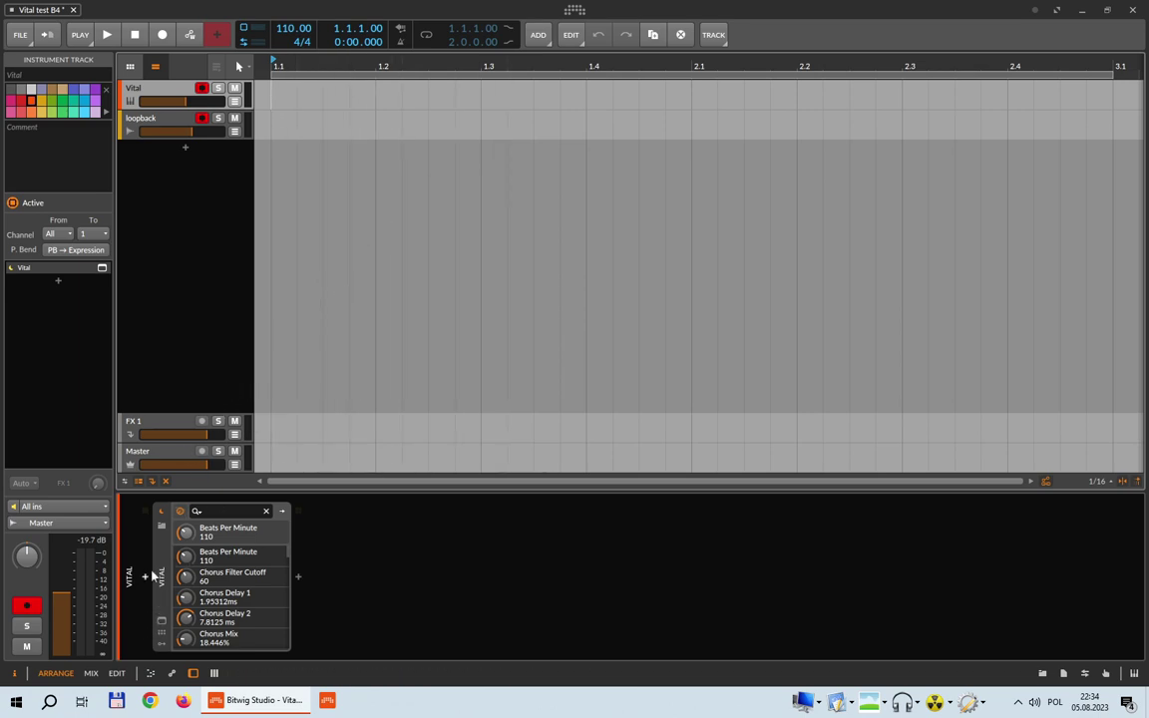
Look over the Vital plug-in's patch, close its window, and insert a Note Grid device ahead of Vital in the chain.
{"action": "left_click", "coordinate": [162, 622]}
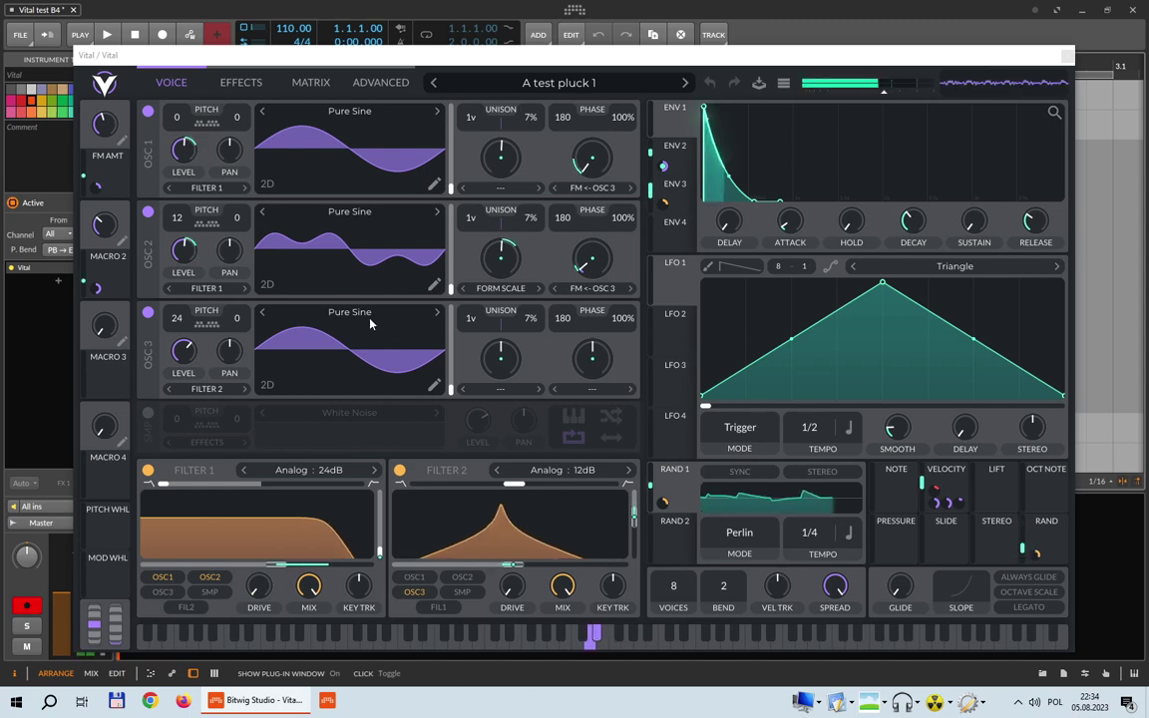
{"action": "left_click", "coordinate": [1066, 59]}
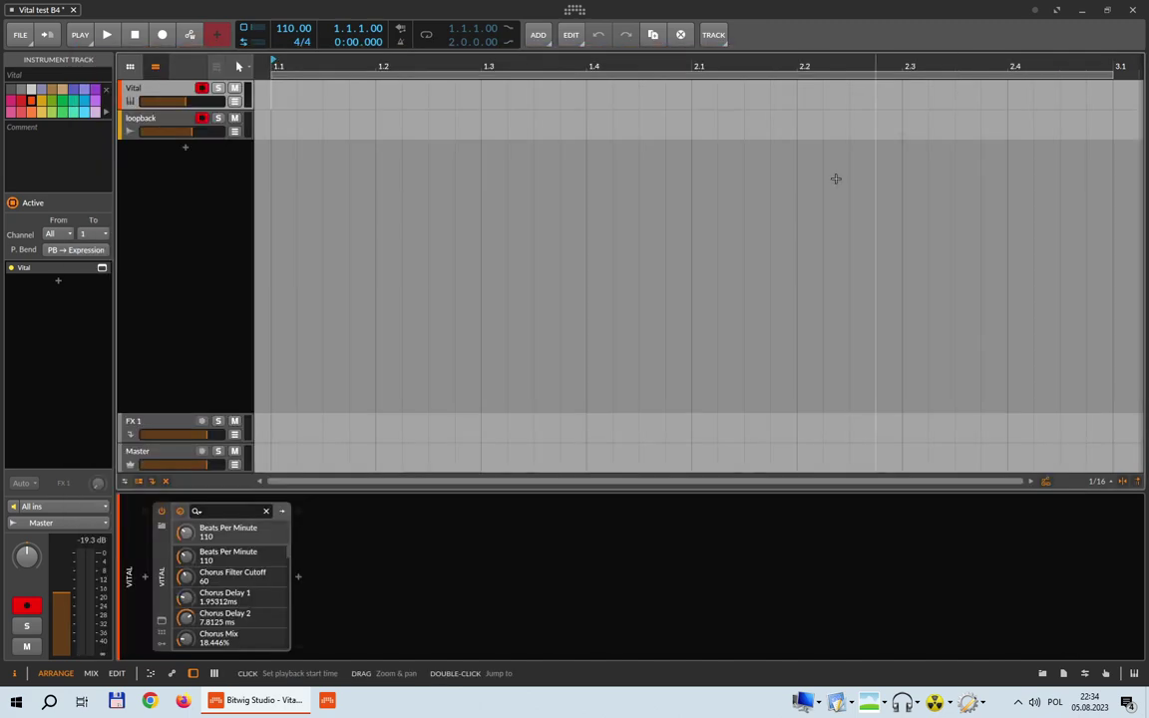
{"action": "left_click", "coordinate": [145, 579]}
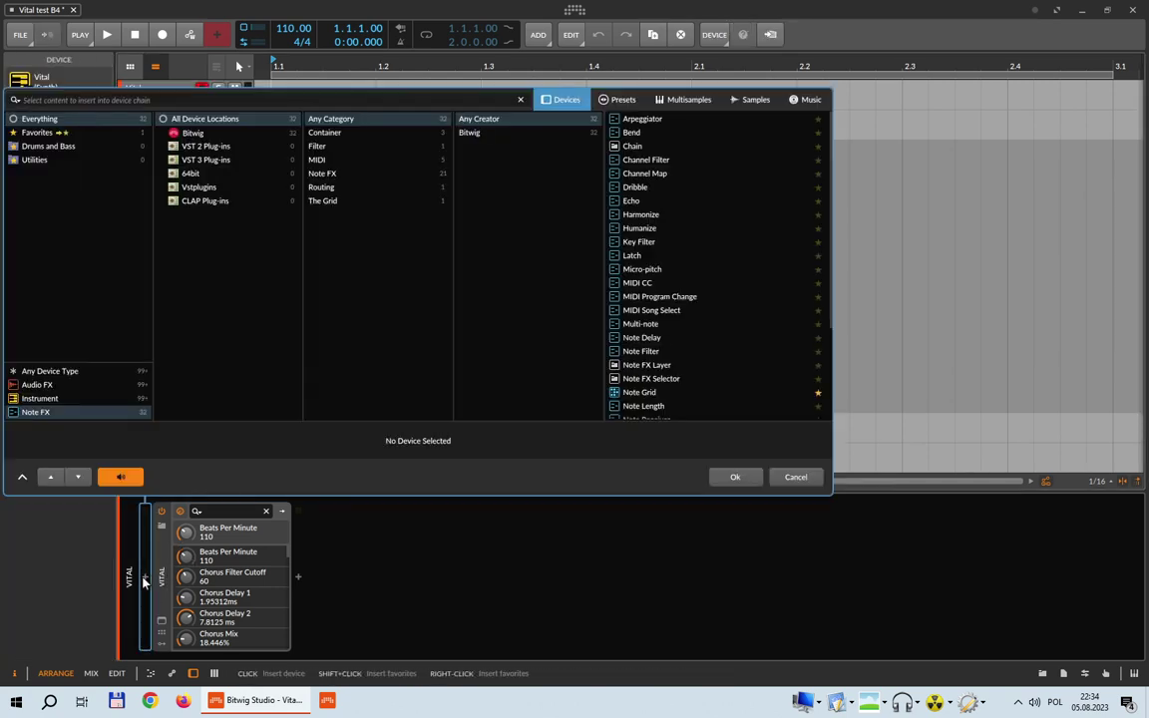
{"action": "left_click", "coordinate": [618, 392]}
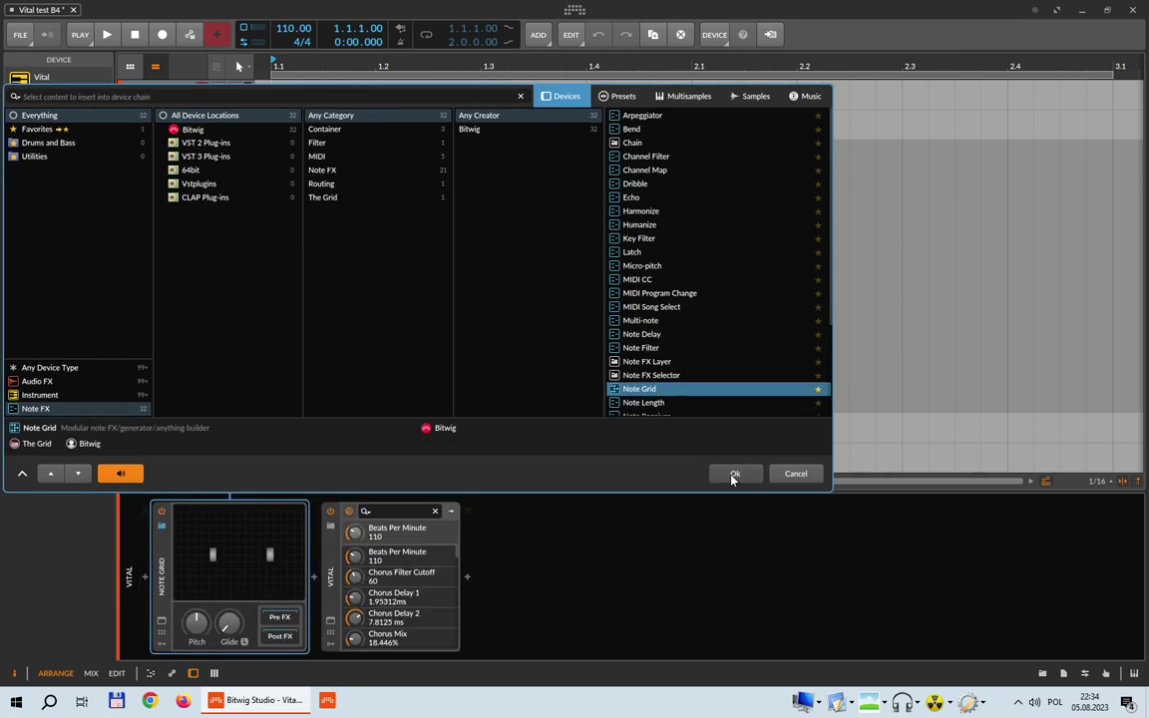
{"action": "left_click", "coordinate": [734, 473]}
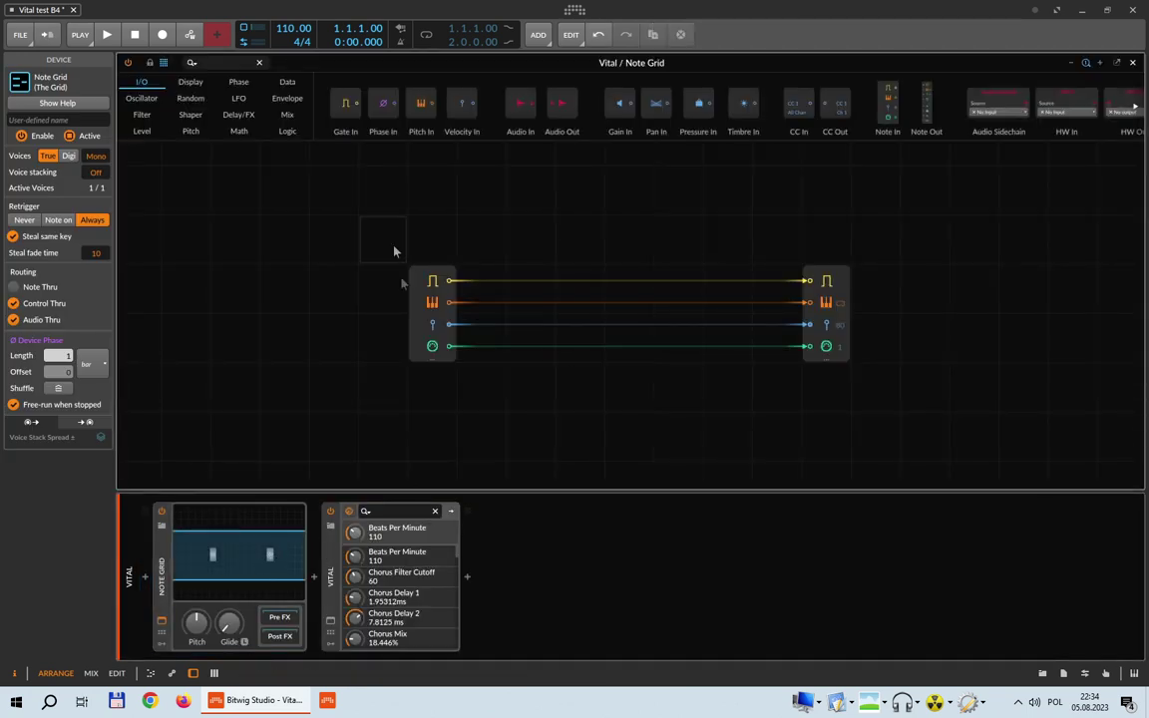
Remove the note input module from the grid and place a column of four Dice modules in its area.
{"action": "left_click_drag", "start_coordinate": [394, 251], "coordinate": [513, 377]}
{"action": "key", "text": "Delete"}
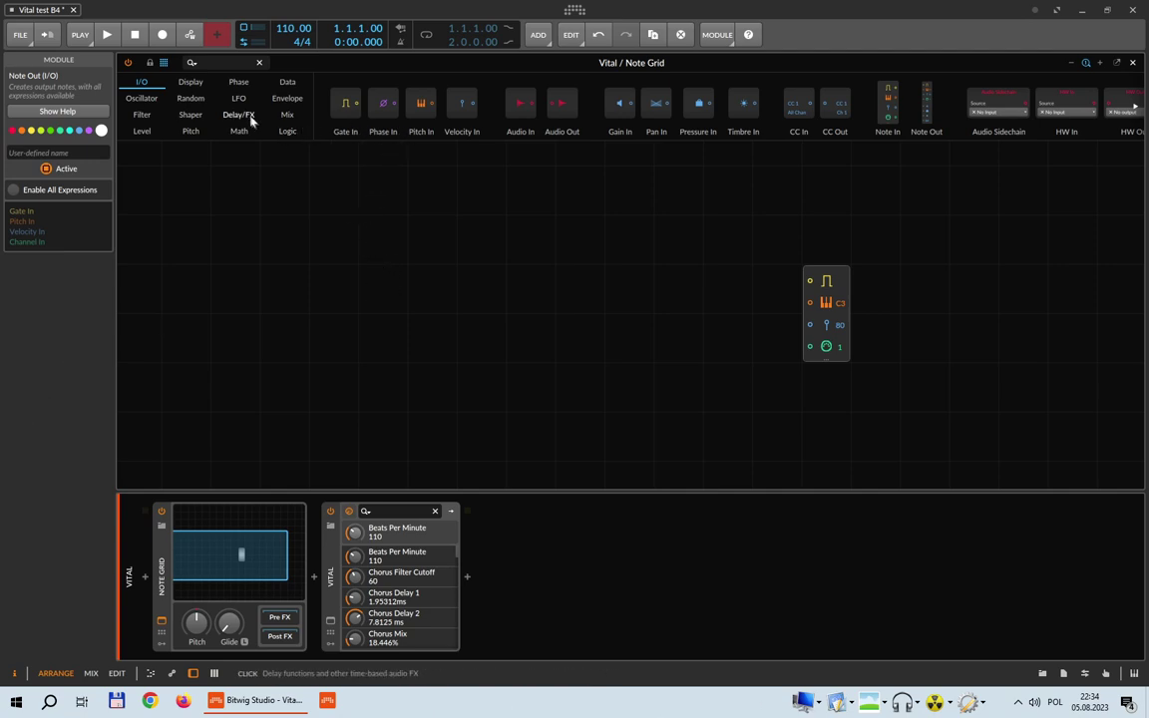
{"action": "left_click", "coordinate": [189, 97]}
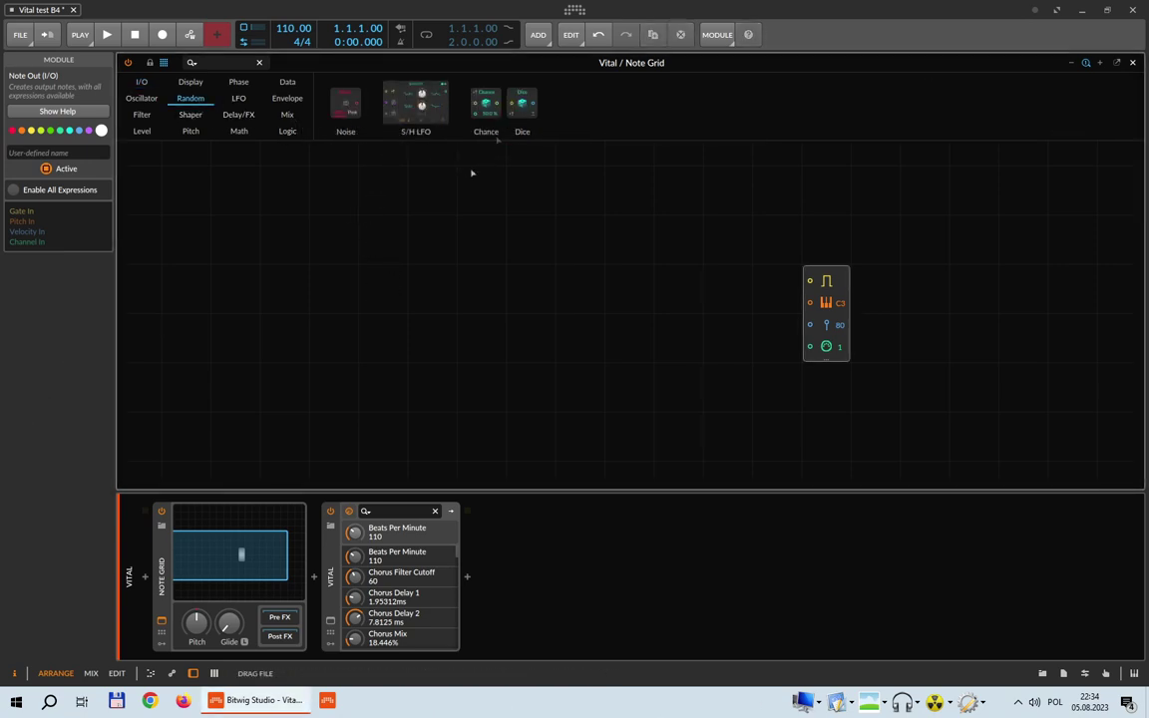
{"action": "left_click_drag", "start_coordinate": [520, 103], "coordinate": [416, 242]}
{"action": "key", "text": "ctrl+d"}
{"action": "key", "text": "ctrl+d"}
{"action": "key", "text": "ctrl+d"}
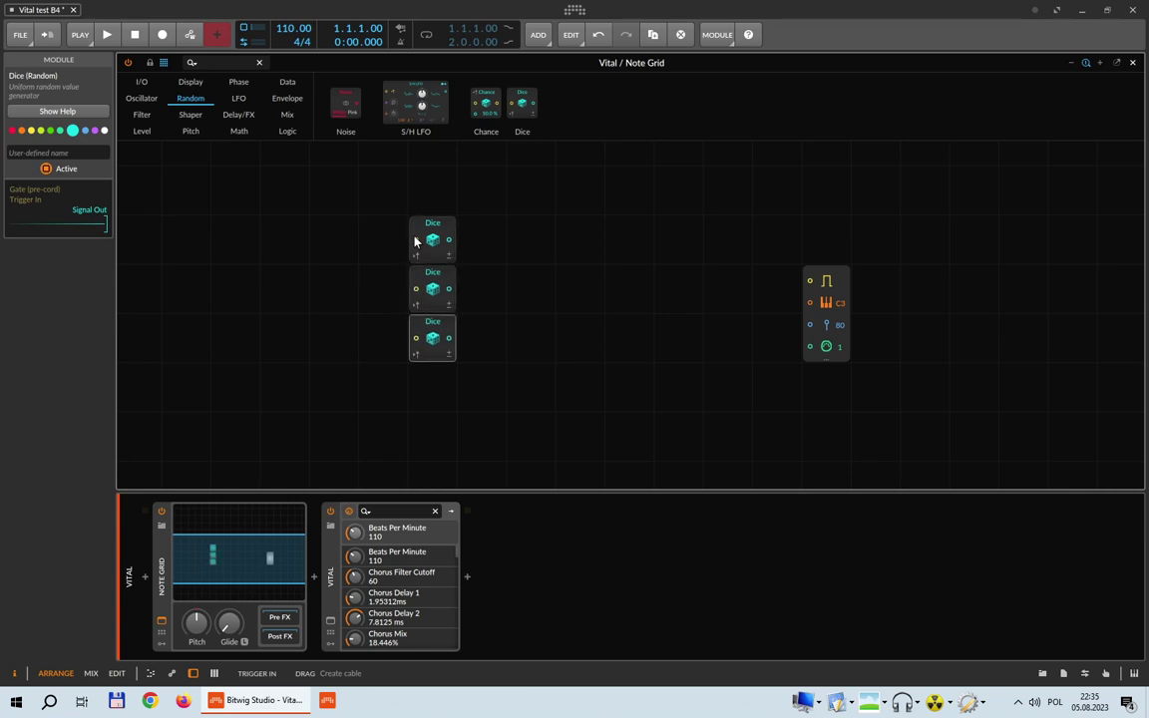
{"action": "left_click_drag", "start_coordinate": [389, 221], "coordinate": [489, 442]}
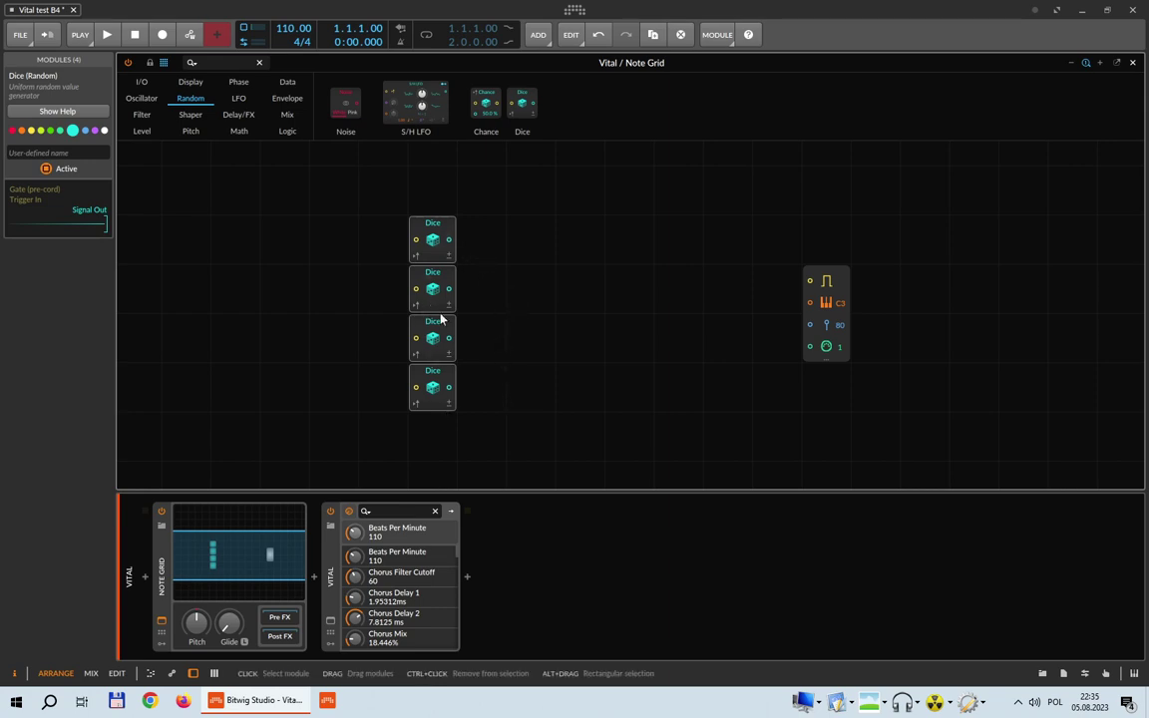
{"action": "left_click", "coordinate": [511, 304]}
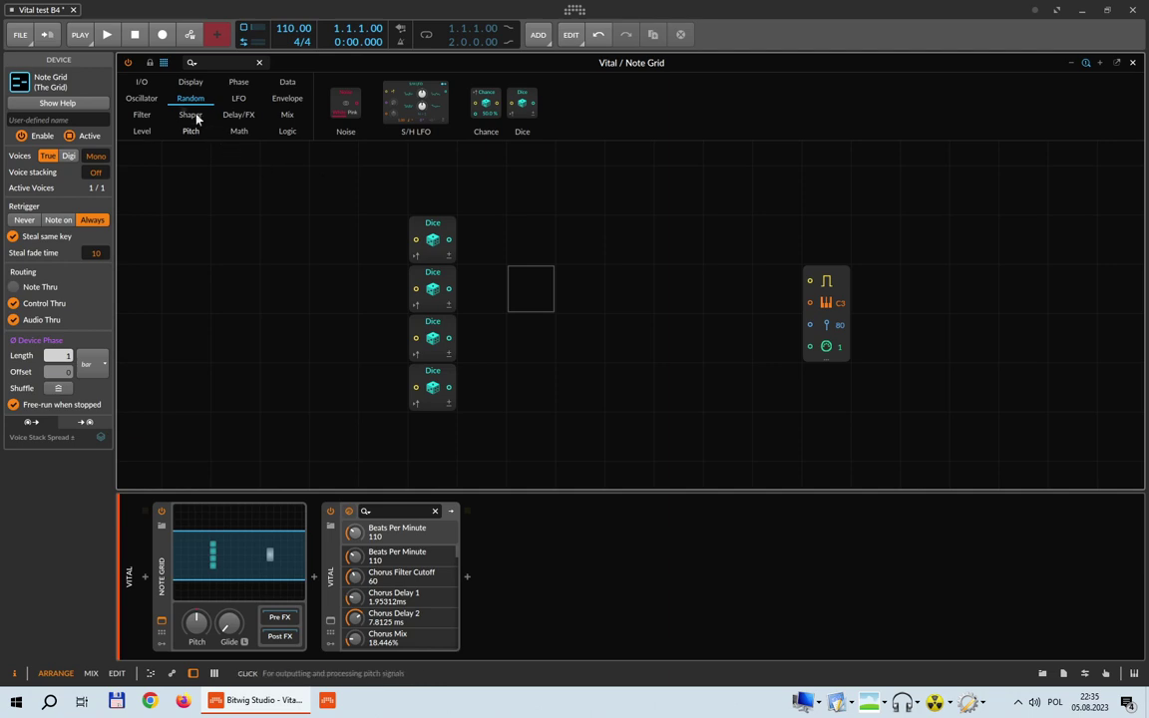
Add a Transport Playing module before the Dice column and connect its output to the trigger inputs of all four Dice.
{"action": "left_click", "coordinate": [141, 82]}
{"action": "scroll", "coordinate": [937, 112], "scroll_direction": "right", "scroll_amount": 5}
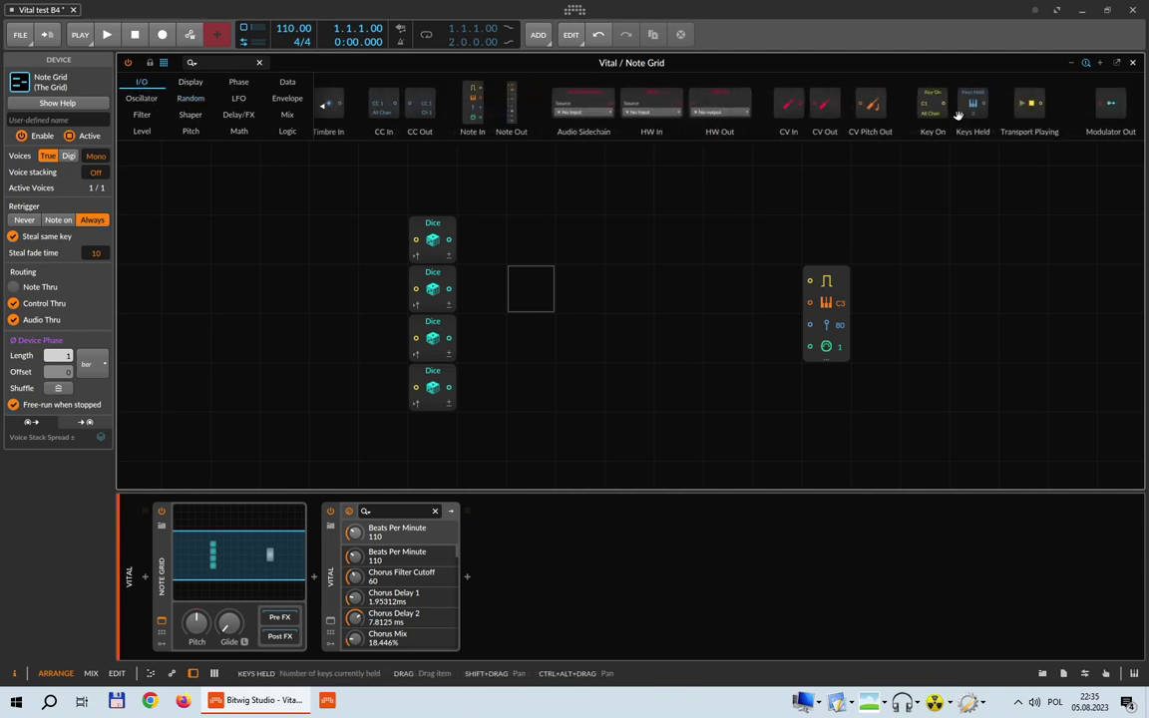
{"action": "left_click_drag", "start_coordinate": [1007, 117], "coordinate": [415, 290]}
{"action": "left_click_drag", "start_coordinate": [351, 239], "coordinate": [414, 337]}
{"action": "left_click_drag", "start_coordinate": [351, 239], "coordinate": [409, 389]}
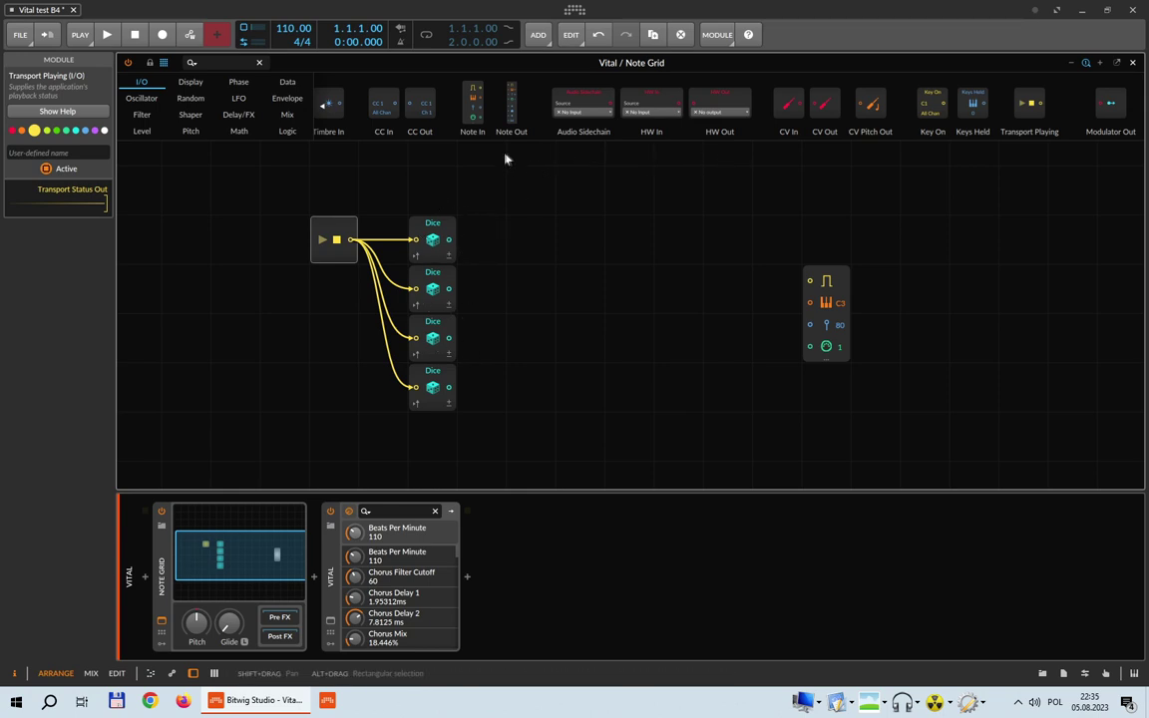
Add a Merge module after the Dice column with 4 in ports and Nearest interpolation.
{"action": "left_click", "coordinate": [287, 117]}
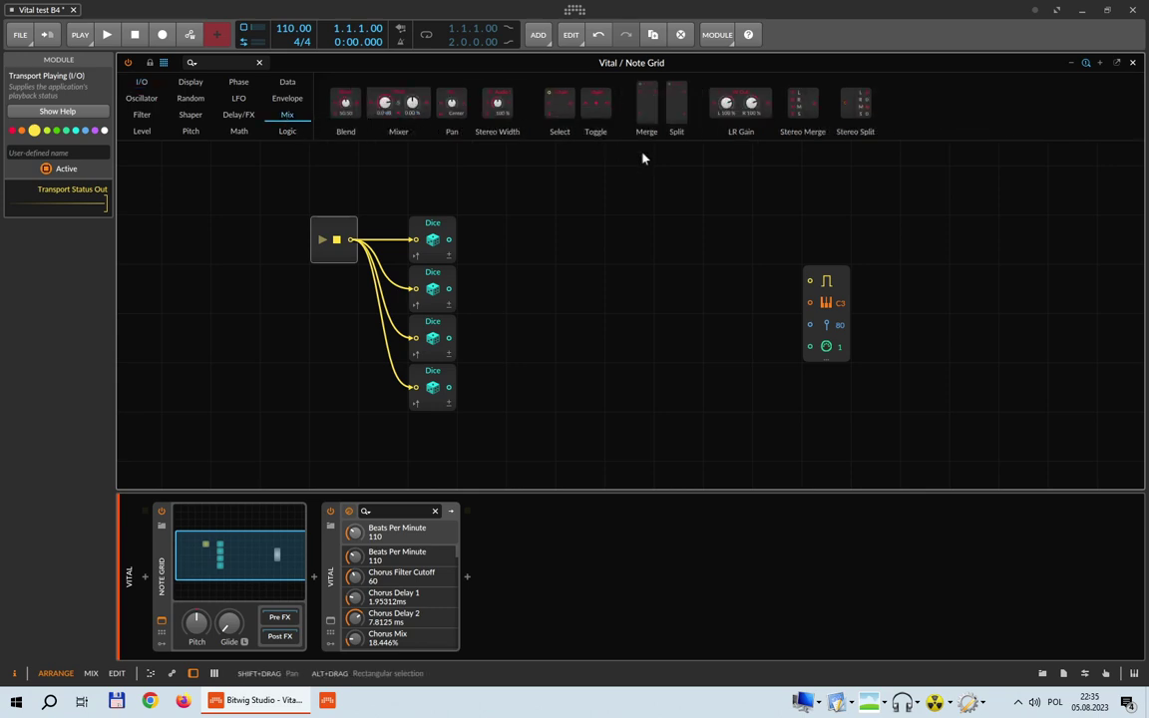
{"action": "left_click_drag", "start_coordinate": [648, 105], "coordinate": [530, 262]}
{"action": "left_click_drag", "start_coordinate": [107, 212], "coordinate": [106, 193]}
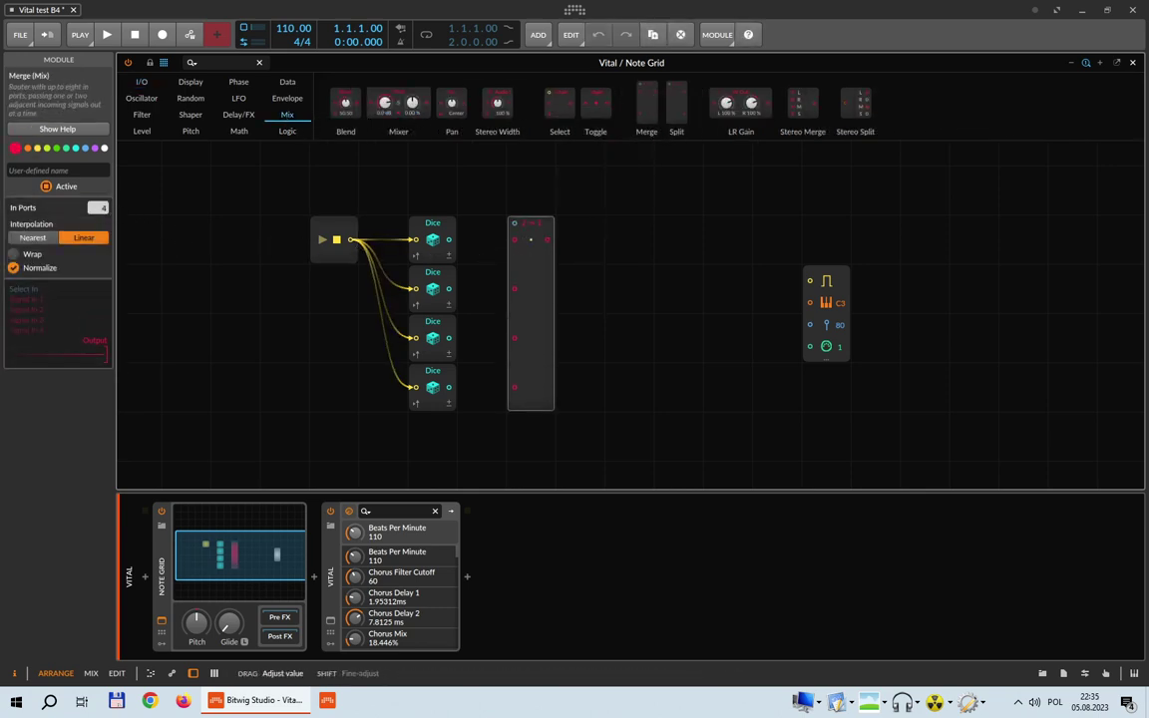
{"action": "left_click", "coordinate": [33, 237]}
Connect the four Dice outputs to the Merge signal inputs and drive its Select input from a new Phase In module.
{"action": "left_click_drag", "start_coordinate": [448, 239], "coordinate": [513, 239]}
{"action": "left_click_drag", "start_coordinate": [448, 288], "coordinate": [514, 288]}
{"action": "left_click_drag", "start_coordinate": [450, 338], "coordinate": [514, 338]}
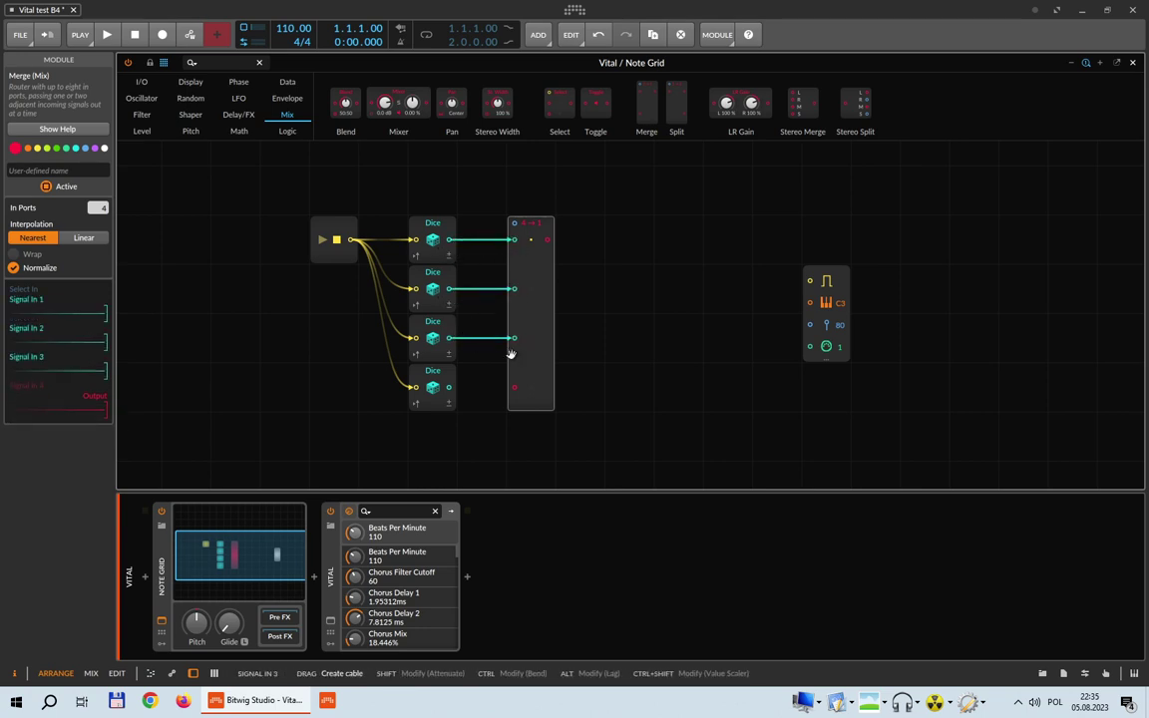
{"action": "mouse_move", "coordinate": [451, 387]}
{"action": "left_mouse_down"}
{"action": "mouse_move", "coordinate": [520, 394]}
{"action": "mouse_move", "coordinate": [513, 386]}
{"action": "left_mouse_up"}
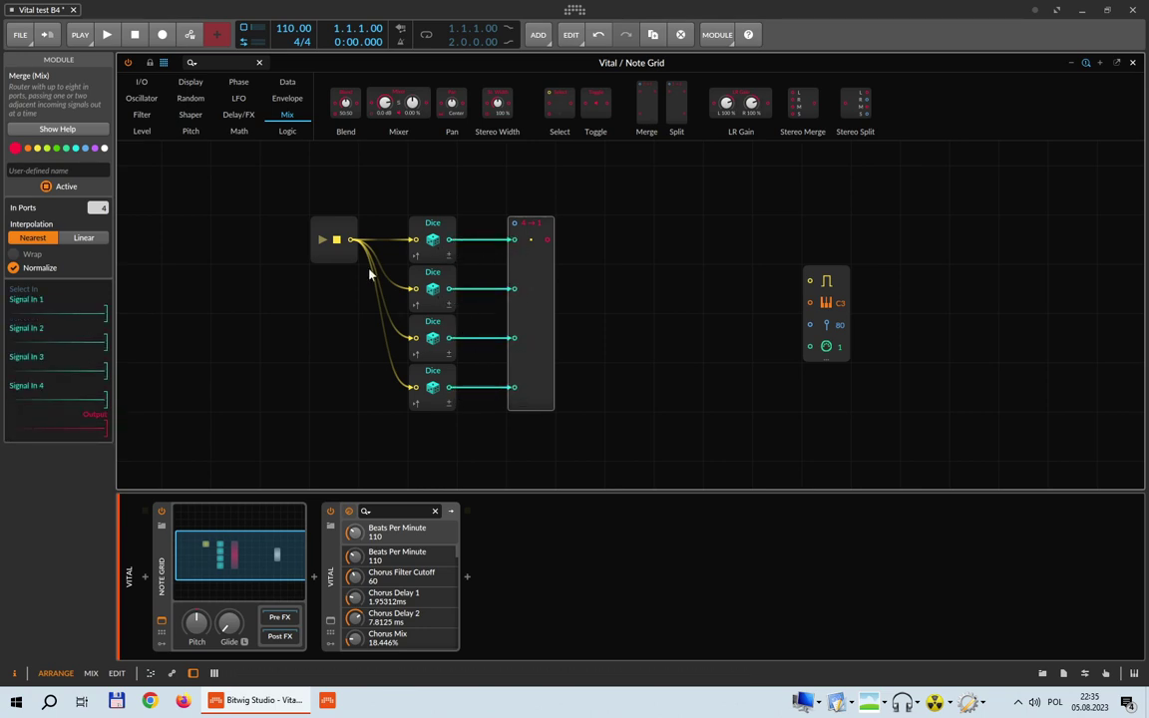
{"action": "left_click", "coordinate": [141, 82]}
{"action": "left_click_drag", "start_coordinate": [383, 104], "coordinate": [513, 254]}
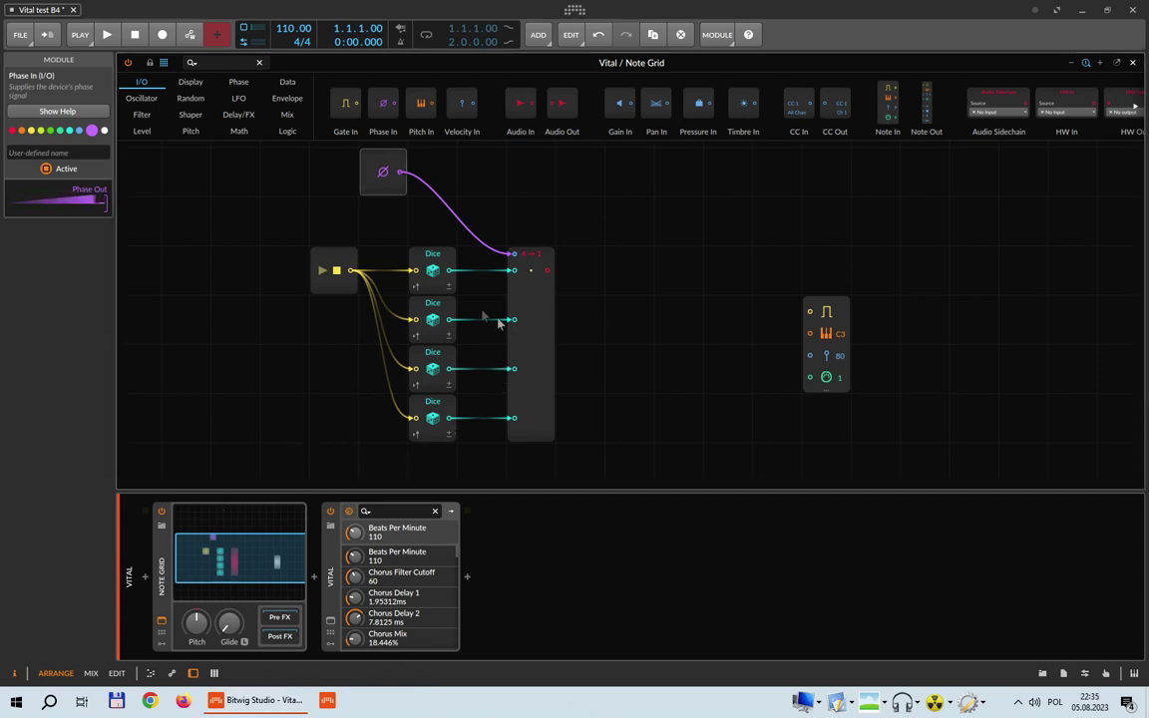
Move the Merge module directly beside the Dice column and colour the Merge and all four Dice modules orange.
{"action": "left_click_drag", "start_coordinate": [533, 361], "coordinate": [486, 361]}
{"action": "left_click_drag", "start_coordinate": [526, 443], "coordinate": [404, 241]}
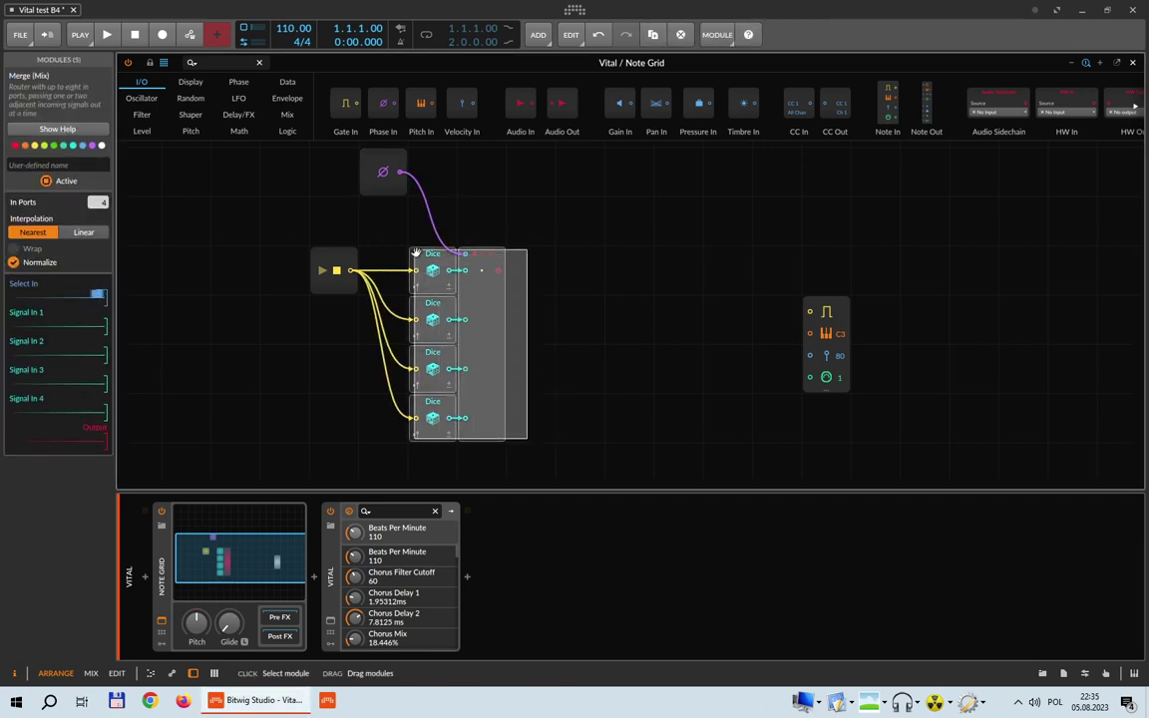
{"action": "left_click", "coordinate": [28, 146]}
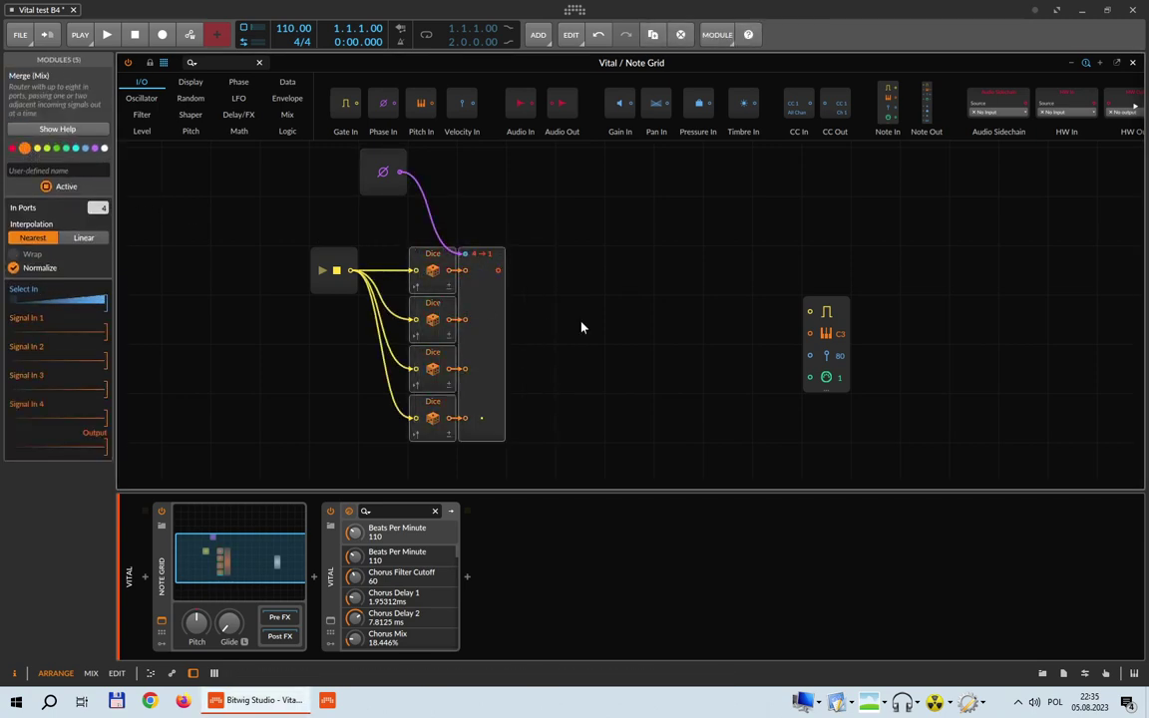
{"action": "left_click", "coordinate": [578, 317]}
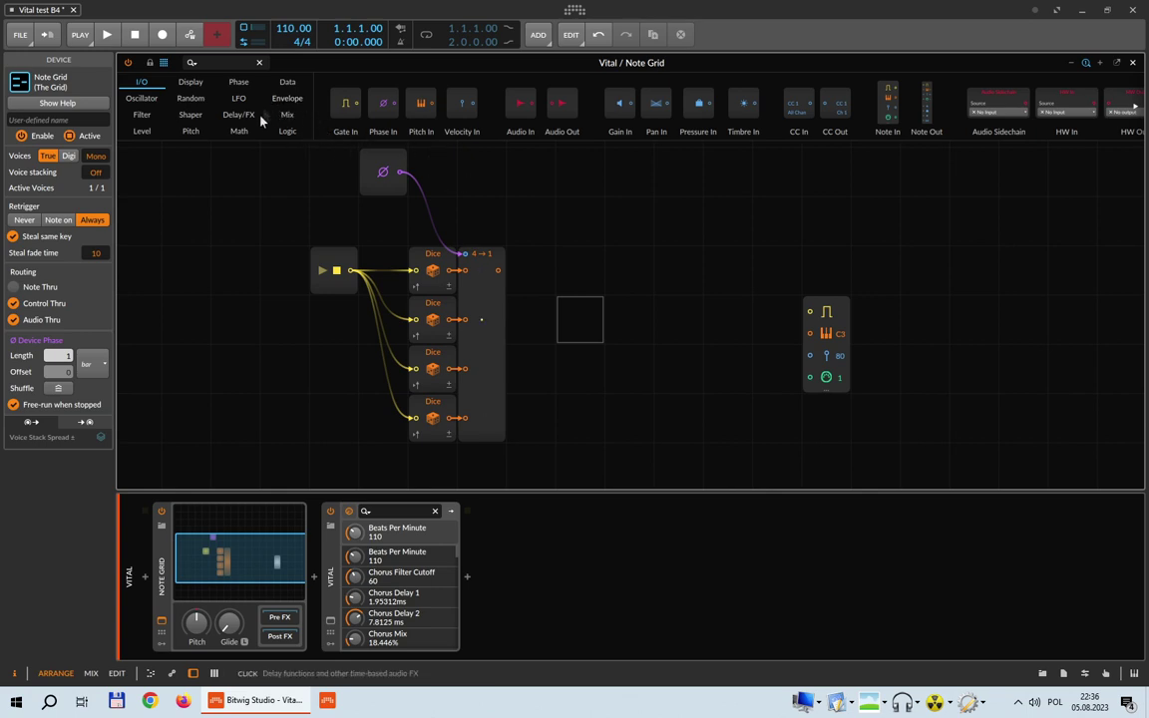
Add a Pitch Scaler fed by the Merge output and a Pitch Quantize module fed by the Pitch Scaler output.
{"action": "left_click", "coordinate": [190, 131]}
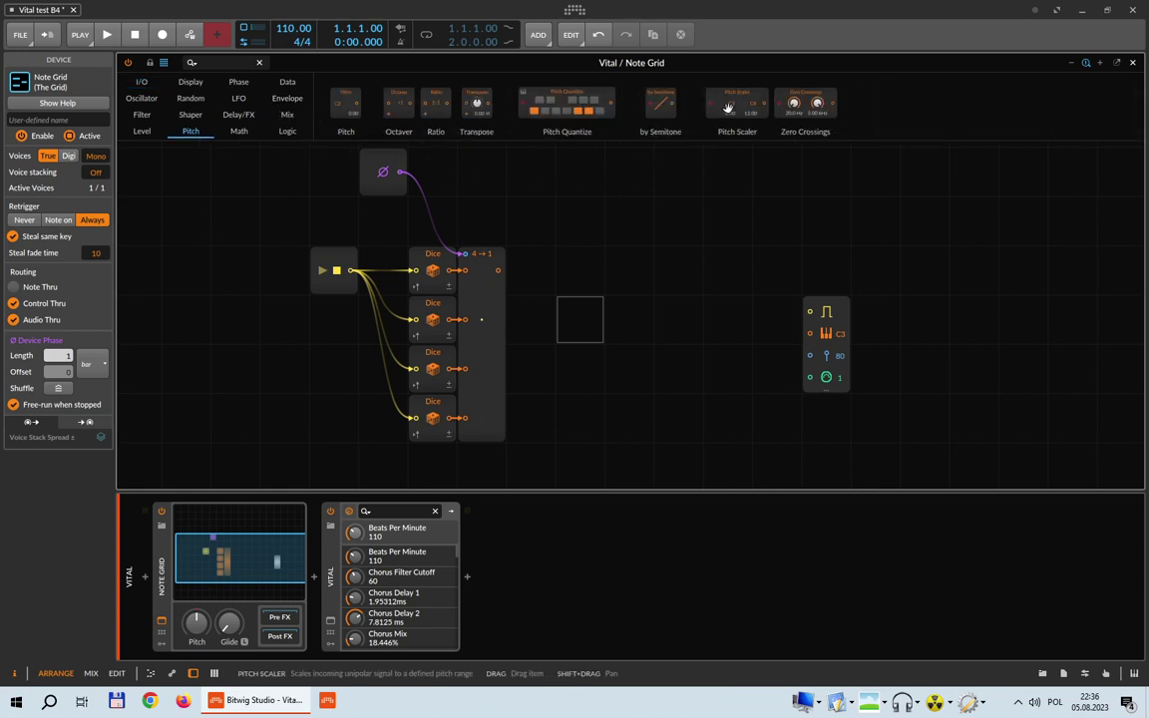
{"action": "left_click_drag", "start_coordinate": [498, 270], "coordinate": [570, 266]}
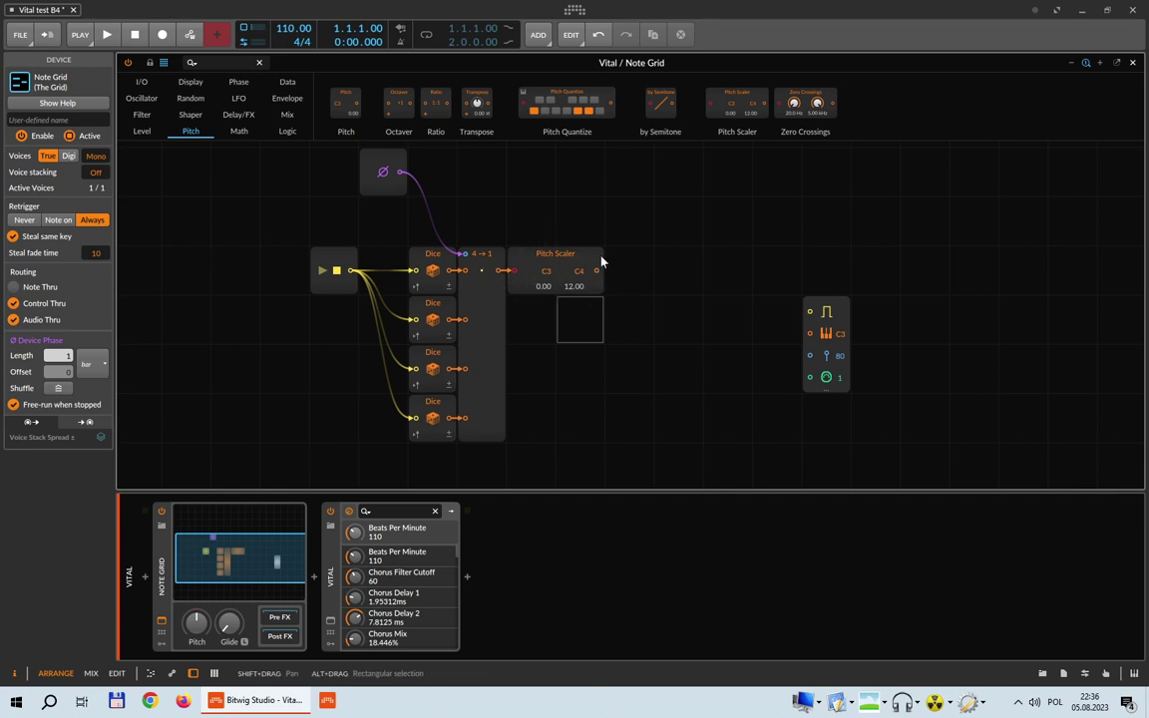
{"action": "left_click_drag", "start_coordinate": [566, 102], "coordinate": [610, 351]}
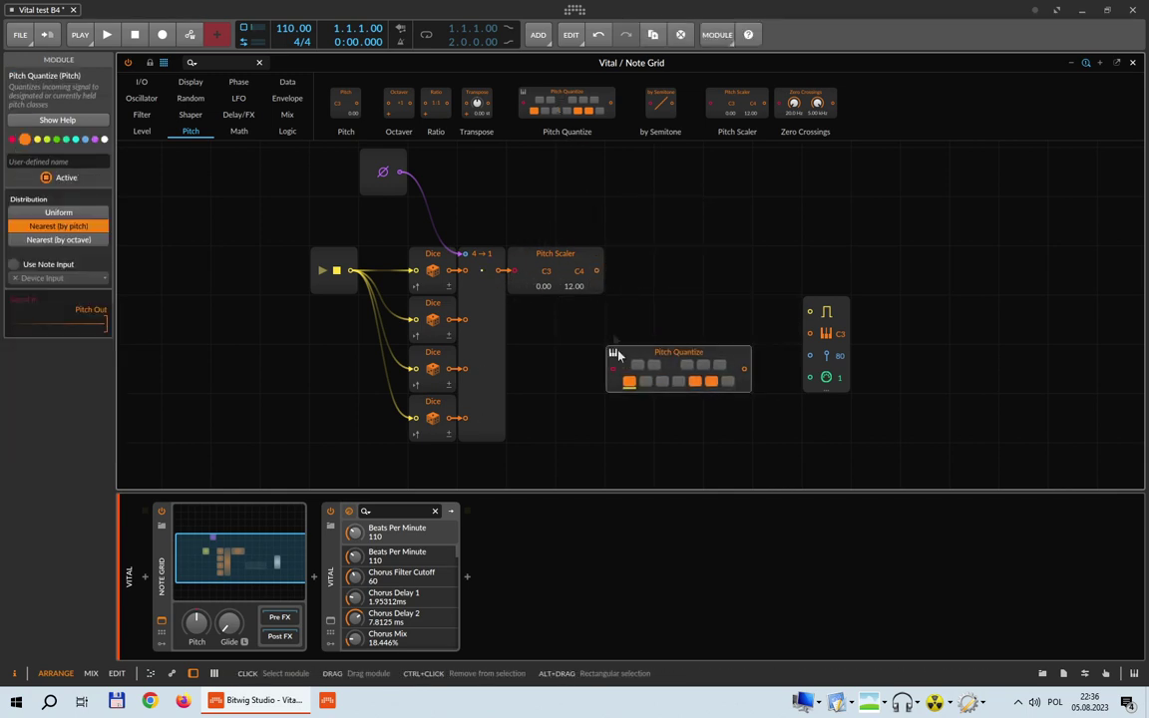
{"action": "left_click_drag", "start_coordinate": [596, 270], "coordinate": [611, 369]}
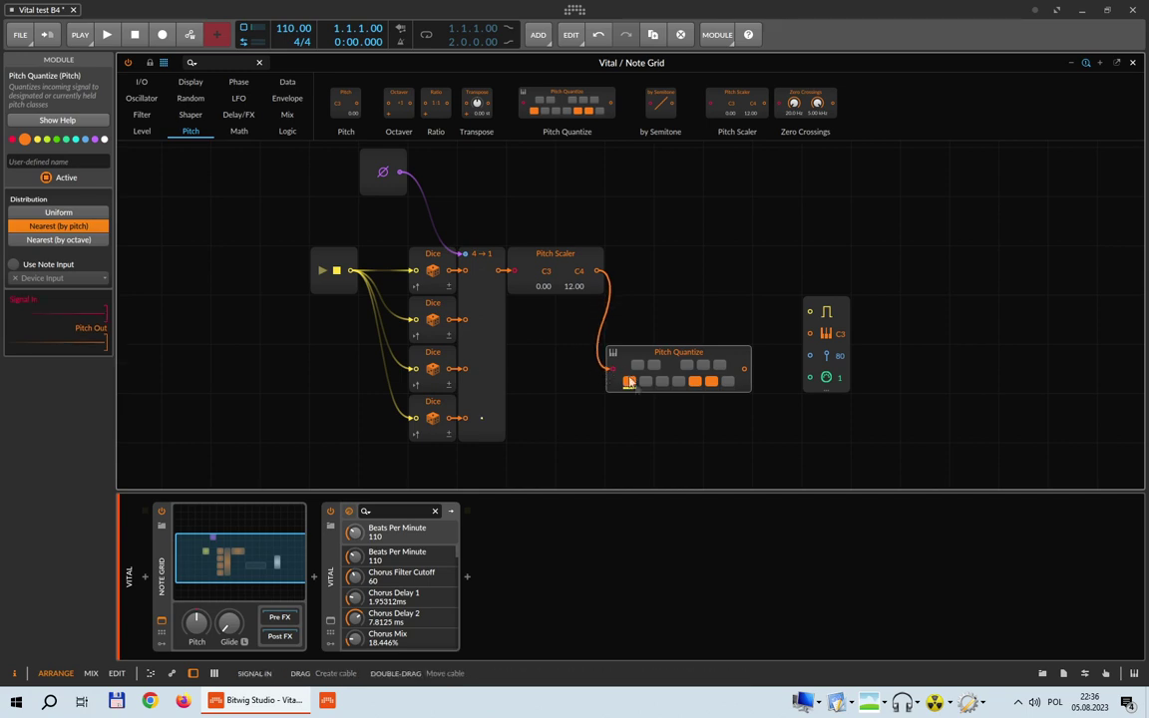
Enable the notes D, E, F and B in Pitch Quantize so that all the white keys are active.
{"action": "left_click", "coordinate": [645, 382]}
{"action": "left_click", "coordinate": [661, 382]}
{"action": "left_click", "coordinate": [678, 382]}
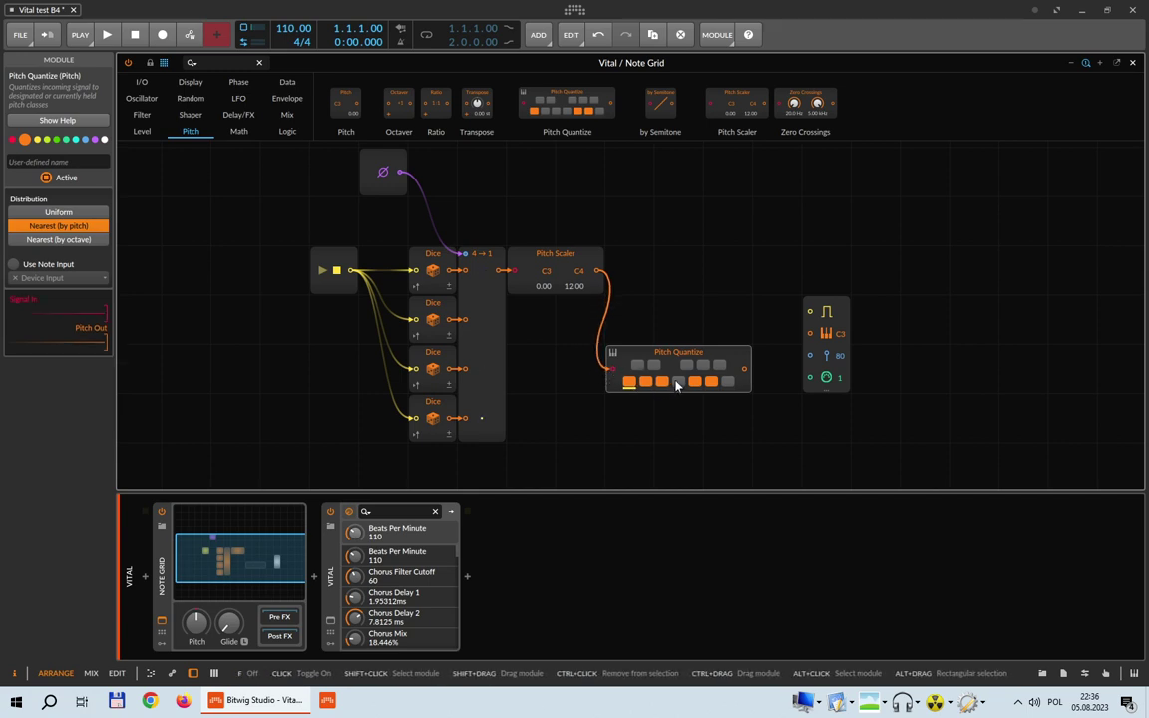
{"action": "left_click", "coordinate": [727, 381]}
Stack Pitch Quantize above Pitch Scaler beside the Merge module and connect its output to the Note Out pitch input.
{"action": "left_click_drag", "start_coordinate": [726, 383], "coordinate": [618, 250]}
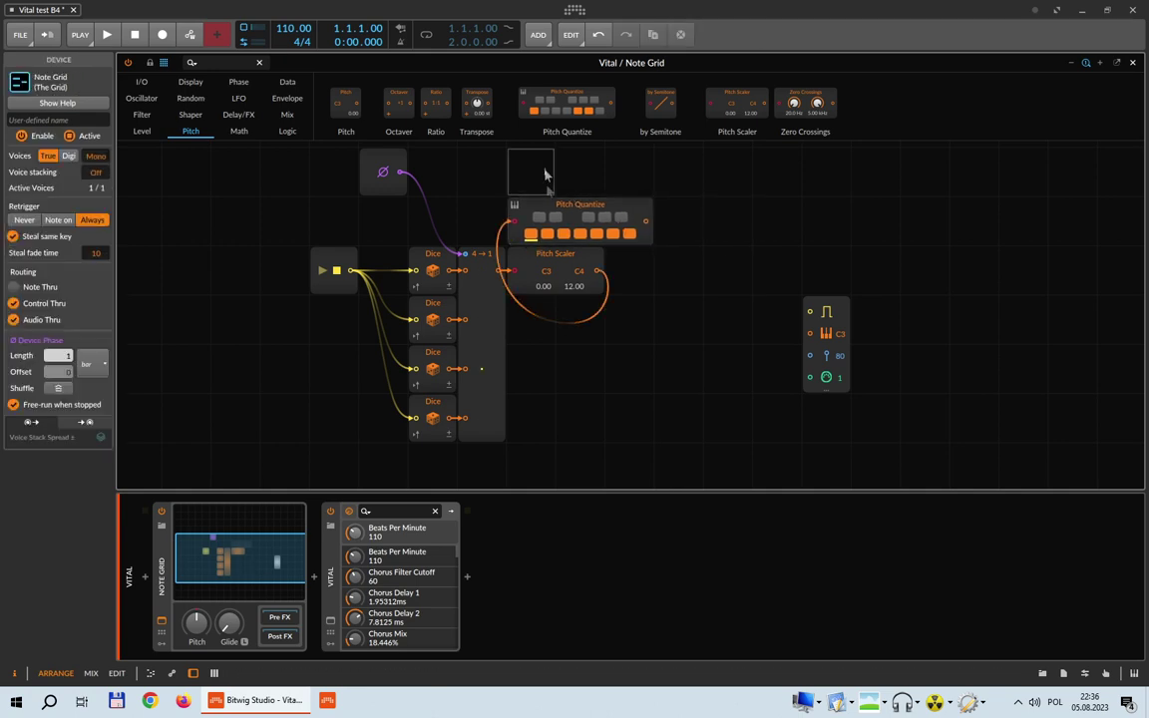
{"action": "left_click_drag", "start_coordinate": [547, 302], "coordinate": [546, 352]}
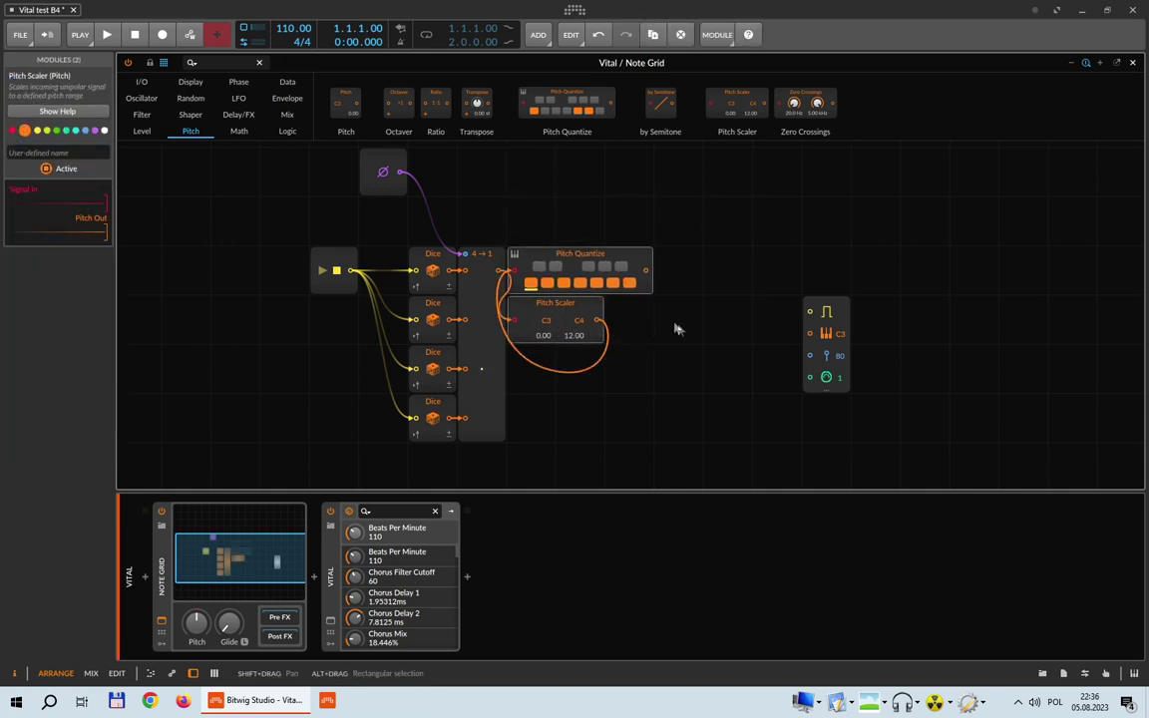
{"action": "left_click_drag", "start_coordinate": [646, 270], "coordinate": [749, 274]}
Add a Value Readout in semitones (st) fed by the Pitch Quantize output, and move Note Out next to Pitch Quantize.
{"action": "left_click", "coordinate": [191, 81]}
{"action": "left_click_drag", "start_coordinate": [784, 104], "coordinate": [669, 364]}
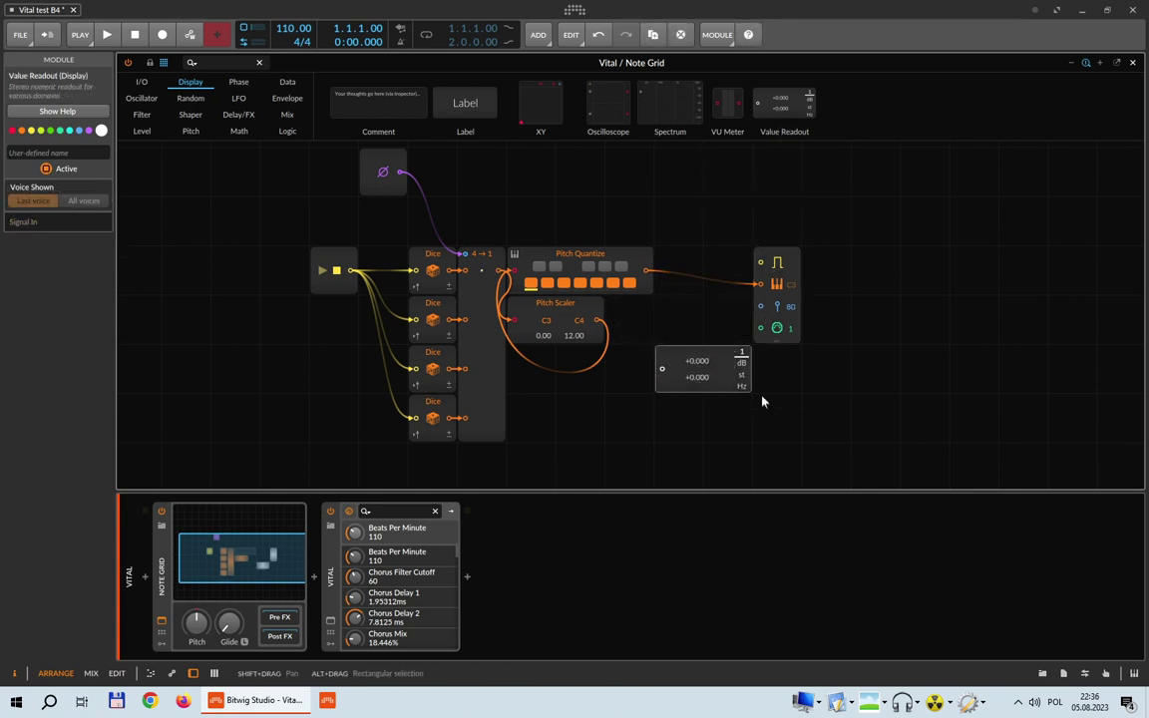
{"action": "left_click", "coordinate": [741, 375]}
{"action": "left_click_drag", "start_coordinate": [647, 271], "coordinate": [626, 307]}
{"action": "left_click_drag", "start_coordinate": [793, 263], "coordinate": [694, 209]}
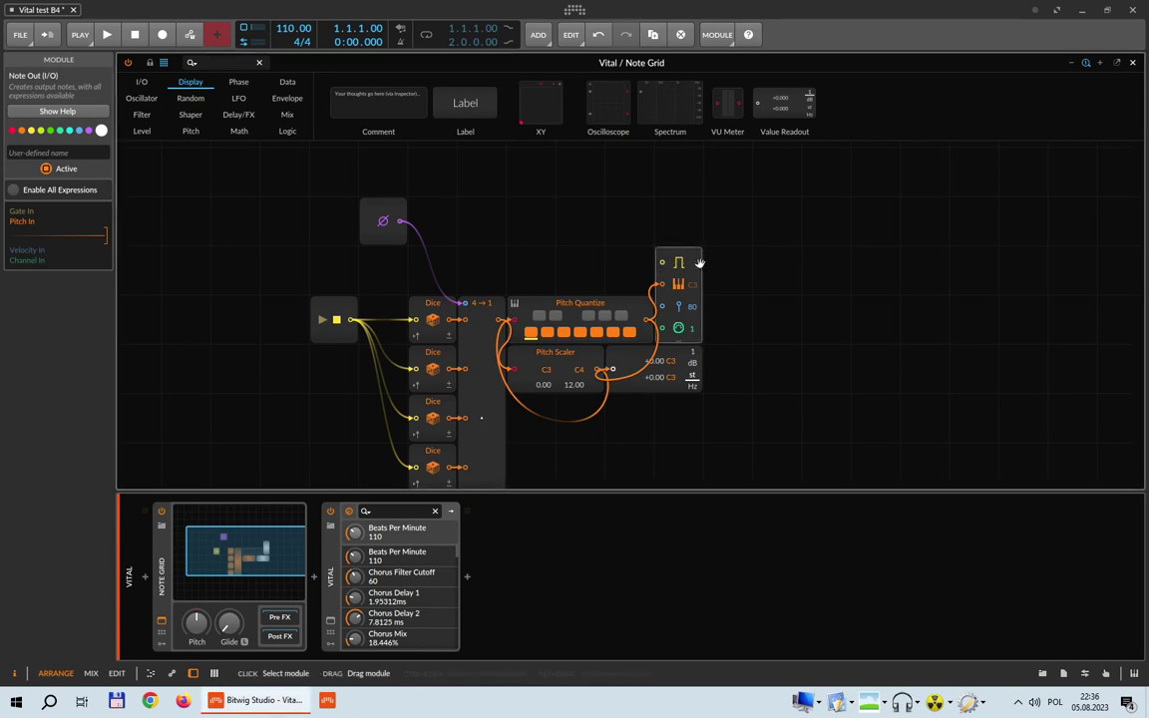
Add a Gates module beside Phase In, enable its steps 1, 3, 5 and 7, and set its mode to Pulse.
{"action": "left_click", "coordinate": [286, 83]}
{"action": "mouse_move", "coordinate": [379, 111]}
{"action": "left_mouse_down"}
{"action": "mouse_move", "coordinate": [479, 207]}
{"action": "mouse_move", "coordinate": [608, 220]}
{"action": "left_mouse_up"}
{"action": "left_click", "coordinate": [482, 217]}
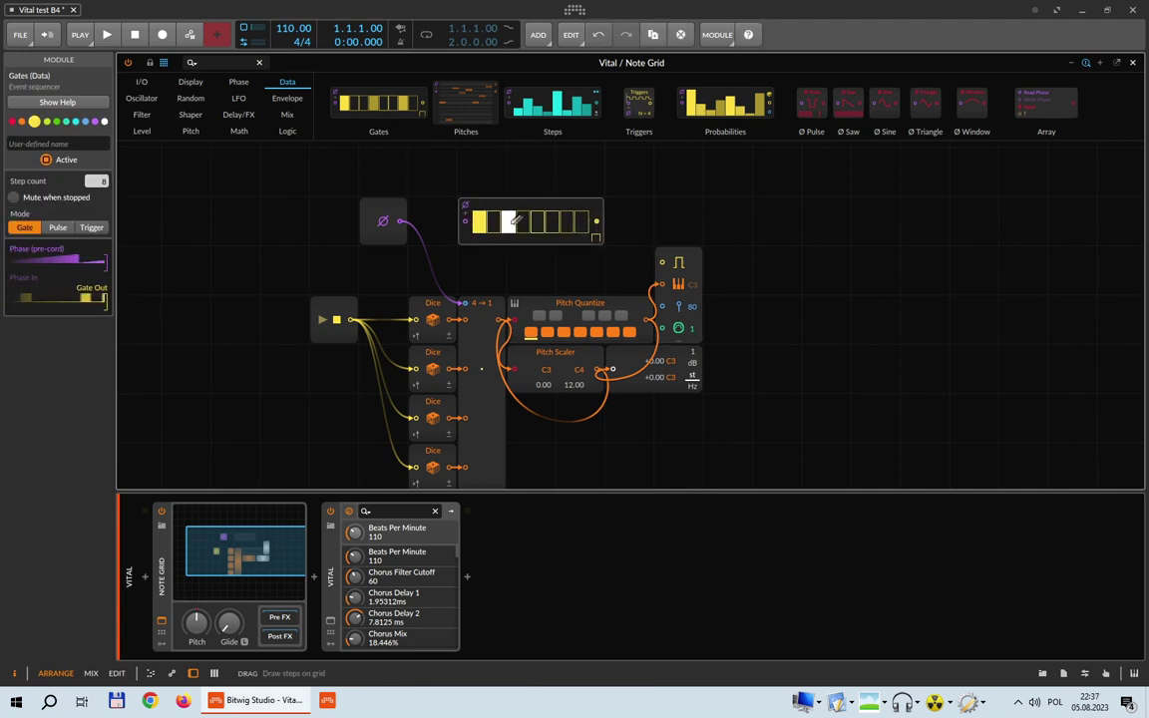
{"action": "left_click", "coordinate": [508, 221]}
{"action": "left_click", "coordinate": [537, 222]}
{"action": "left_click", "coordinate": [566, 221]}
{"action": "left_click", "coordinate": [595, 237]}
{"action": "left_click", "coordinate": [616, 265]}
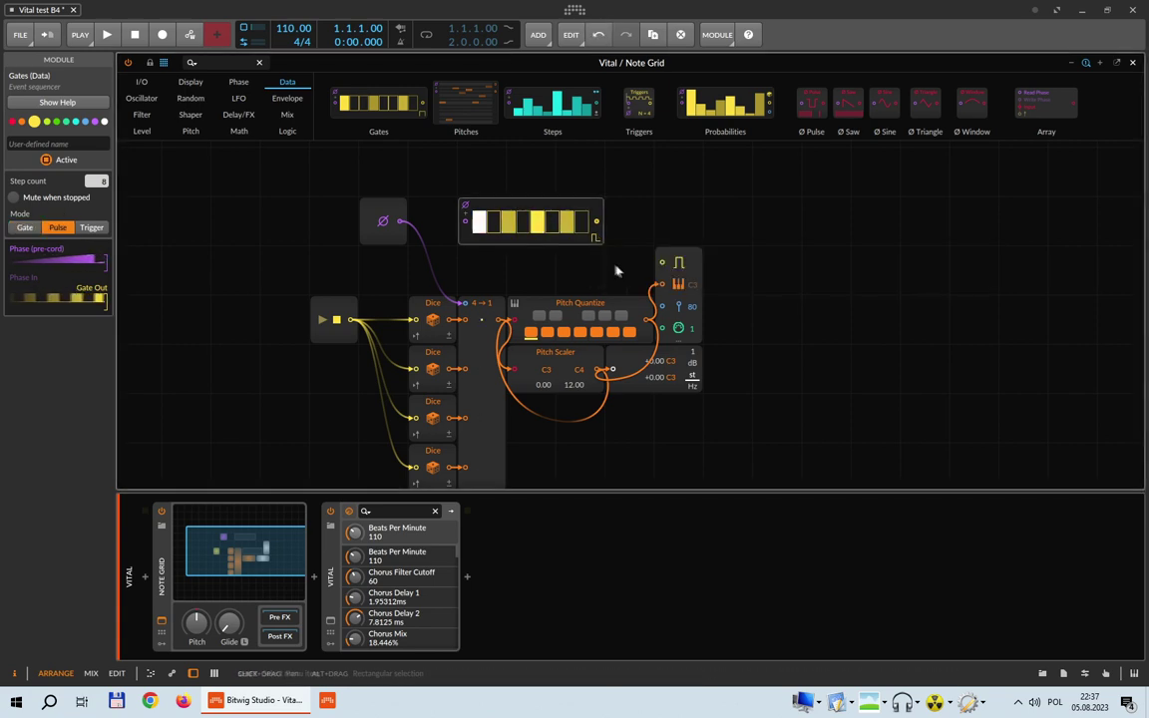
Try the Gates output on the Note Out gate input, and connect Phase In to the Gates phase input.
{"action": "left_click_drag", "start_coordinate": [596, 221], "coordinate": [658, 263]}
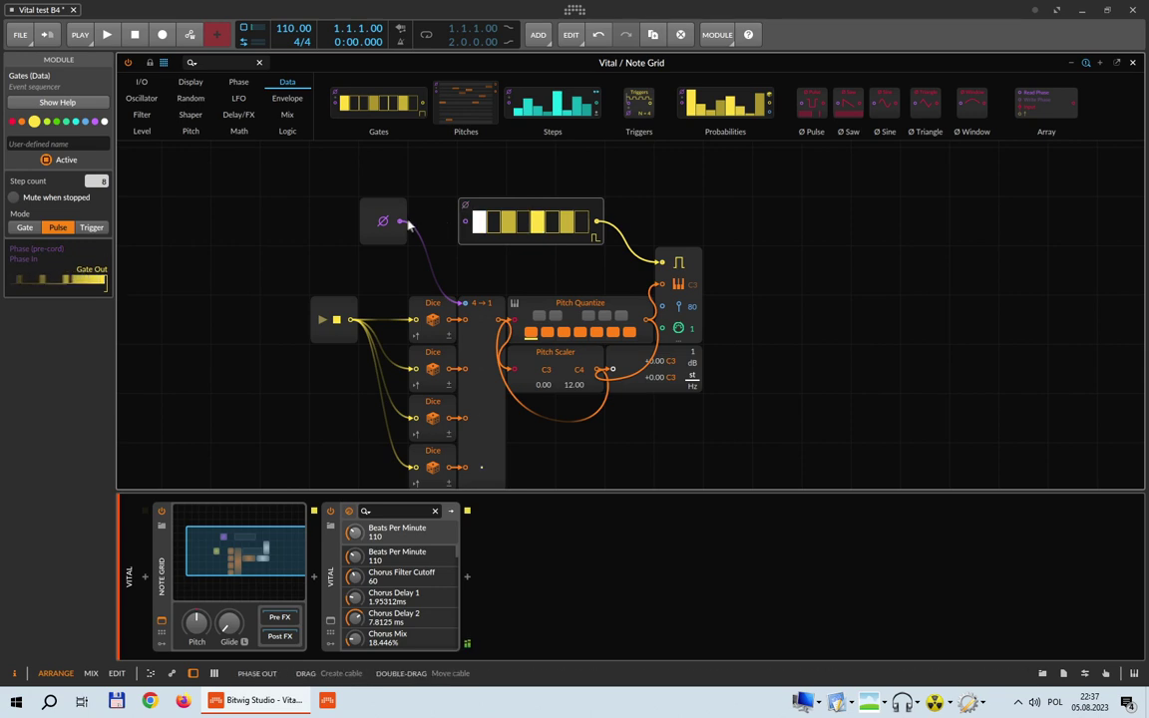
{"action": "mouse_move", "coordinate": [465, 218]}
{"action": "left_mouse_down"}
{"action": "mouse_move", "coordinate": [450, 229]}
{"action": "mouse_move", "coordinate": [539, 206]}
{"action": "mouse_move", "coordinate": [409, 231]}
{"action": "mouse_move", "coordinate": [464, 220]}
{"action": "left_mouse_up"}
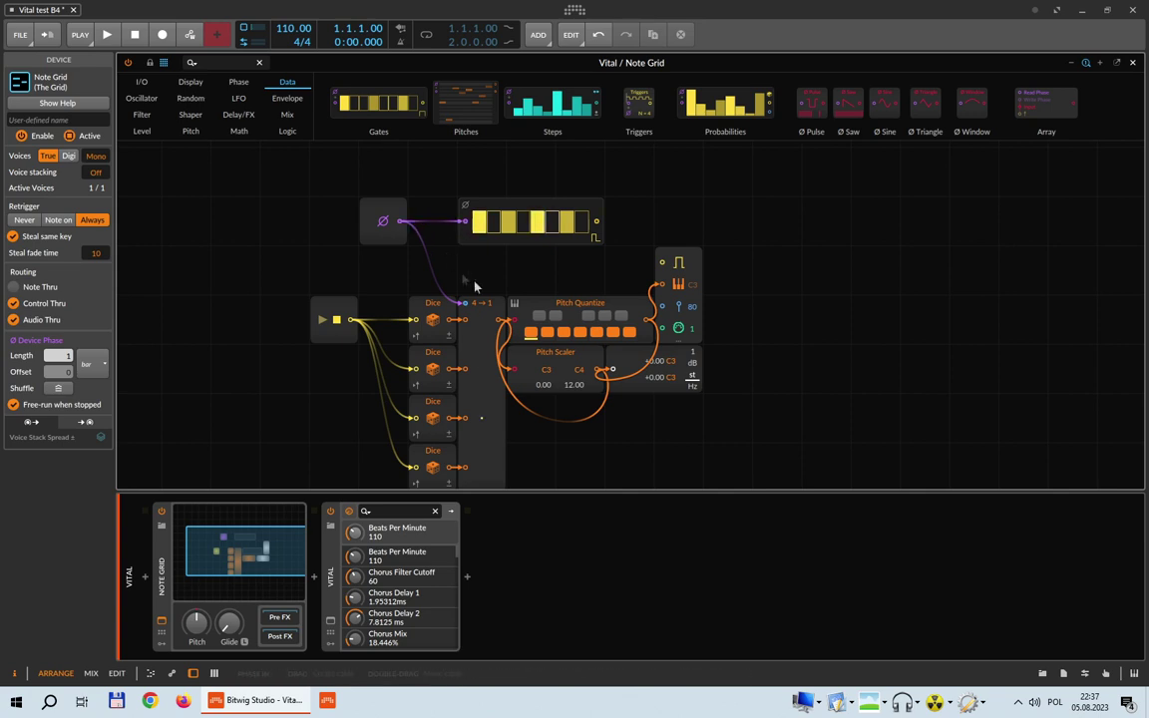
{"action": "left_click", "coordinate": [384, 216]}
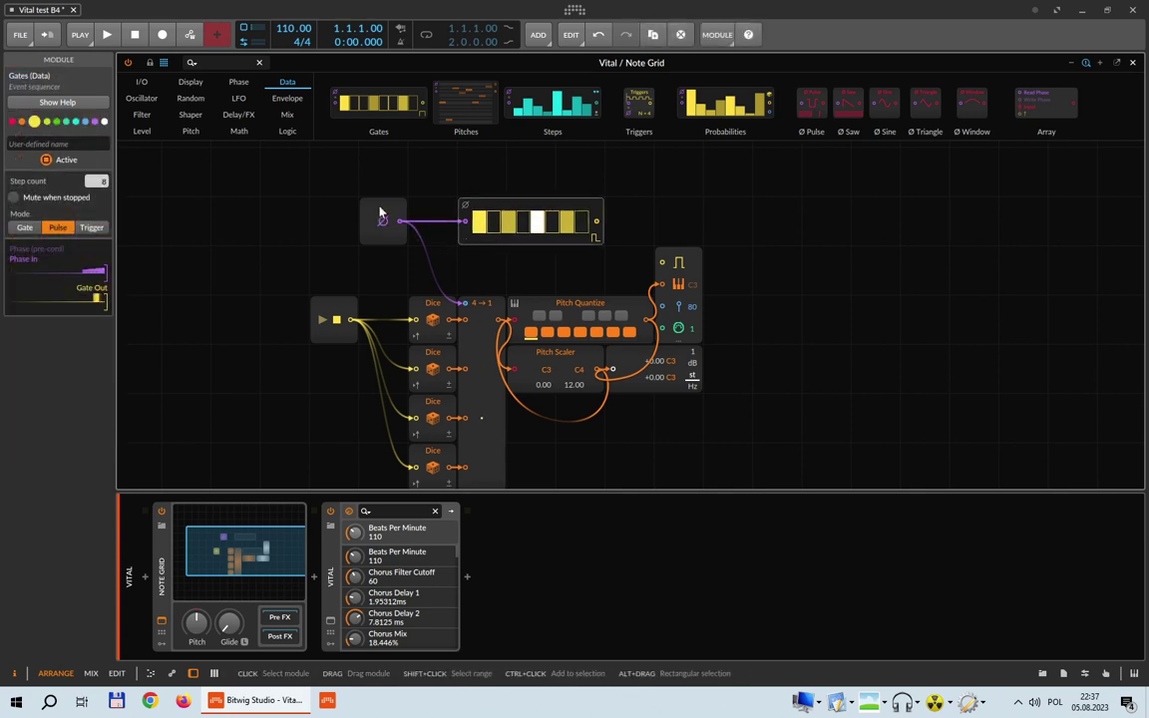
{"action": "left_click", "coordinate": [482, 351]}
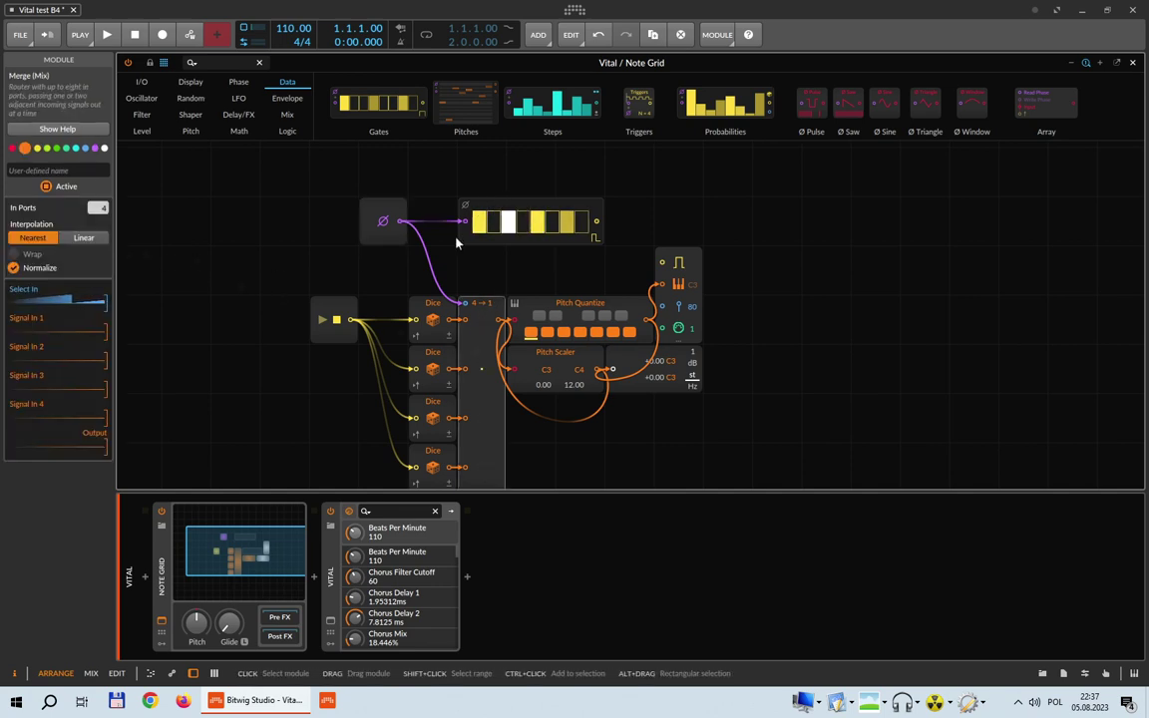
Move Gates against Phase In, add a logic AND module, and wire the Gates output through it to the Note Out gate input.
{"action": "left_click_drag", "start_coordinate": [464, 240], "coordinate": [413, 239]}
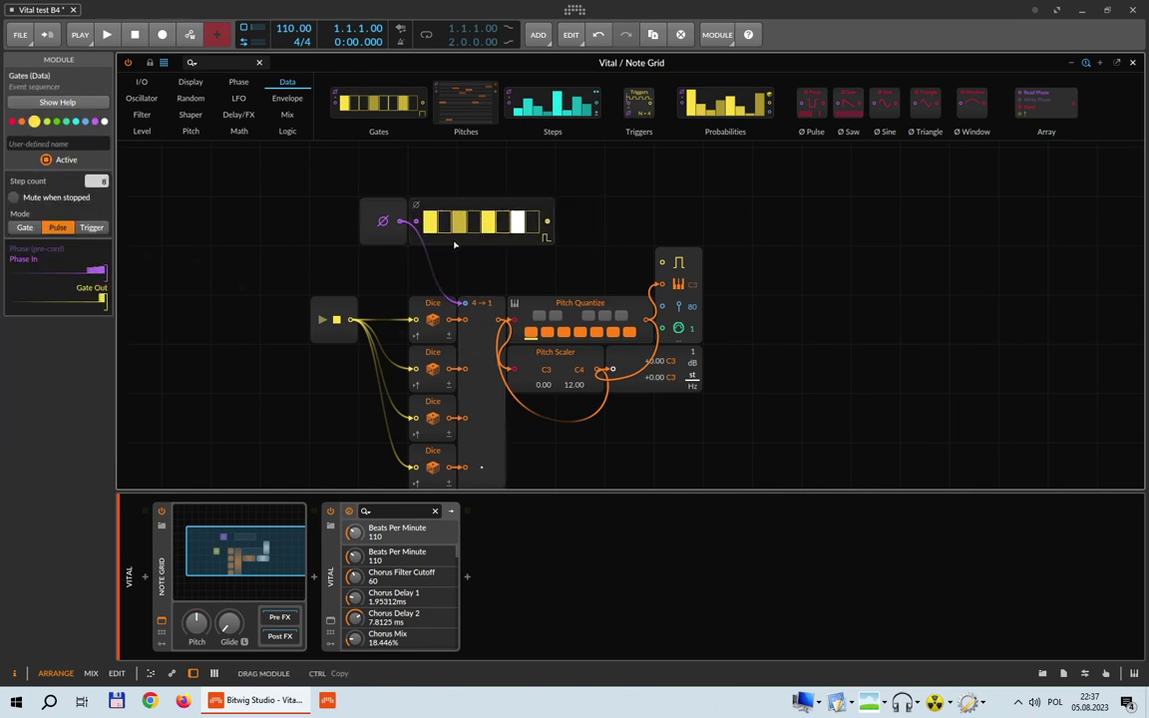
{"action": "left_click", "coordinate": [287, 130]}
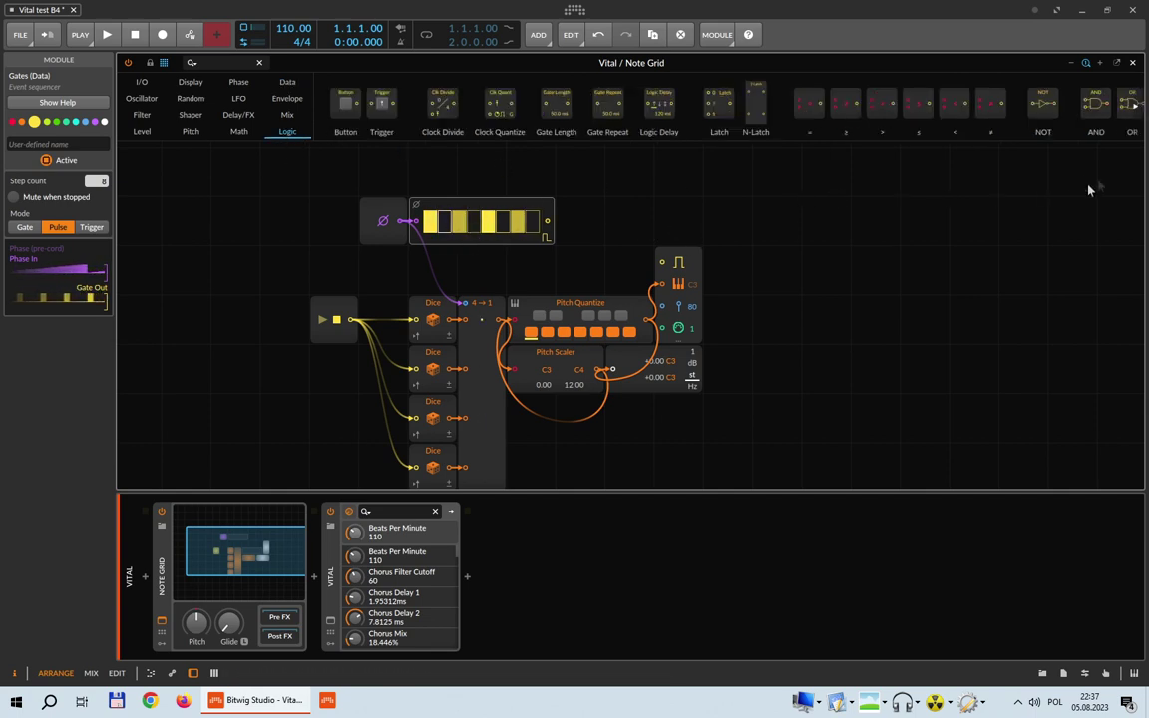
{"action": "left_click_drag", "start_coordinate": [1095, 102], "coordinate": [653, 267]}
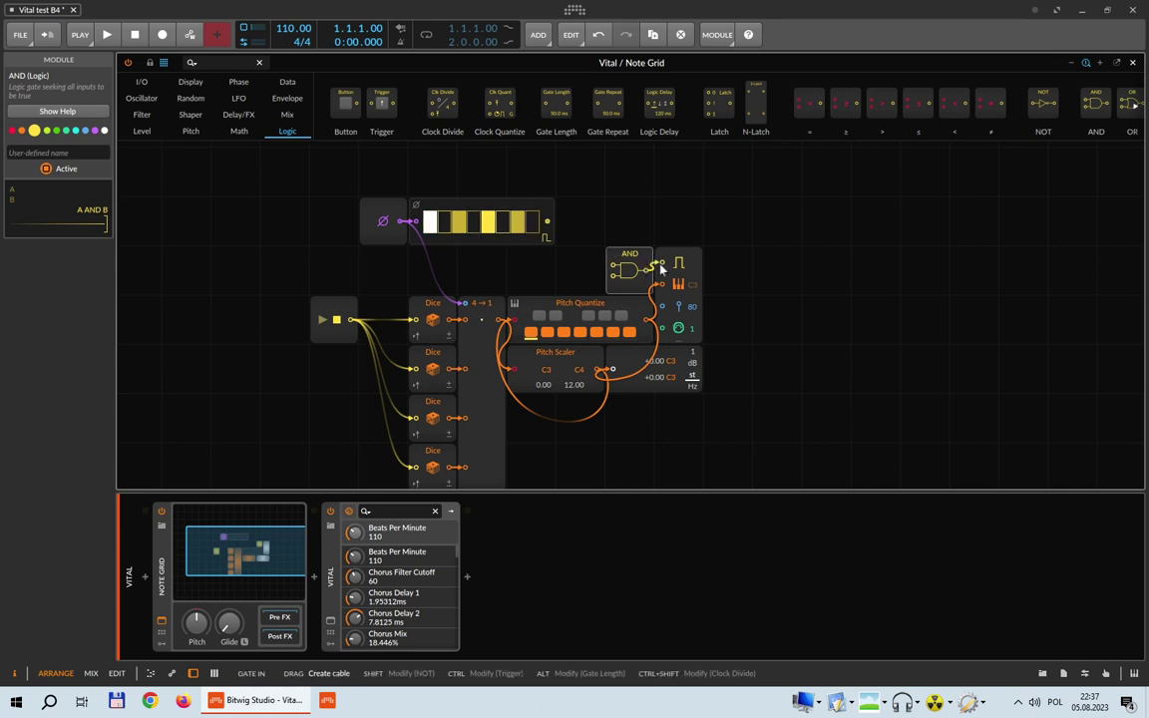
{"action": "mouse_move", "coordinate": [548, 229]}
{"action": "left_mouse_down"}
{"action": "mouse_move", "coordinate": [613, 267]}
{"action": "mouse_move", "coordinate": [616, 232]}
{"action": "mouse_move", "coordinate": [546, 221]}
{"action": "left_mouse_up"}
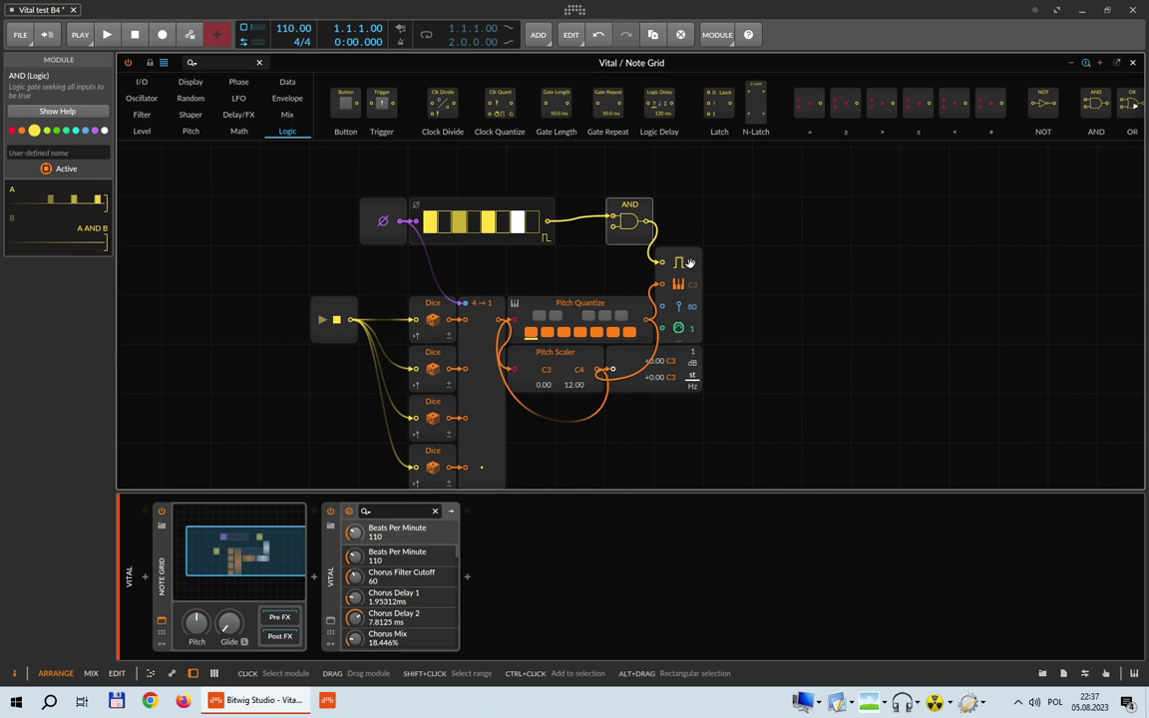
{"action": "left_click", "coordinate": [692, 258]}
{"action": "left_click_drag", "start_coordinate": [647, 222], "coordinate": [661, 261]}
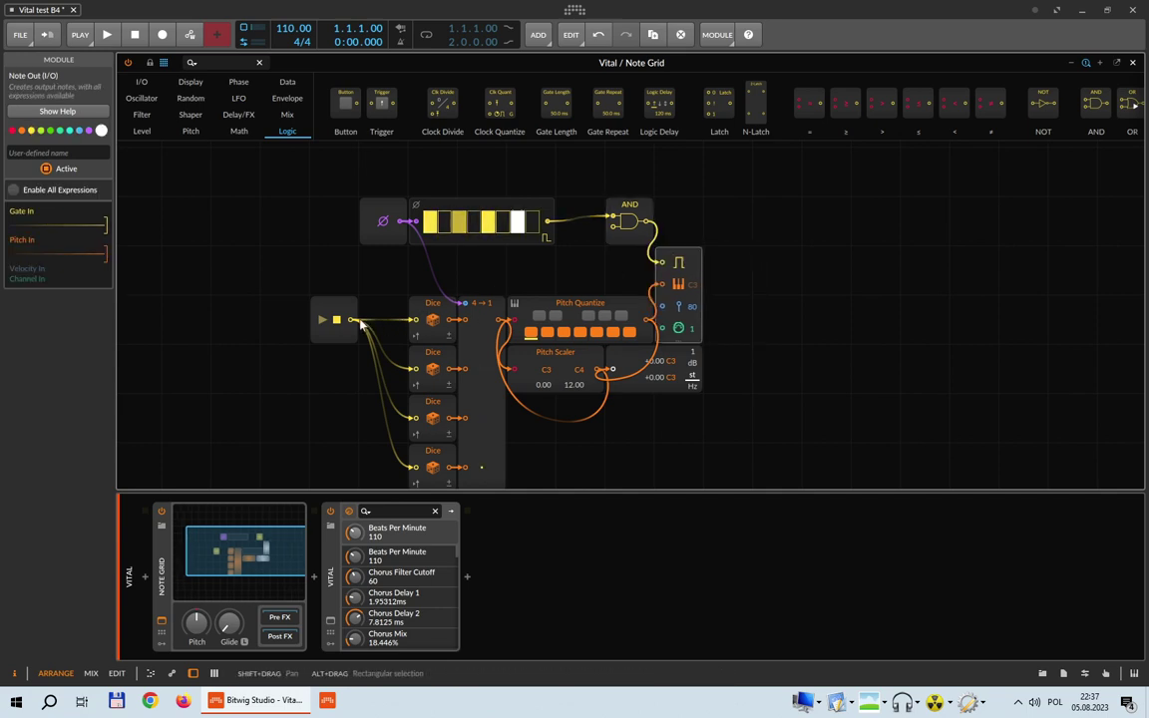
Connect Transport Playing to the second AND input, and pack Gates, Phase In and Transport Playing into one row above the Dice modules.
{"action": "left_click_drag", "start_coordinate": [351, 319], "coordinate": [629, 255]}
{"action": "left_click_drag", "start_coordinate": [509, 222], "coordinate": [559, 272]}
{"action": "left_click_drag", "start_coordinate": [374, 214], "coordinate": [424, 265]}
{"action": "left_click_drag", "start_coordinate": [351, 312], "coordinate": [398, 262]}
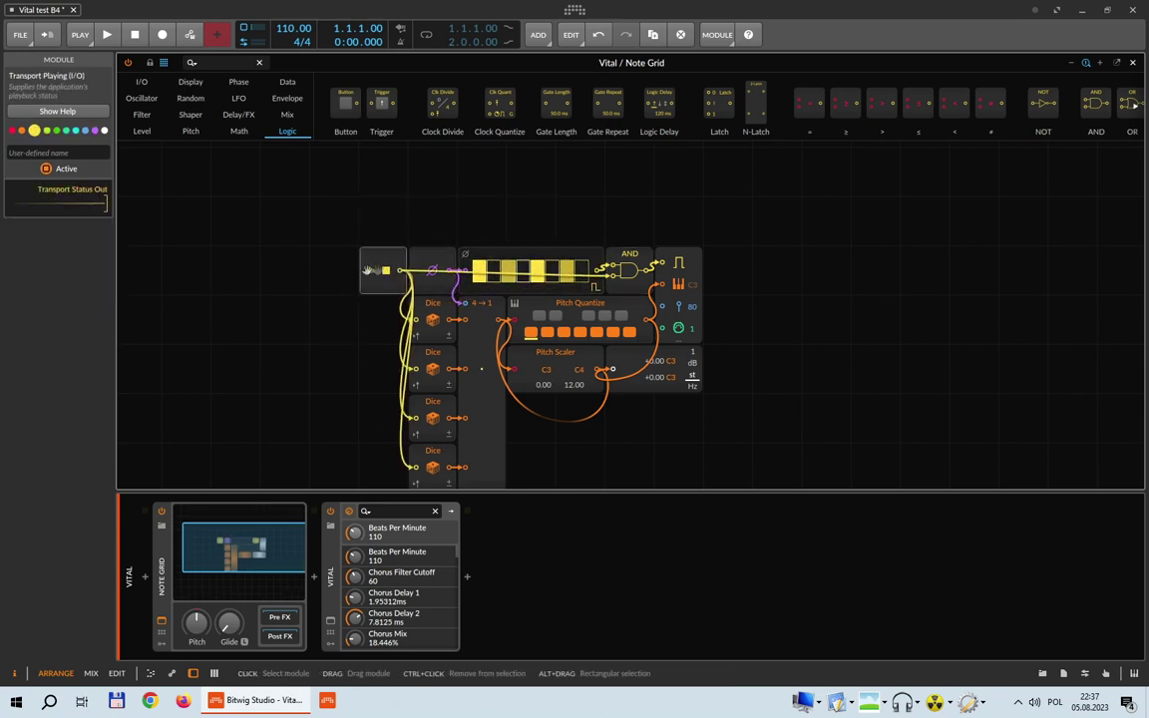
{"action": "scroll", "coordinate": [341, 320], "scroll_direction": "down", "scroll_amount": 2}
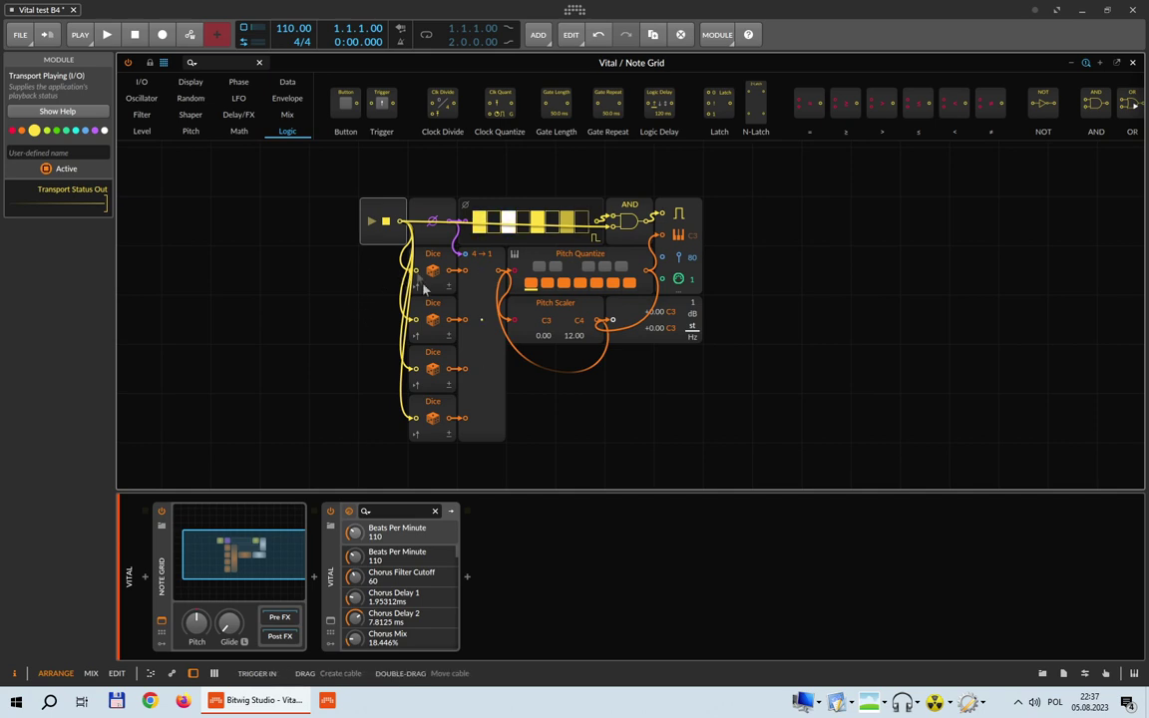
{"action": "left_click", "coordinate": [194, 674]}
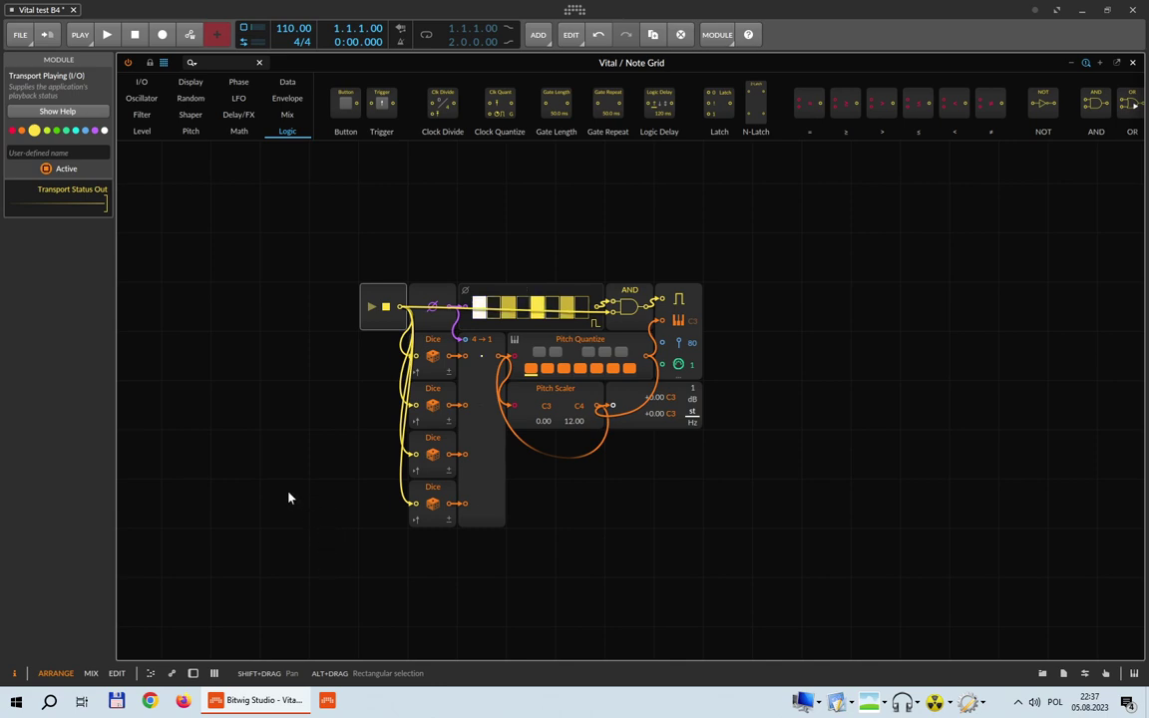
{"action": "key", "text": "plus"}
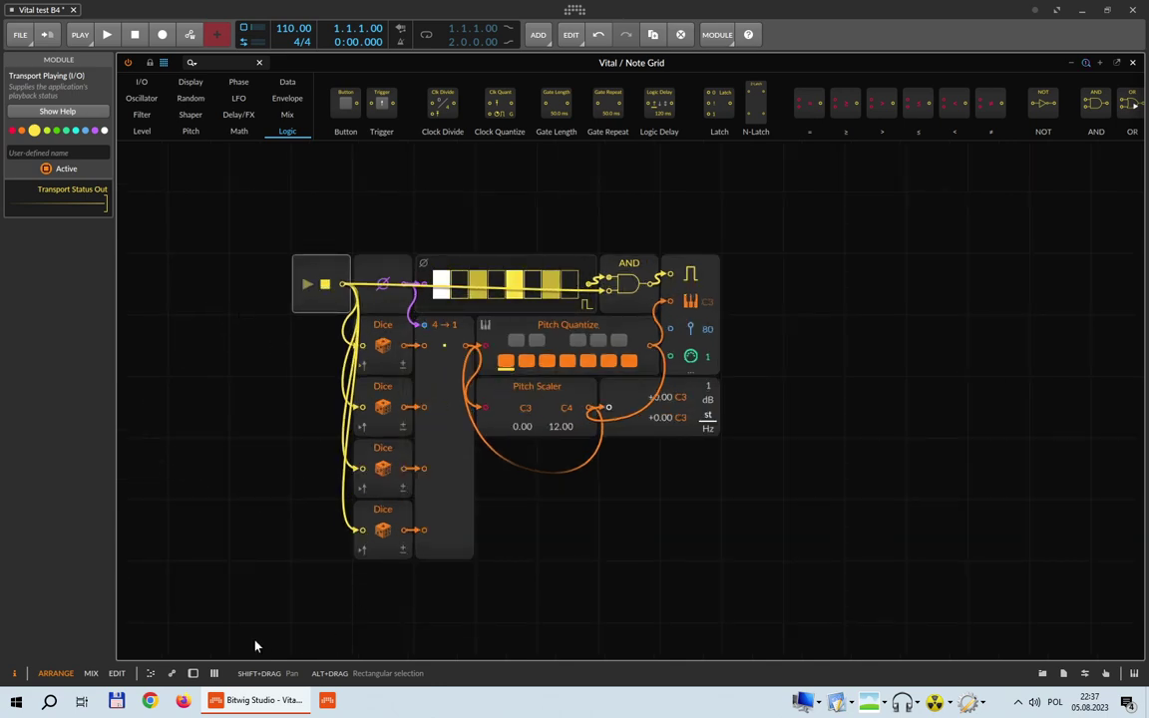
{"action": "left_click", "coordinate": [193, 674]}
{"action": "left_click_drag", "start_coordinate": [249, 517], "coordinate": [262, 573]}
{"action": "left_click", "coordinate": [192, 673]}
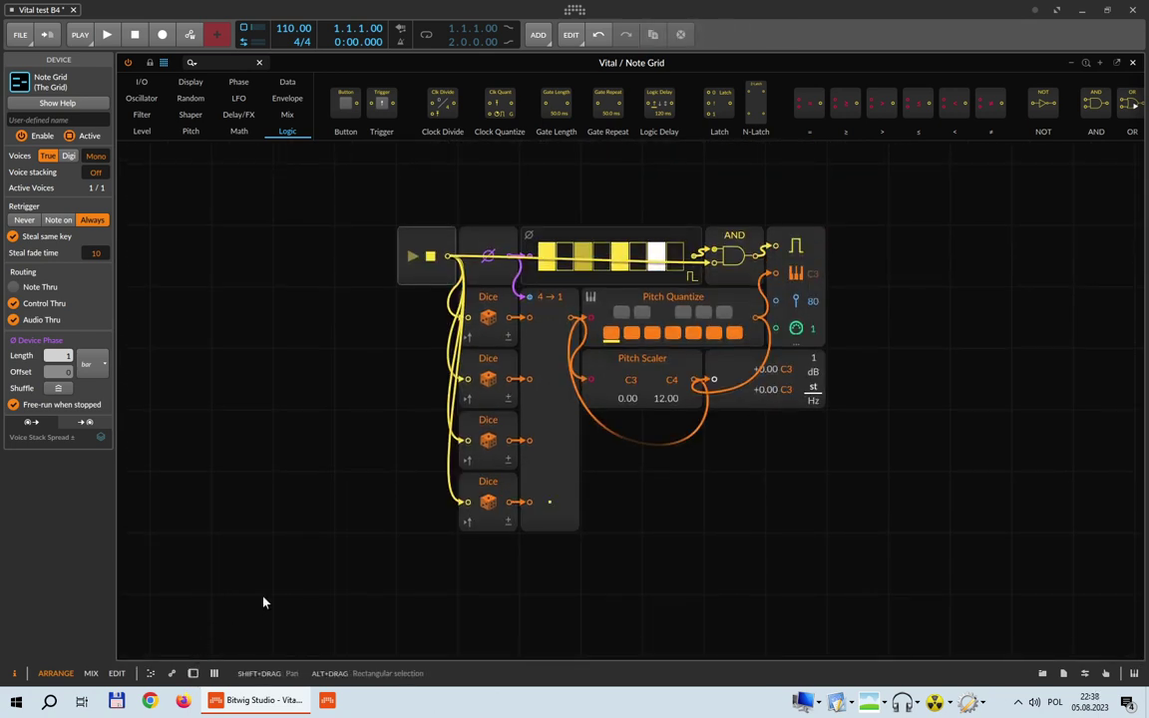
Save the project and close Bitwig Studio.
{"action": "left_click", "coordinate": [44, 34]}
{"action": "left_click", "coordinate": [299, 327]}
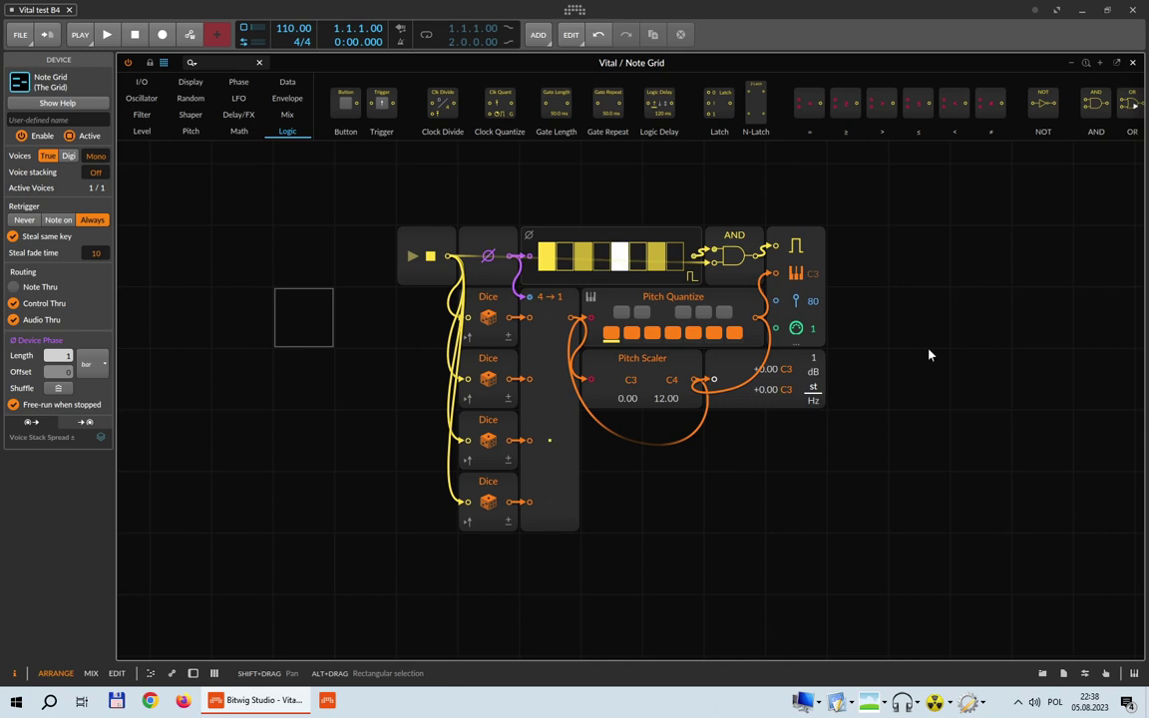
{"action": "left_click", "coordinate": [1136, 11]}
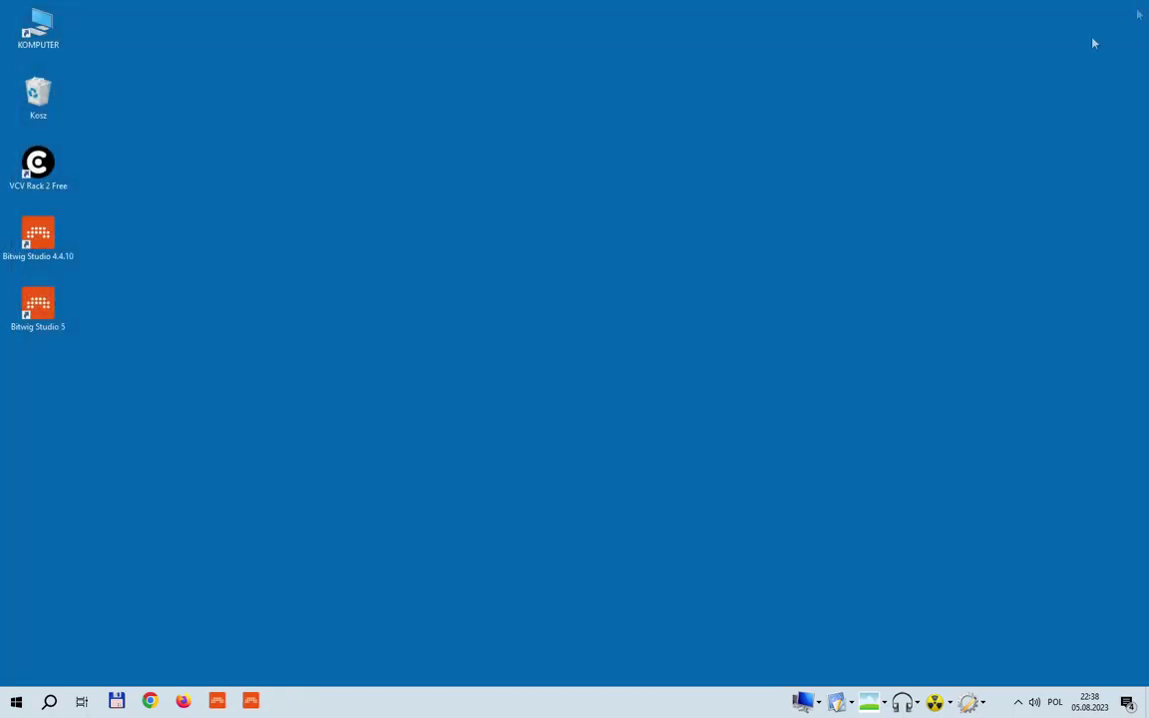
Relaunch Bitwig Studio, open the recent project Vital test B4 and show its Note Grid patch, dismissing the update notice.
{"action": "left_click", "coordinate": [216, 707]}
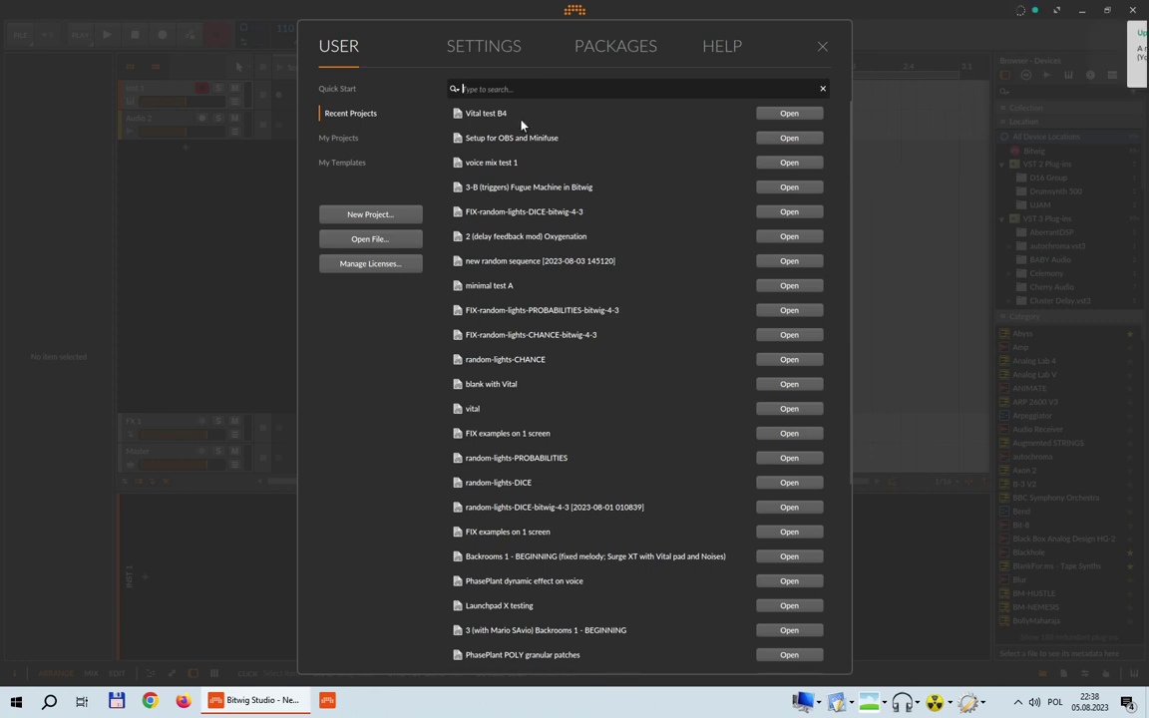
{"action": "left_click", "coordinate": [777, 118]}
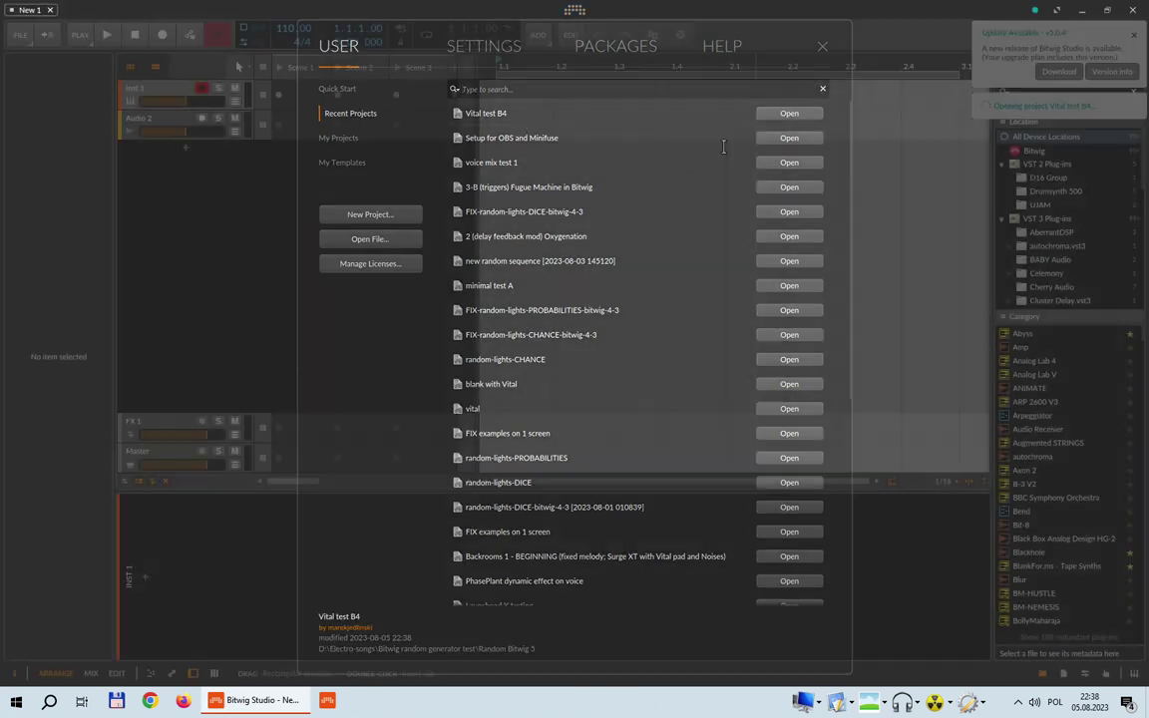
{"action": "left_click", "coordinate": [192, 673]}
{"action": "left_click", "coordinate": [228, 581]}
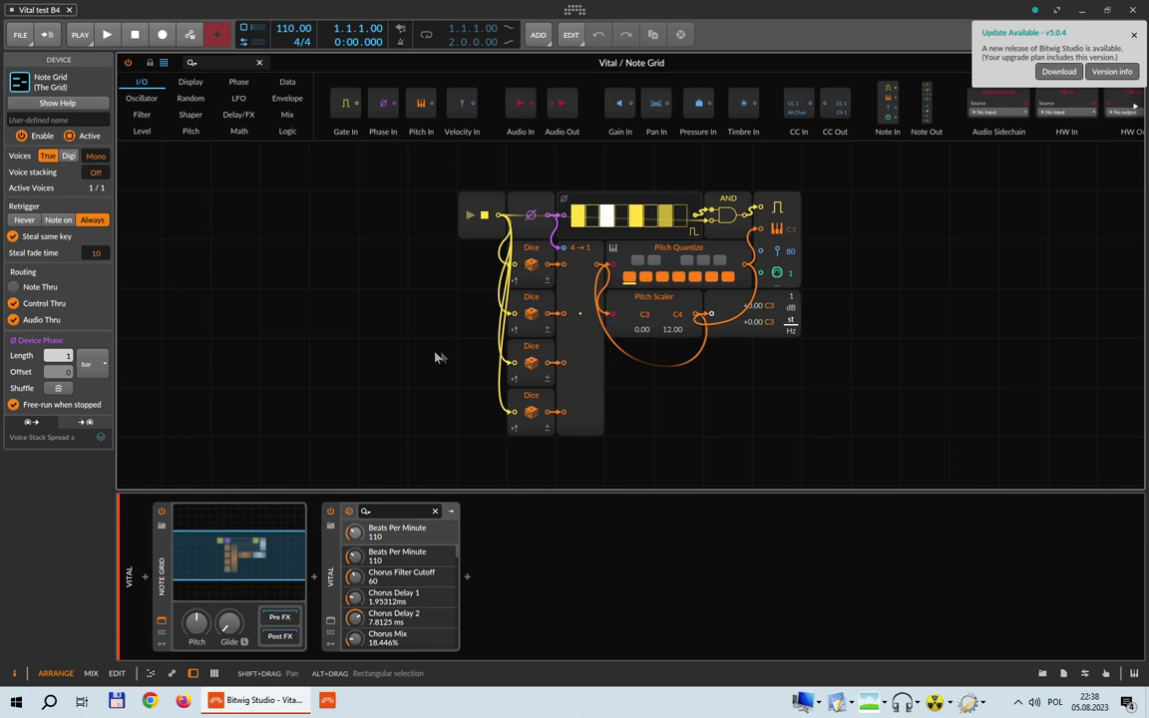
{"action": "left_click", "coordinate": [1133, 35]}
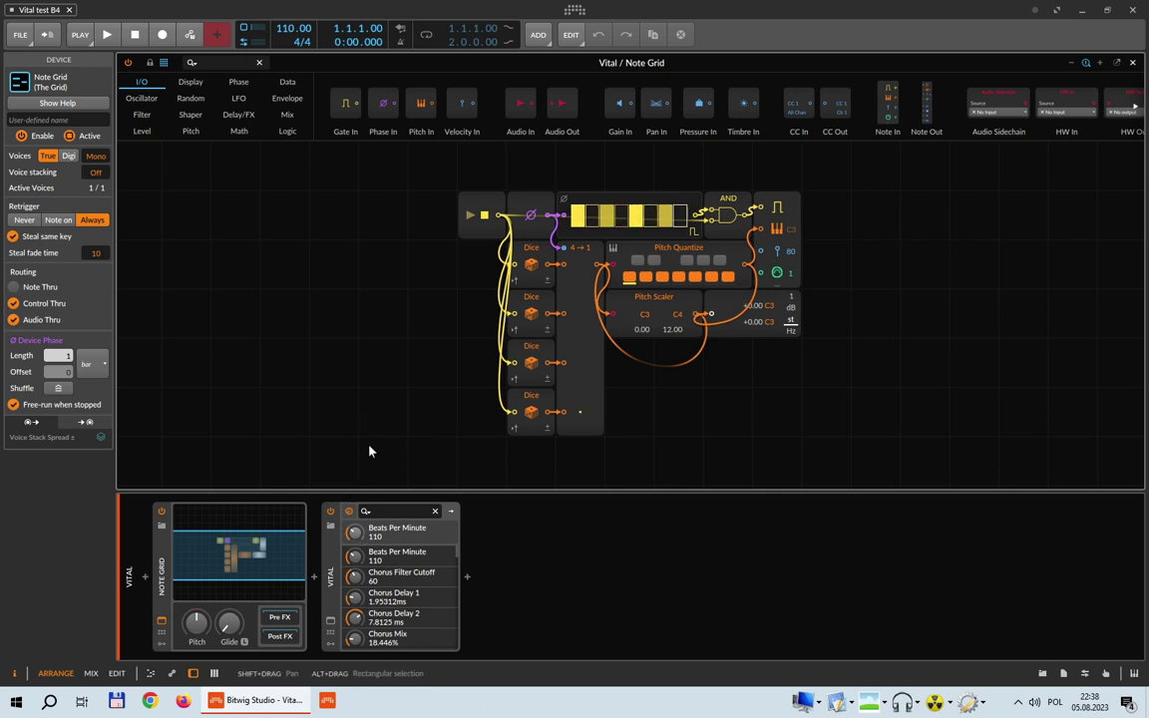
Inspect the first Dice module's trigger input, and play the patch for a few bars before stopping playback.
{"action": "key", "text": "plus"}
{"action": "key", "text": "plus"}
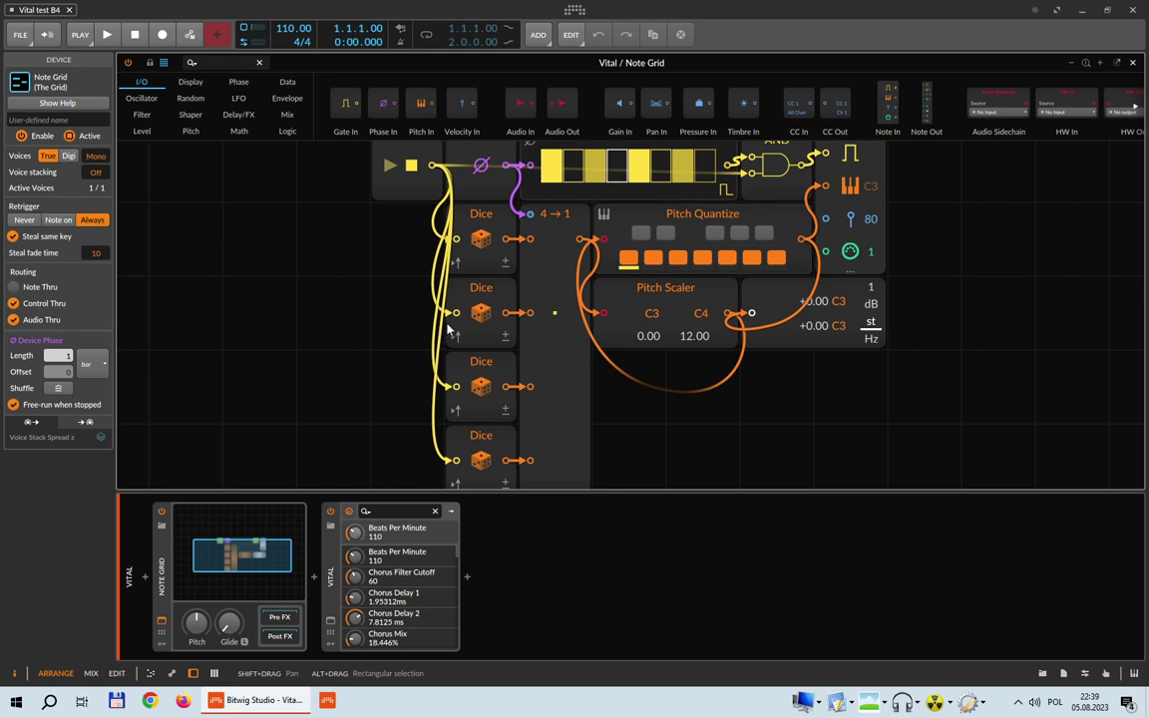
{"action": "left_click", "coordinate": [448, 227]}
{"action": "mouse_move", "coordinate": [447, 227]}
{"action": "left_mouse_down"}
{"action": "mouse_move", "coordinate": [300, 230]}
{"action": "mouse_move", "coordinate": [448, 227]}
{"action": "left_mouse_up"}
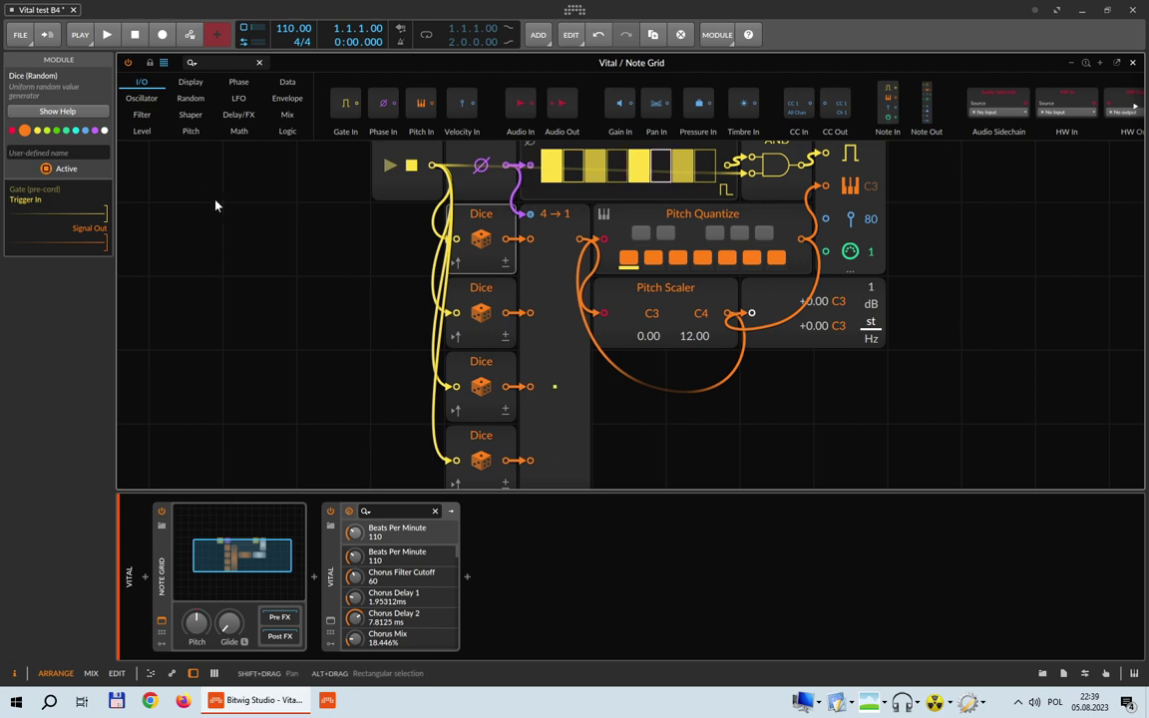
{"action": "left_click", "coordinate": [107, 35]}
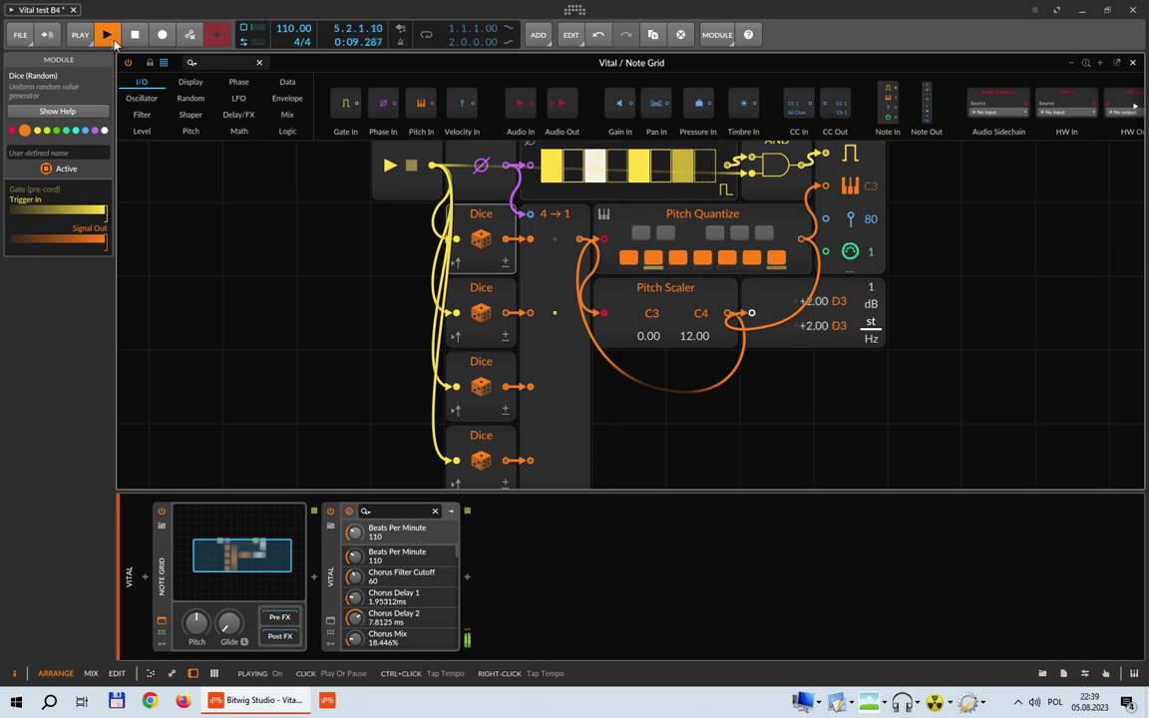
{"action": "left_click", "coordinate": [132, 38]}
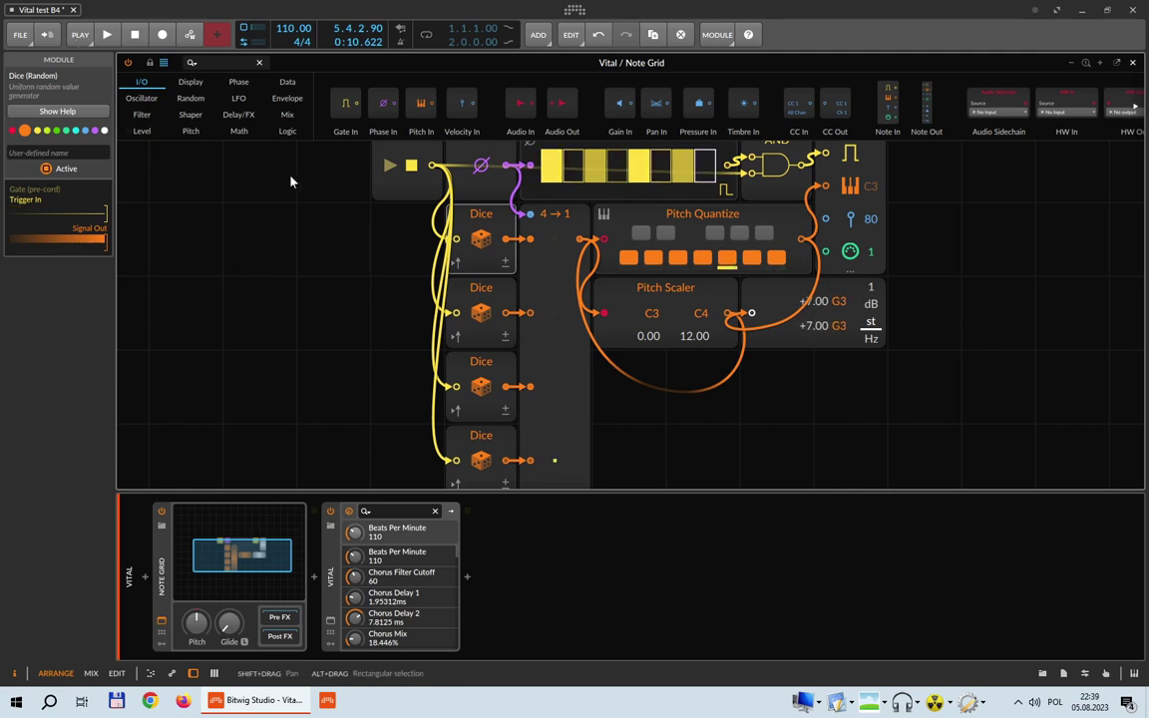
Restart Bitwig Studio and reopen the Note Grid patch of the Vital test B4 project.
{"action": "left_click", "coordinate": [1133, 10]}
{"action": "left_click", "coordinate": [628, 394]}
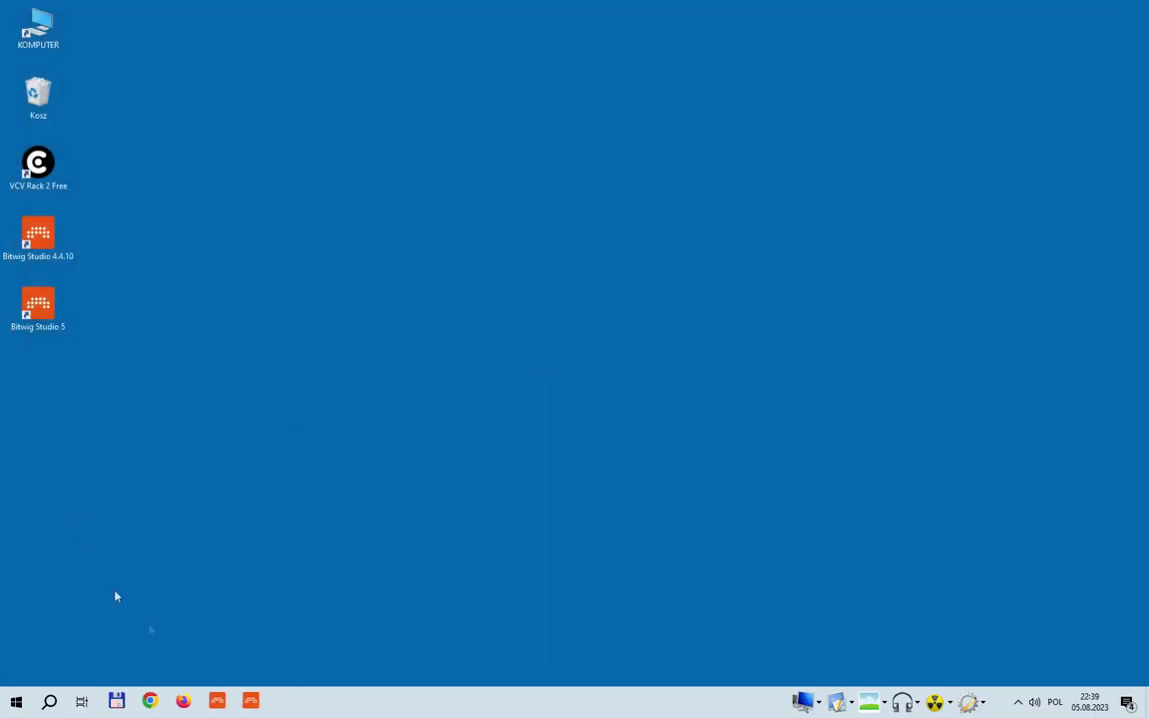
{"action": "left_click", "coordinate": [216, 701]}
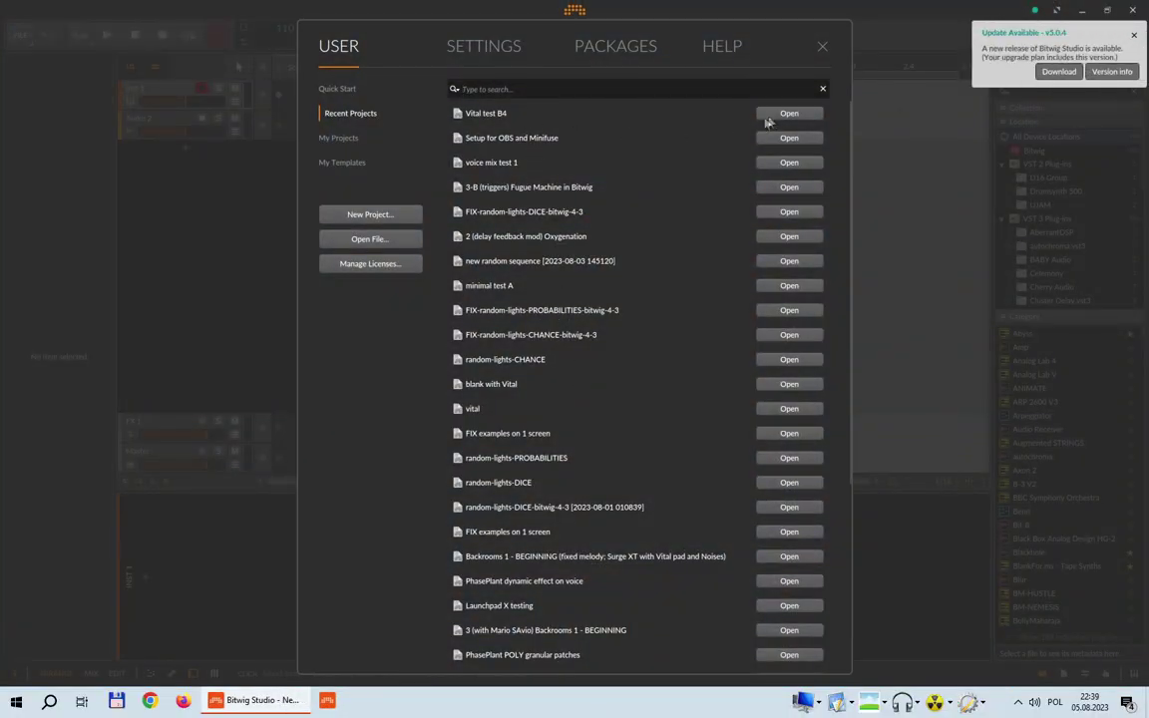
{"action": "left_click", "coordinate": [768, 116]}
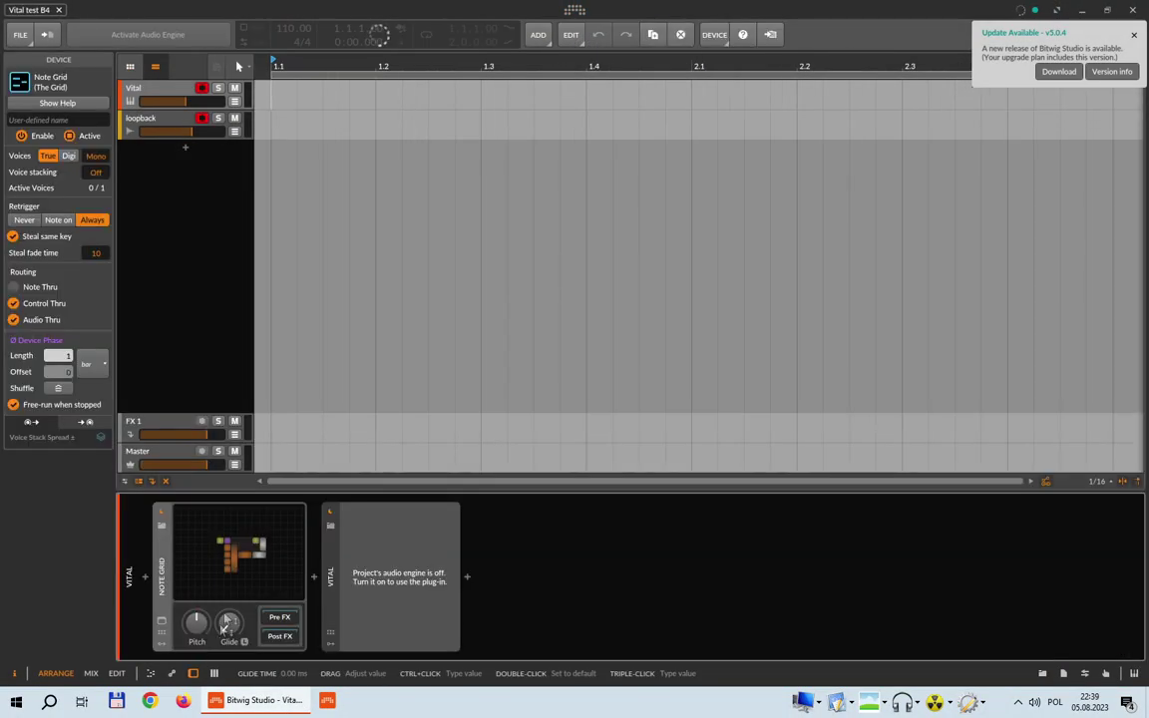
{"action": "double_click", "coordinate": [239, 570]}
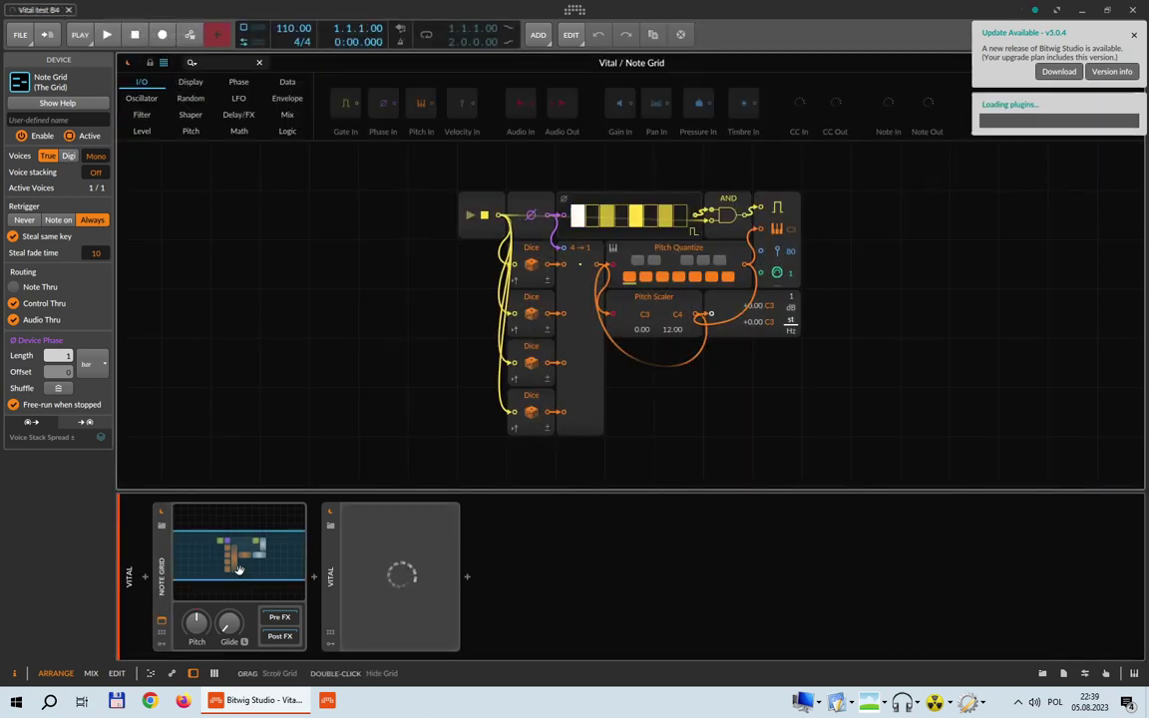
Play the freshly reloaded patch to read its generated notes in the Value Readout, and stop playback.
{"action": "left_click", "coordinate": [193, 674]}
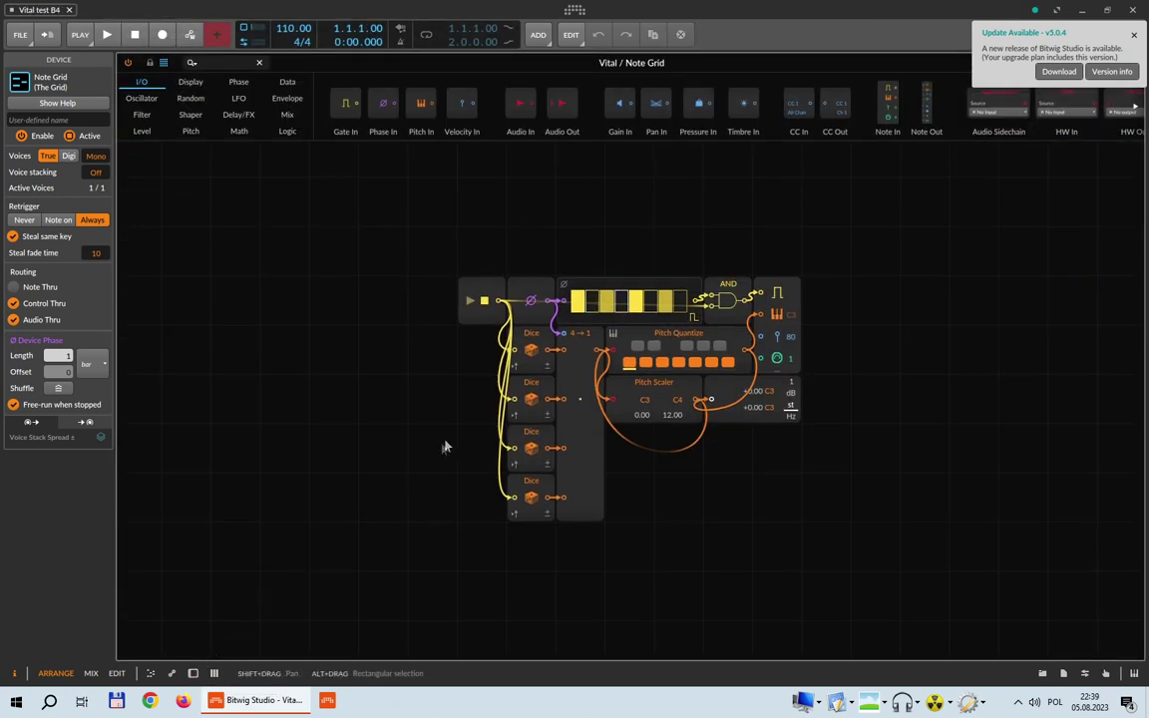
{"action": "scroll", "coordinate": [446, 372], "scroll_direction": "up", "scroll_amount": 3}
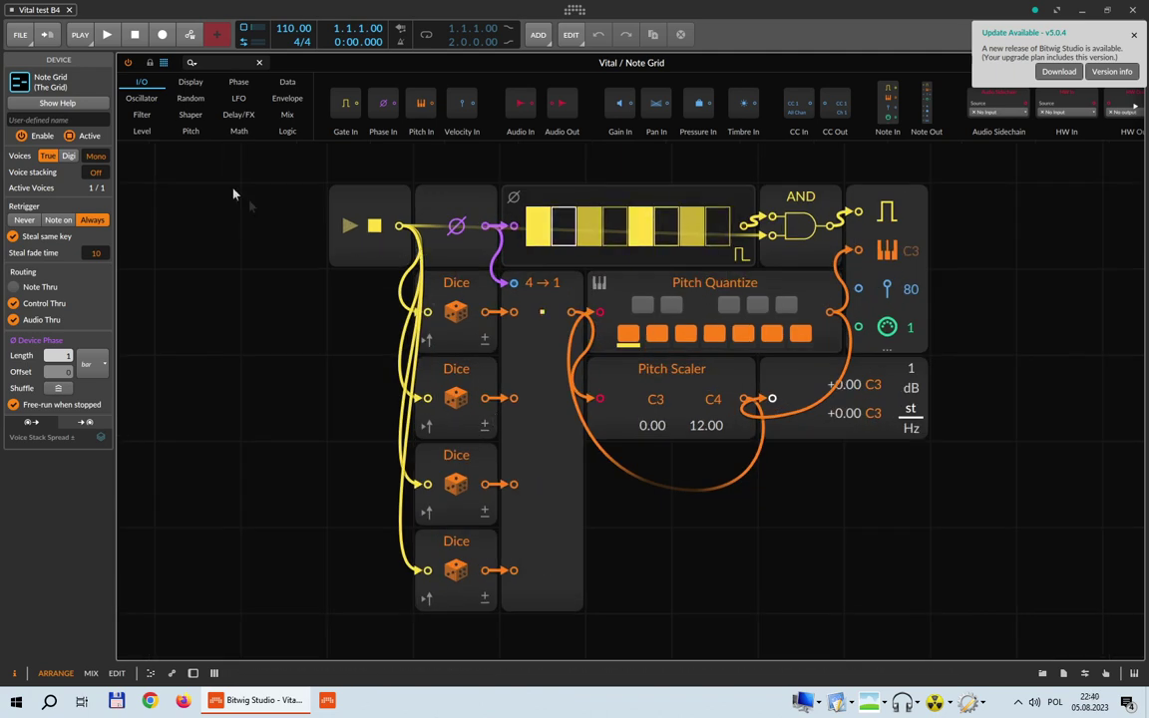
{"action": "left_click", "coordinate": [108, 42]}
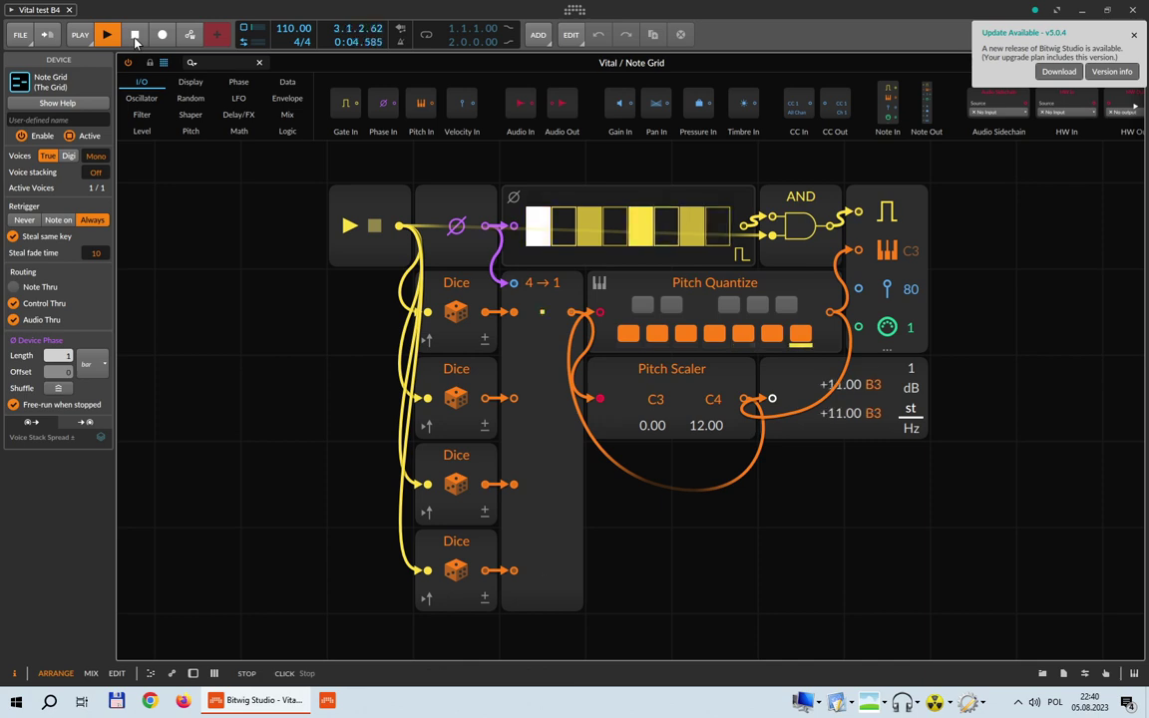
{"action": "left_click", "coordinate": [136, 41]}
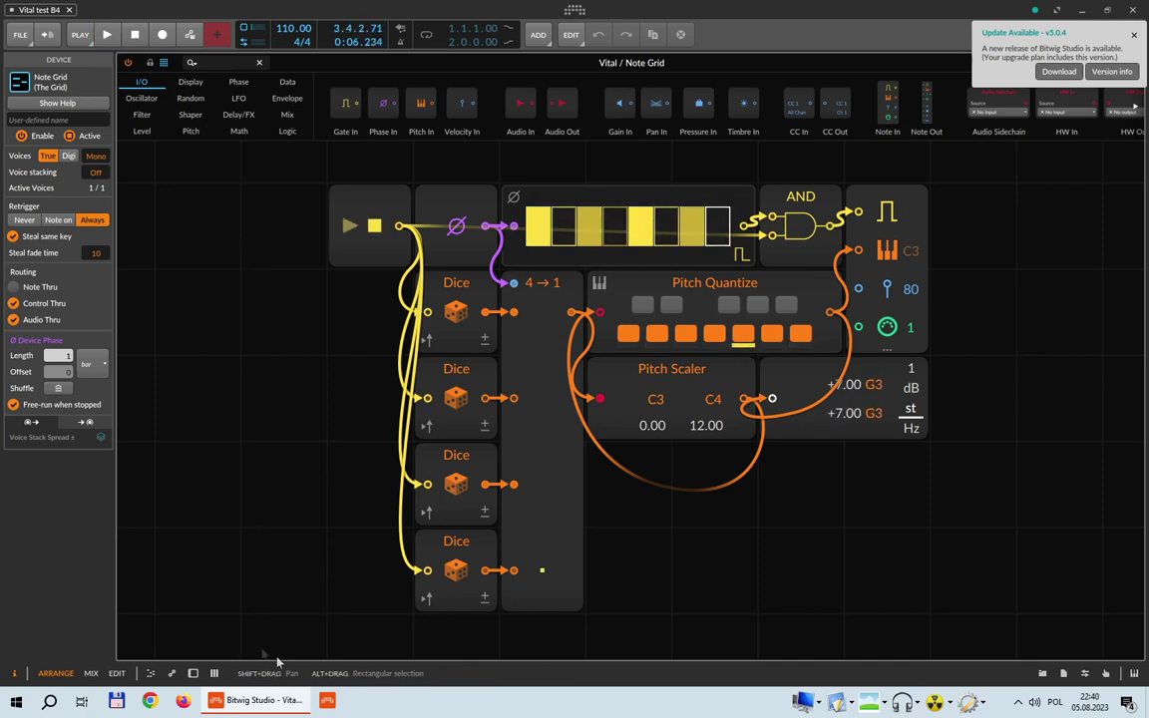
Add a Label module in the empty grid area beside the Note Out module and name it "B D B G".
{"action": "left_click", "coordinate": [207, 675]}
{"action": "left_click_drag", "start_coordinate": [250, 546], "coordinate": [288, 547]}
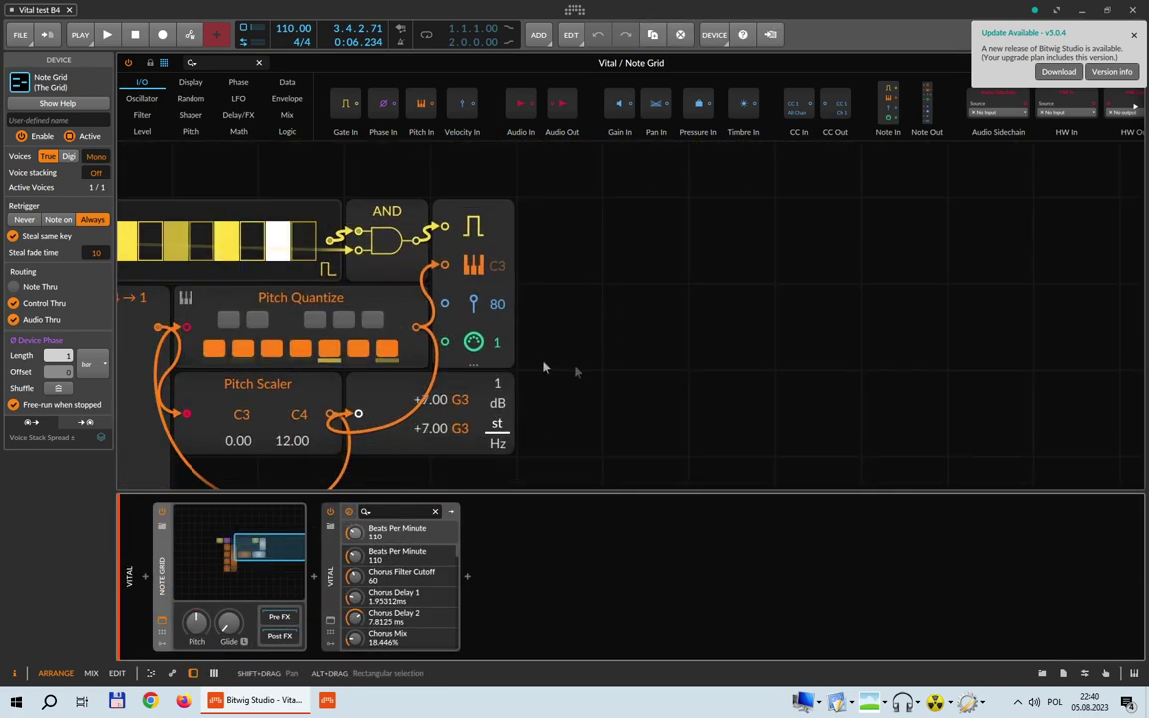
{"action": "scroll", "coordinate": [625, 376], "scroll_direction": "down", "scroll_amount": 2}
{"action": "scroll", "coordinate": [625, 376], "scroll_direction": "down", "scroll_amount": 2}
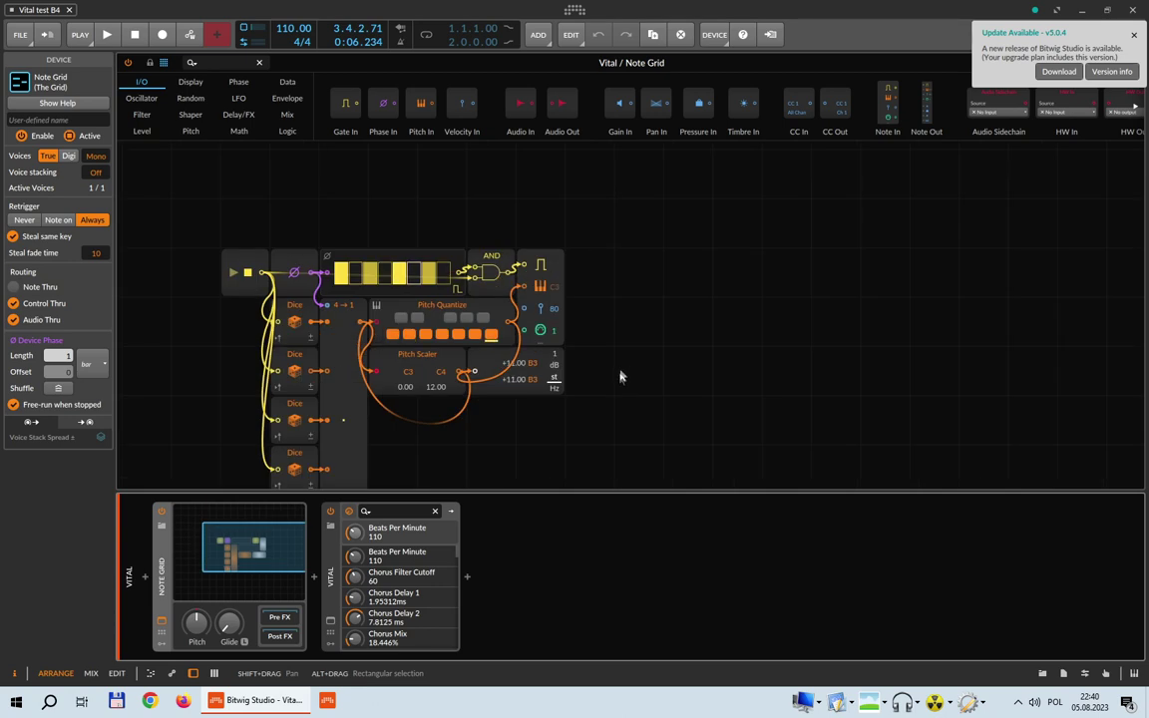
{"action": "left_click", "coordinate": [191, 81]}
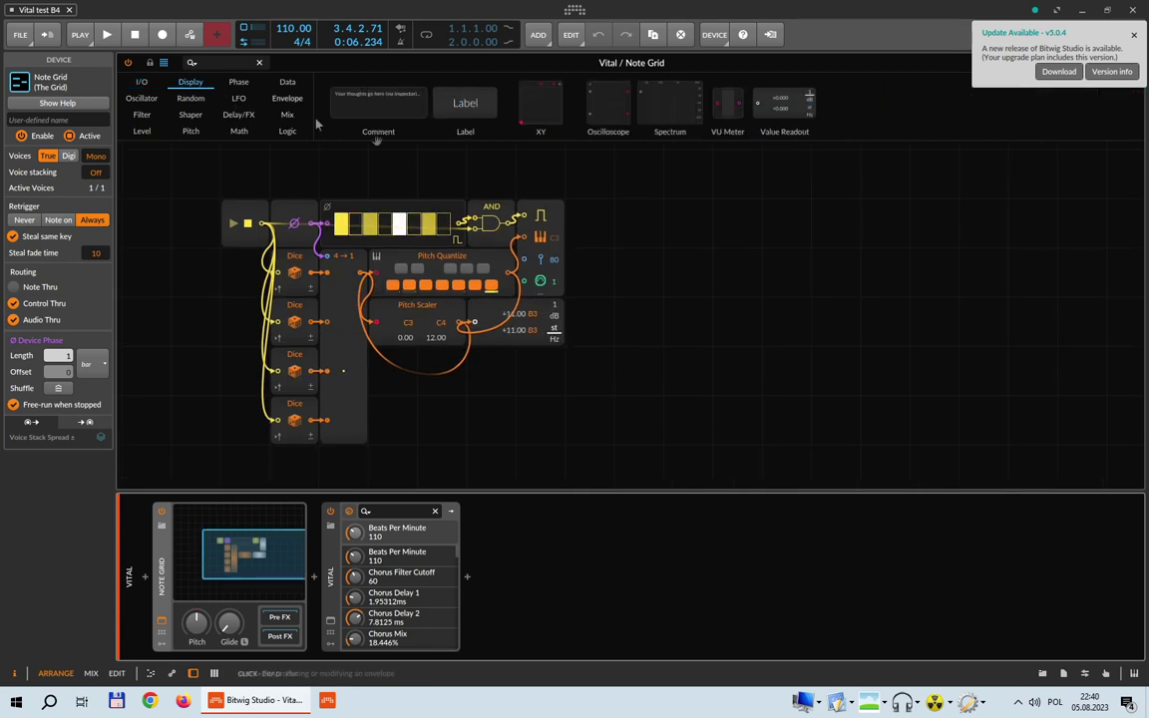
{"action": "left_click_drag", "start_coordinate": [474, 110], "coordinate": [628, 206]}
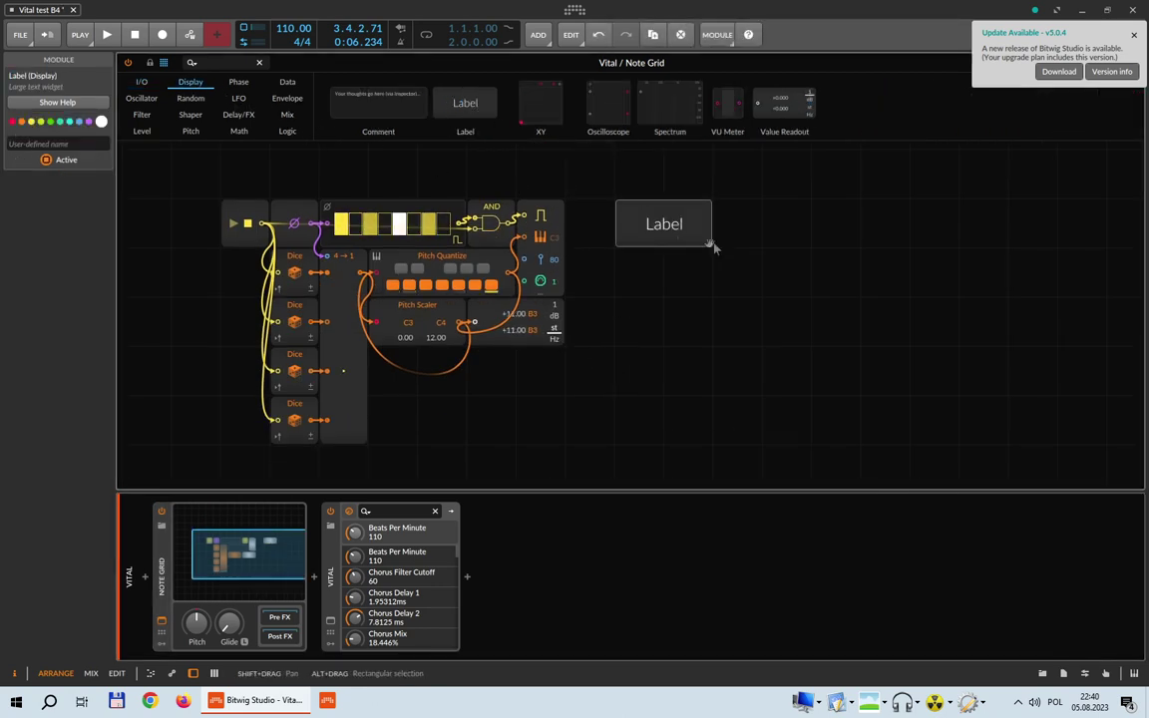
{"action": "left_click", "coordinate": [75, 142]}
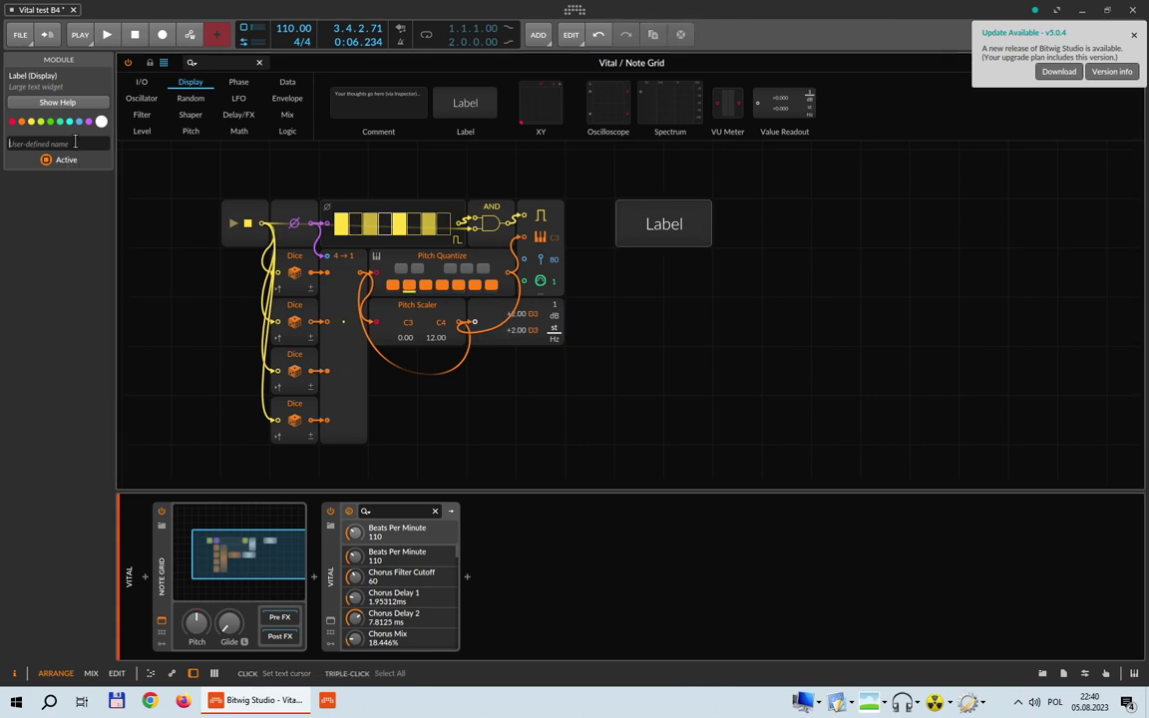
{"action": "type", "text": "B D B"}
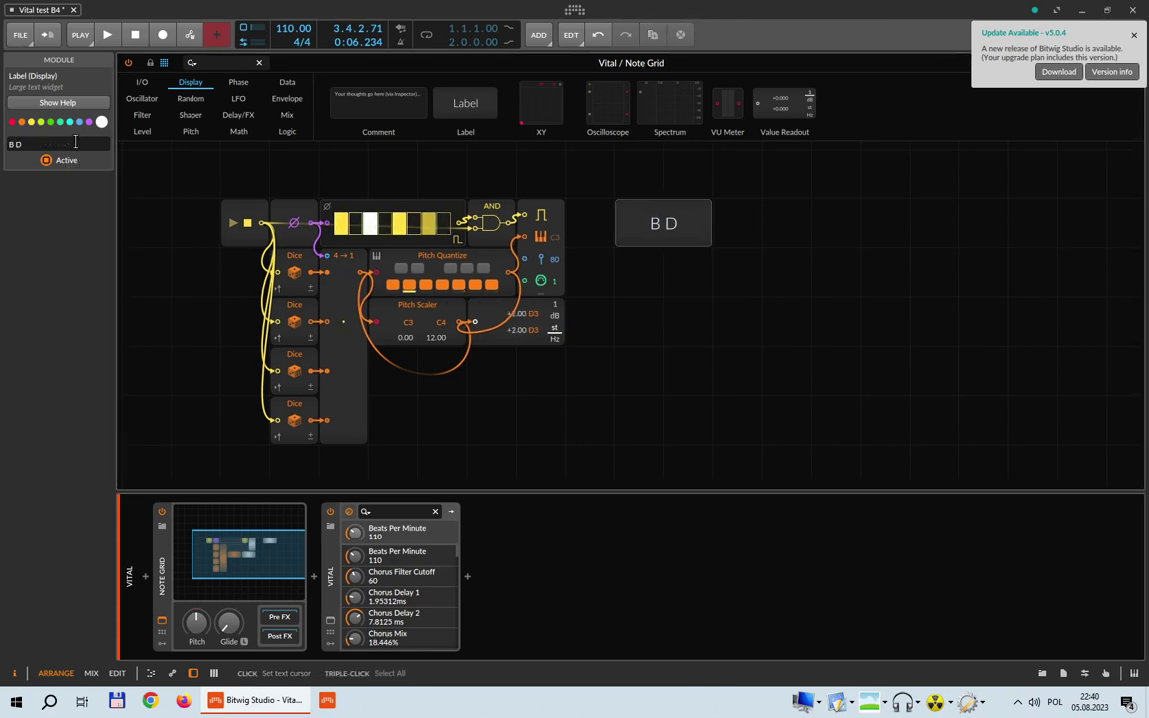
{"action": "type", "text": " G"}
{"action": "key", "text": "Return"}
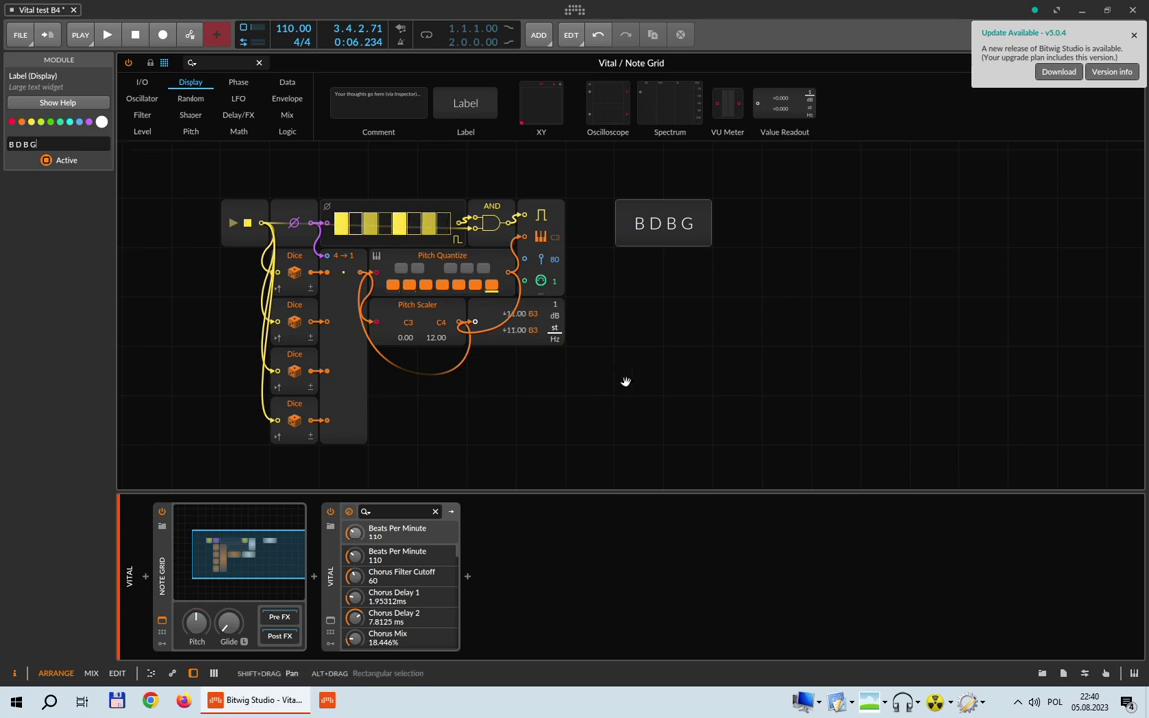
Play the patch for a few bars to read its second note sequence in the Value Readout, and stop playback.
{"action": "left_click", "coordinate": [651, 270]}
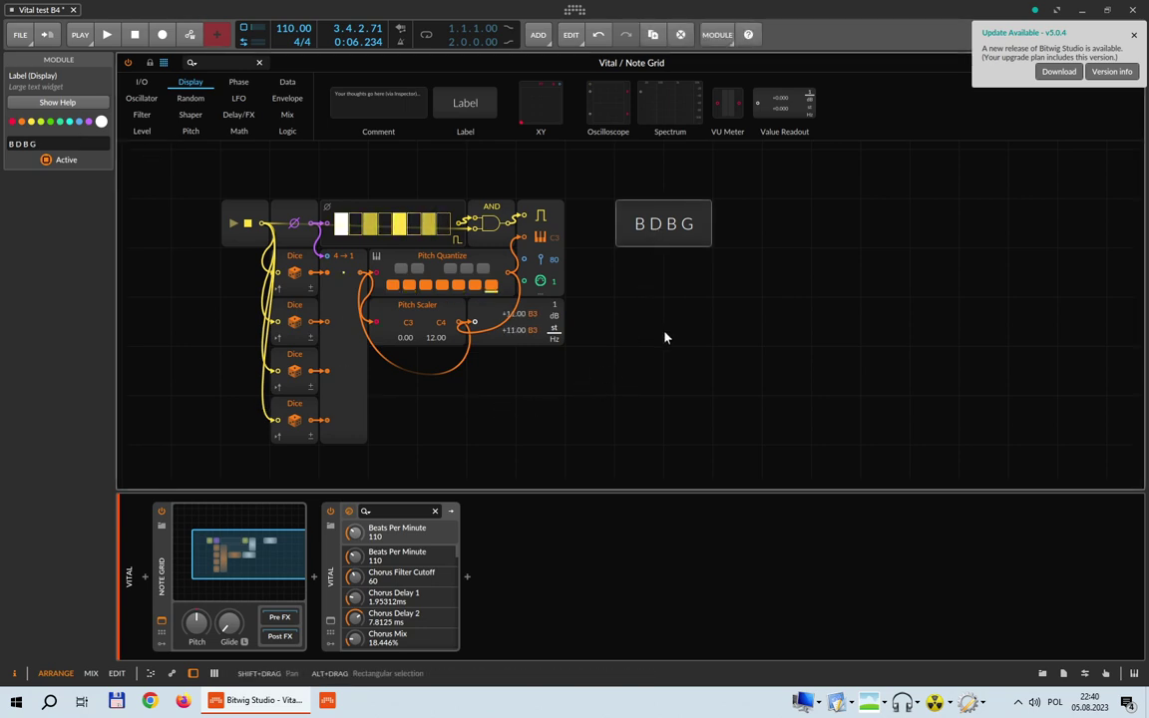
{"action": "scroll", "coordinate": [279, 565], "scroll_direction": "up", "scroll_amount": 2}
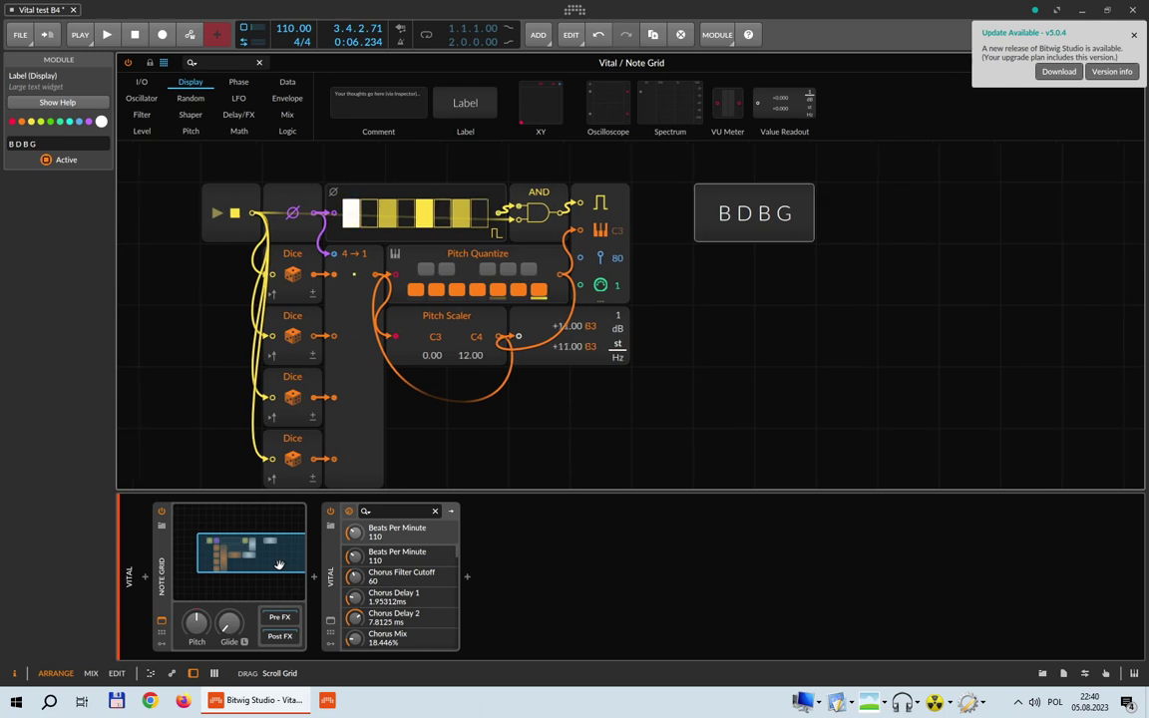
{"action": "left_click_drag", "start_coordinate": [279, 565], "coordinate": [280, 570]}
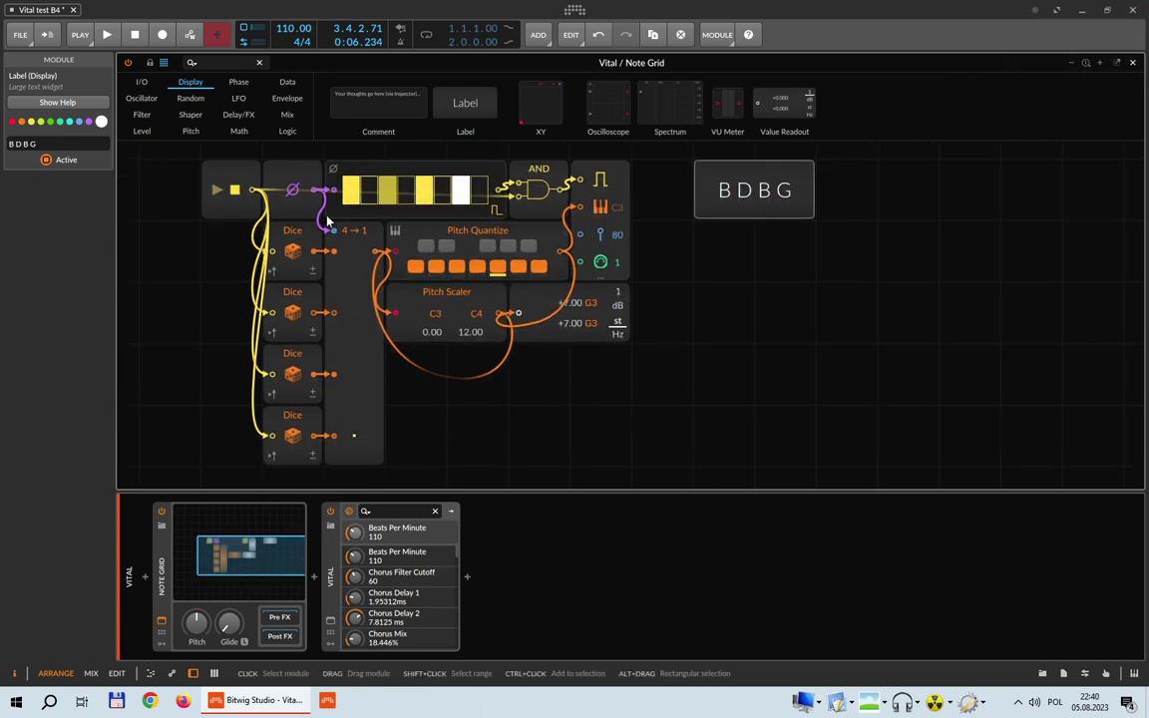
{"action": "left_click_drag", "start_coordinate": [244, 214], "coordinate": [245, 179]}
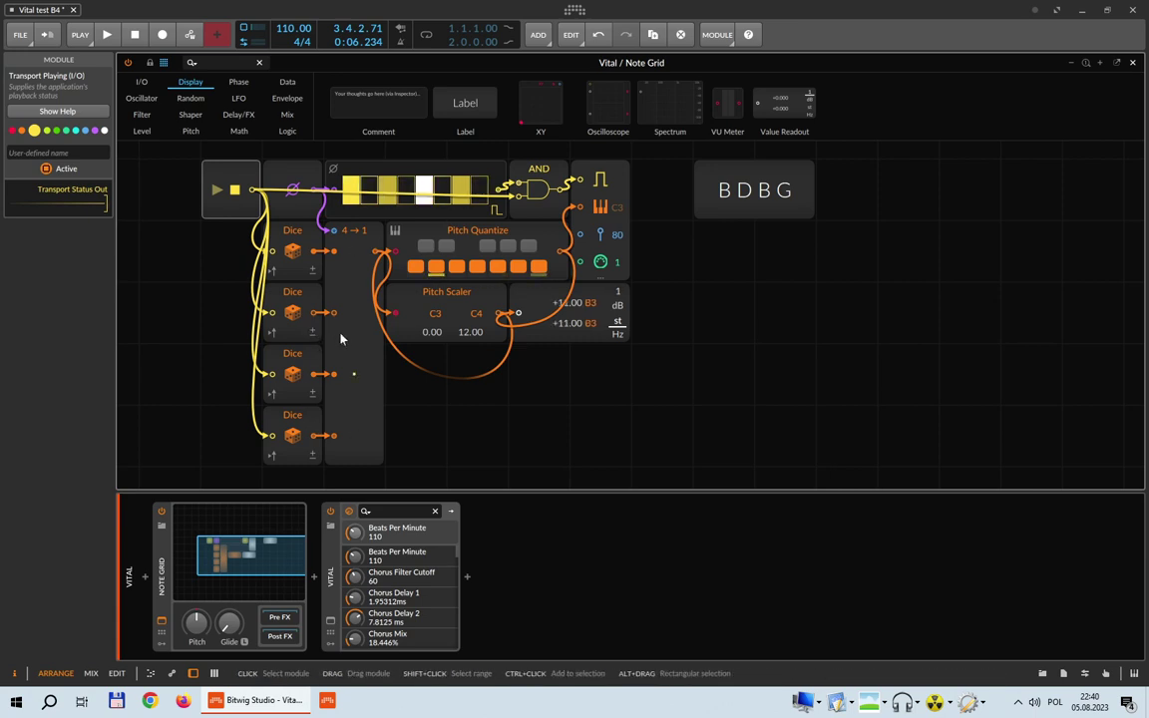
{"action": "left_click", "coordinate": [108, 36]}
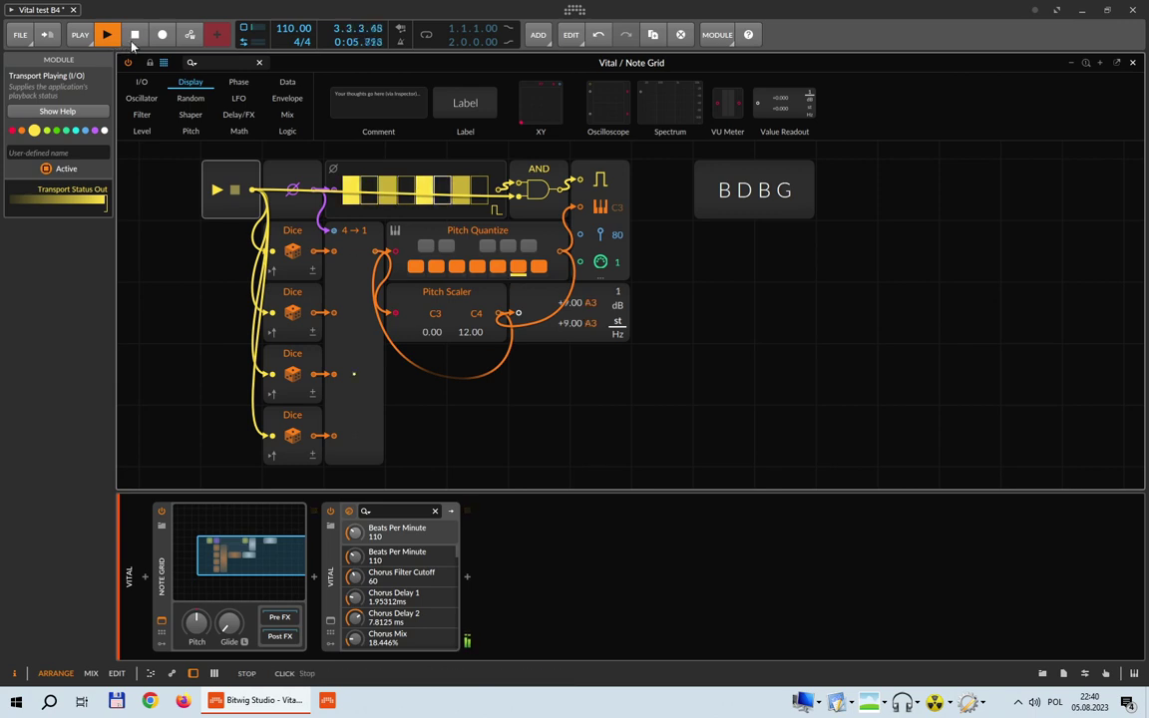
{"action": "left_click", "coordinate": [132, 40]}
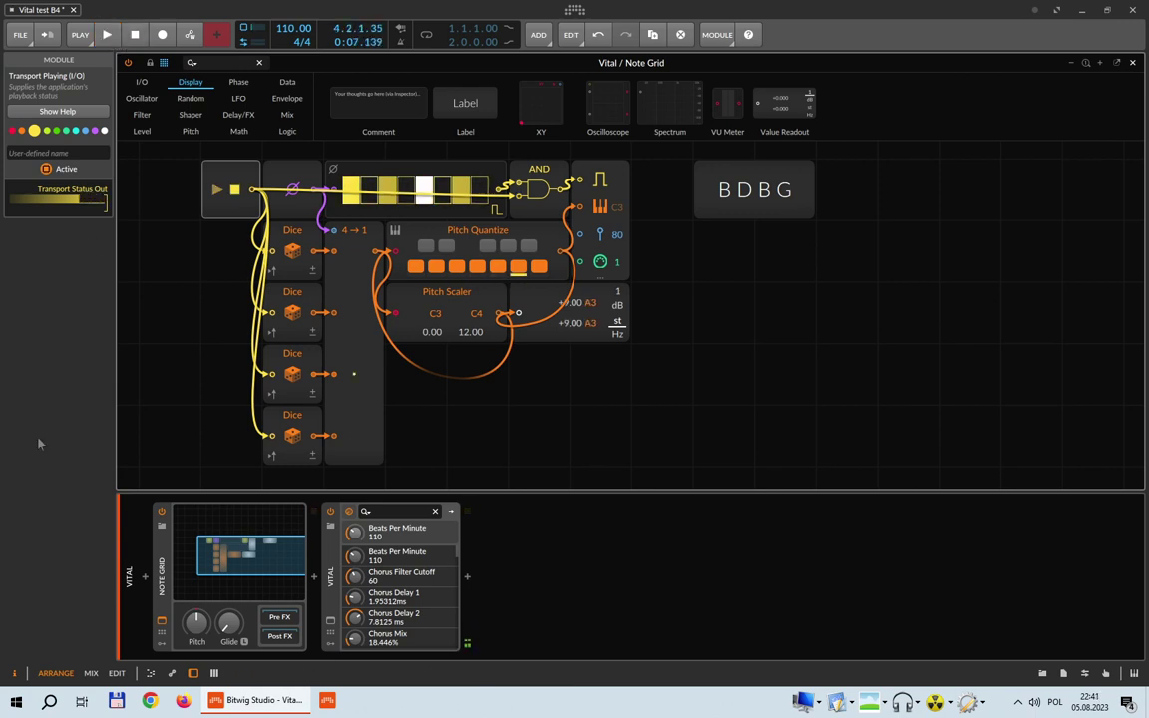
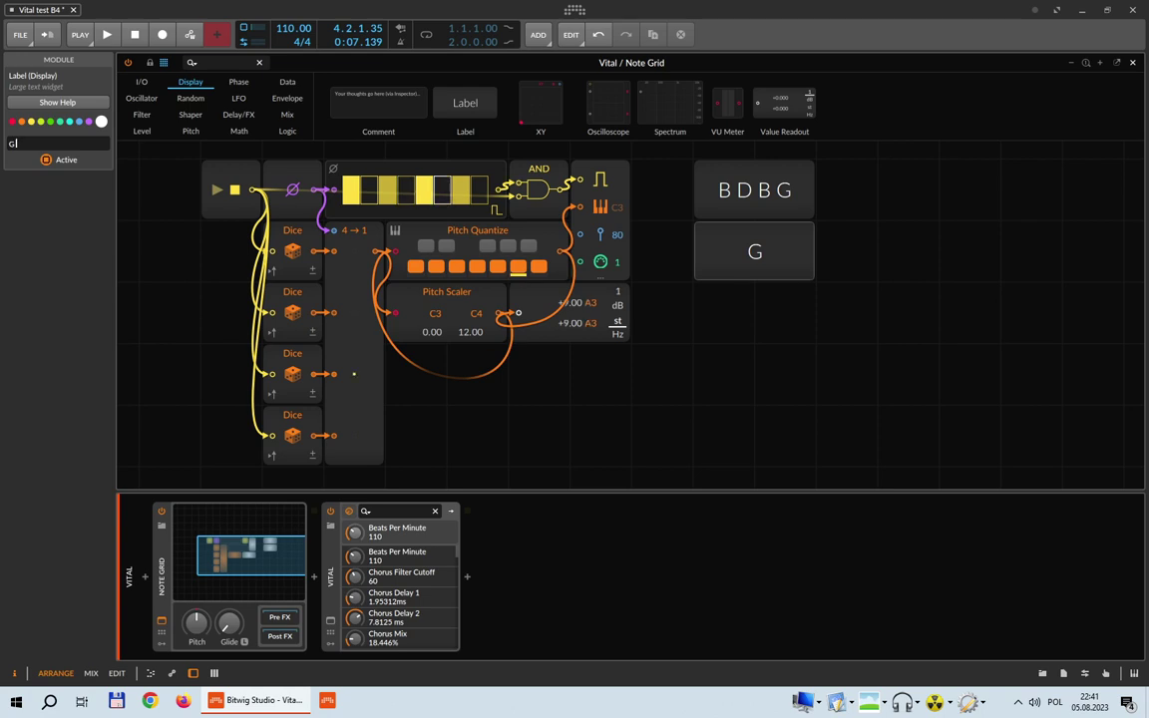
Name a second Label module directly beneath "B D B G" as "G E A E", and save the project.
{"action": "type", "text": "E"}
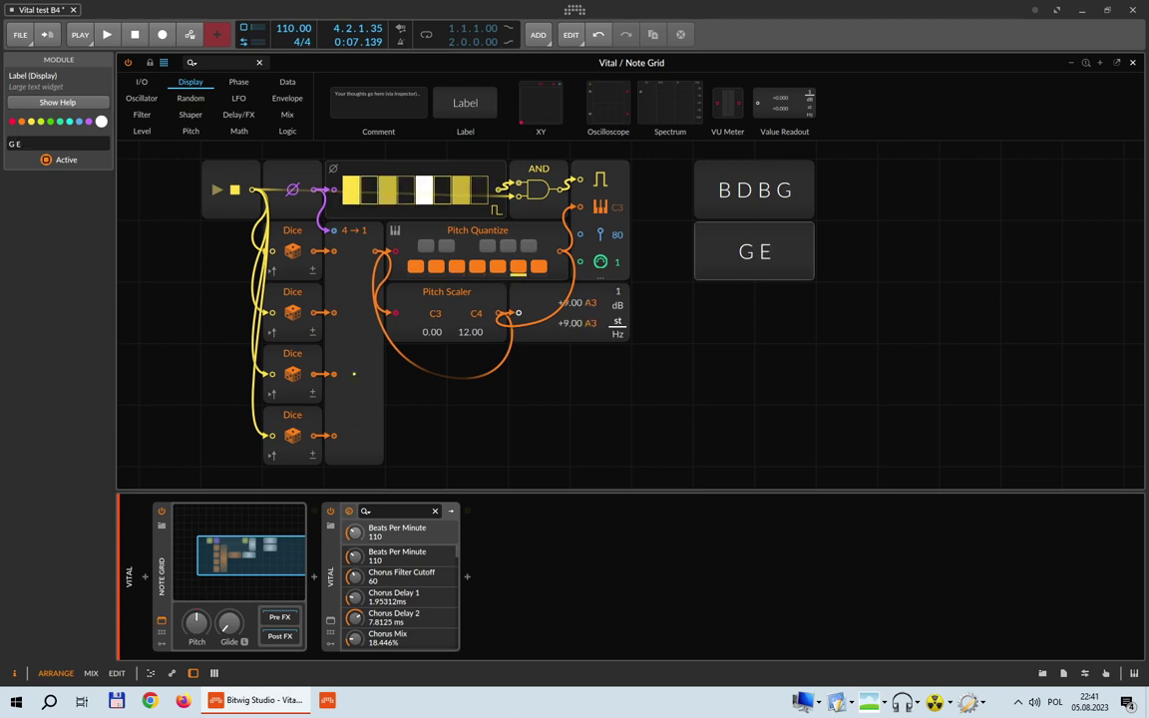
{"action": "type", "text": " A"}
{"action": "type", "text": " W E"}
{"action": "key", "text": "BackSpace"}
{"action": "key", "text": "BackSpace"}
{"action": "key", "text": "BackSpace"}
{"action": "key", "text": "BackSpace"}
{"action": "type", "text": "E"}
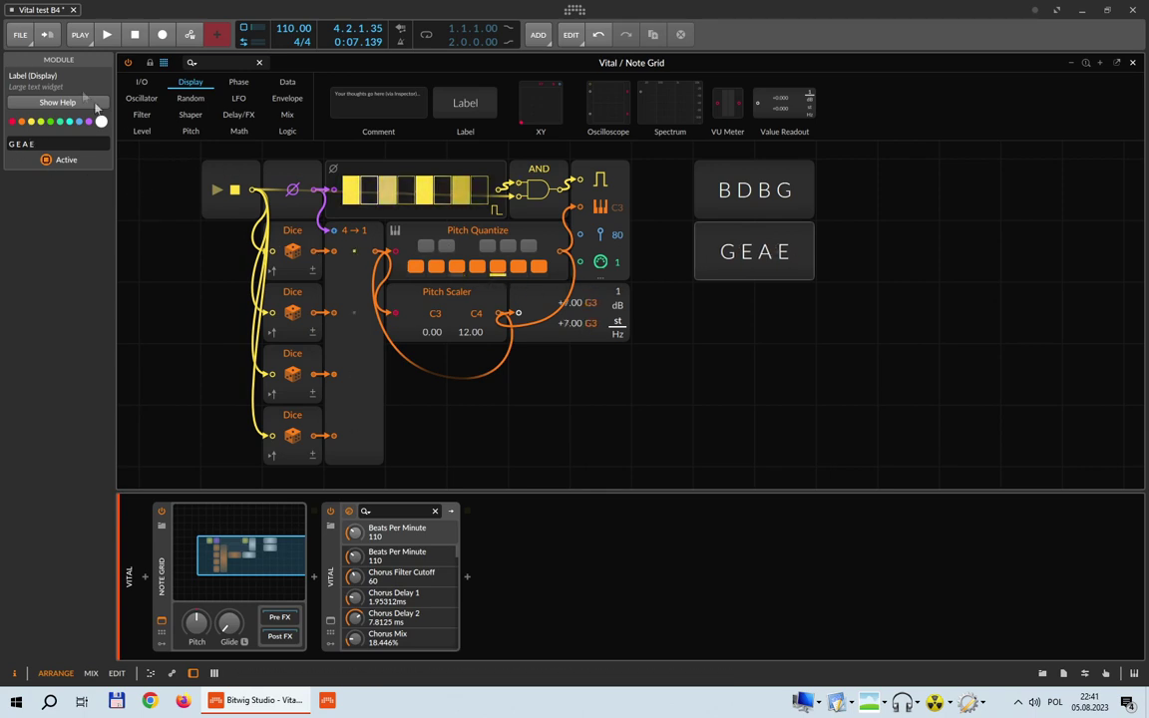
{"action": "left_click", "coordinate": [48, 40]}
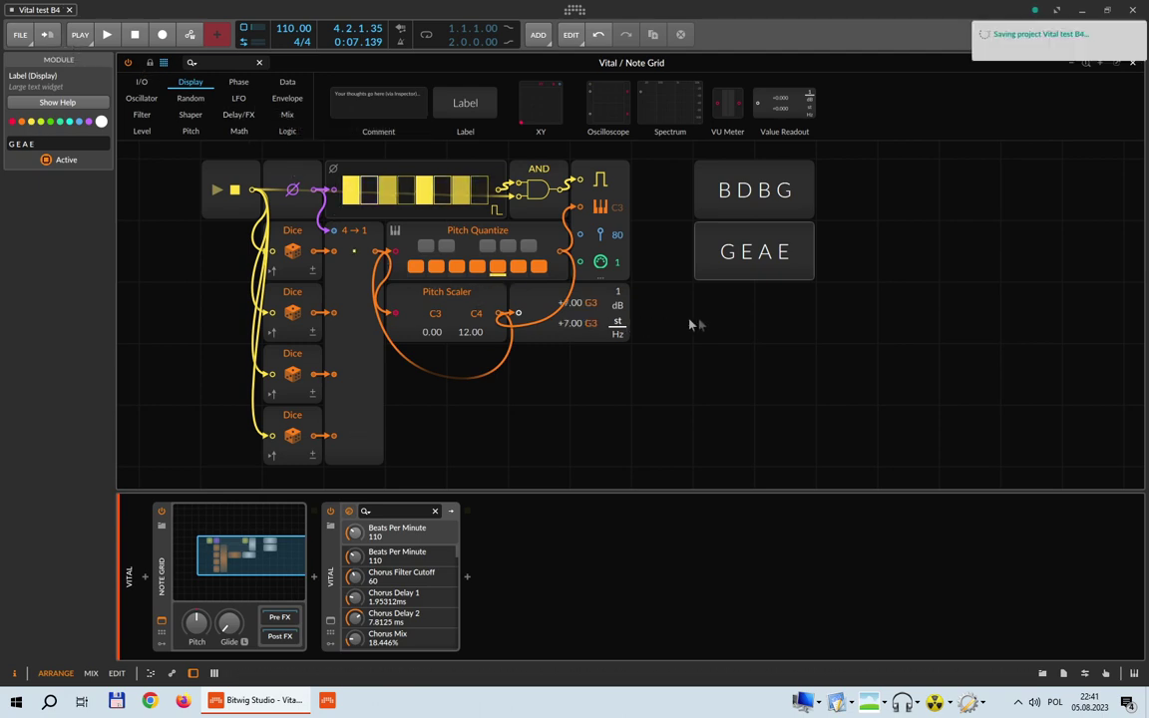
Play the patch for a third note sequence, stop playback, and record it as "A D G F" in a duplicate of the "G E A E" label.
{"action": "left_click", "coordinate": [107, 36]}
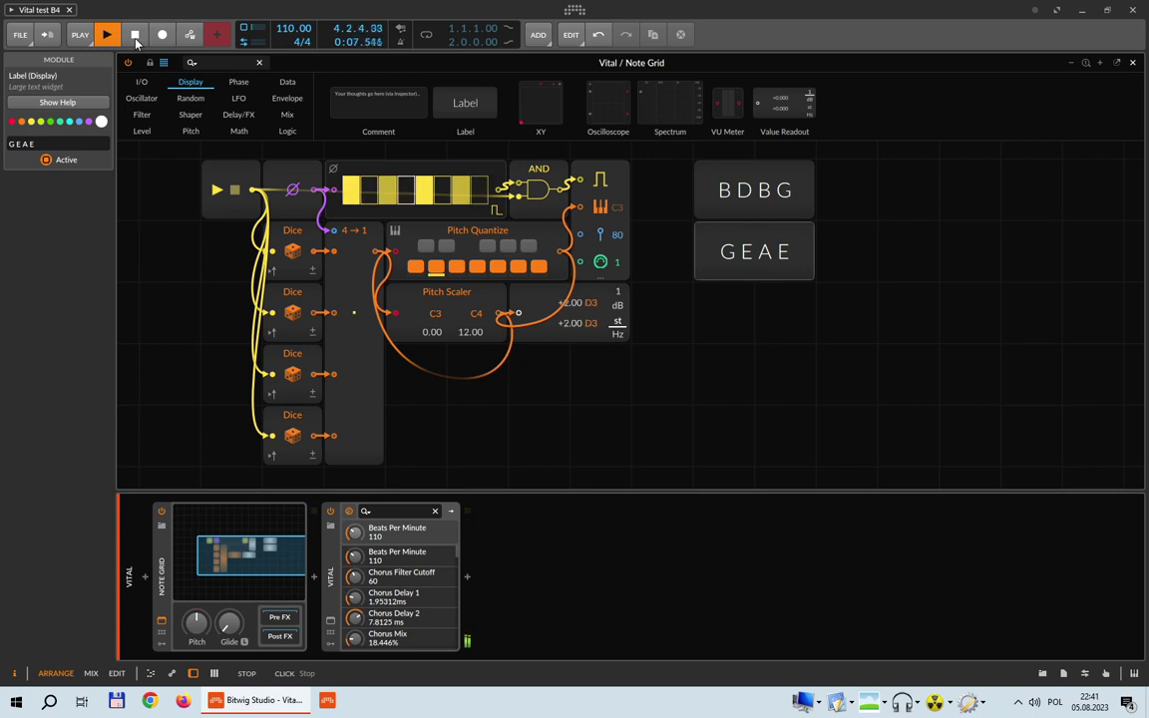
{"action": "left_click", "coordinate": [136, 40]}
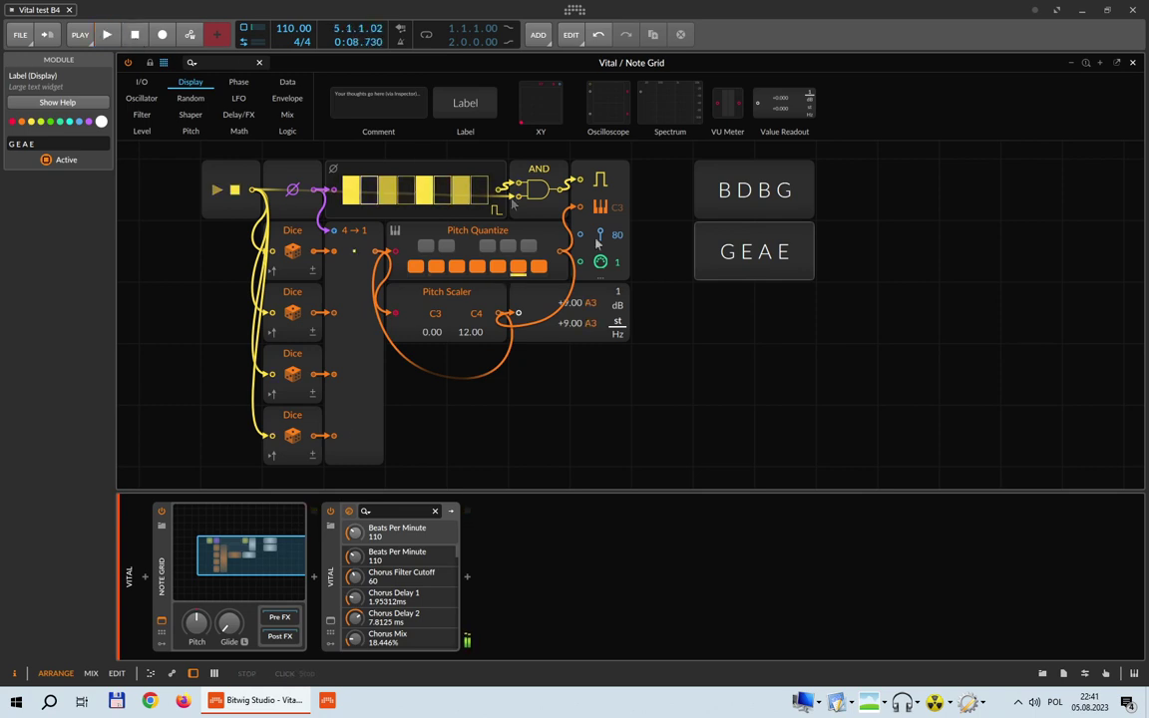
{"action": "left_click", "coordinate": [756, 262]}
{"action": "key", "text": "ctrl+d"}
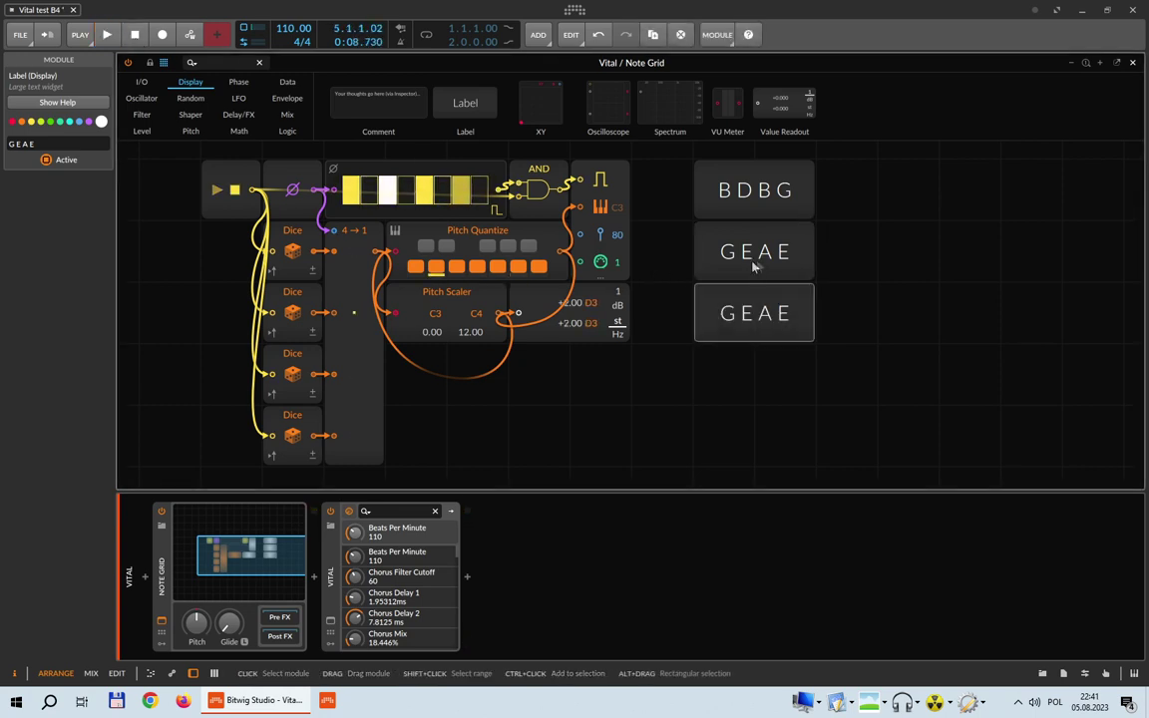
{"action": "left_click", "coordinate": [21, 143]}
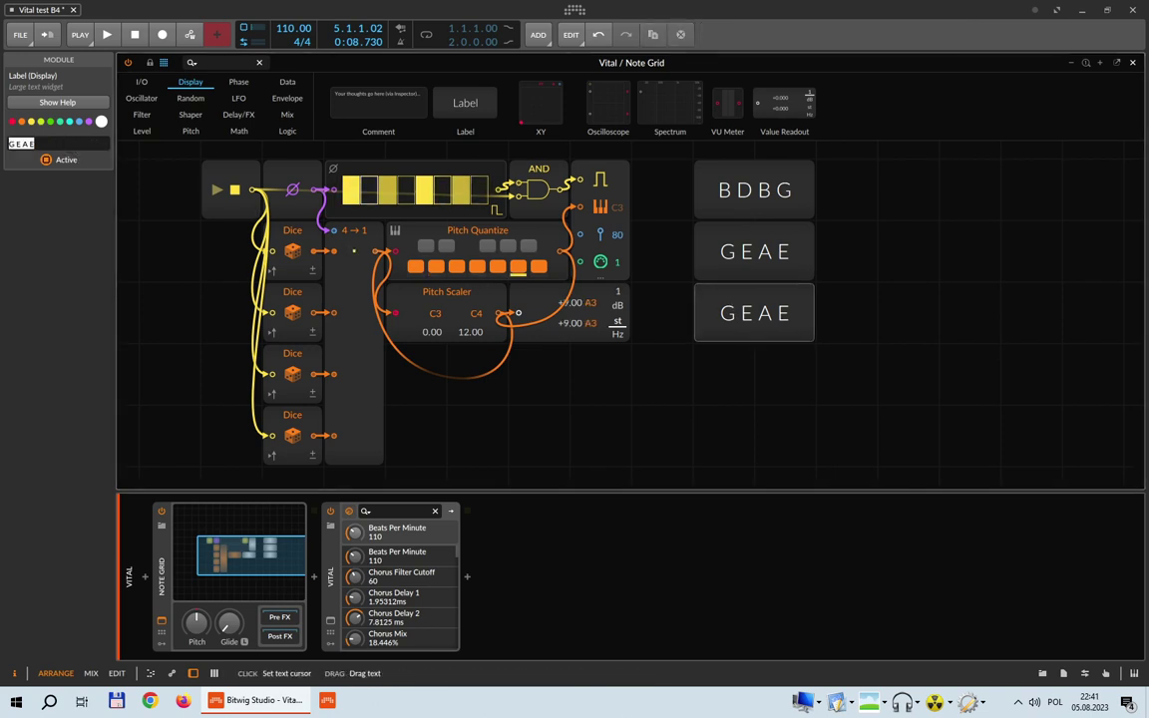
{"action": "type", "text": "ADGF"}
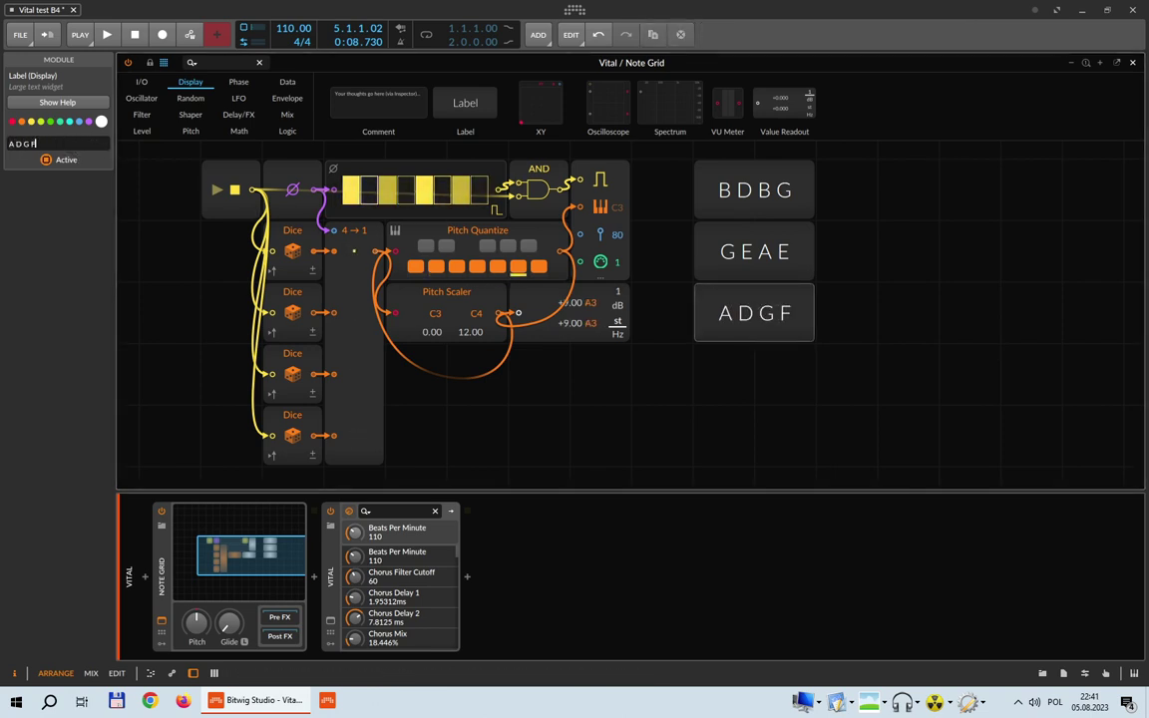
{"action": "key", "text": "Return"}
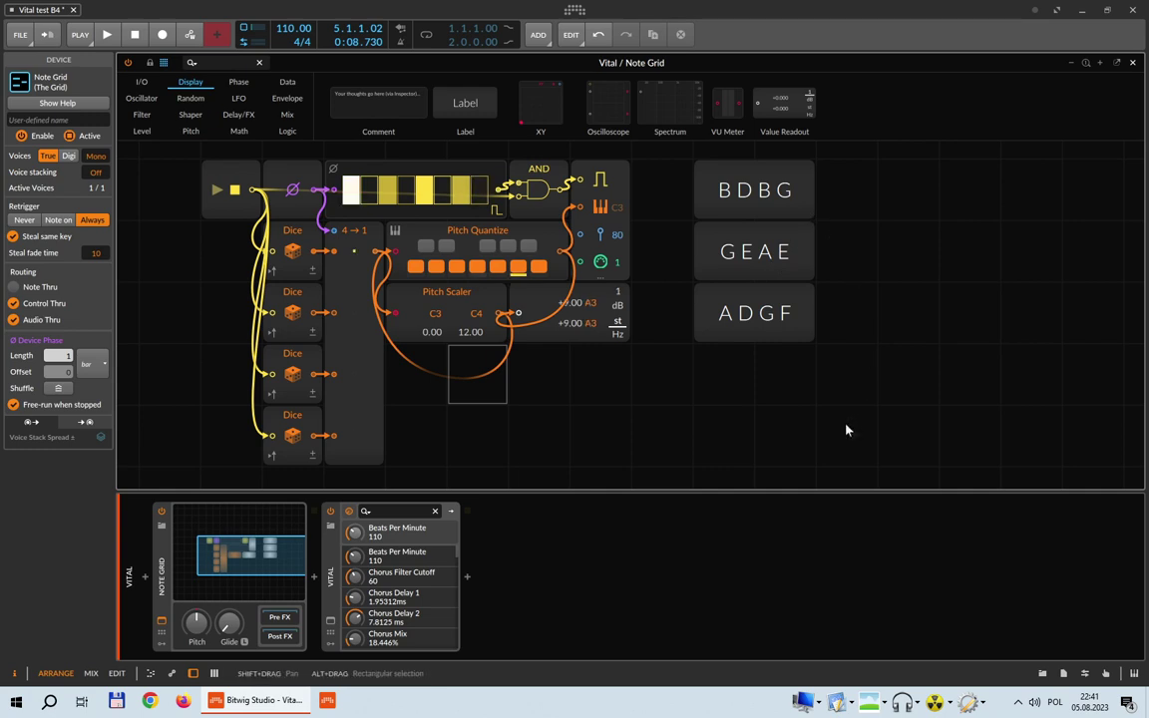
Save the Vital test B4 project with its three sequence labels, and close Bitwig Studio.
{"action": "left_click_drag", "start_coordinate": [820, 406], "coordinate": [738, 197]}
{"action": "left_click", "coordinate": [710, 379]}
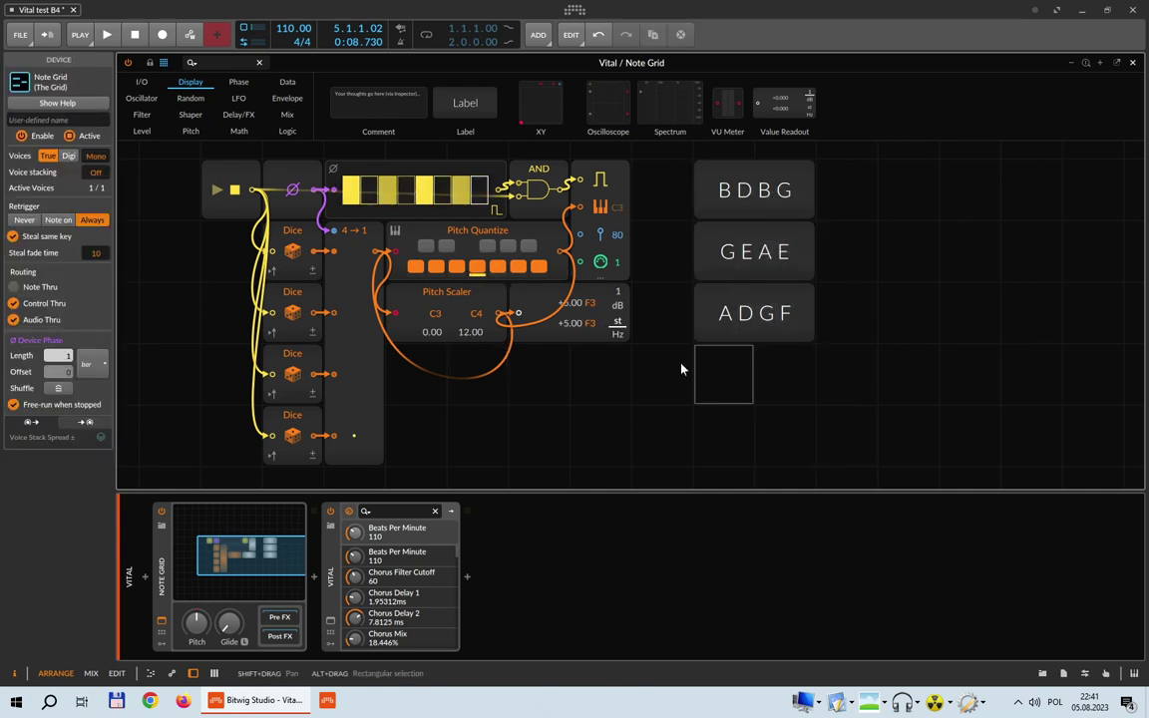
{"action": "key", "text": "ctrl+s"}
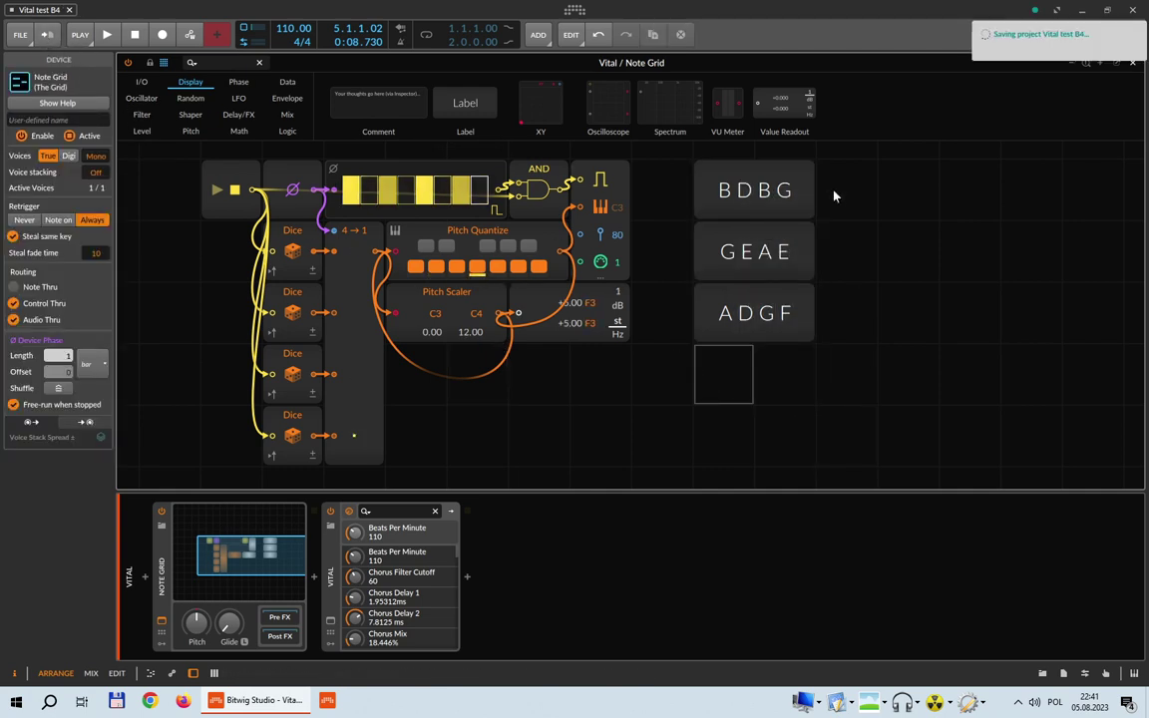
{"action": "left_click_drag", "start_coordinate": [764, 377], "coordinate": [832, 194]}
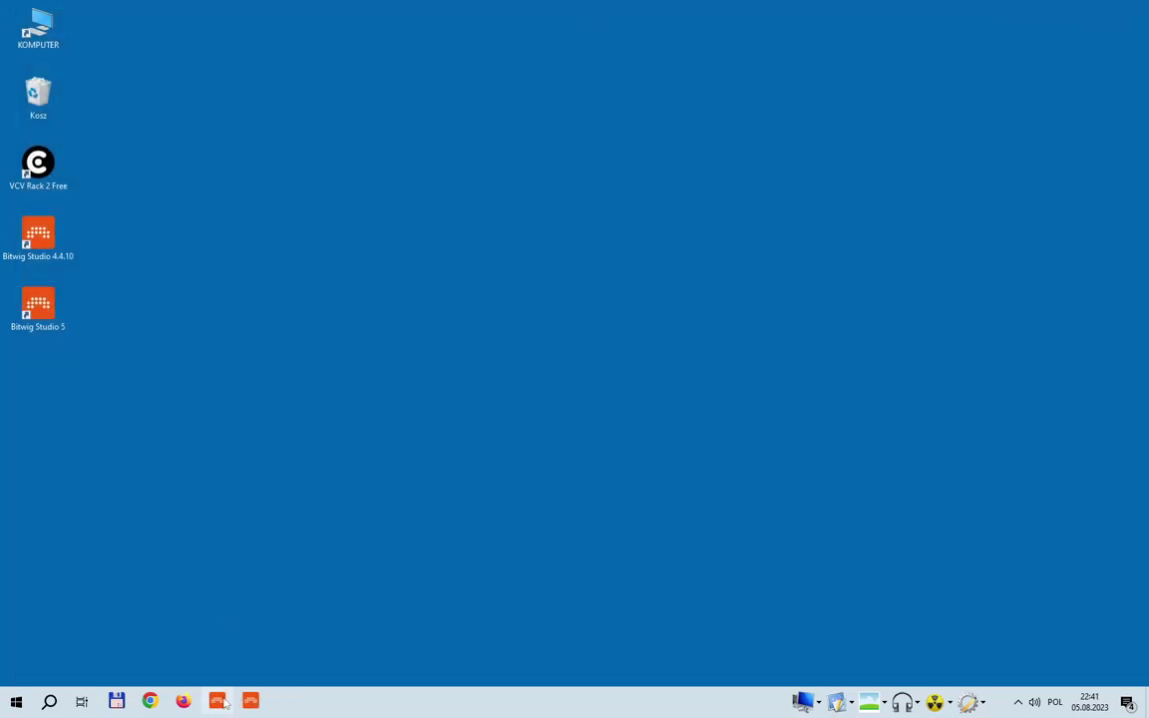
Relaunch Bitwig Studio, reopen the recent Vital test B4 project, and hide the device chain beneath the Note Grid.
{"action": "left_click", "coordinate": [218, 700]}
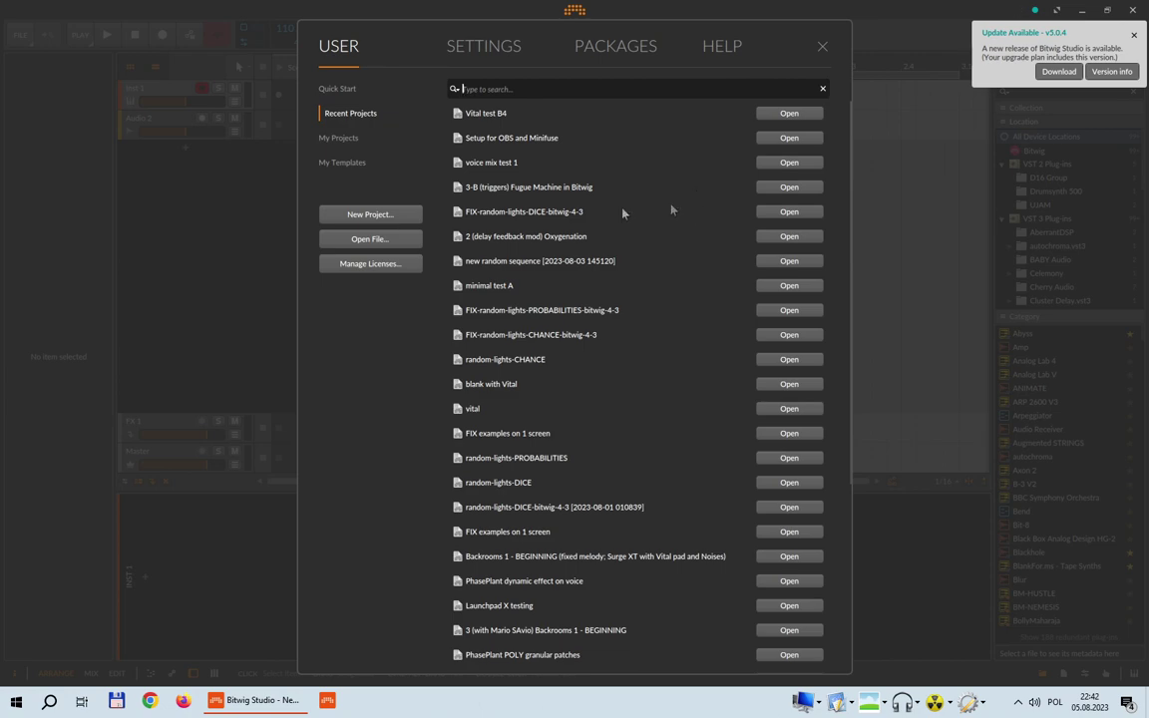
{"action": "left_click", "coordinate": [792, 115]}
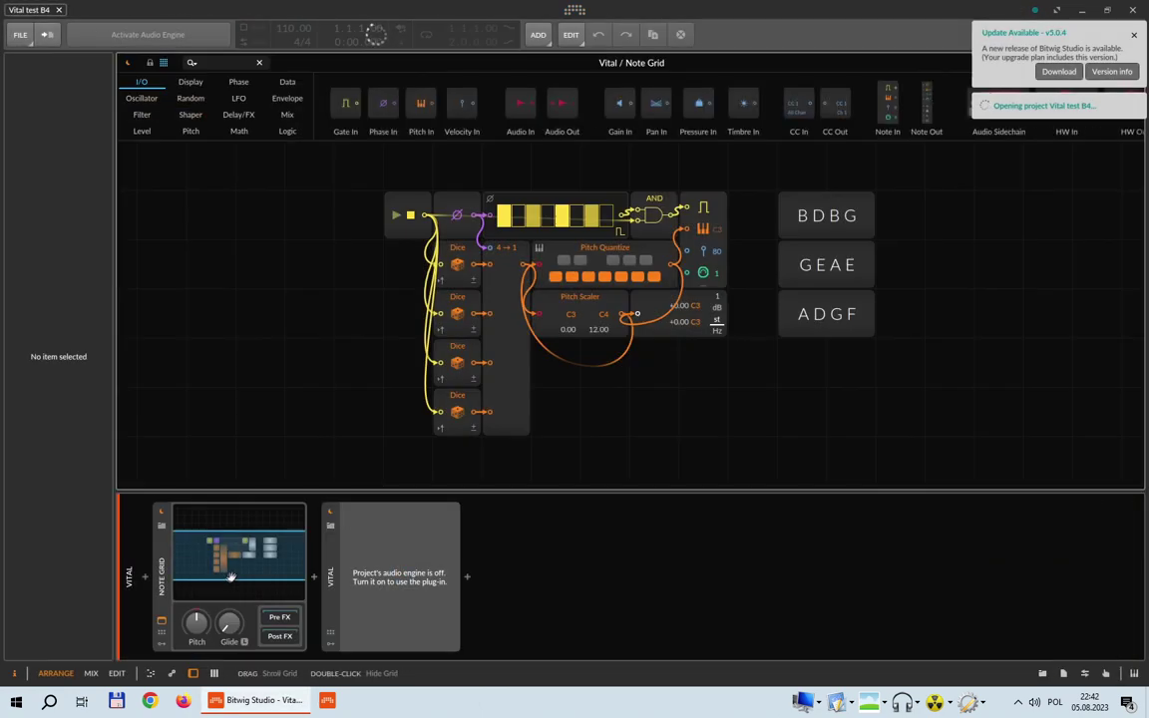
{"action": "left_click_drag", "start_coordinate": [230, 576], "coordinate": [257, 570]}
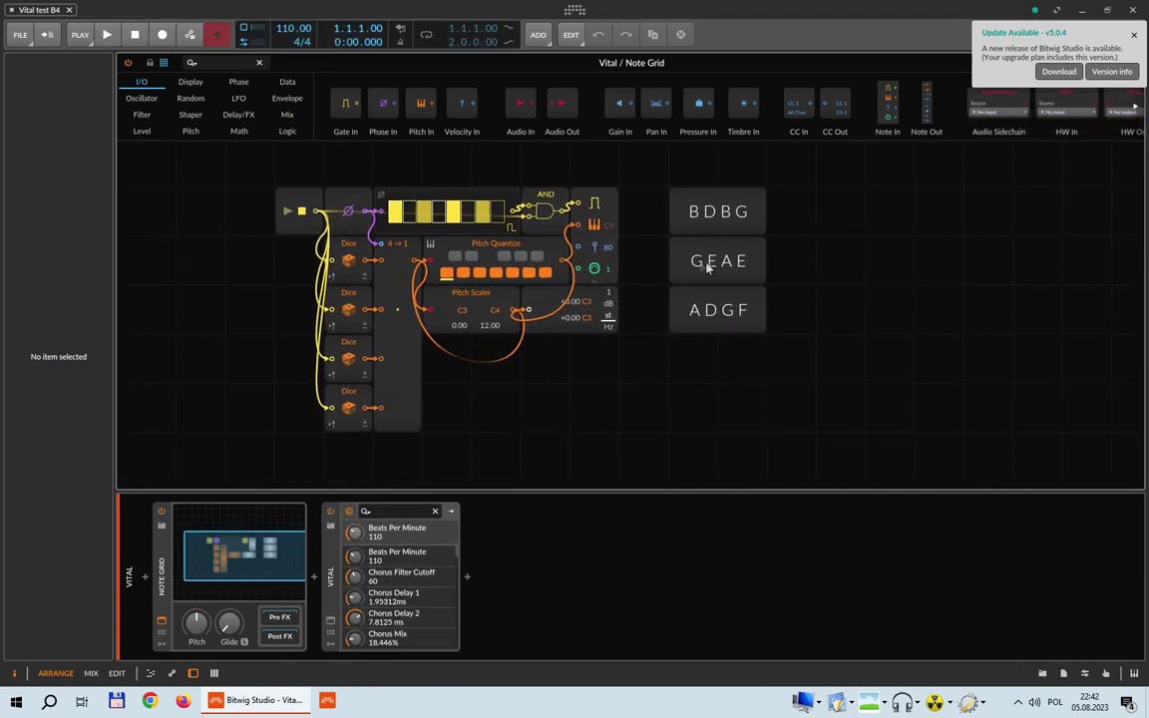
{"action": "left_click", "coordinate": [197, 675]}
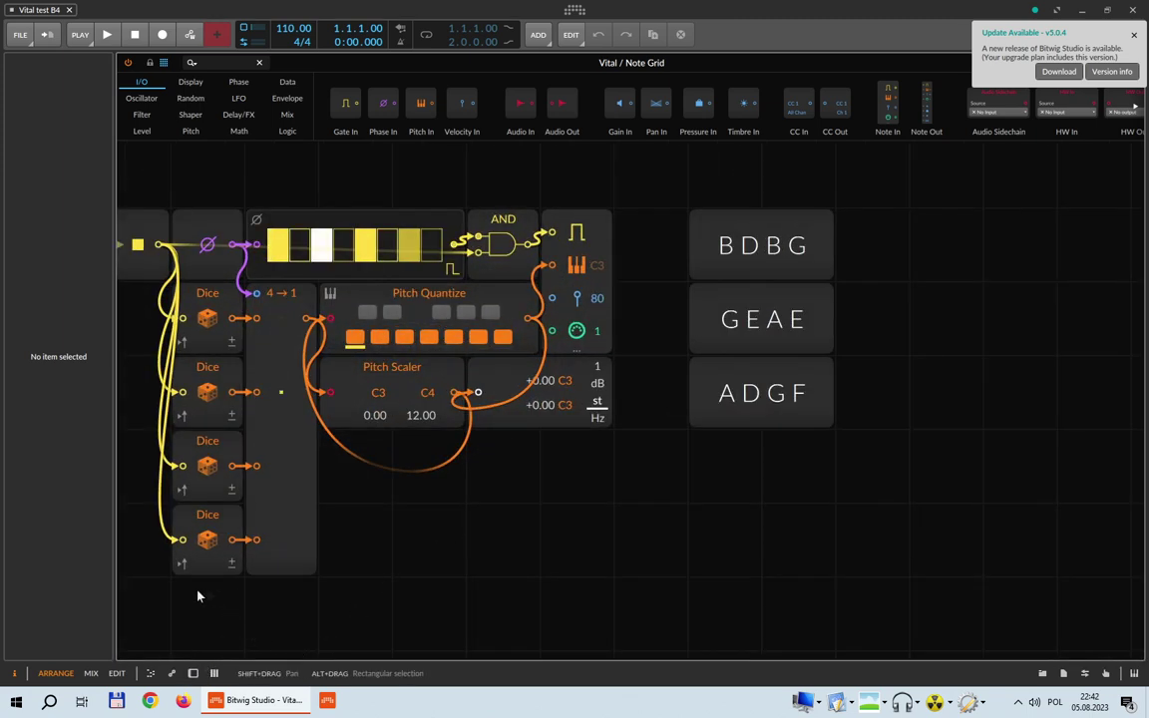
Play and stop the reloaded patch three times, comparing each generated note sequence with the three labels.
{"action": "left_click", "coordinate": [107, 35]}
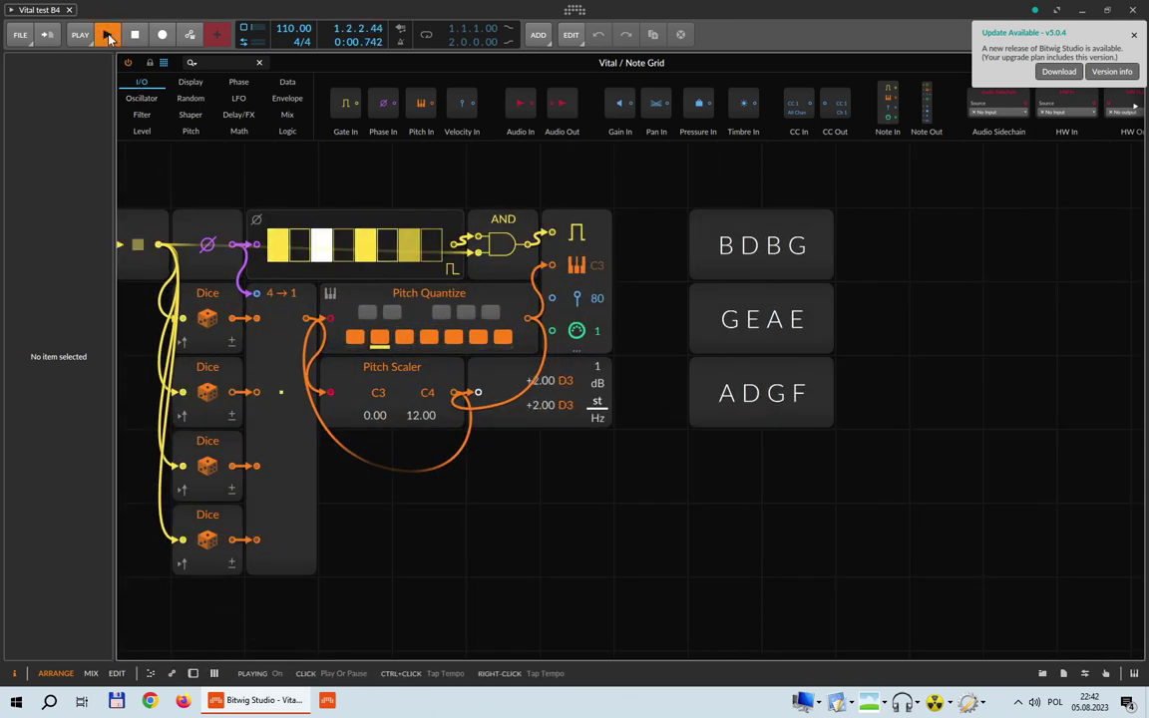
{"action": "left_click", "coordinate": [133, 35]}
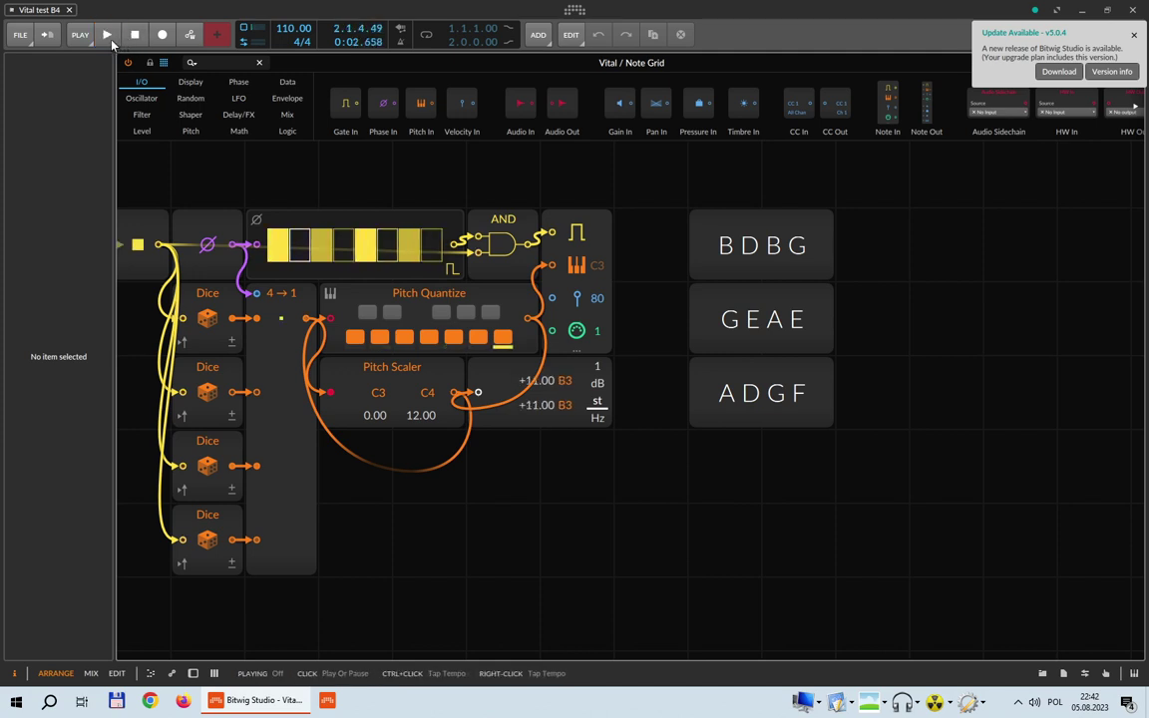
{"action": "left_click", "coordinate": [107, 34]}
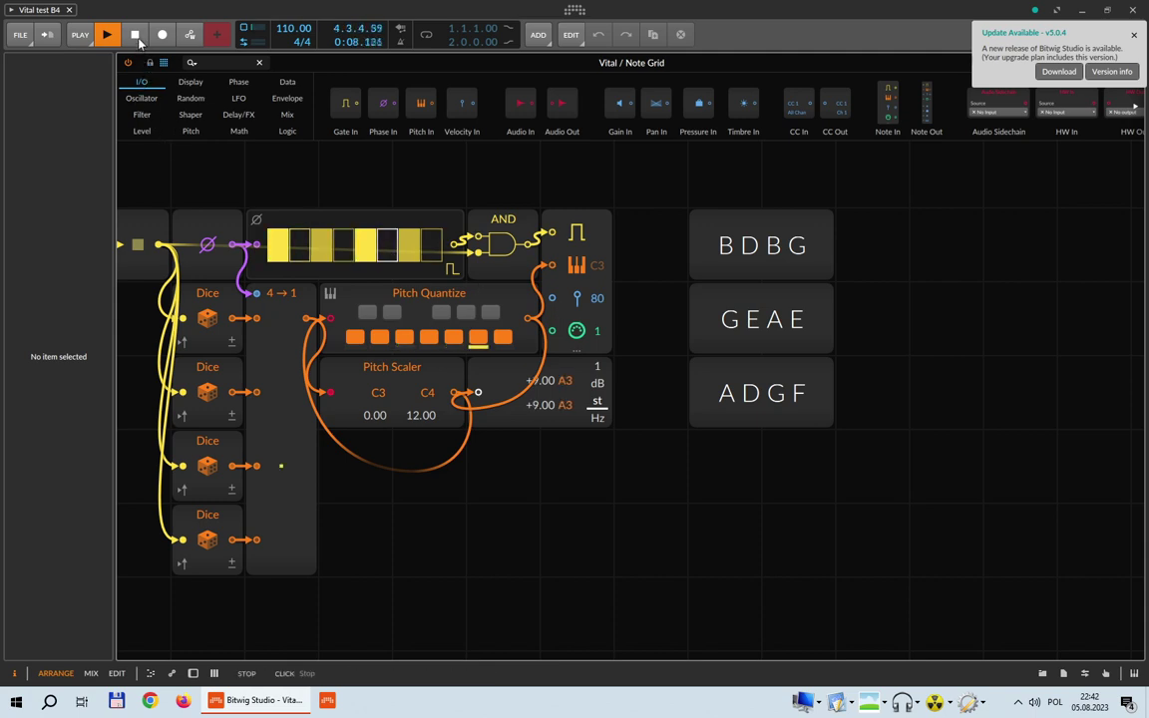
{"action": "left_click", "coordinate": [139, 40]}
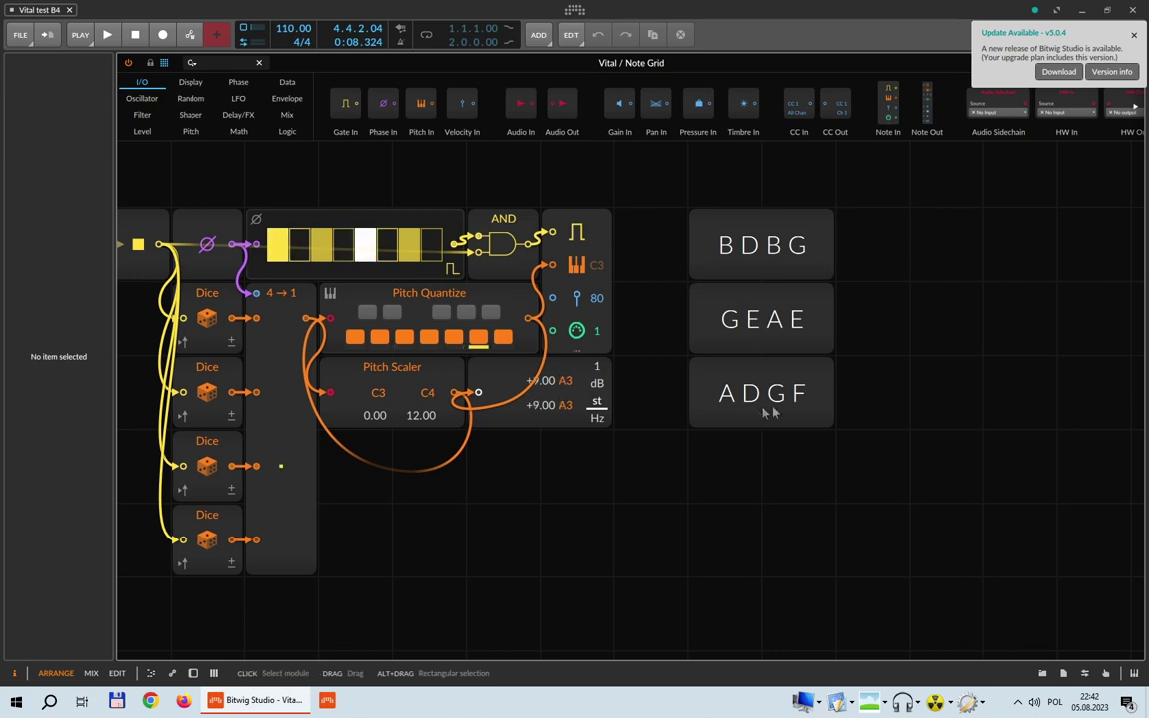
{"action": "left_click", "coordinate": [106, 37]}
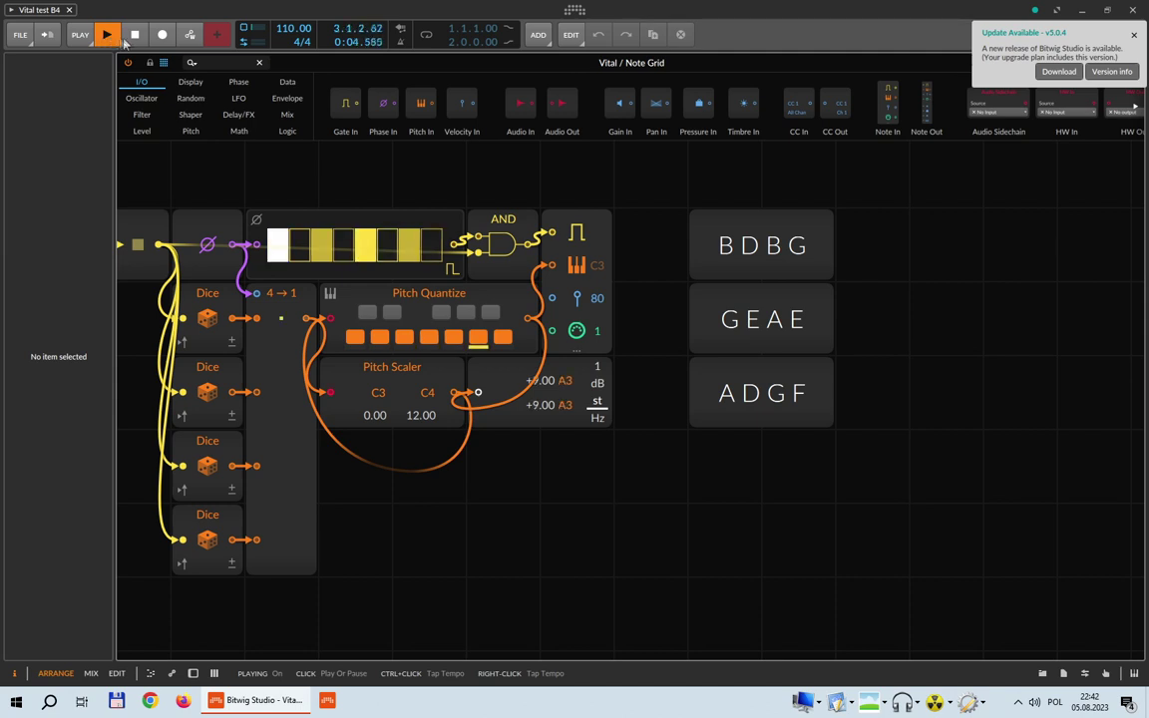
{"action": "left_click", "coordinate": [122, 38]}
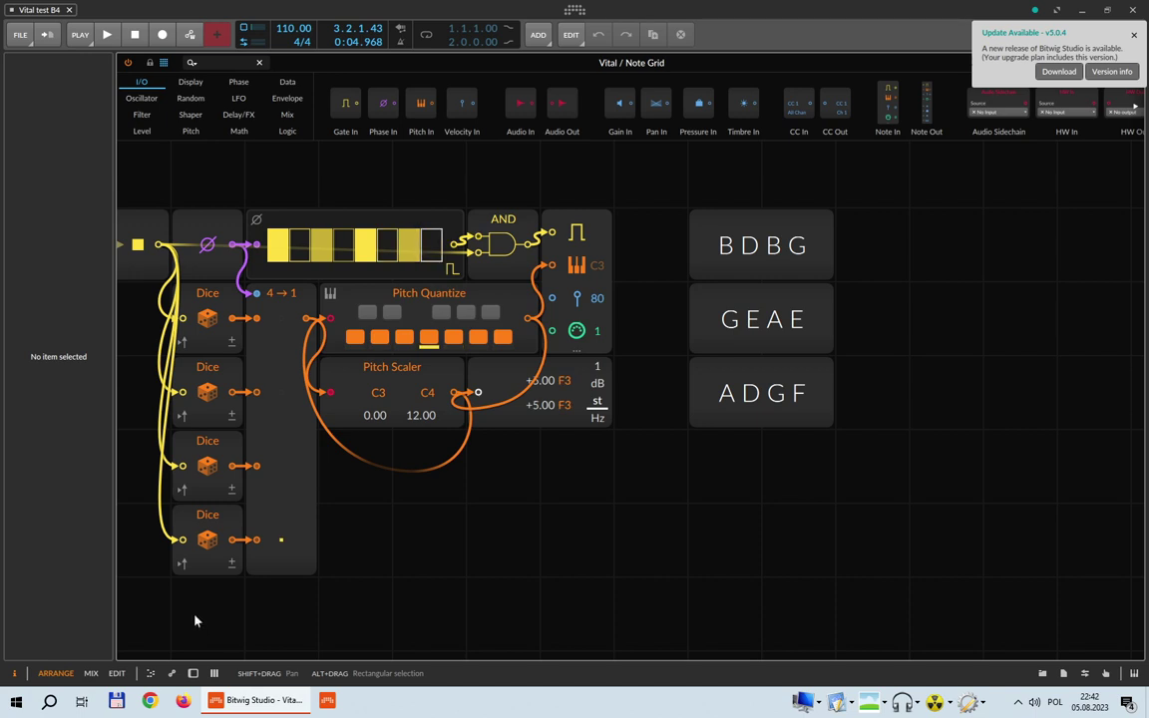
Inspect the four Dice modules as a group, clear the selection, and dismiss the update notification.
{"action": "left_click_drag", "start_coordinate": [192, 605], "coordinate": [165, 279]}
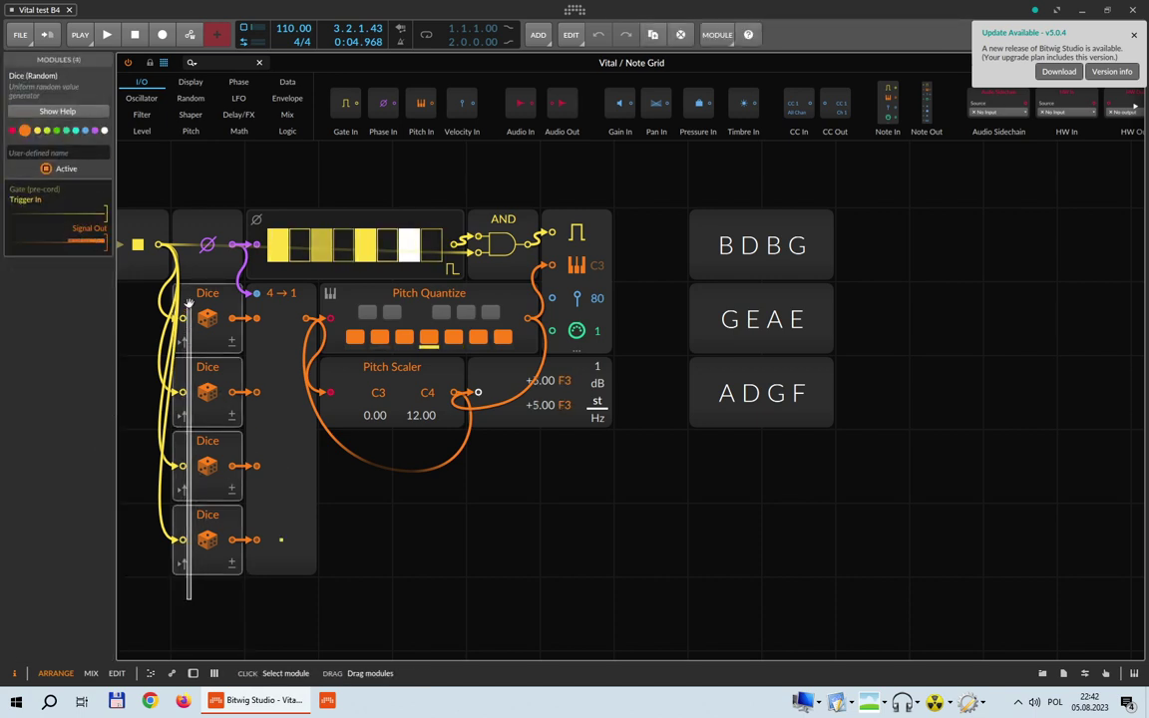
{"action": "left_click", "coordinate": [135, 635]}
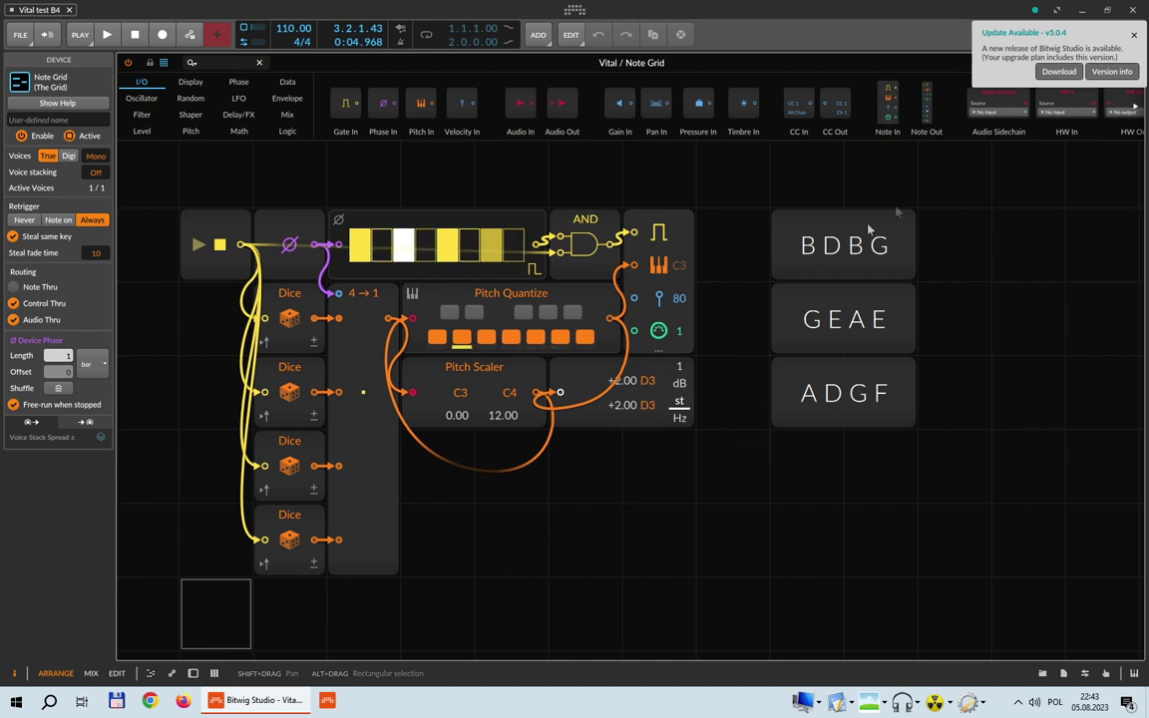
{"action": "left_click", "coordinate": [1059, 72]}
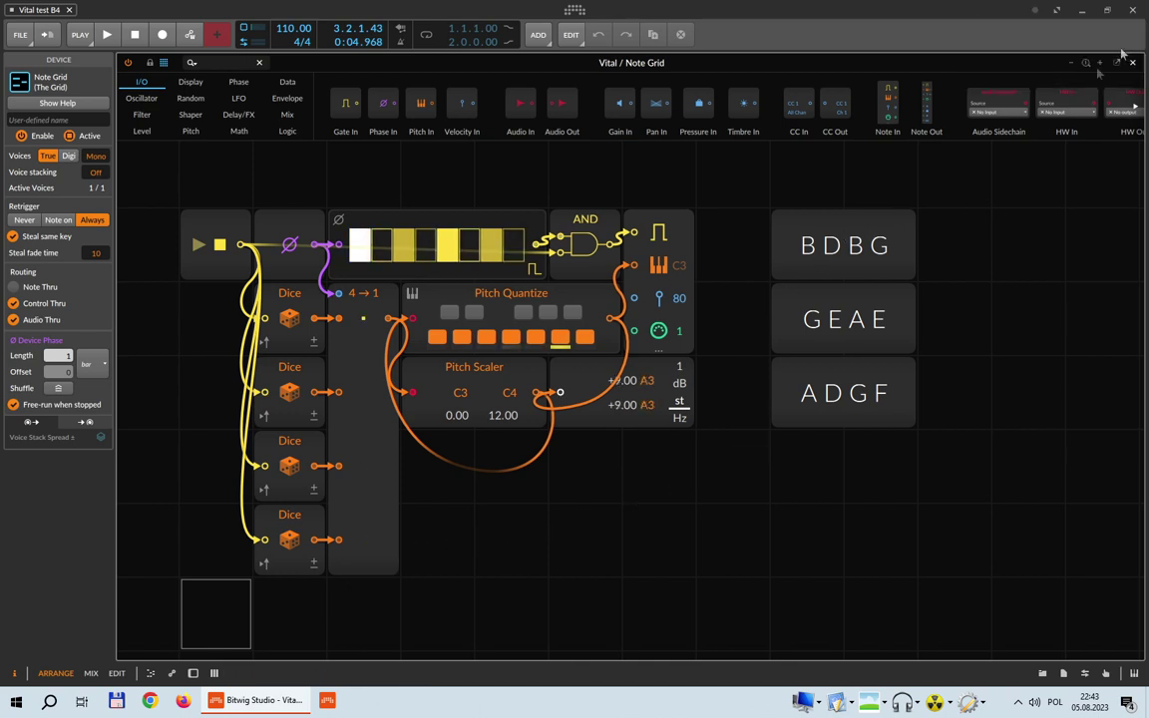
Compare the notes of the "B D B G", "G E A E" and "A D G F" labels position by position.
{"action": "left_click", "coordinate": [780, 247]}
{"action": "left_click", "coordinate": [810, 328]}
{"action": "left_click", "coordinate": [823, 397]}
{"action": "left_click", "coordinate": [837, 248]}
{"action": "left_click", "coordinate": [846, 317]}
{"action": "left_click", "coordinate": [837, 409]}
{"action": "left_click", "coordinate": [826, 248]}
{"action": "left_click", "coordinate": [820, 318]}
{"action": "left_click", "coordinate": [843, 397]}
{"action": "left_click", "coordinate": [863, 257]}
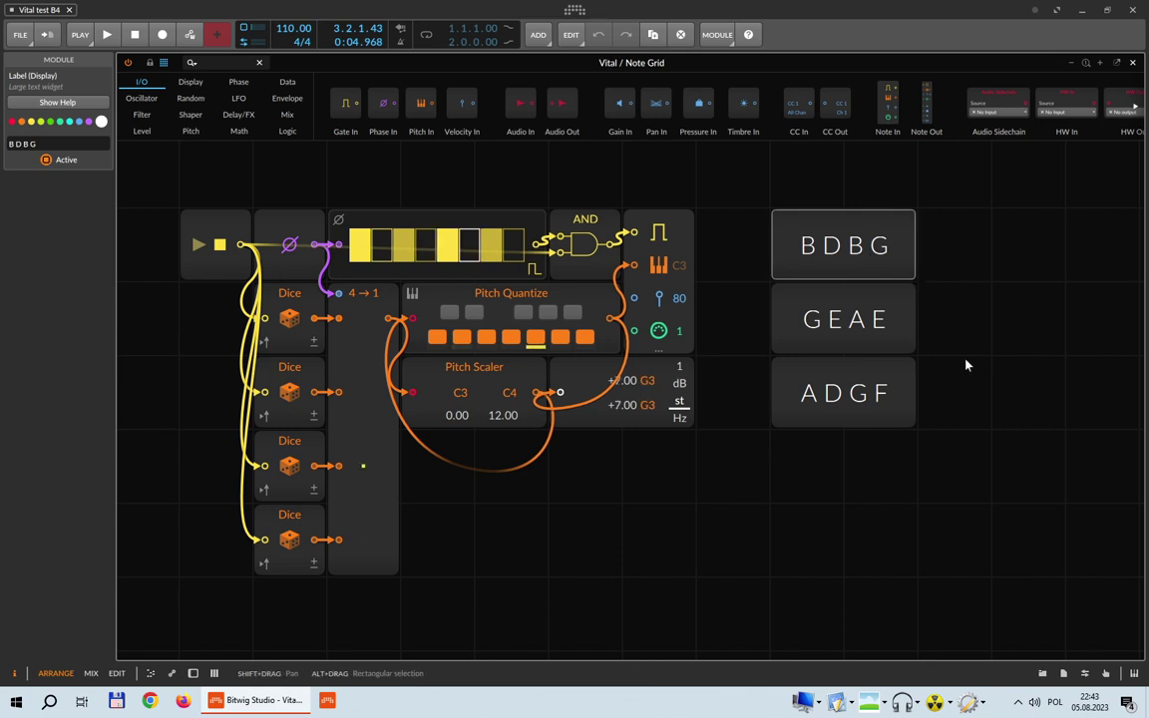
{"action": "left_click", "coordinate": [664, 485]}
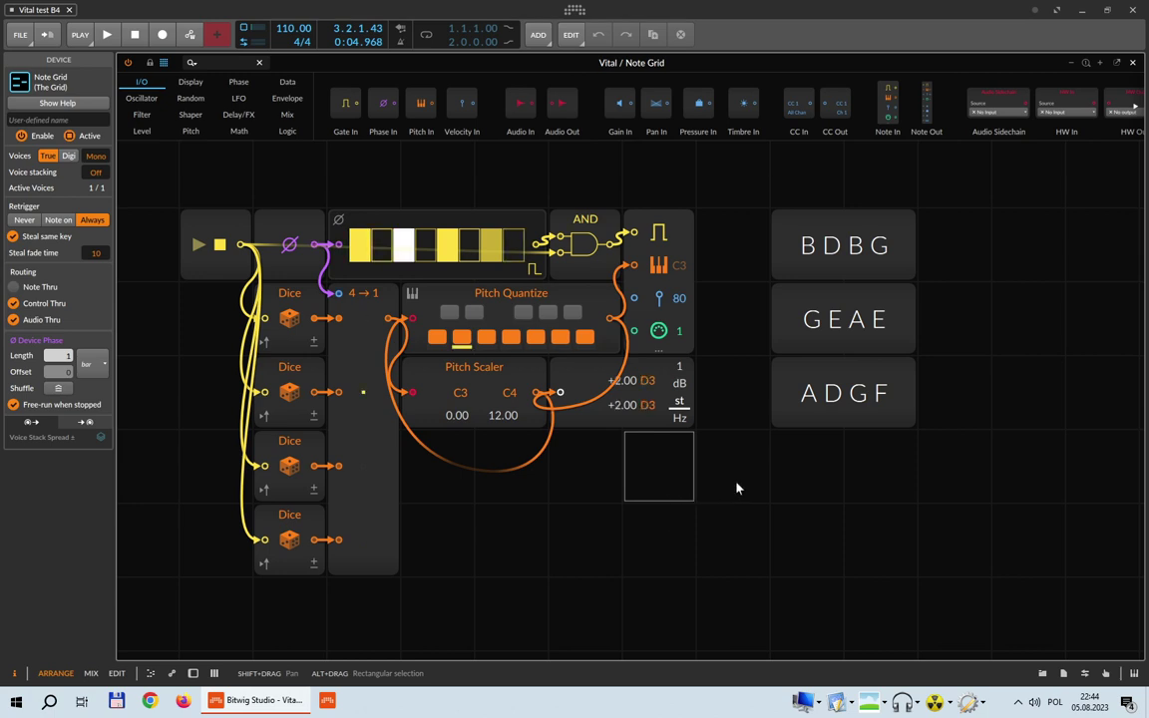
{"action": "left_click", "coordinate": [797, 248]}
{"action": "left_click", "coordinate": [803, 324]}
{"action": "left_click", "coordinate": [808, 392]}
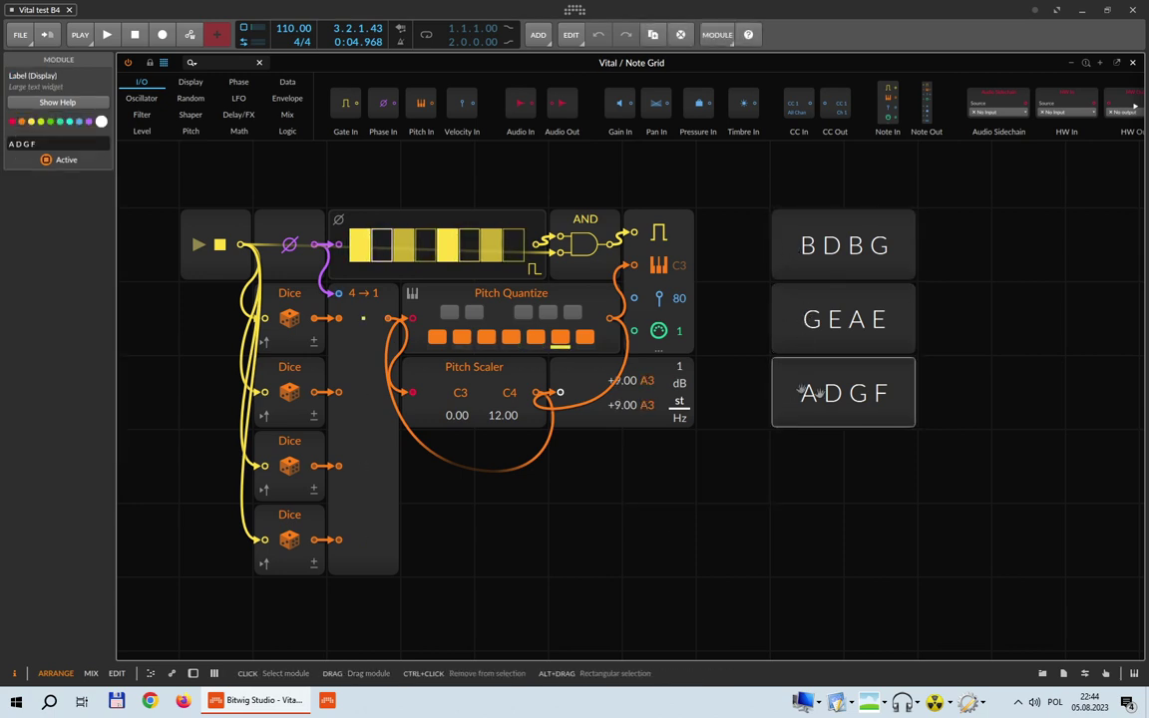
Clear the label selection and close Bitwig Studio.
{"action": "left_click", "coordinate": [807, 198]}
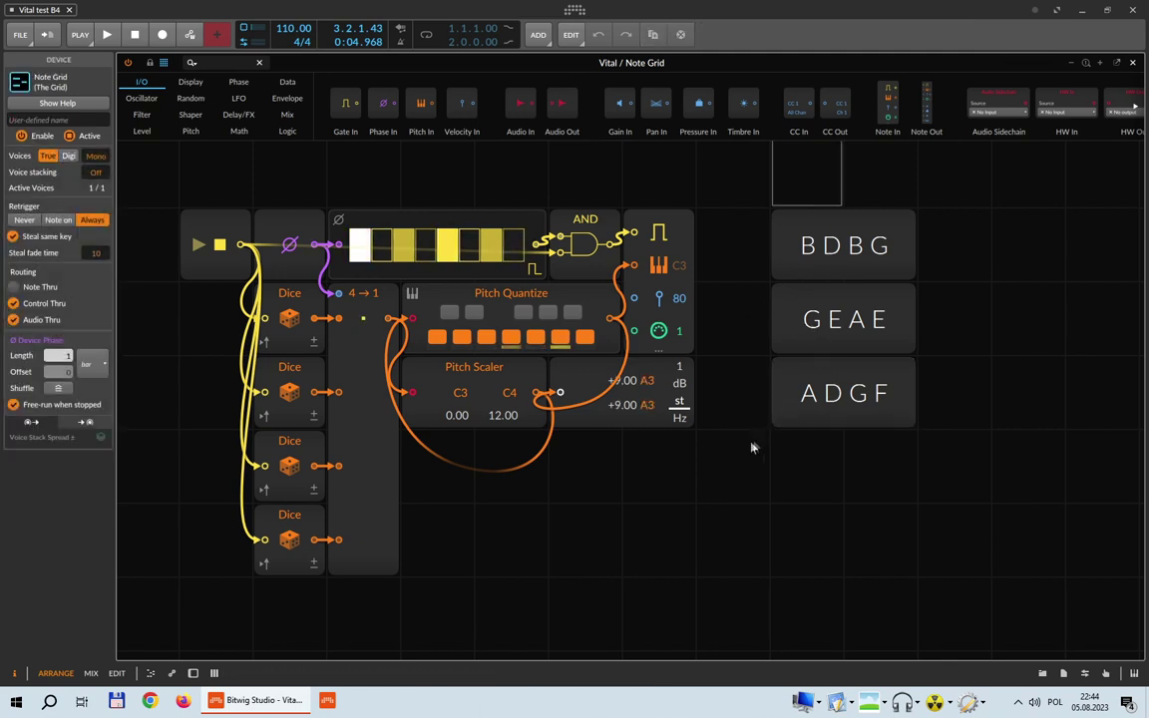
{"action": "left_click", "coordinate": [1132, 11]}
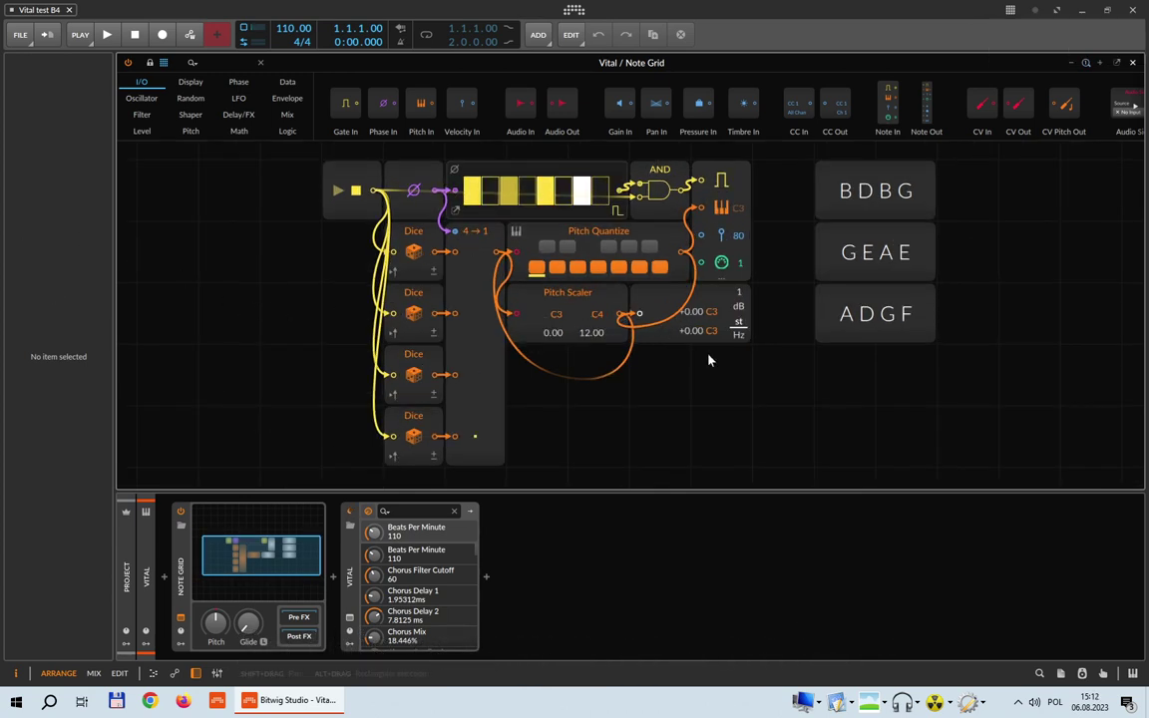
Play and stop the reopened patch, comparing the generated note sequence with the "B D B G" label.
{"action": "left_click", "coordinate": [840, 207]}
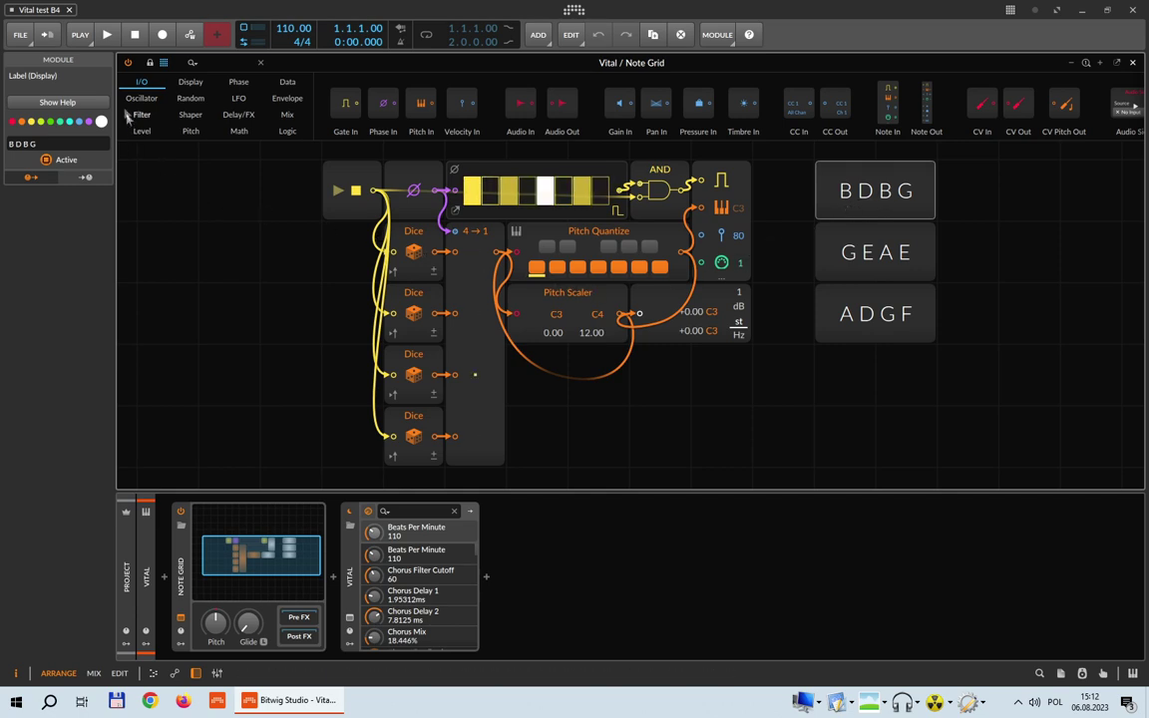
{"action": "left_click", "coordinate": [107, 35]}
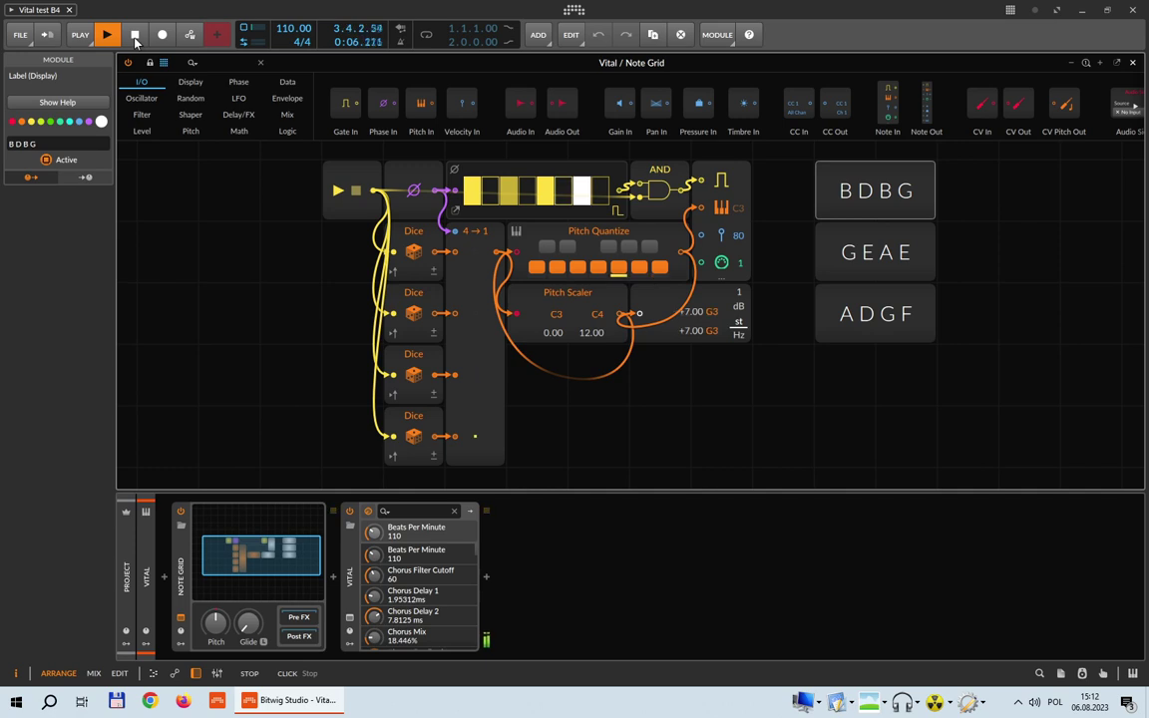
{"action": "left_click", "coordinate": [134, 36]}
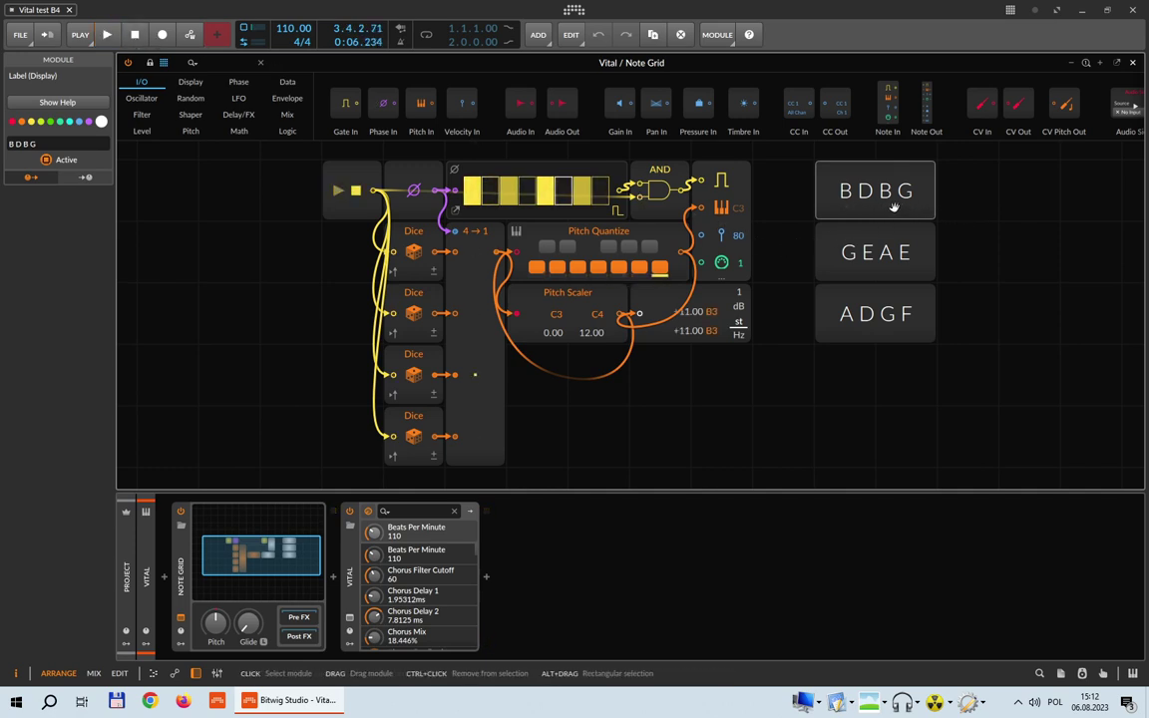
Duplicate the "B D B G" label into a second column beside it and change the copy's text to "E D B G".
{"action": "key", "text": "ctrl+d"}
{"action": "left_click_drag", "start_coordinate": [854, 390], "coordinate": [982, 206]}
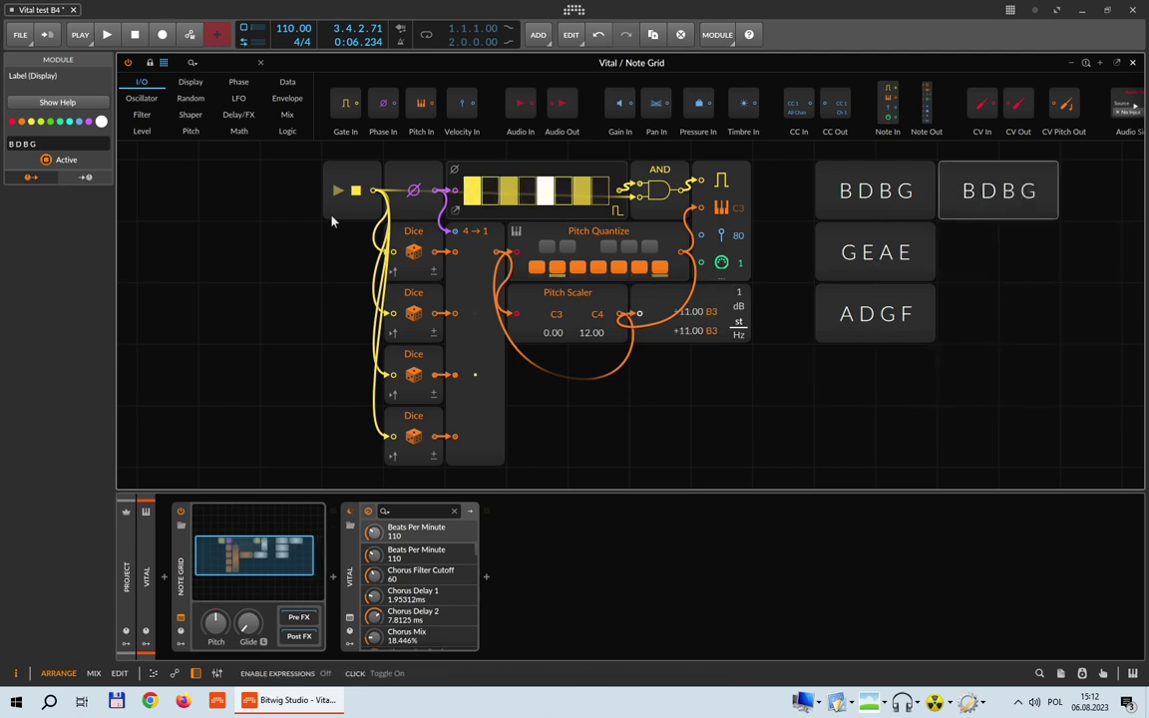
{"action": "key", "text": "Home"}
{"action": "key", "text": "Delete"}
{"action": "type", "text": "E"}
{"action": "key", "text": "Return"}
Duplicate the "B D B G" and "E D B G" labels together and place the copies directly above the originals as a header row.
{"action": "scroll", "coordinate": [518, 289], "scroll_direction": "up", "scroll_amount": 2}
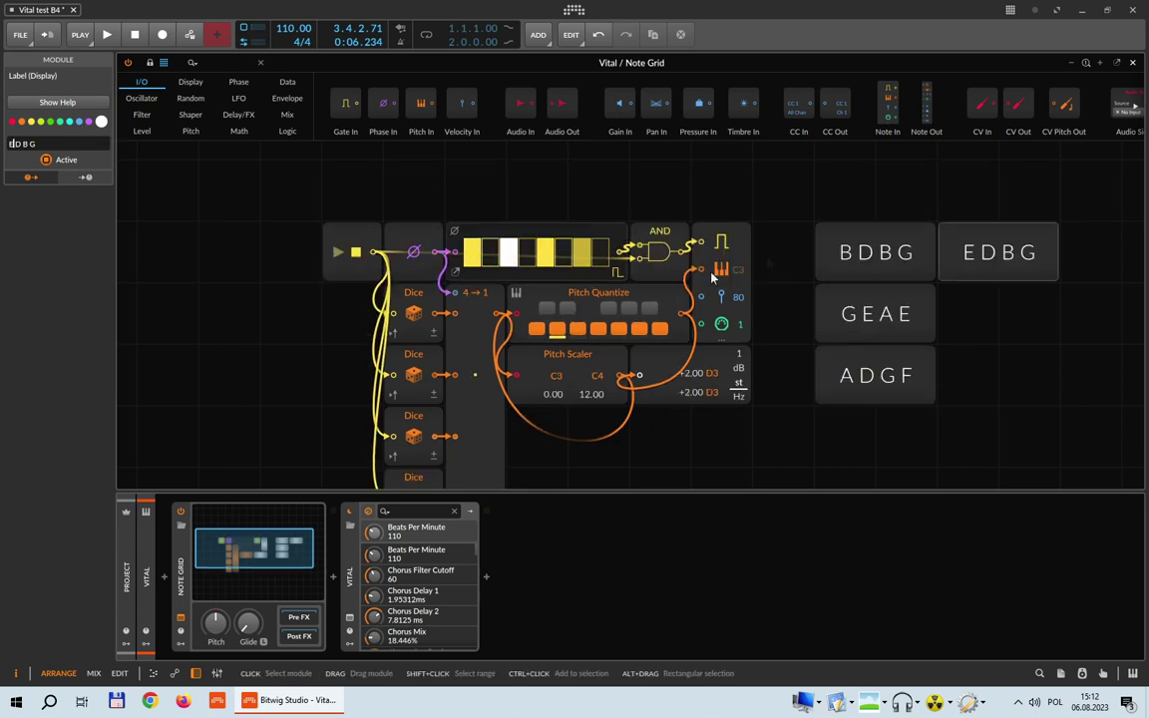
{"action": "left_click_drag", "start_coordinate": [886, 200], "coordinate": [957, 251]}
{"action": "key", "text": "ctrl+d"}
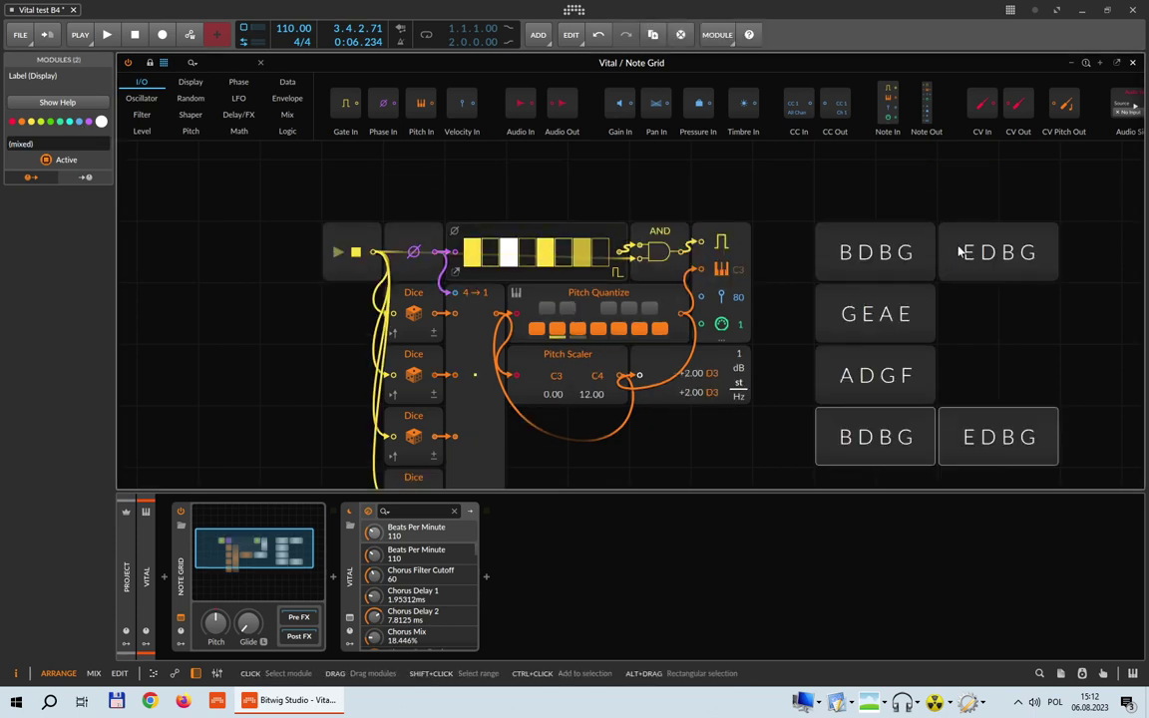
{"action": "left_click_drag", "start_coordinate": [894, 454], "coordinate": [892, 212]}
Rename the two header labels "Bitwig 4" above the first column and "Bitwig 5" above the second.
{"action": "left_click", "coordinate": [879, 189]}
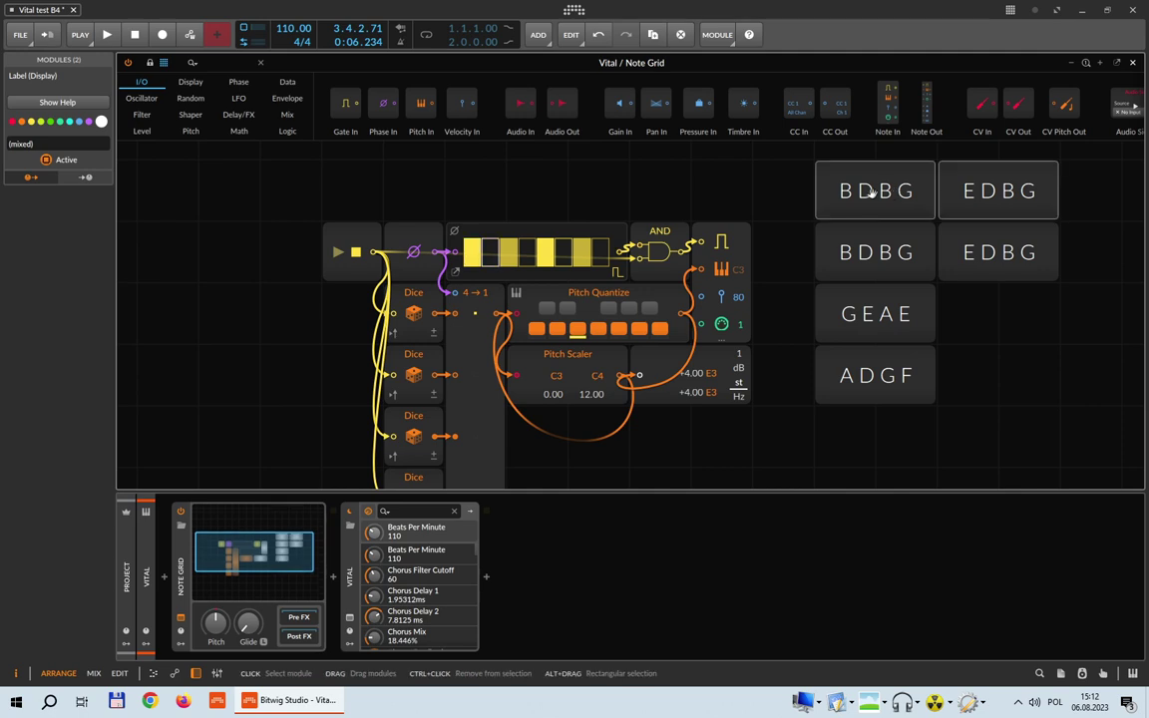
{"action": "left_click", "coordinate": [22, 144]}
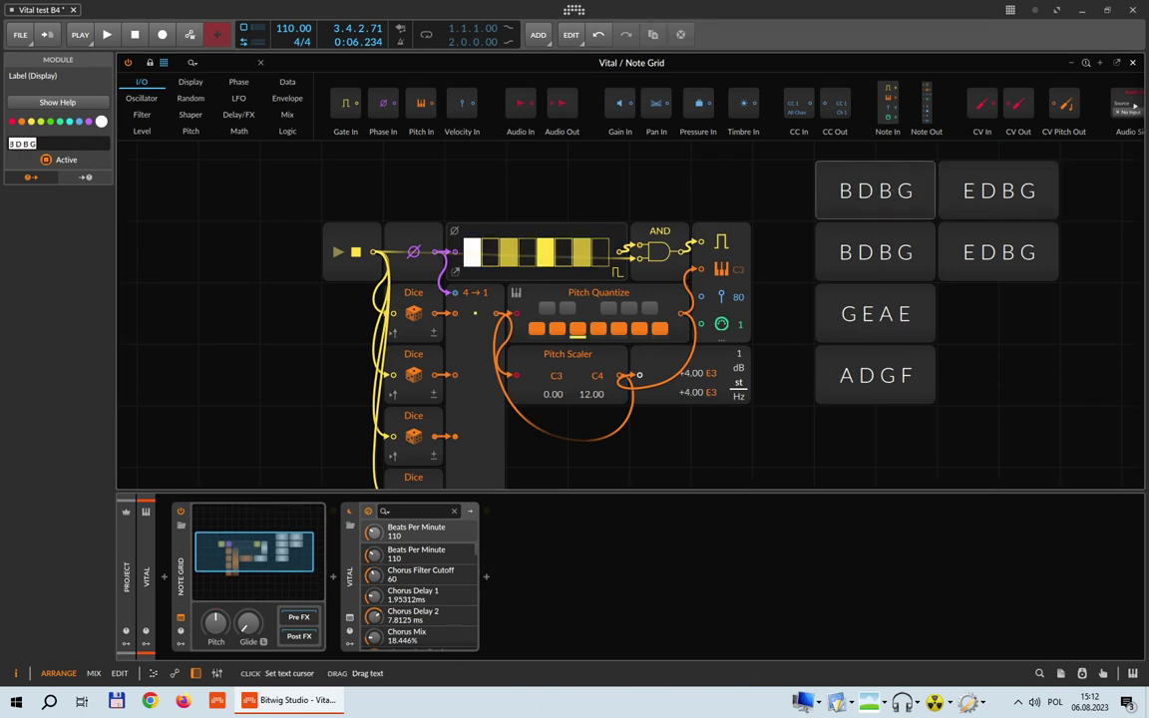
{"action": "type", "text": "Bitwig 4"}
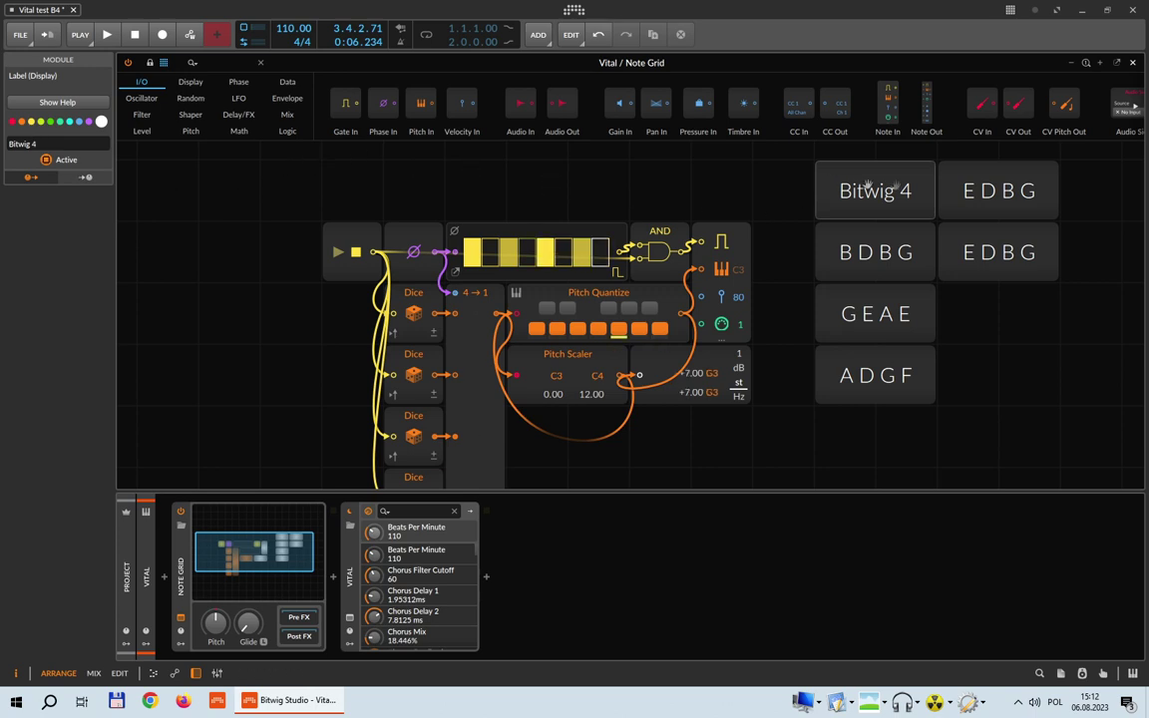
{"action": "left_click", "coordinate": [972, 204]}
{"action": "left_click", "coordinate": [30, 144]}
{"action": "type", "text": "Bitwig 5"}
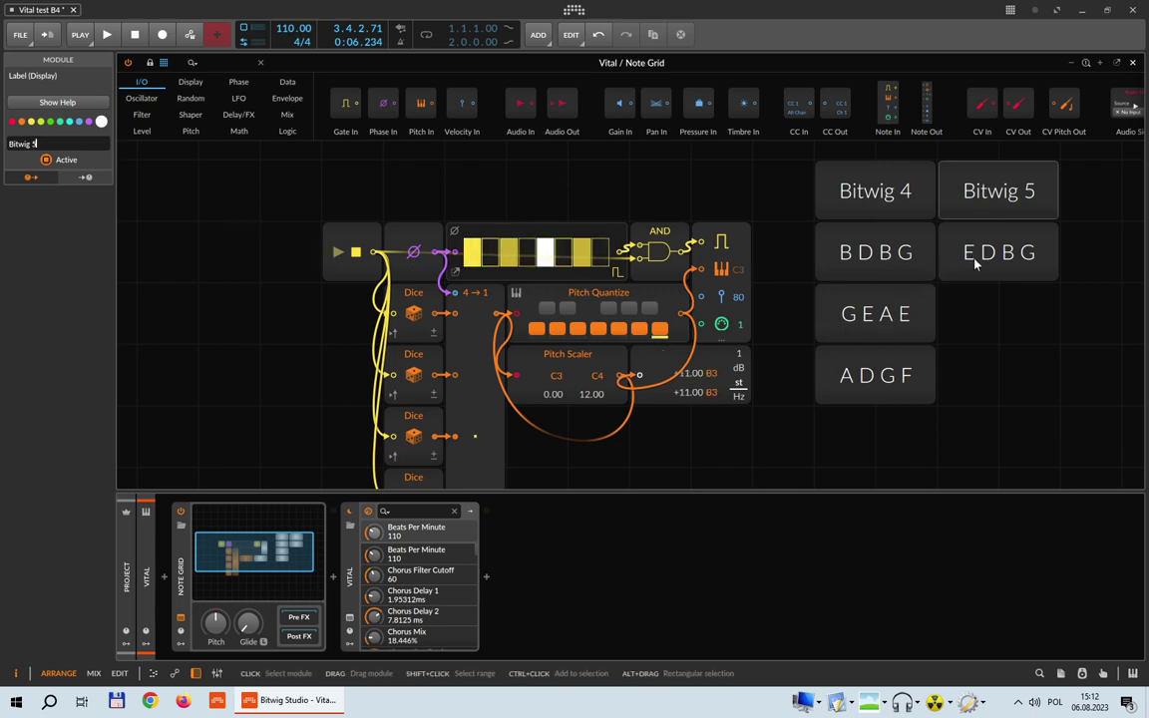
{"action": "left_click", "coordinate": [964, 315]}
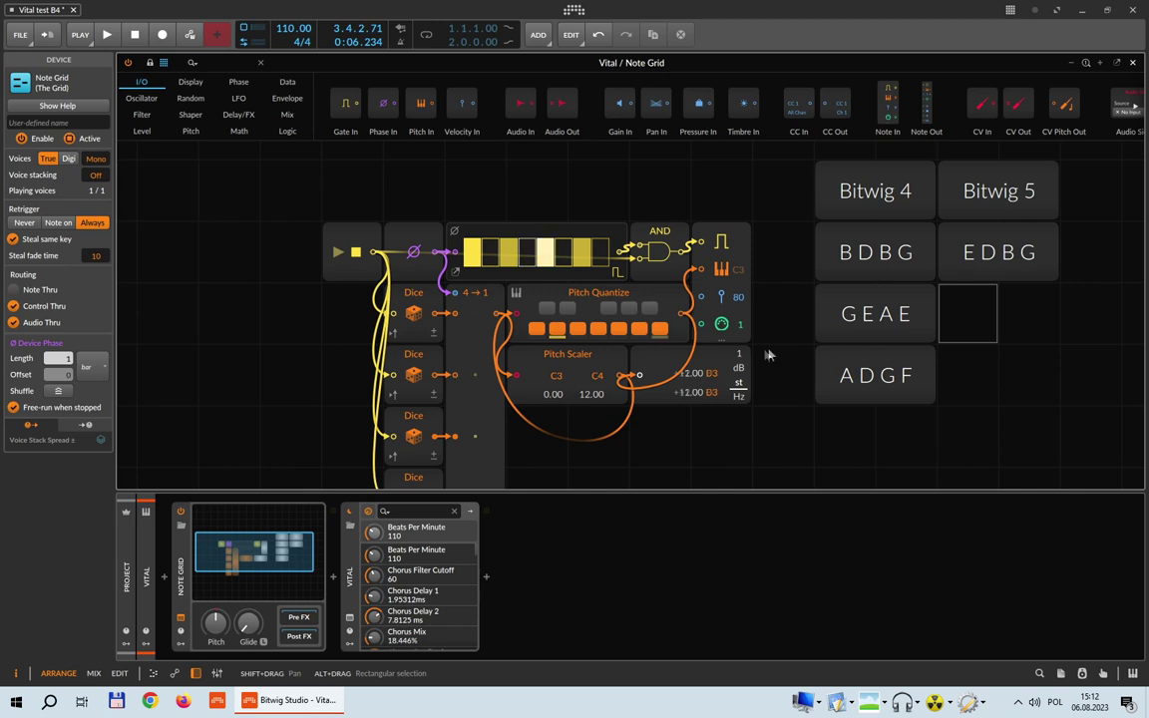
Play and stop the patch against the "G E A E" label, and copy that label unchanged into the Bitwig 5 column.
{"action": "left_click", "coordinate": [850, 332]}
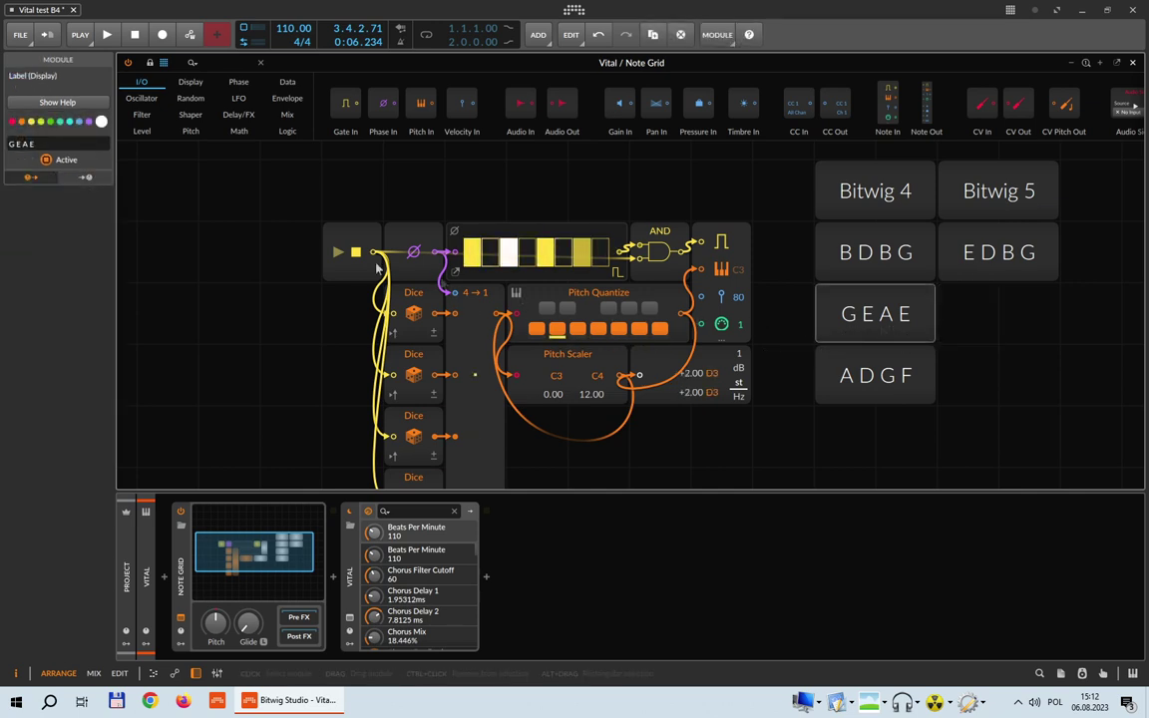
{"action": "left_click", "coordinate": [110, 38]}
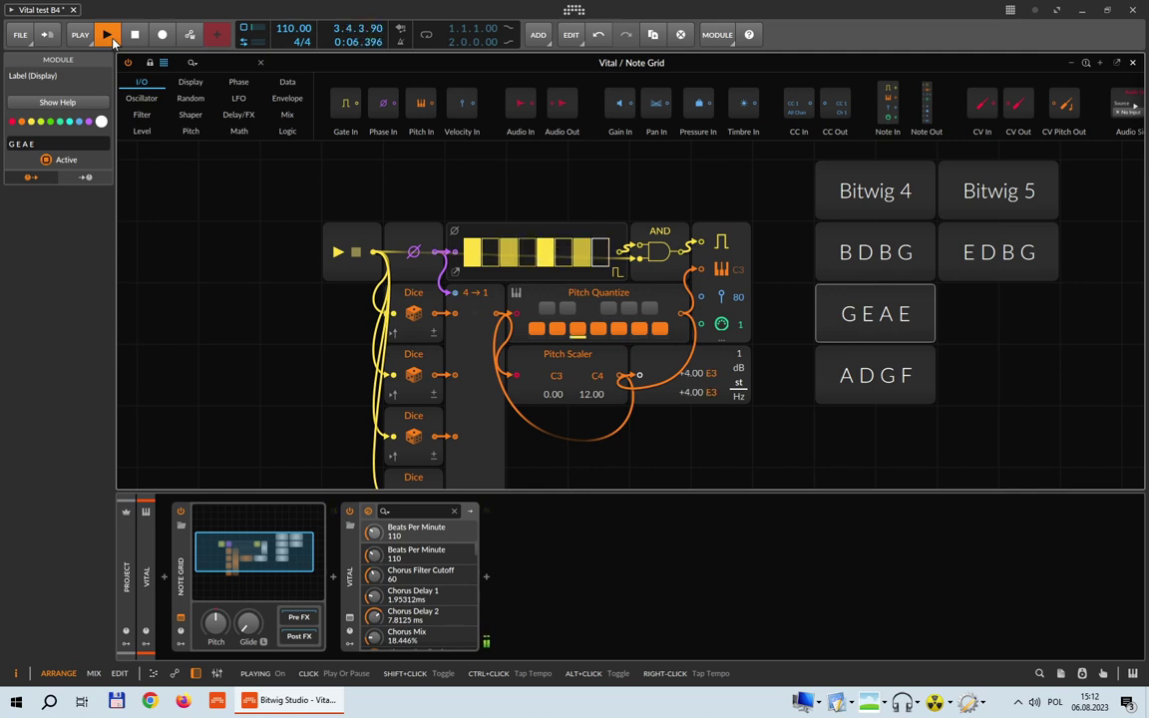
{"action": "left_click", "coordinate": [109, 37]}
{"action": "left_click", "coordinate": [135, 35]}
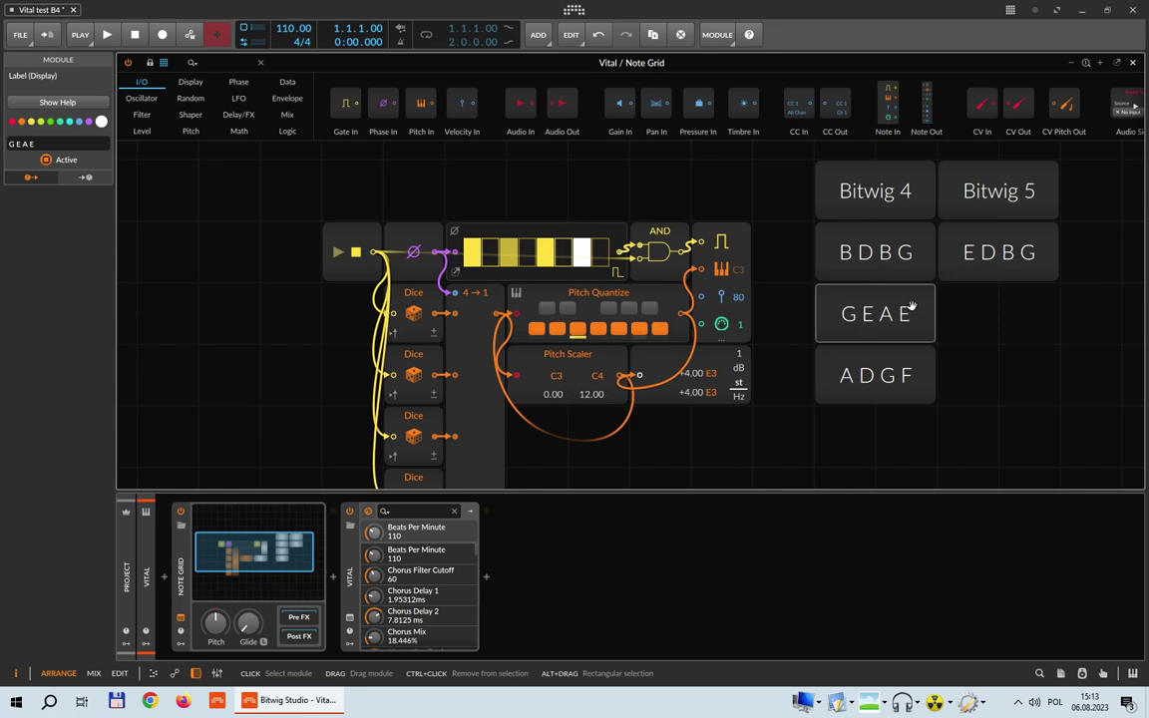
{"action": "left_click_drag", "start_coordinate": [911, 309], "coordinate": [1008, 341]}
{"action": "left_click", "coordinate": [982, 385]}
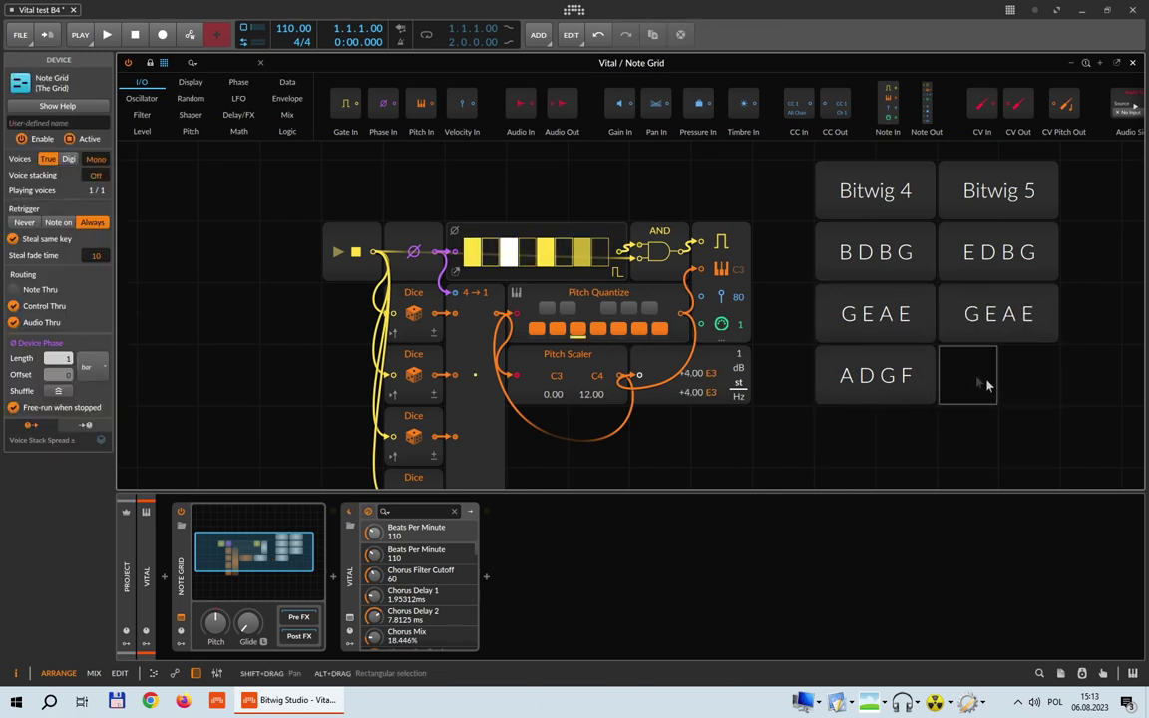
Play and stop the patch, comparing the generated note sequence with the "A D G F" label.
{"action": "left_click", "coordinate": [884, 383]}
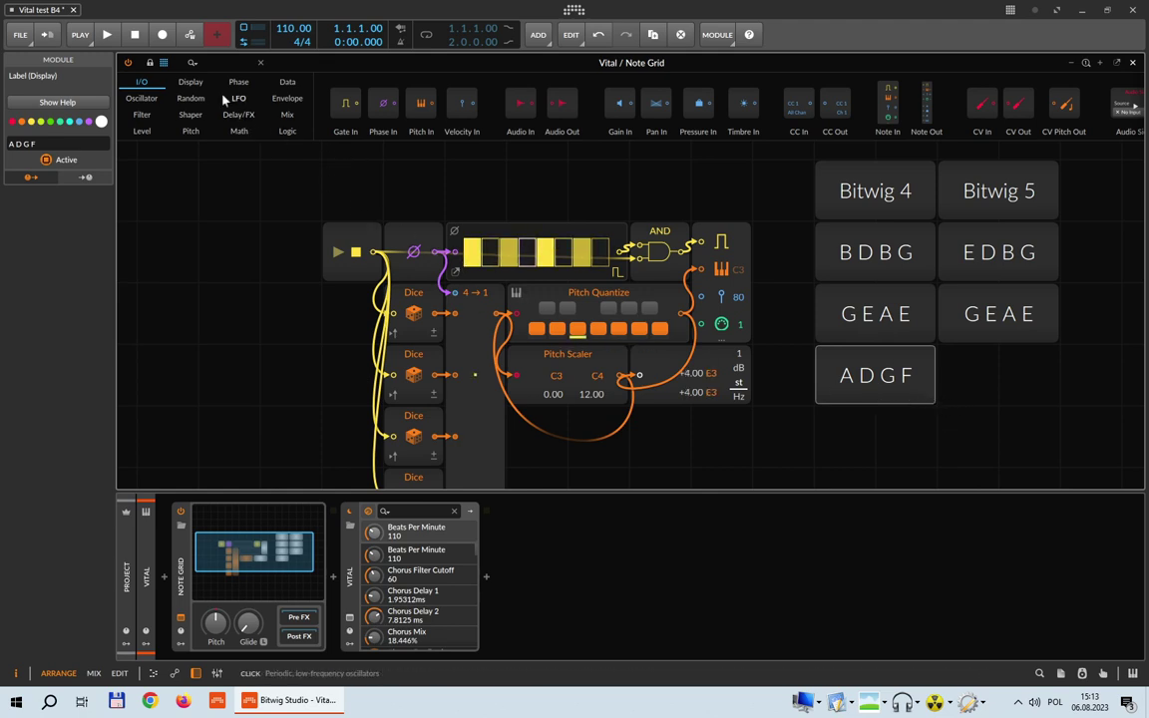
{"action": "left_click", "coordinate": [112, 38]}
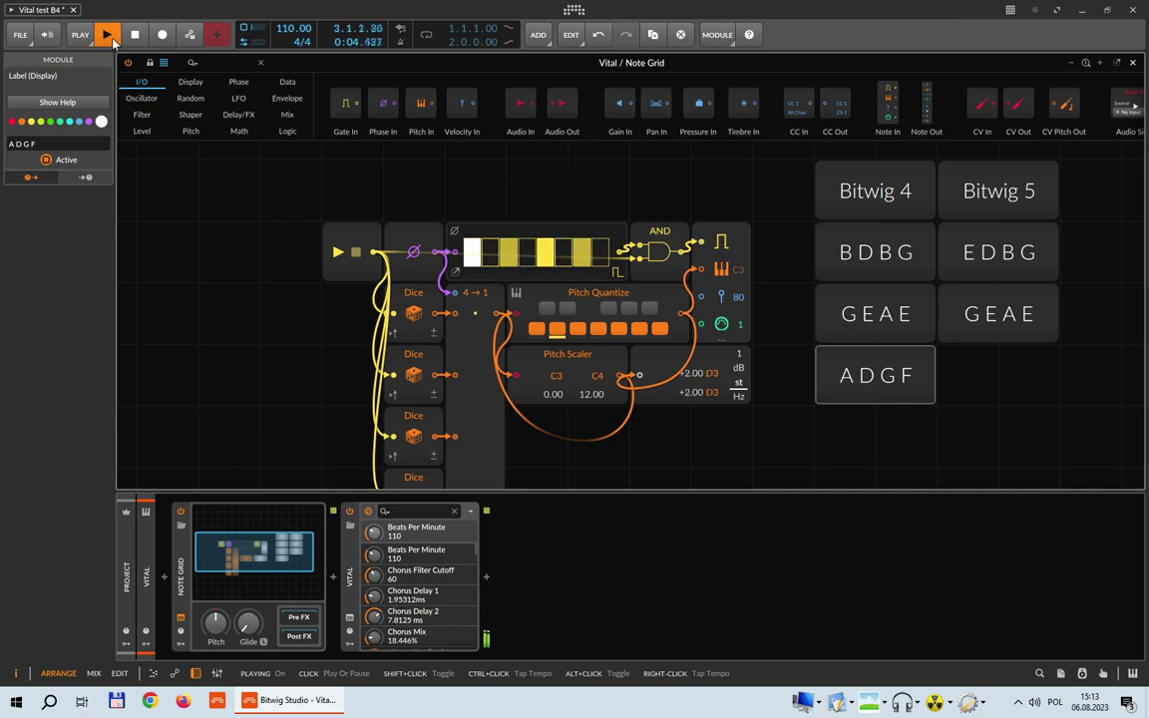
{"action": "left_click", "coordinate": [131, 37]}
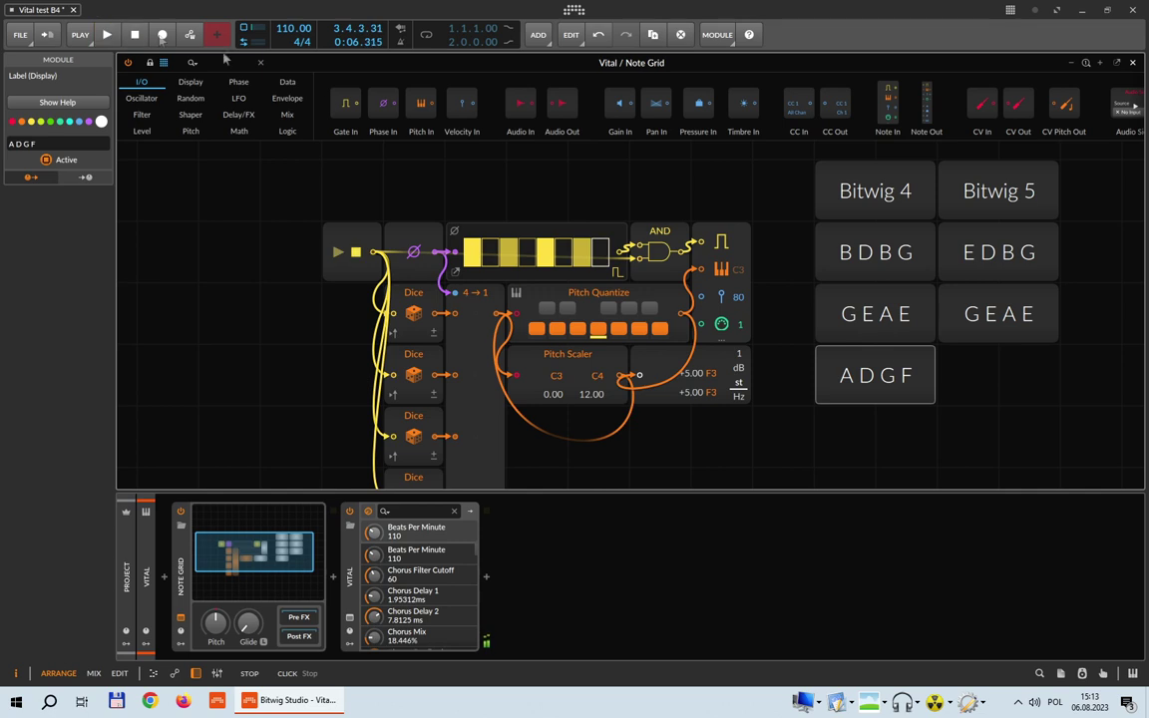
Duplicate the "A D G F" label into the Bitwig 5 column and change the copy's text to "D D G F".
{"action": "key", "text": "ctrl+d"}
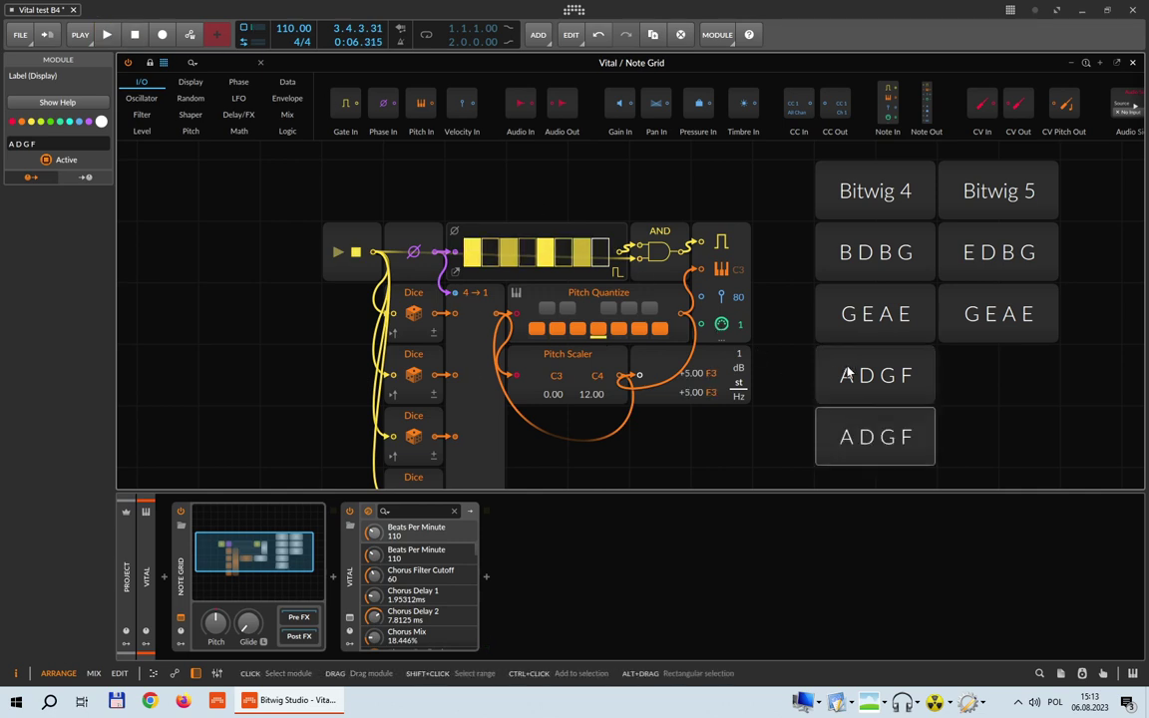
{"action": "left_click_drag", "start_coordinate": [860, 431], "coordinate": [982, 390]}
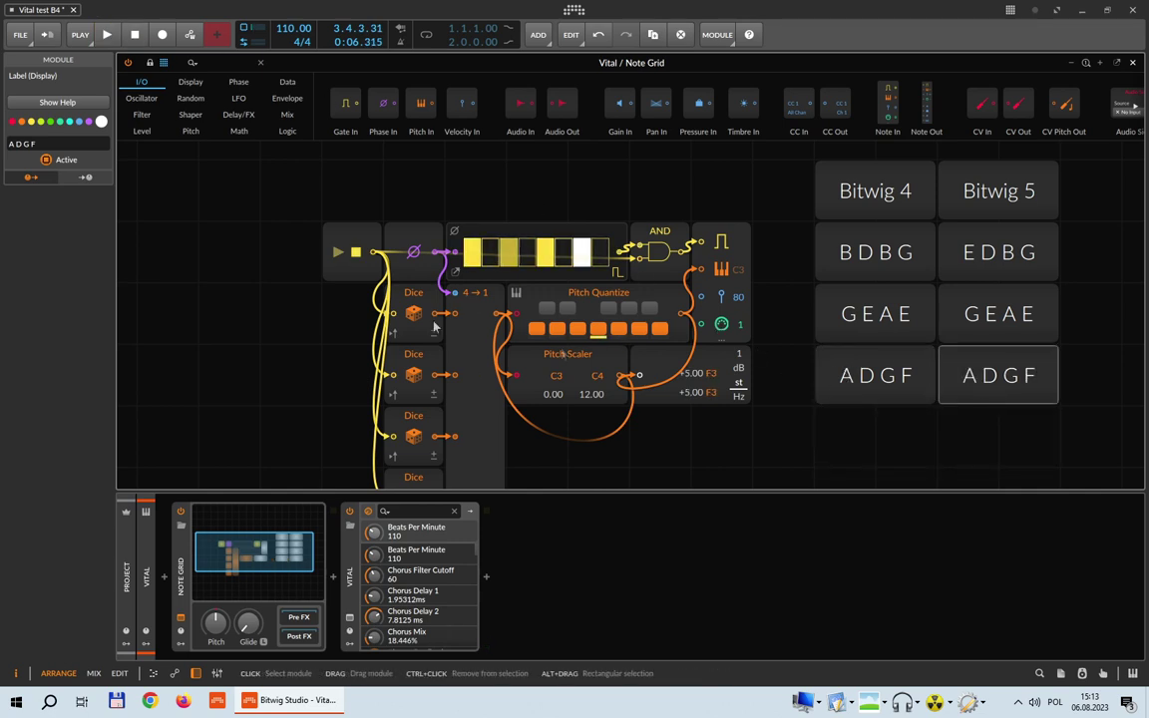
{"action": "left_click", "coordinate": [40, 144]}
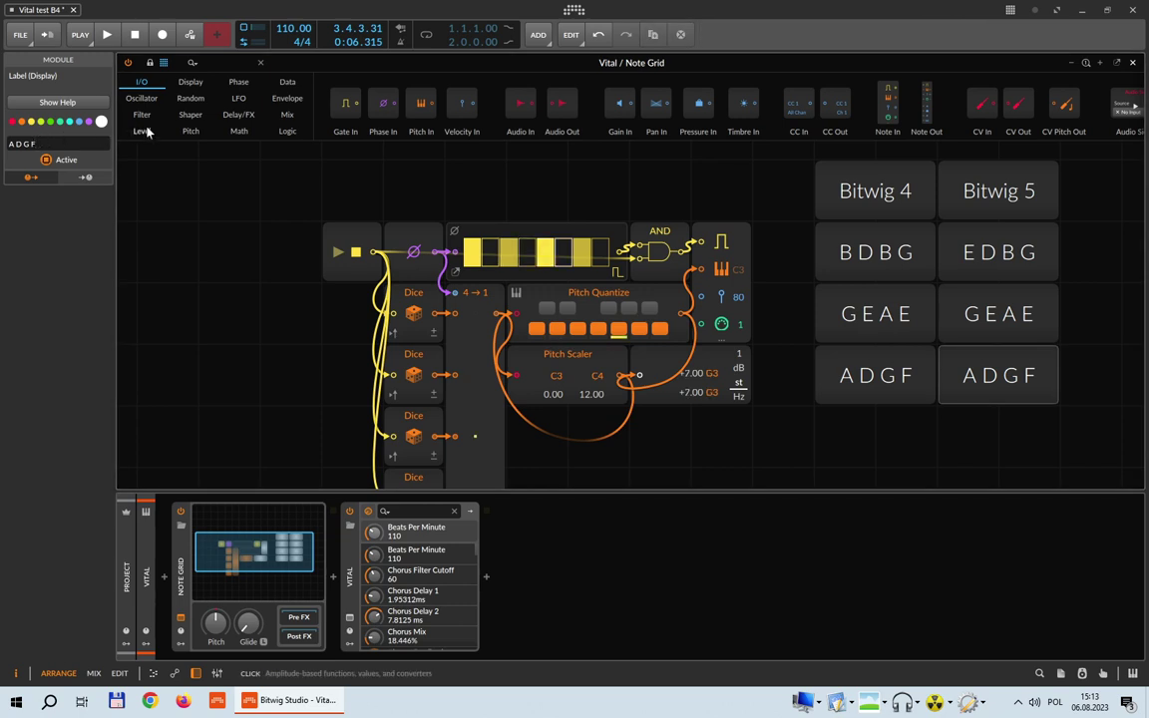
{"action": "key", "text": "Delete"}
{"action": "type", "text": "D"}
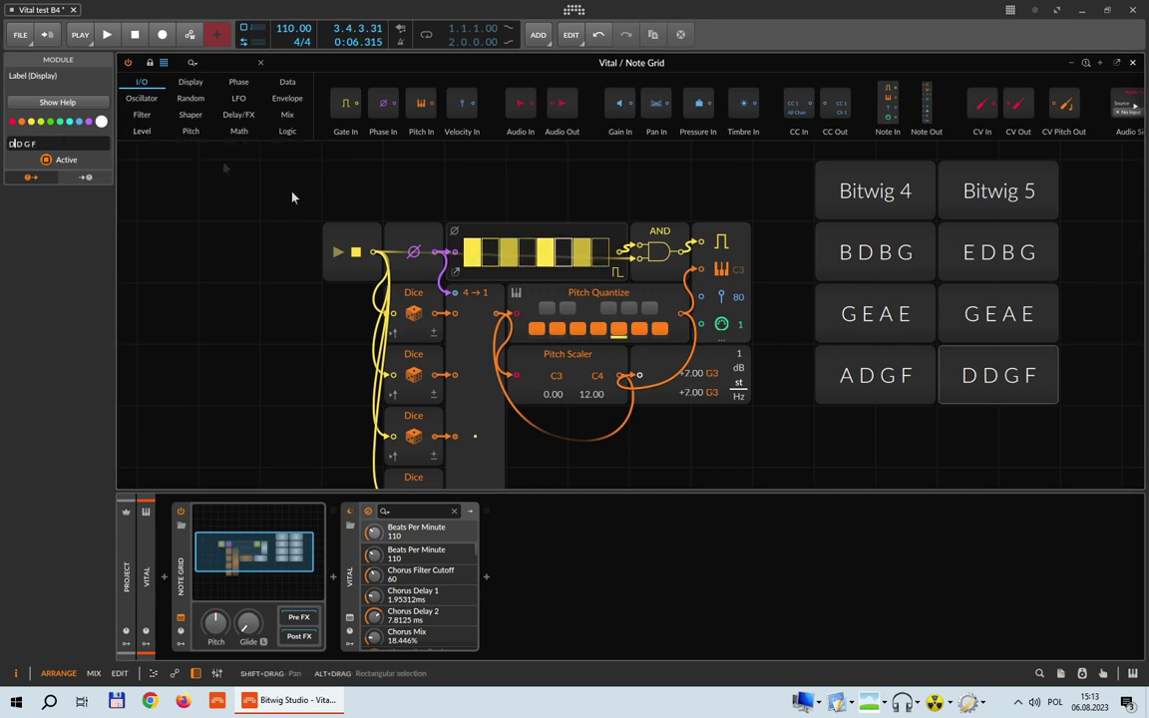
{"action": "left_click", "coordinate": [860, 460]}
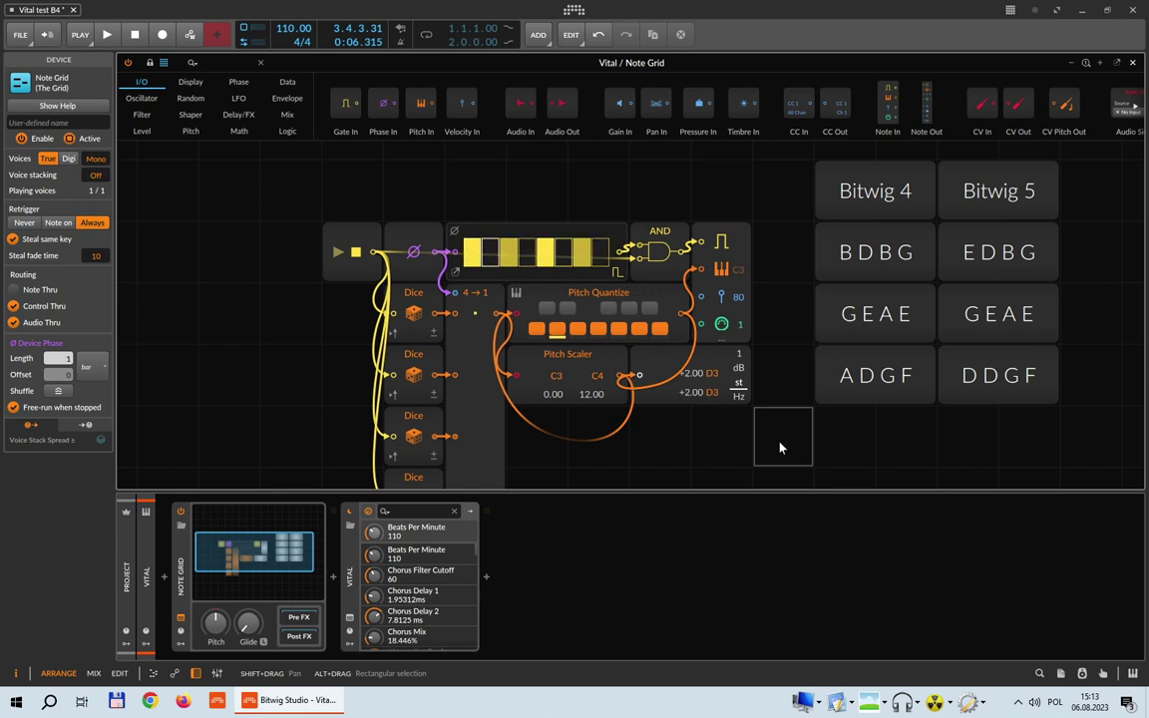
Select all eight labels of the comparison table and move them one grid row down.
{"action": "left_click_drag", "start_coordinate": [810, 167], "coordinate": [1065, 427]}
{"action": "left_click_drag", "start_coordinate": [870, 213], "coordinate": [869, 274]}
{"action": "scroll", "coordinate": [791, 378], "scroll_direction": "down", "scroll_amount": 2}
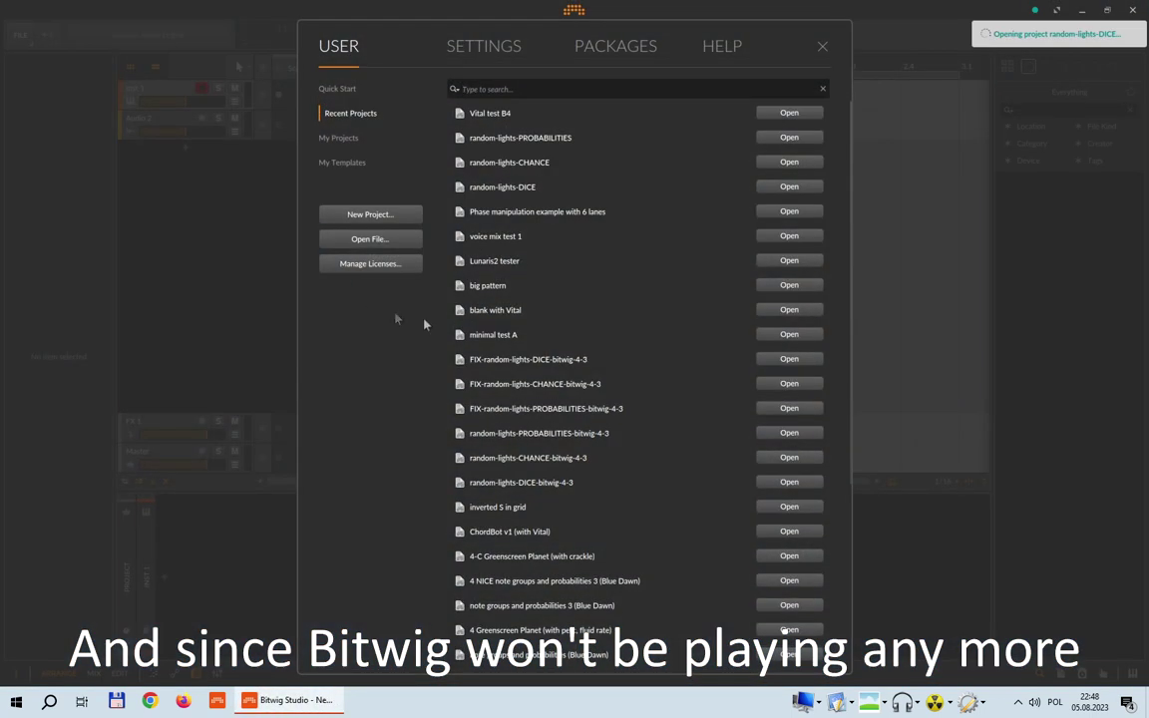
Space out the random-lights-DICE patch by moving the eight Buttons and the second Dice and Modulator Out columns one grid cell right.
{"action": "left_click", "coordinate": [299, 560]}
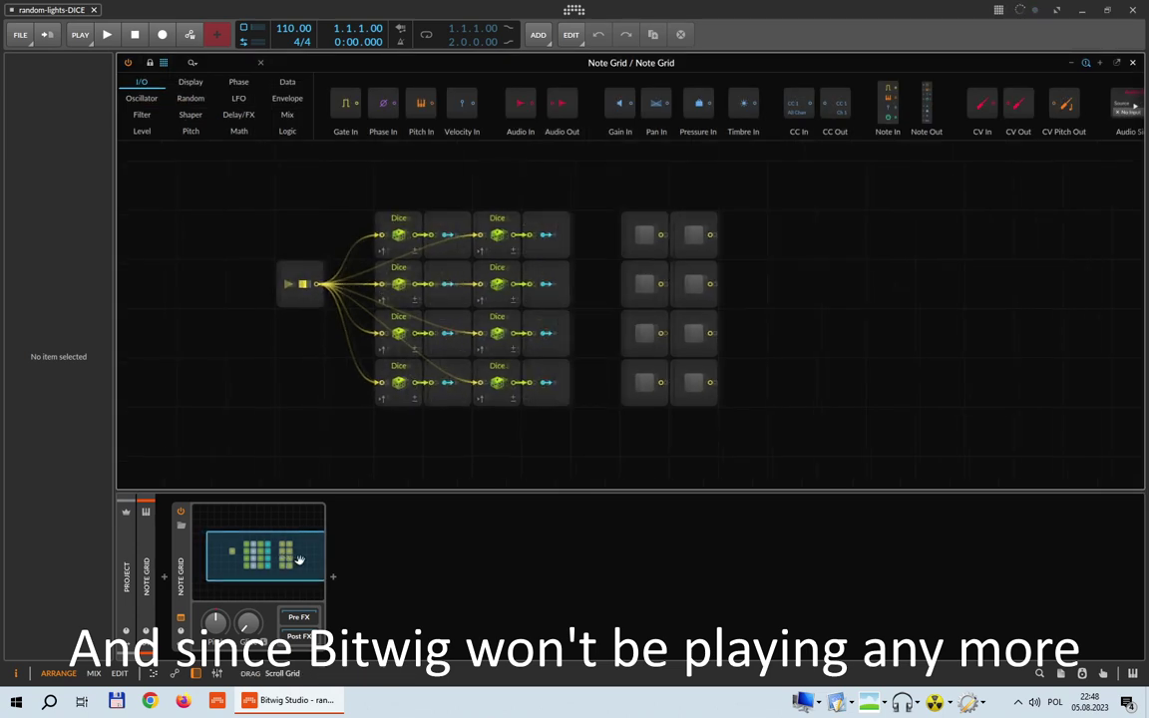
{"action": "left_click_drag", "start_coordinate": [644, 232], "coordinate": [743, 277]}
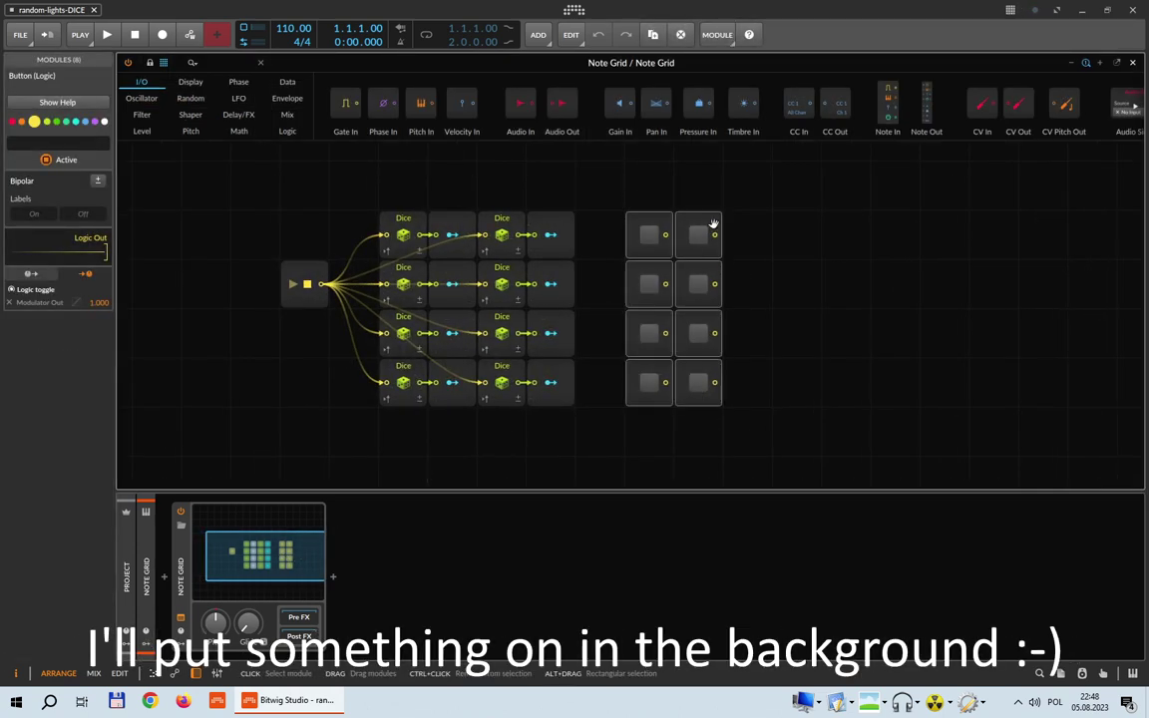
{"action": "left_click_drag", "start_coordinate": [665, 231], "coordinate": [714, 232]}
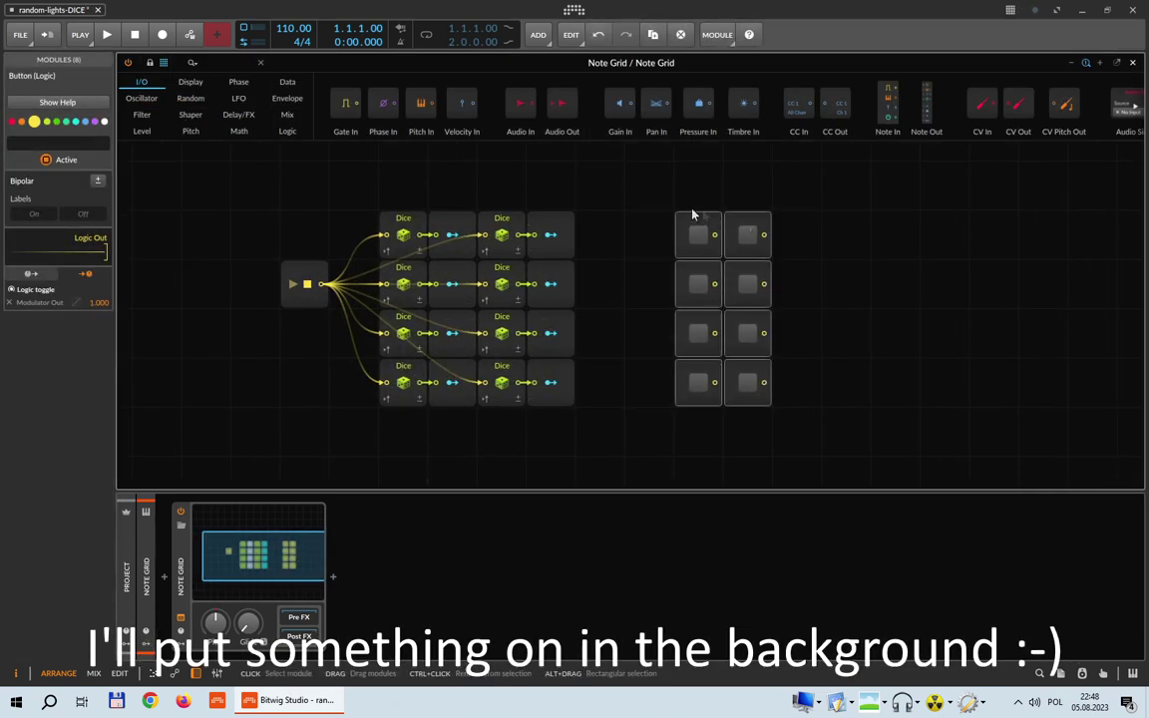
{"action": "left_click_drag", "start_coordinate": [500, 197], "coordinate": [560, 419]}
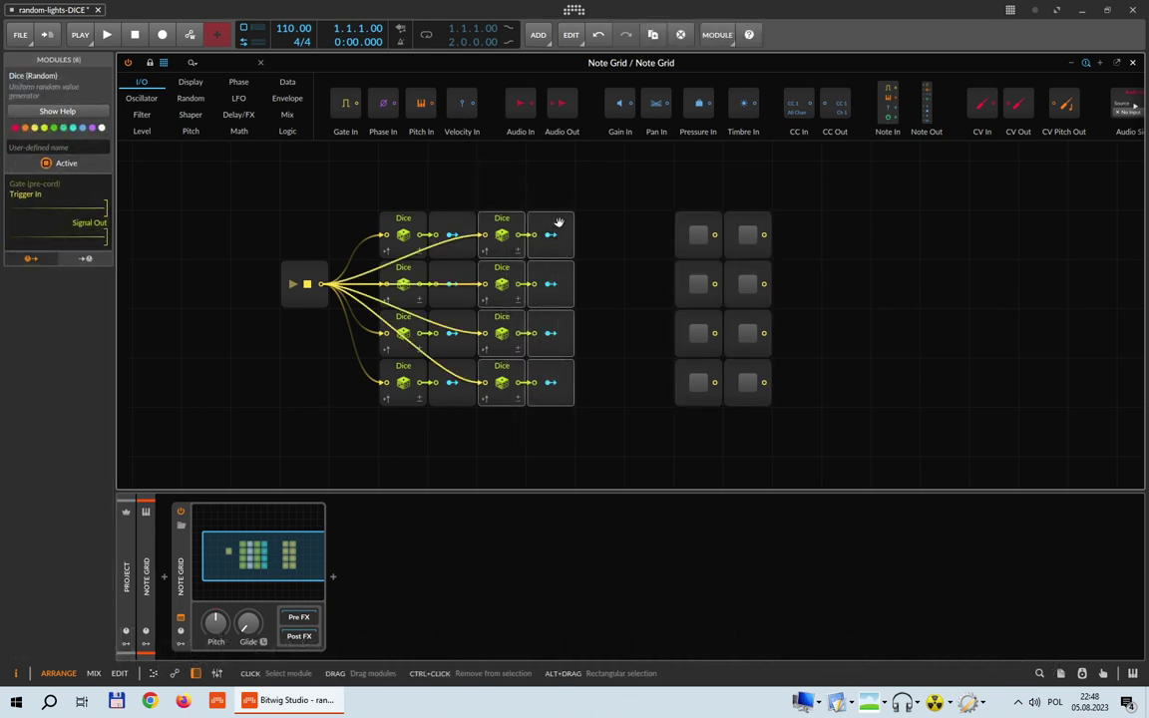
{"action": "left_click_drag", "start_coordinate": [559, 227], "coordinate": [607, 227]}
{"action": "left_click", "coordinate": [815, 308]}
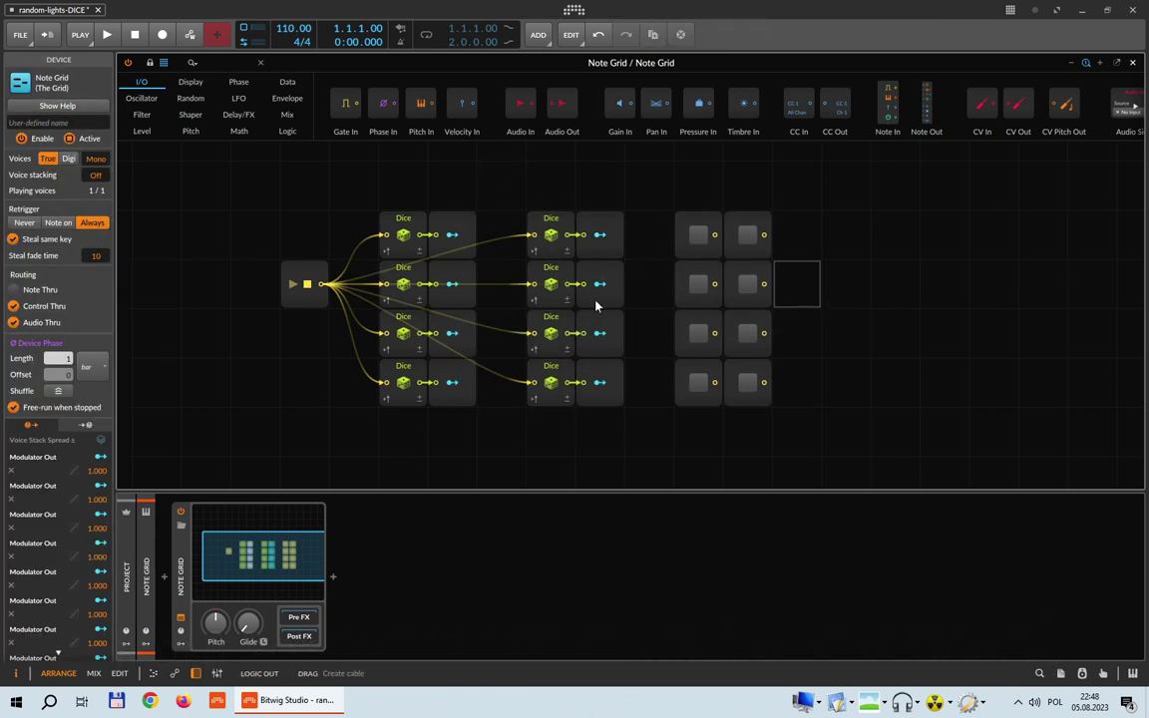
Examine both Dice columns, the Modulator Out routing to the Buttons, and the Transport Playing module that triggers them.
{"action": "left_click_drag", "start_coordinate": [405, 195], "coordinate": [394, 434]}
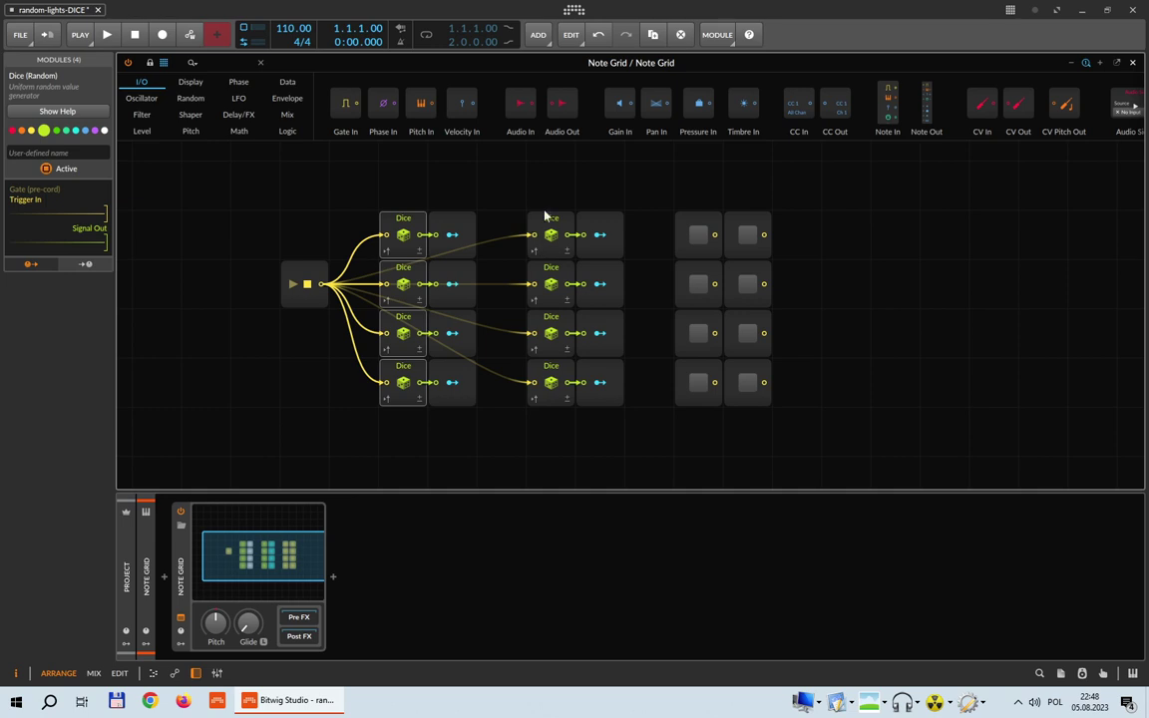
{"action": "left_click_drag", "start_coordinate": [547, 199], "coordinate": [546, 435]}
{"action": "left_click_drag", "start_coordinate": [475, 209], "coordinate": [431, 164]}
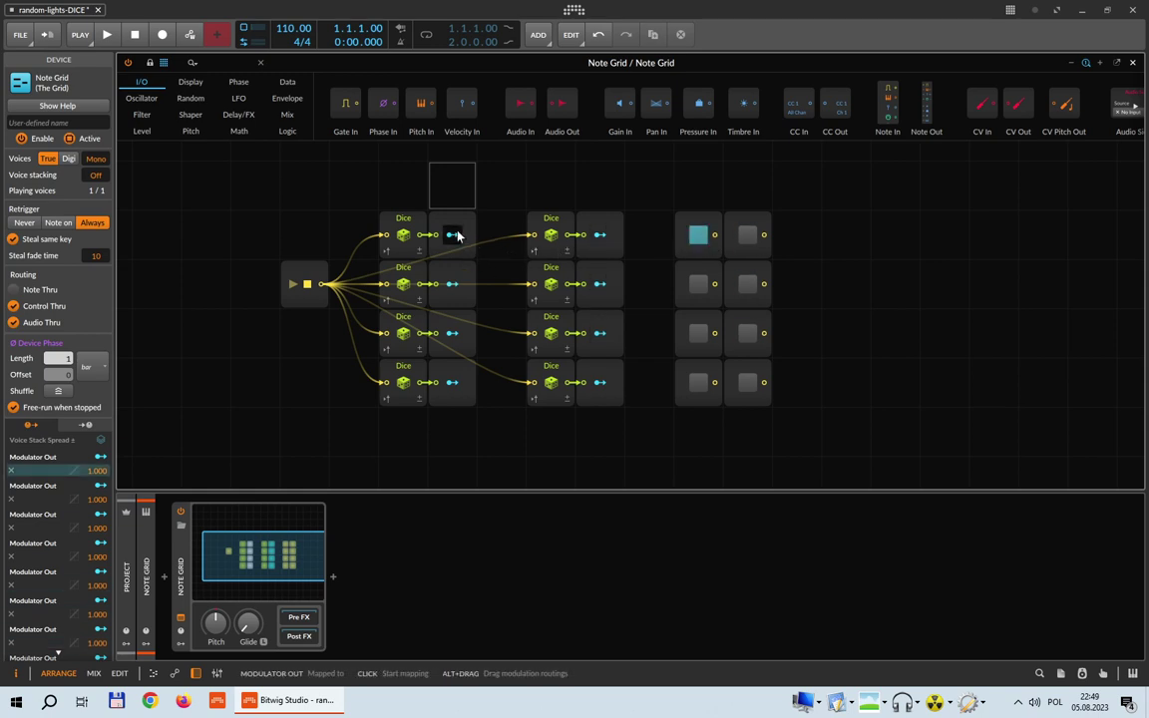
{"action": "left_click", "coordinate": [416, 221]}
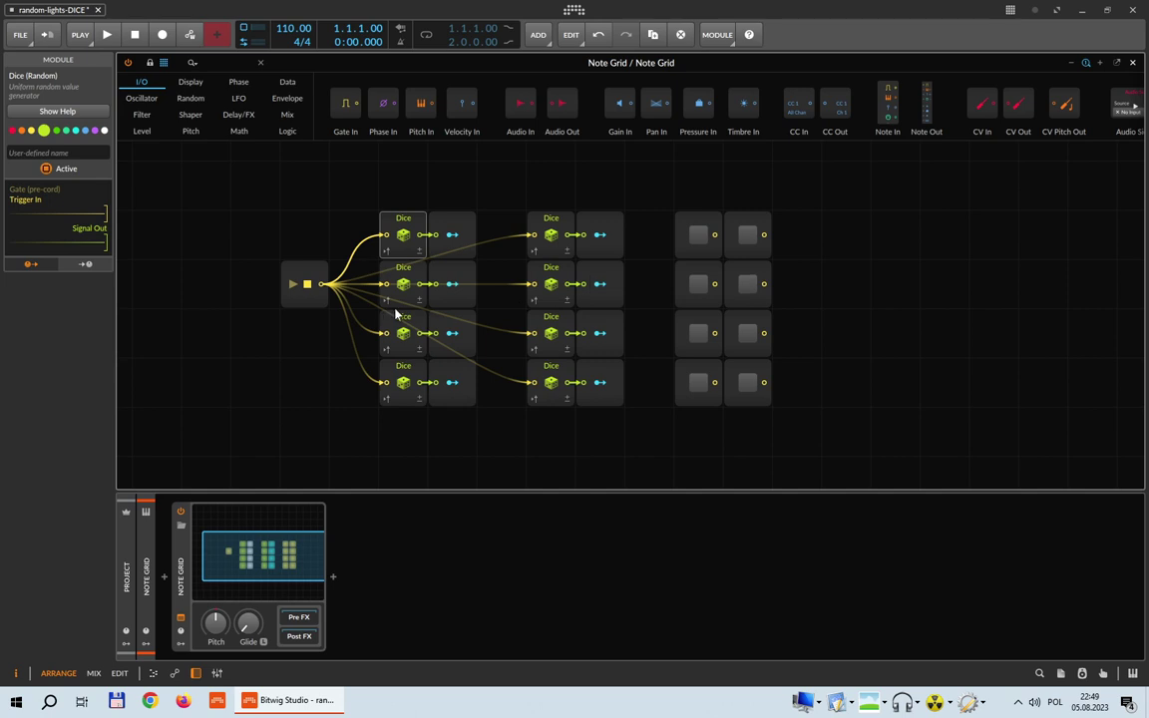
{"action": "left_click_drag", "start_coordinate": [295, 300], "coordinate": [321, 284]}
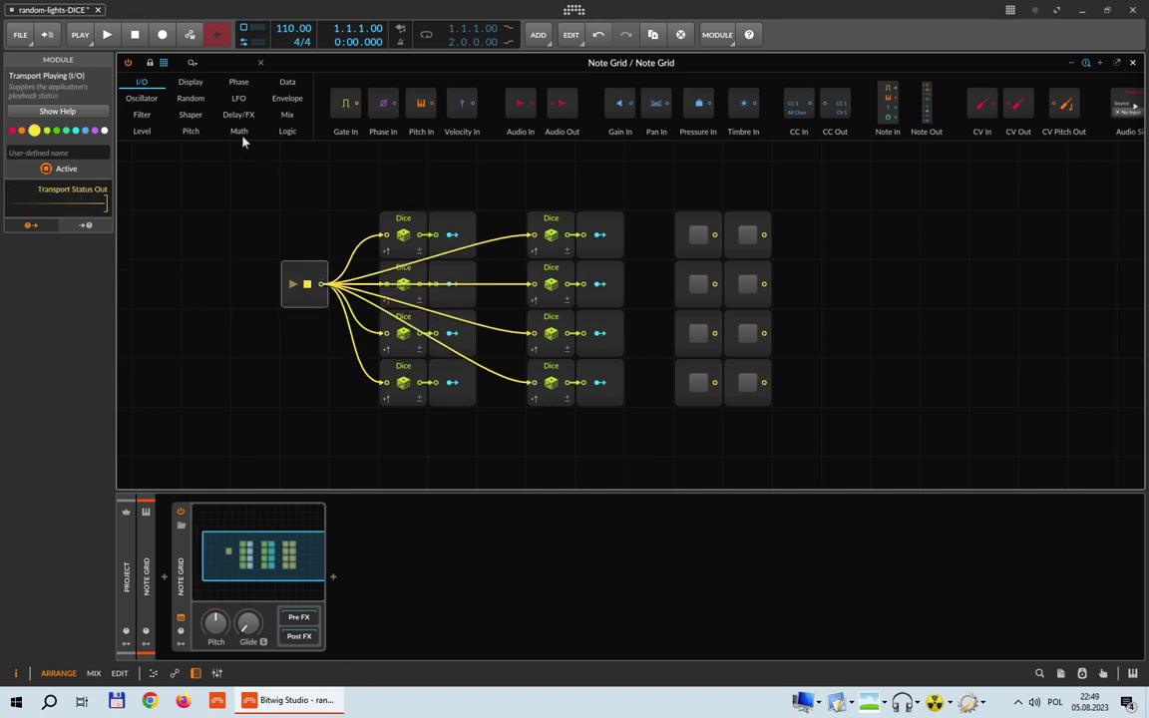
Run the transport once to trigger the Dice lights, stop it, save the random-lights-DICE project and close the program.
{"action": "left_click", "coordinate": [108, 36]}
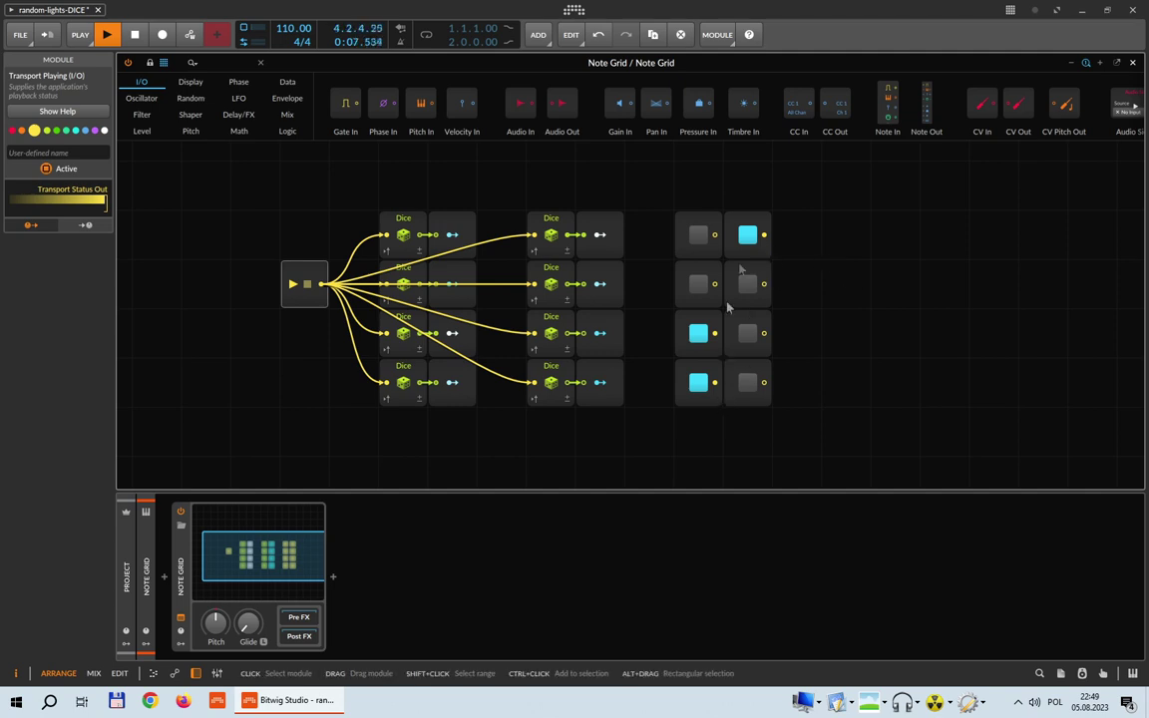
{"action": "left_click", "coordinate": [136, 37]}
{"action": "key", "text": "ctrl+s"}
{"action": "left_click", "coordinate": [1133, 9]}
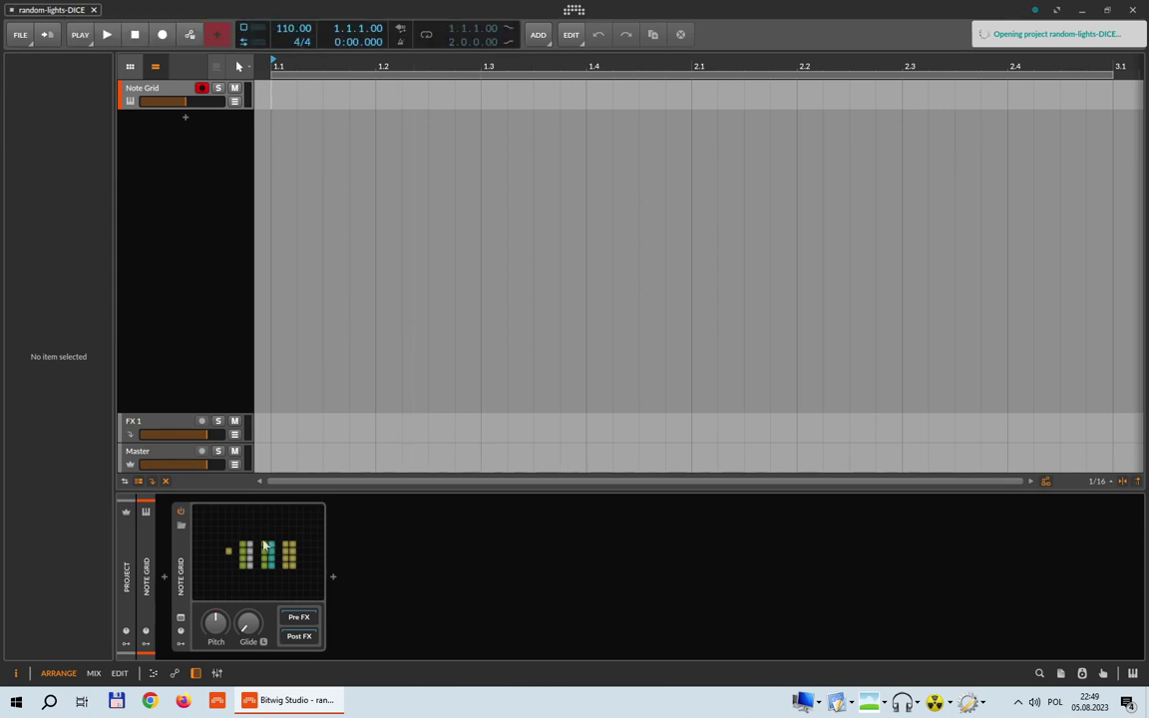
Show the reloaded random-lights-DICE Note Grid, run the transport three times to compare the light patterns, and close the program.
{"action": "left_click", "coordinate": [266, 546]}
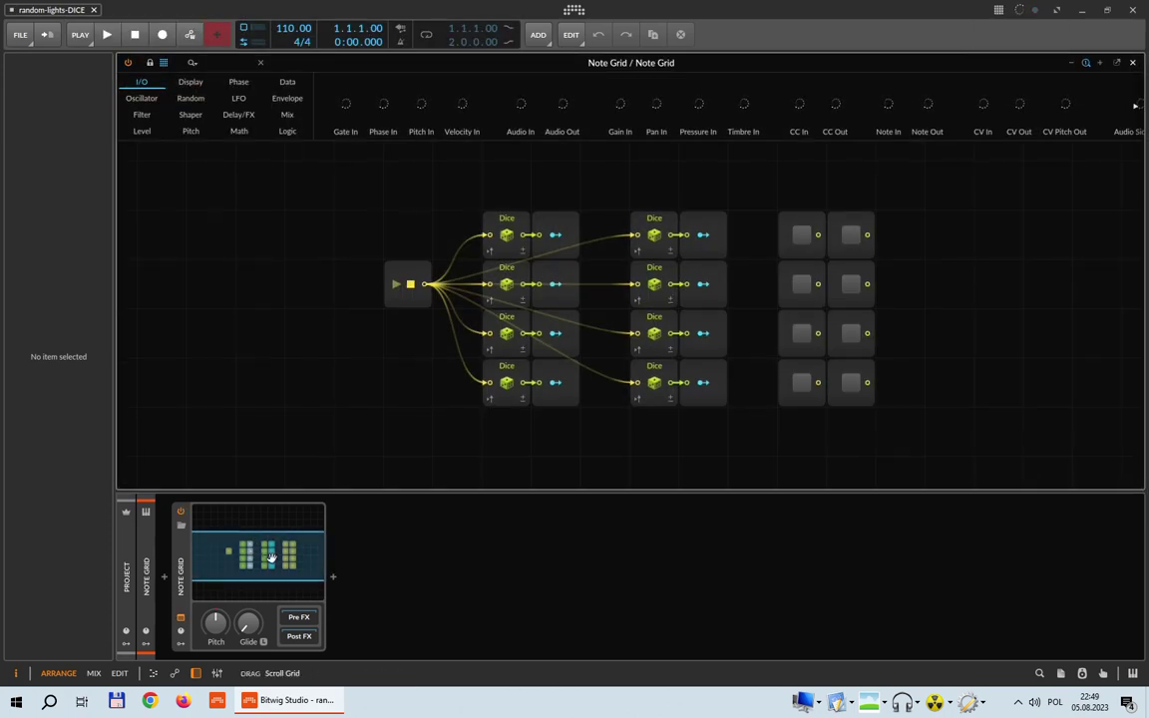
{"action": "key", "text": "space"}
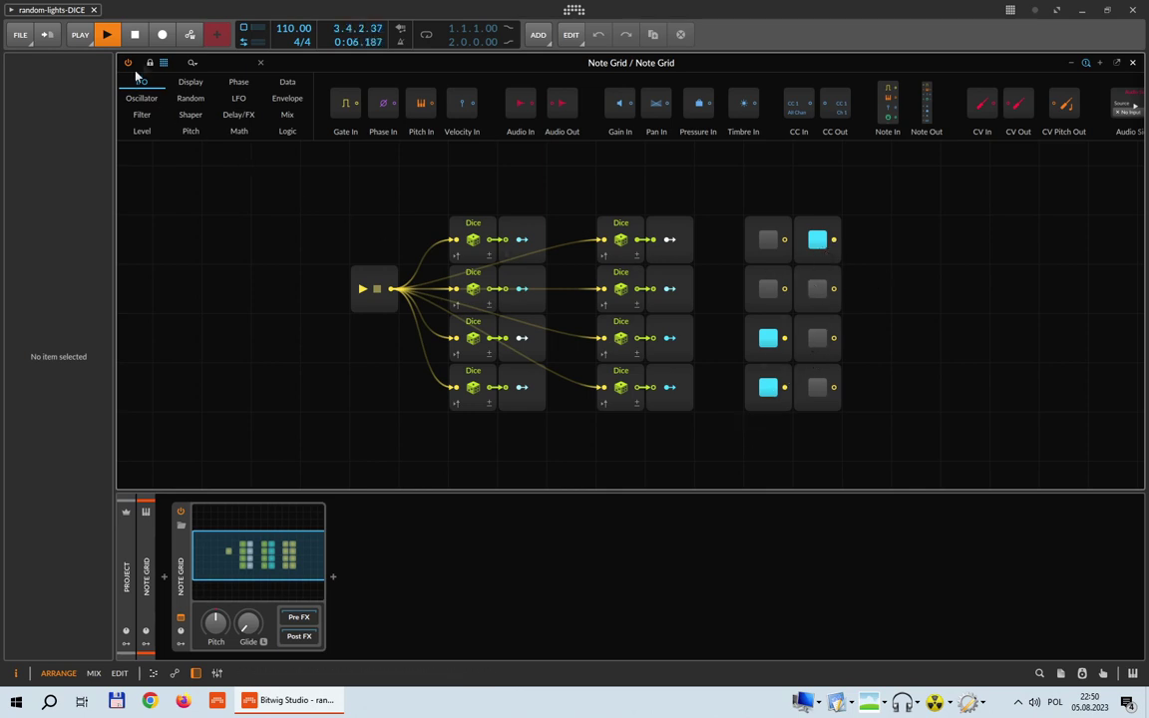
{"action": "left_click", "coordinate": [133, 38]}
{"action": "left_click", "coordinate": [106, 35]}
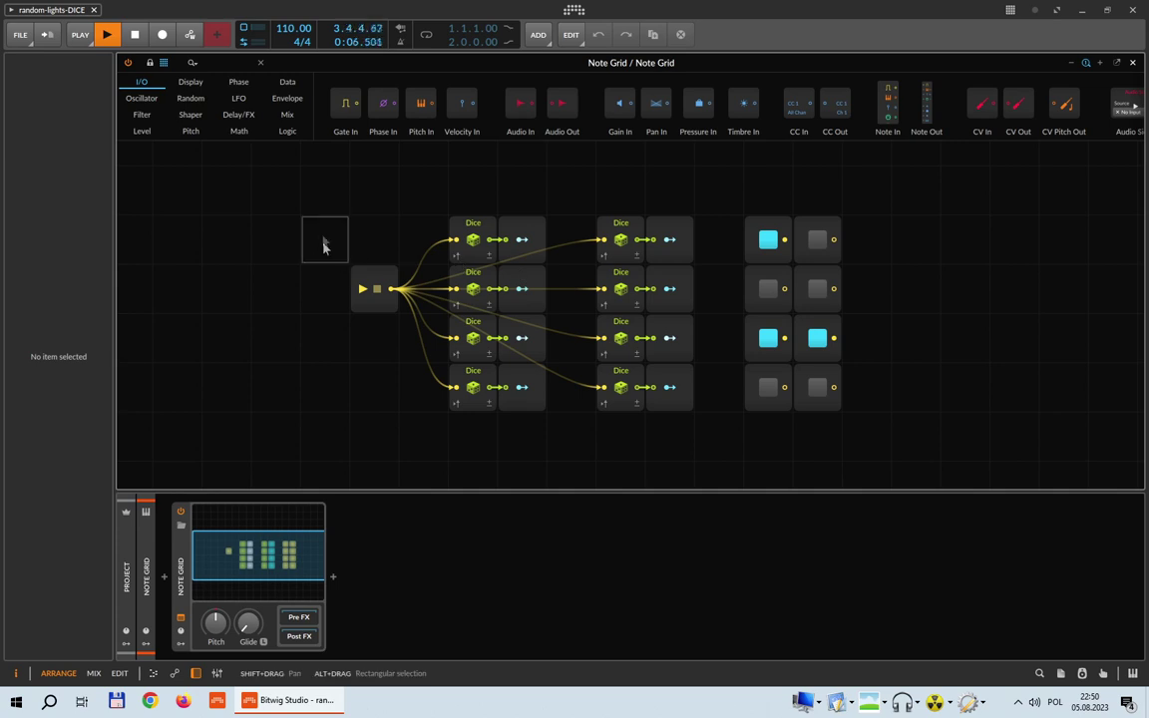
{"action": "left_click", "coordinate": [105, 38]}
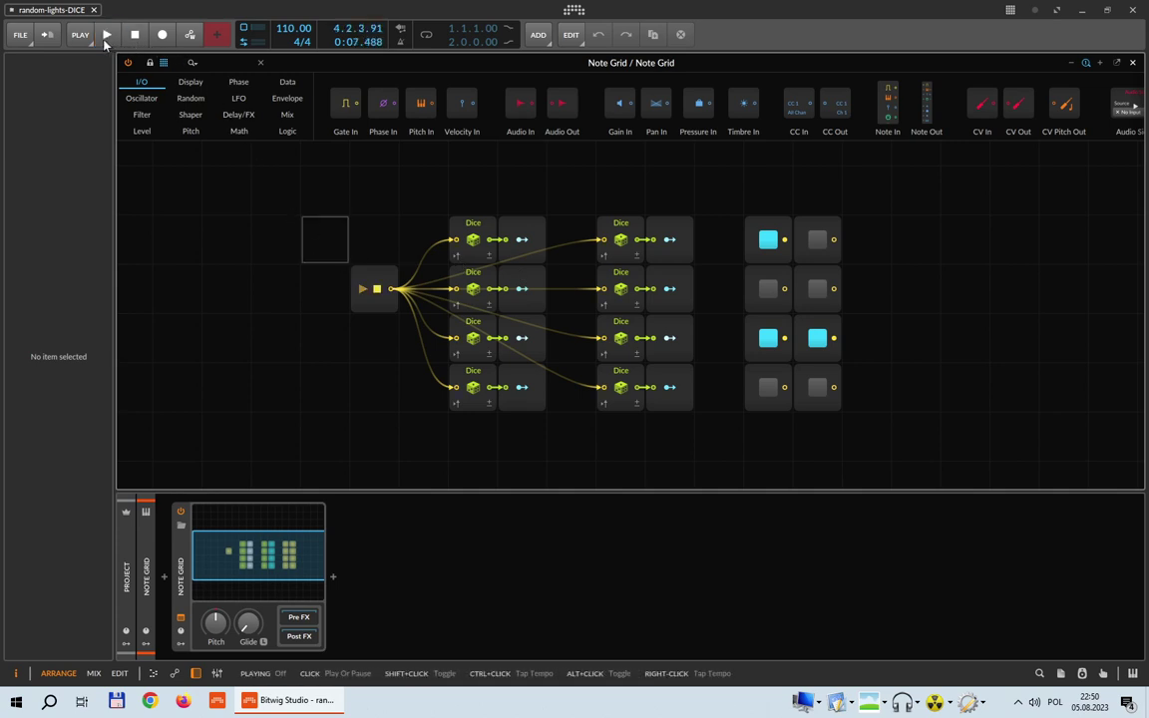
{"action": "left_click", "coordinate": [106, 38]}
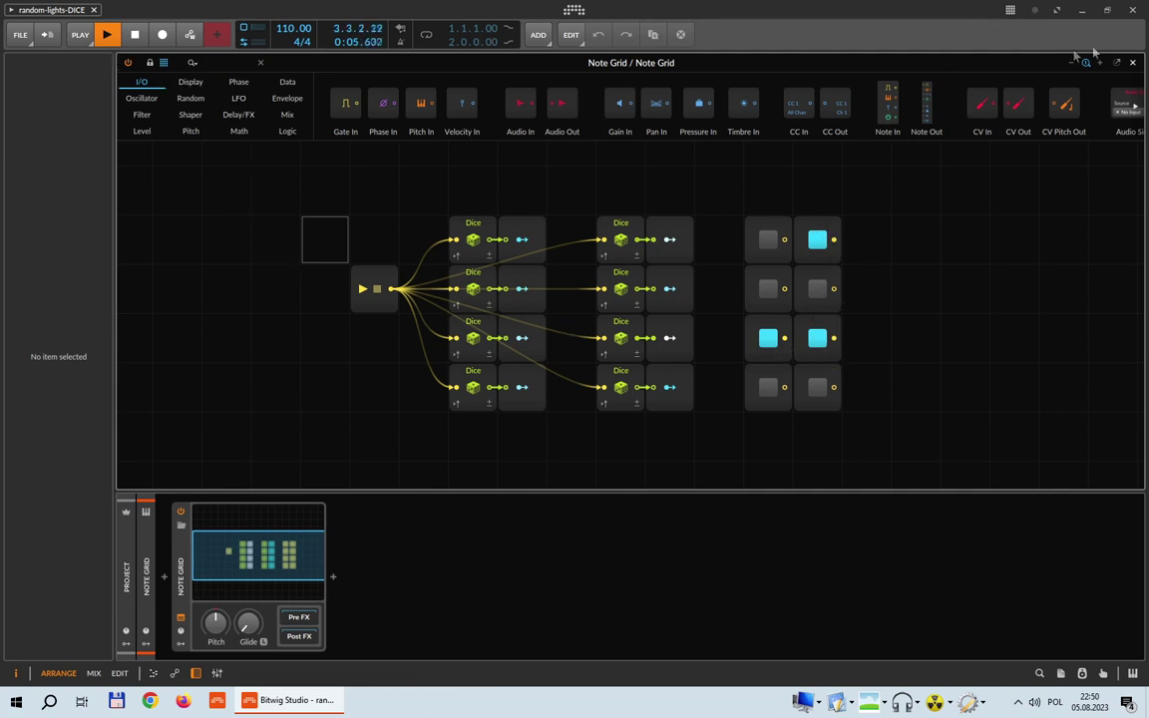
{"action": "key", "text": "alt+F4"}
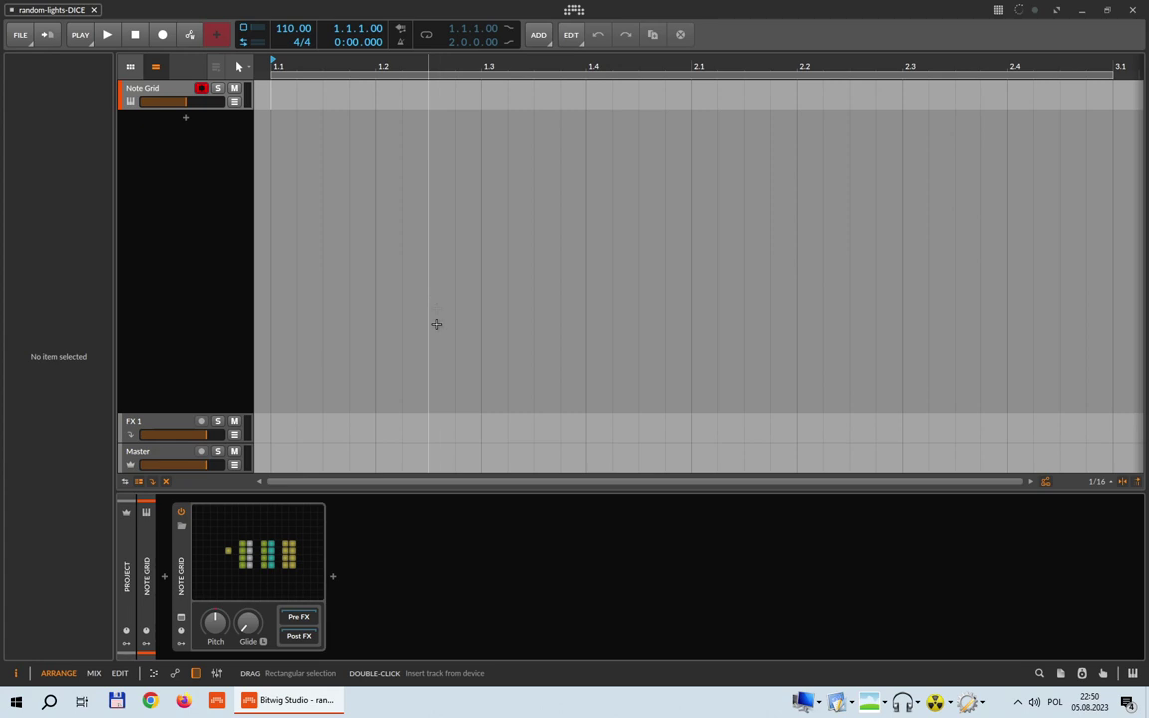
Reload random-lights-DICE once more, show its Note Grid and run the transport three times to check whether the patterns repeat.
{"action": "left_click", "coordinate": [262, 565]}
{"action": "left_click_drag", "start_coordinate": [262, 565], "coordinate": [310, 427]}
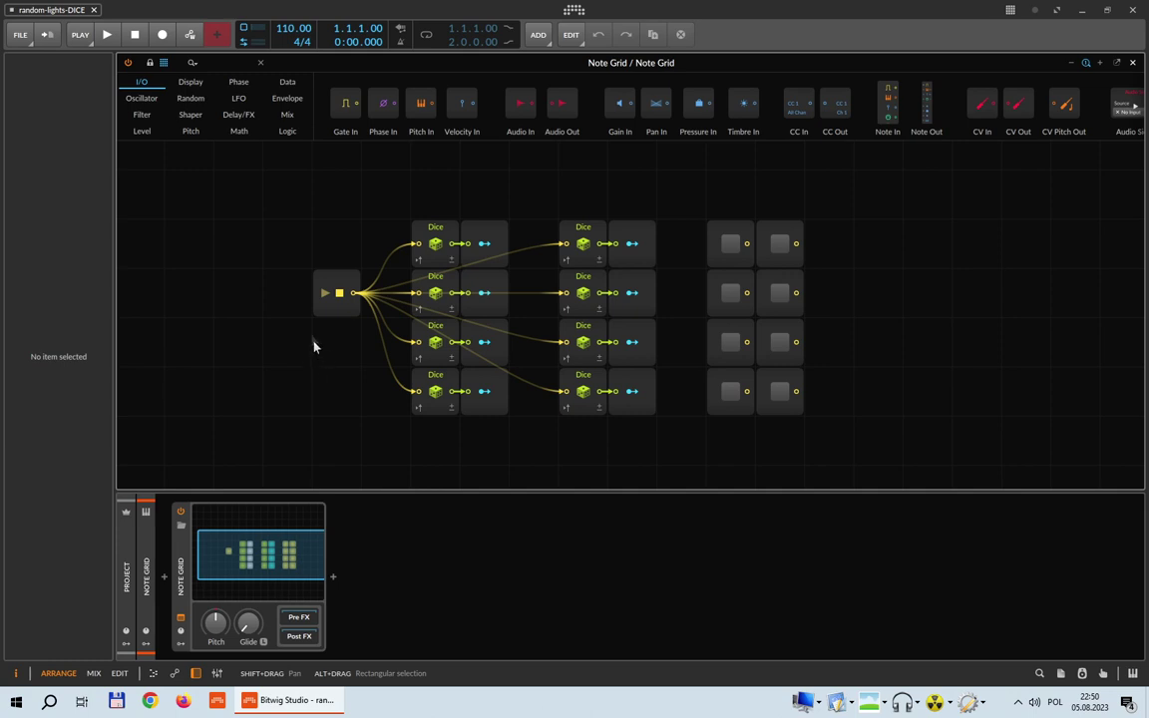
{"action": "left_click", "coordinate": [108, 35]}
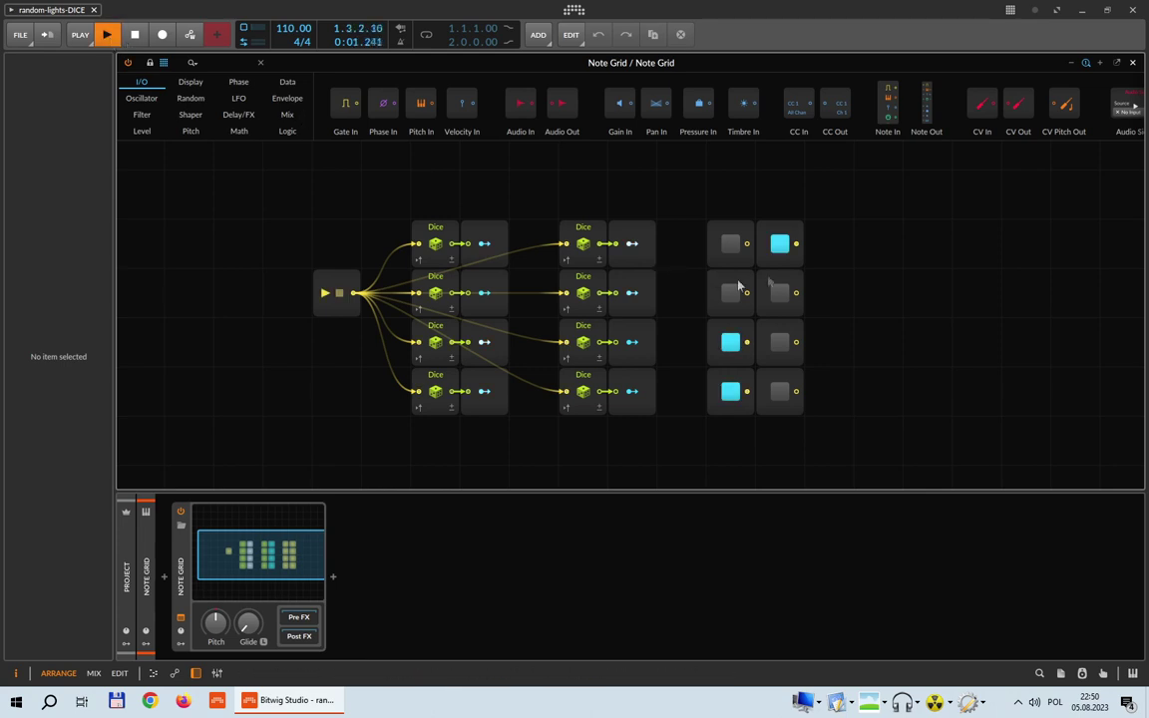
{"action": "left_click", "coordinate": [133, 38]}
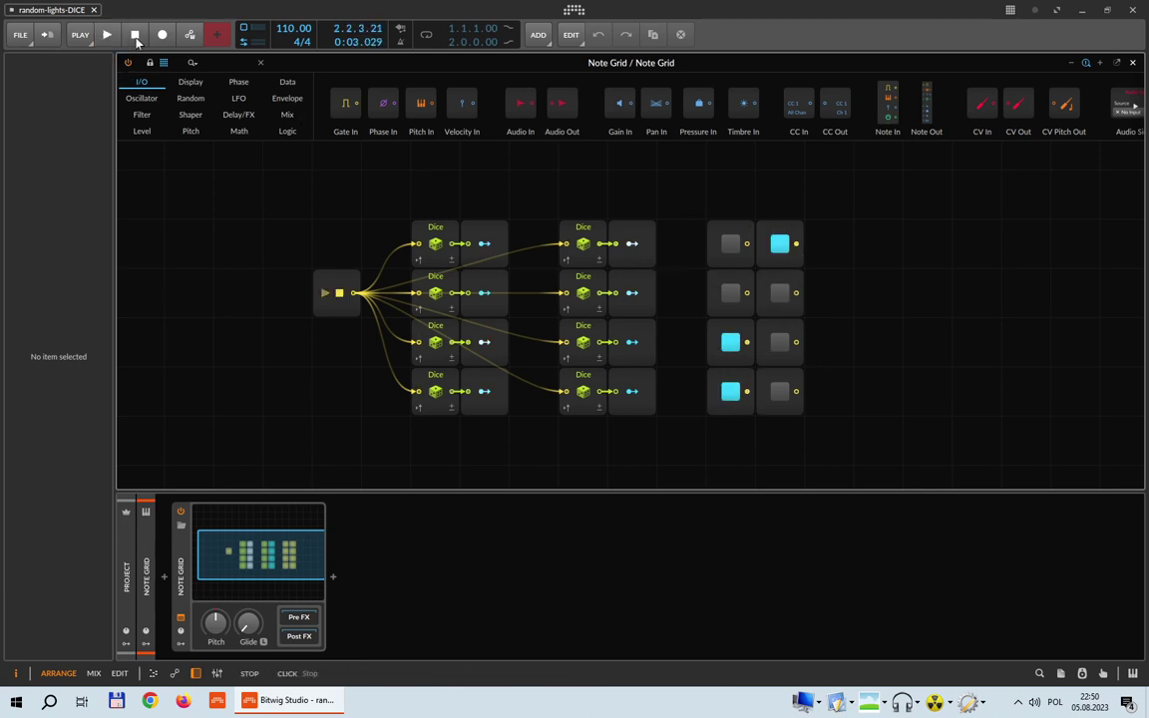
{"action": "left_click", "coordinate": [104, 33]}
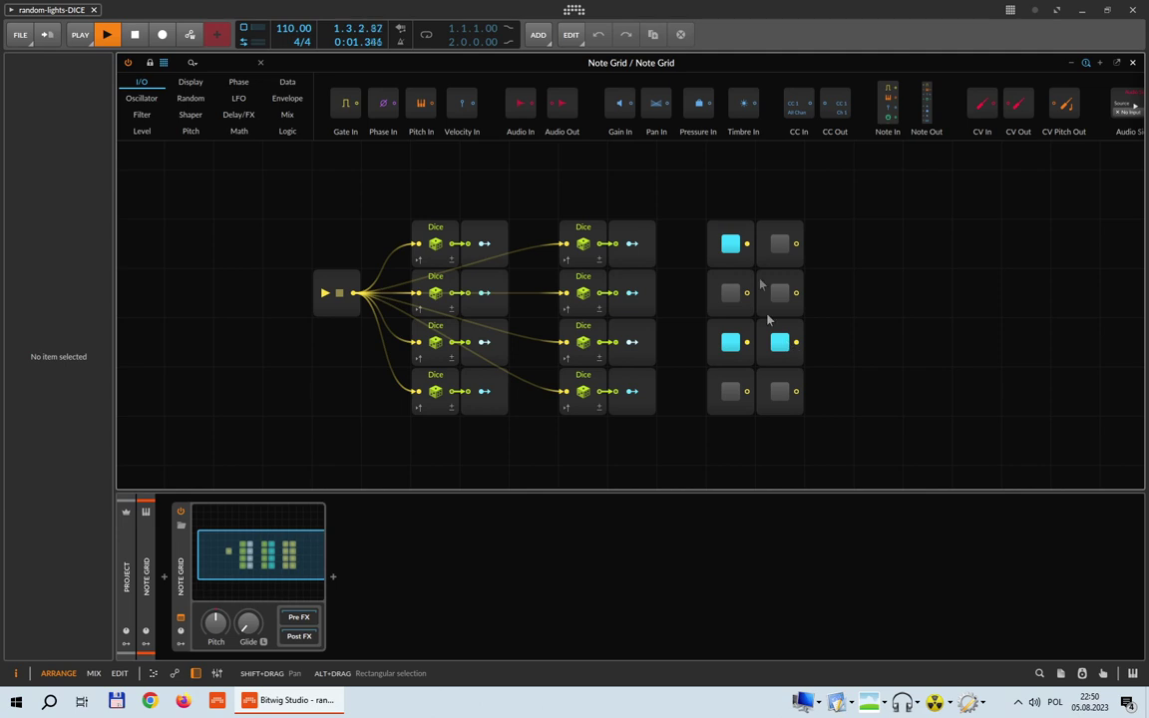
{"action": "left_click", "coordinate": [141, 38]}
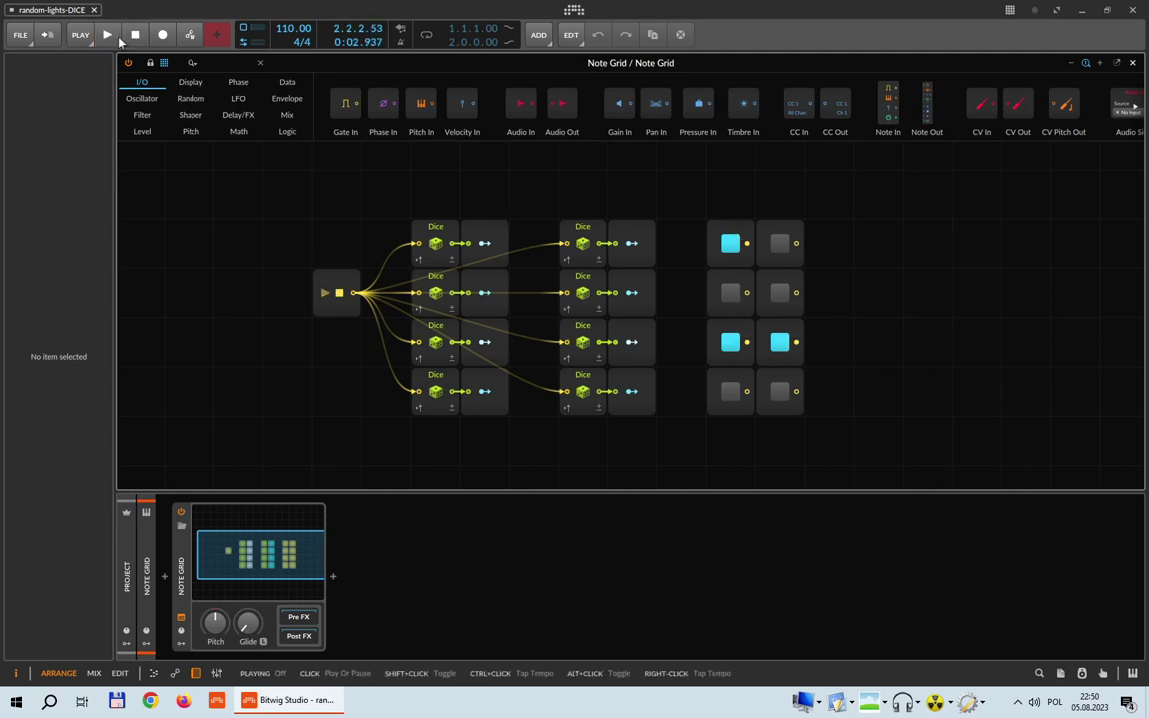
{"action": "key", "text": "space"}
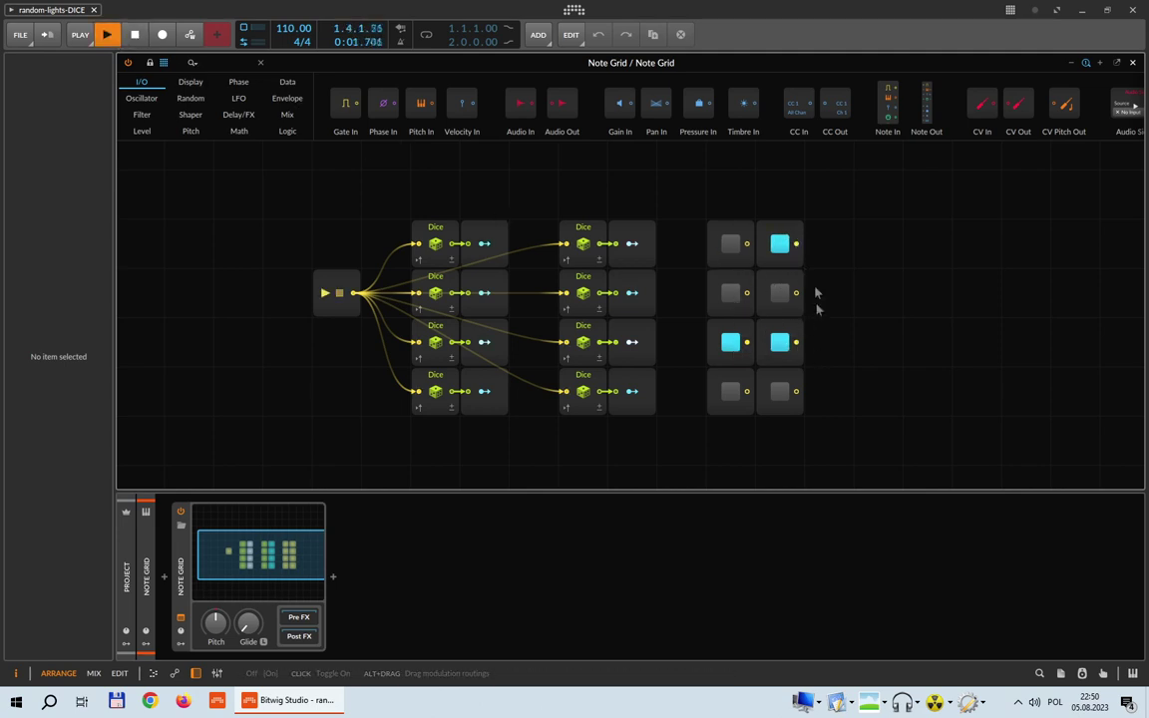
{"action": "left_click", "coordinate": [189, 284]}
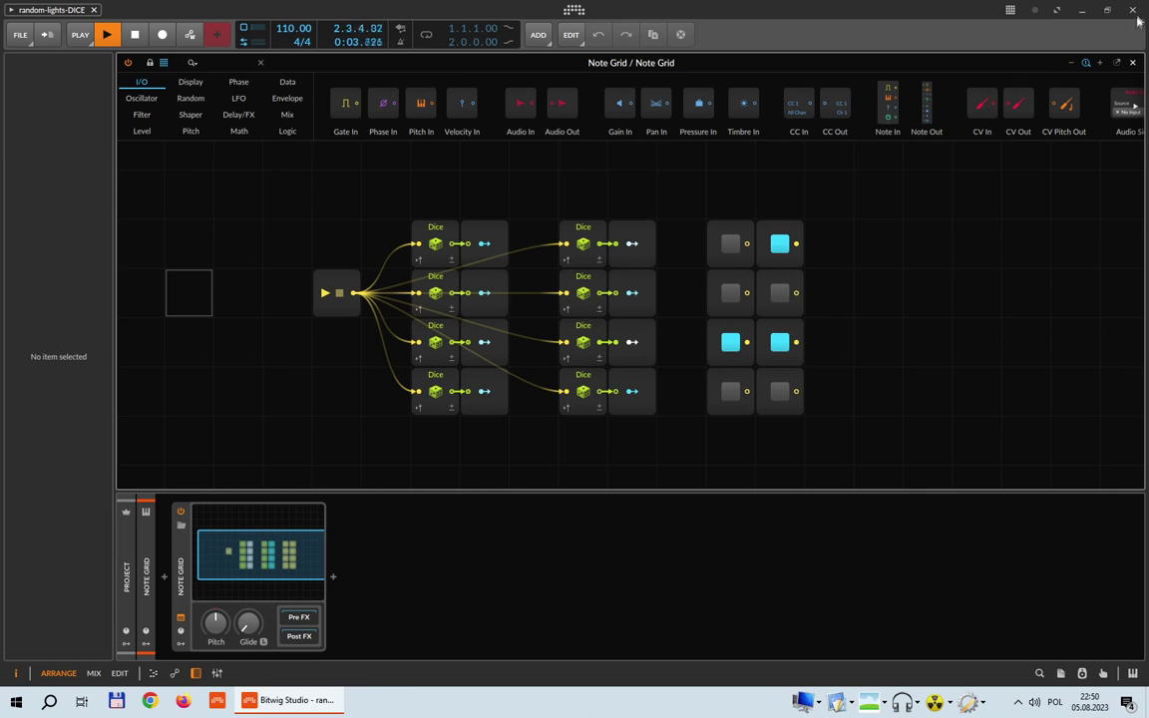
Open the random-lights-CHANCE Note Grid and move the eight Buttons and the second Chance, Latch and Modulator Out group one grid cell right.
{"action": "left_click_drag", "start_coordinate": [435, 212], "coordinate": [449, 354]}
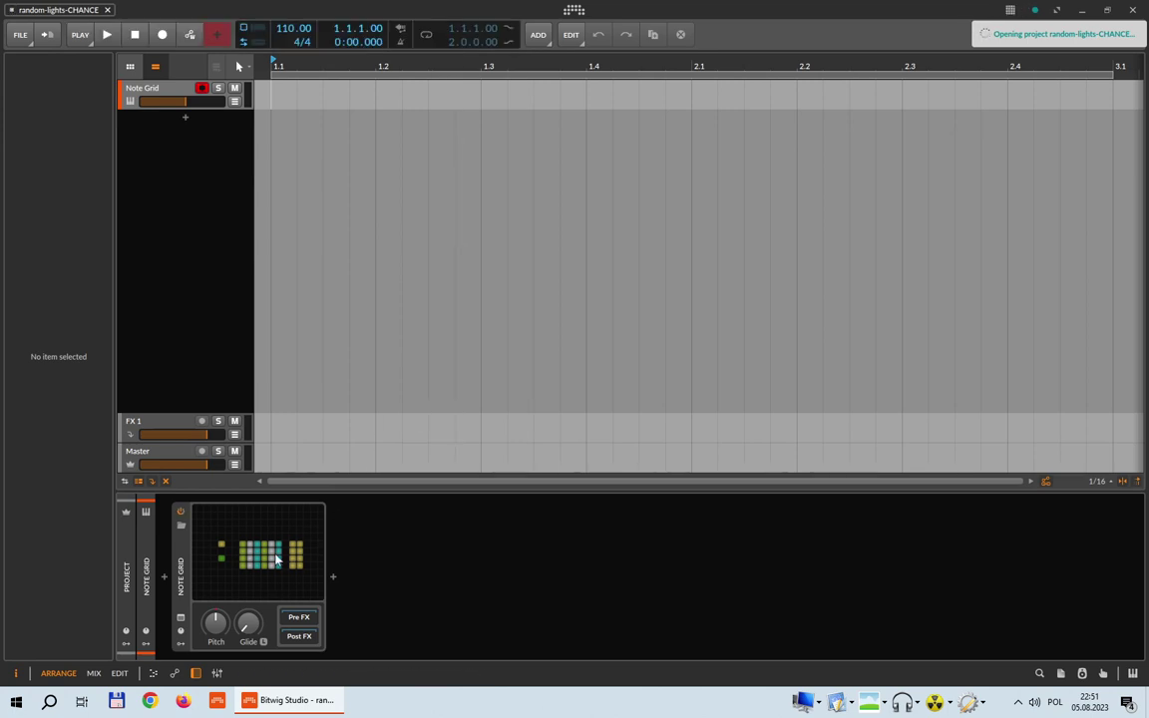
{"action": "left_click", "coordinate": [282, 551]}
{"action": "left_click_drag", "start_coordinate": [758, 180], "coordinate": [932, 413]}
{"action": "left_click_drag", "start_coordinate": [917, 232], "coordinate": [965, 233]}
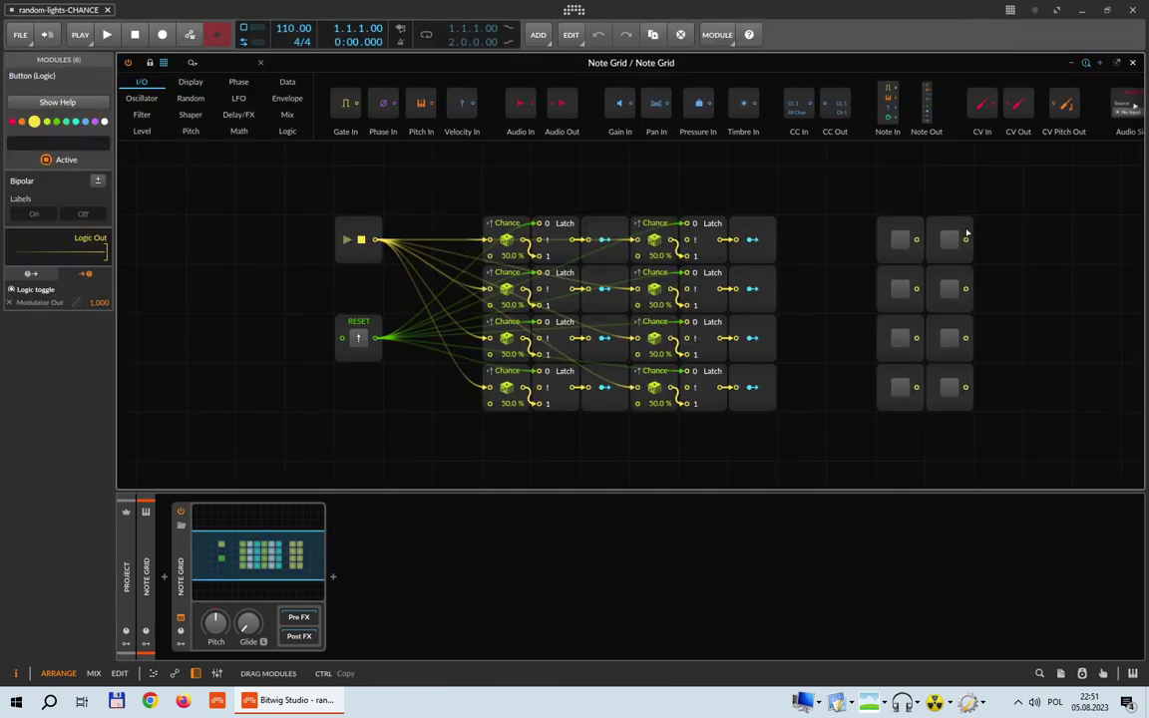
{"action": "left_click_drag", "start_coordinate": [673, 211], "coordinate": [716, 403]}
{"action": "left_click_drag", "start_coordinate": [723, 227], "coordinate": [772, 227]}
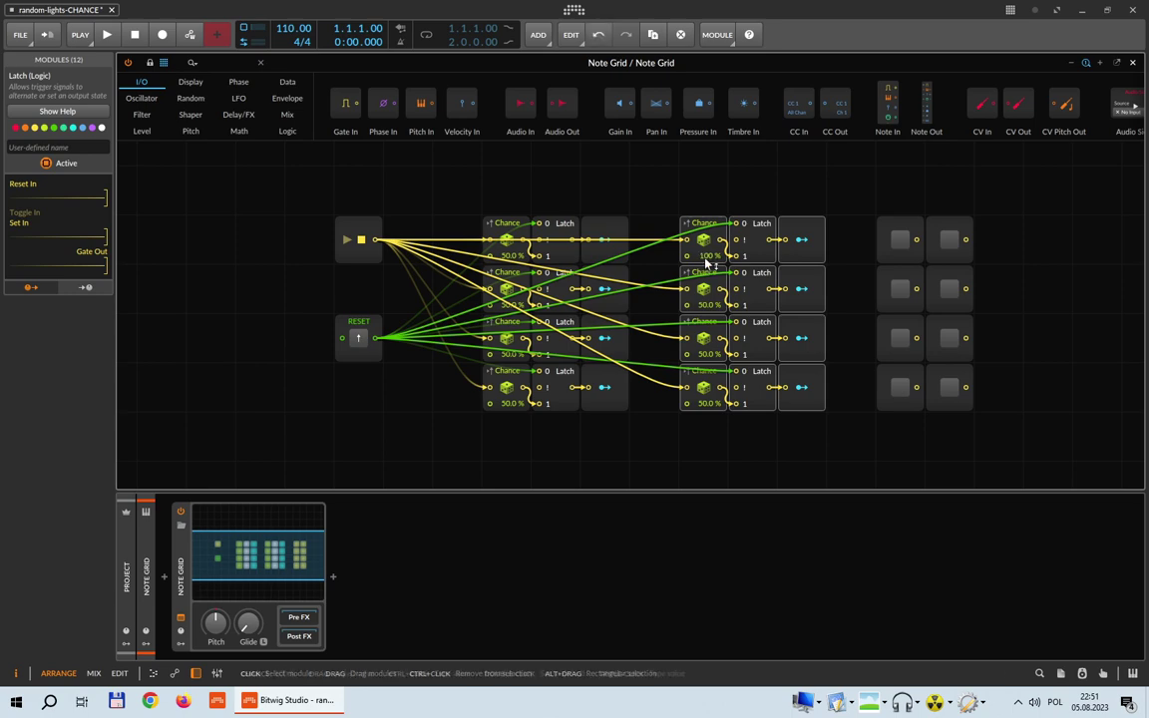
Move the RESET trigger module one grid cell right and one cell down.
{"action": "scroll", "coordinate": [632, 229], "scroll_direction": "up", "scroll_amount": 2}
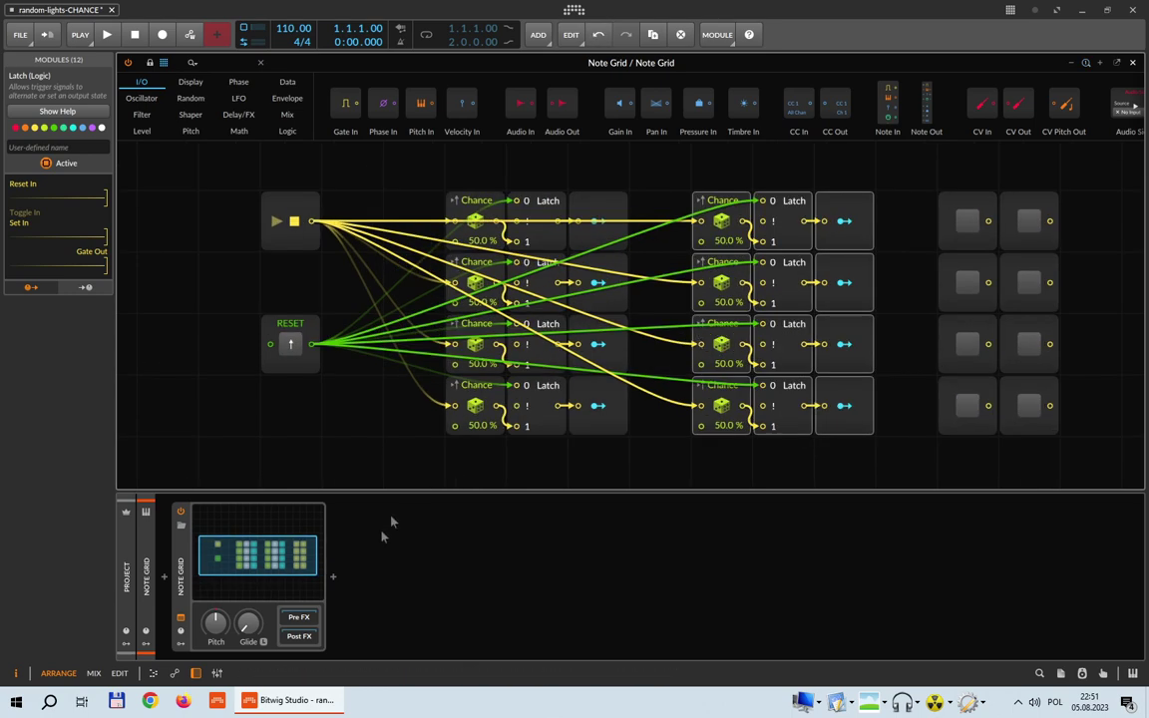
{"action": "left_click_drag", "start_coordinate": [292, 559], "coordinate": [296, 561]}
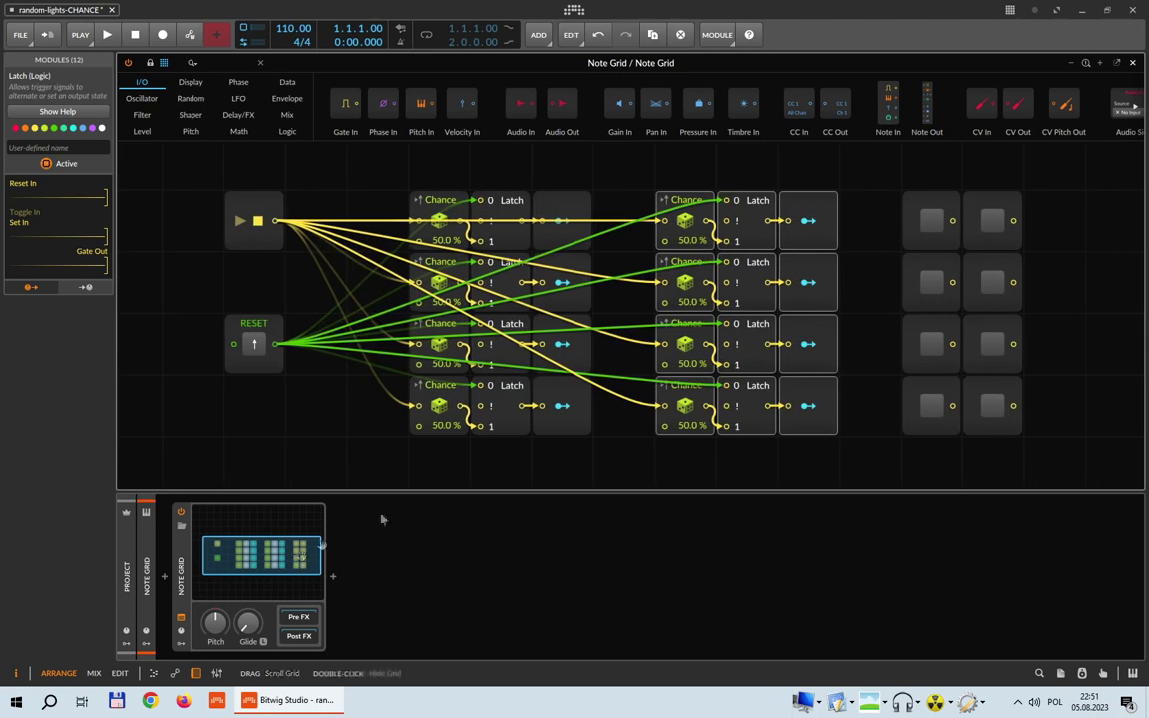
{"action": "left_click", "coordinate": [643, 459]}
{"action": "left_click_drag", "start_coordinate": [254, 325], "coordinate": [317, 385]}
{"action": "key", "text": "ctrl+z"}
{"action": "key", "text": "ctrl+shift+z"}
{"action": "scroll", "coordinate": [763, 309], "scroll_direction": "up", "scroll_amount": 2}
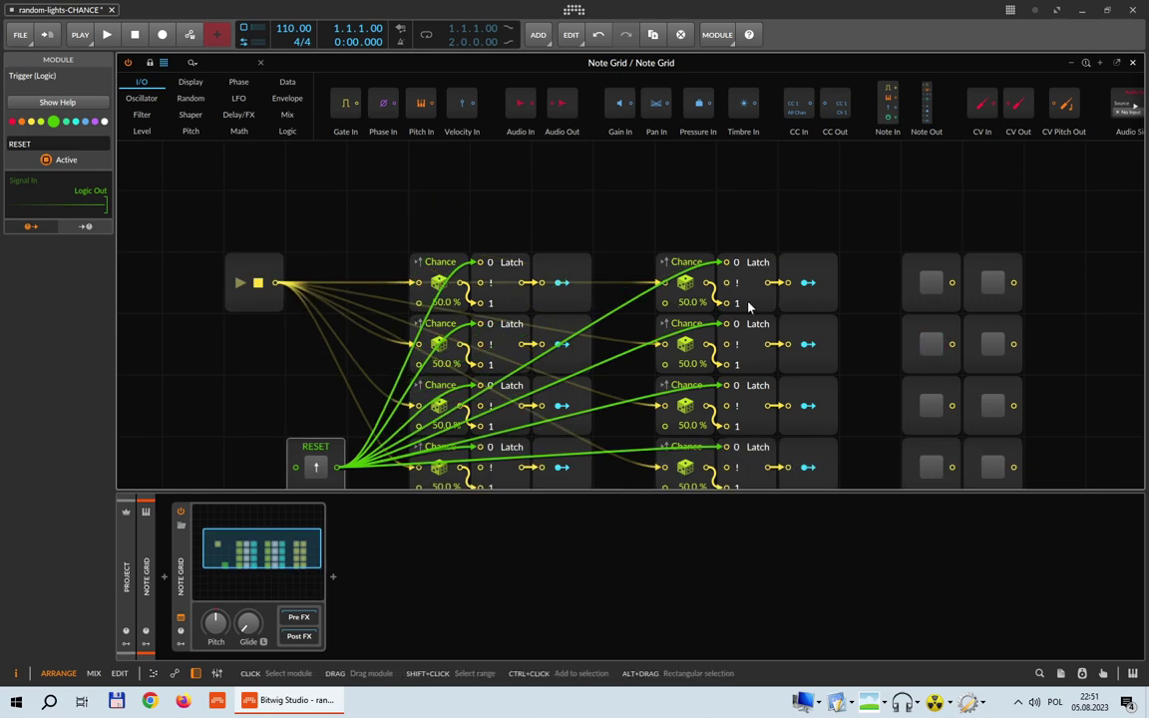
Pull the first row's second Chance module, its Latch and the first Button out of line to expose their wiring, then undo the Latch move.
{"action": "left_click_drag", "start_coordinate": [698, 267], "coordinate": [820, 195]}
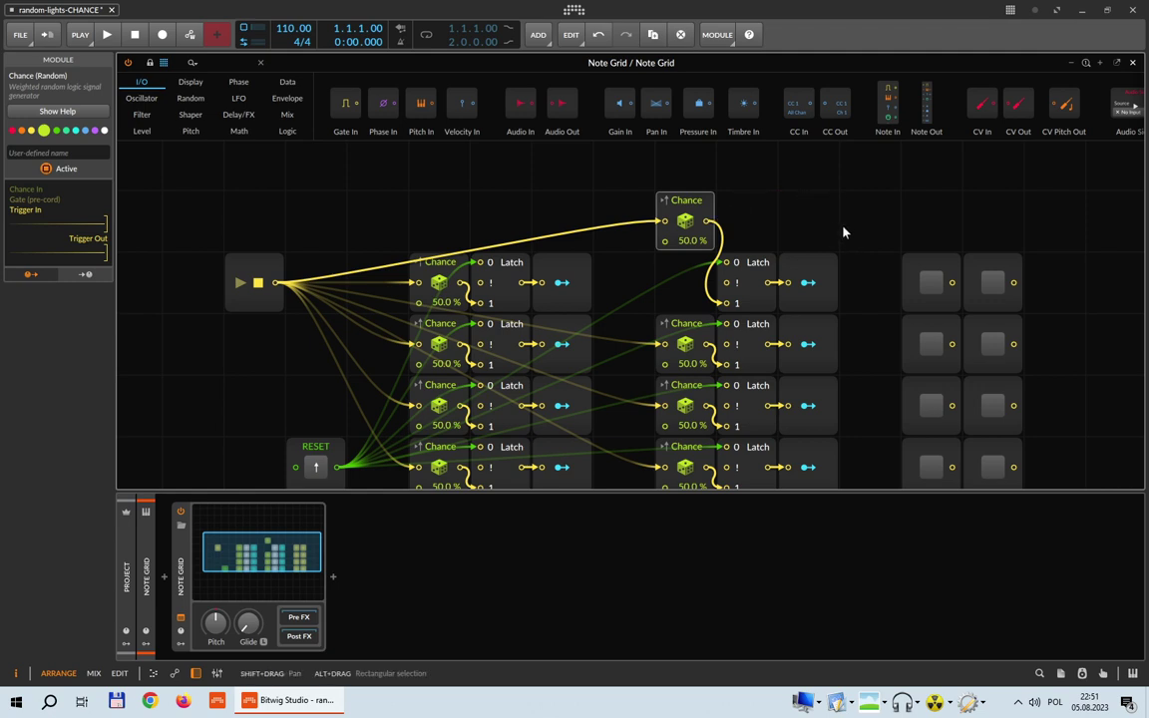
{"action": "left_click_drag", "start_coordinate": [930, 298], "coordinate": [930, 236]}
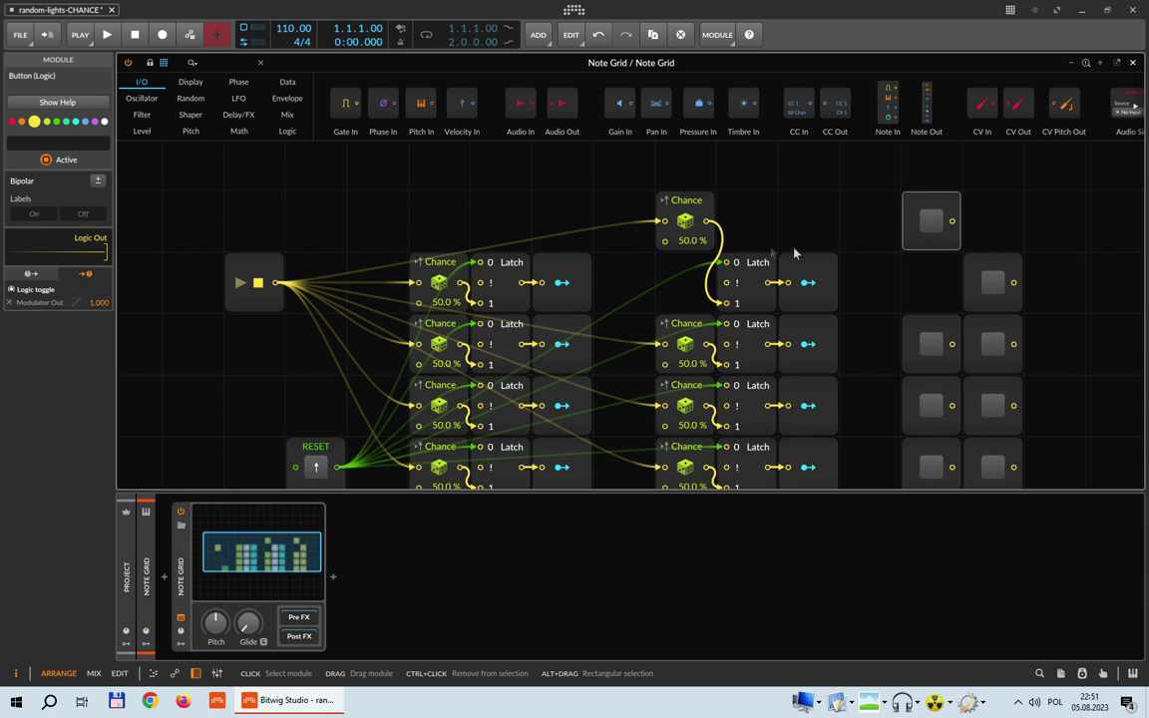
{"action": "left_click_drag", "start_coordinate": [688, 202], "coordinate": [626, 202]}
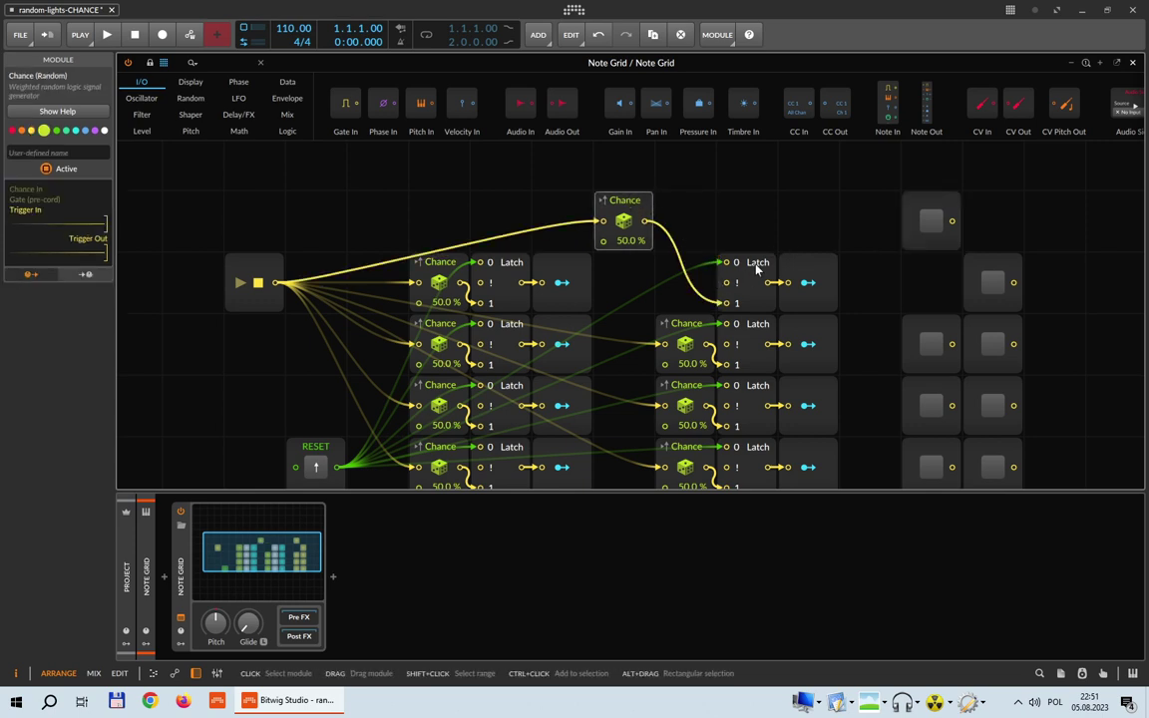
{"action": "left_click_drag", "start_coordinate": [757, 264], "coordinate": [758, 203]}
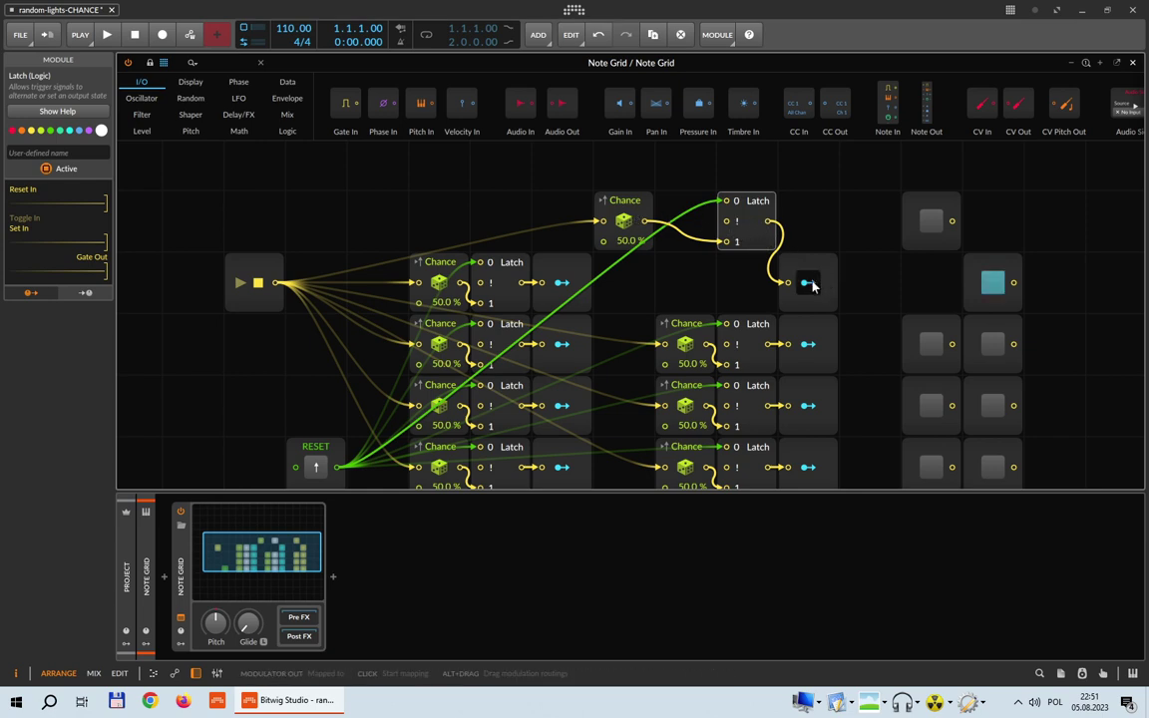
{"action": "key", "text": "ctrl+z"}
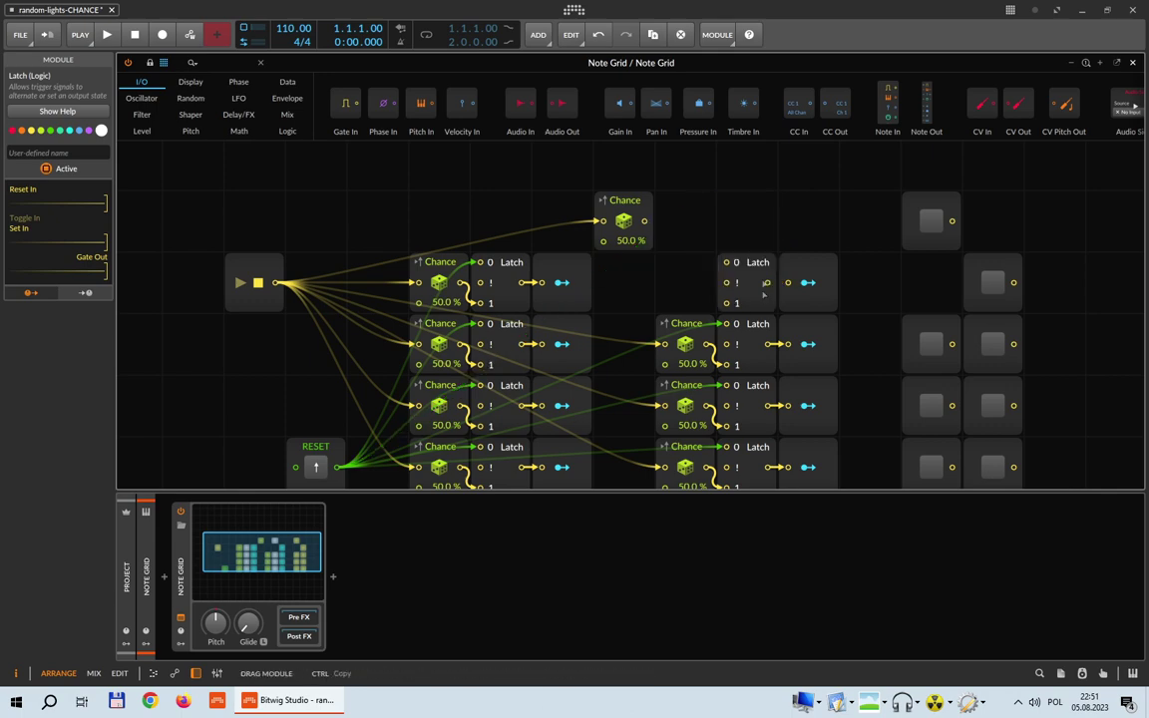
Return the displaced Chance module and Button to the first row and move the RESET trigger up one grid cell.
{"action": "left_click_drag", "start_coordinate": [629, 250], "coordinate": [690, 313]}
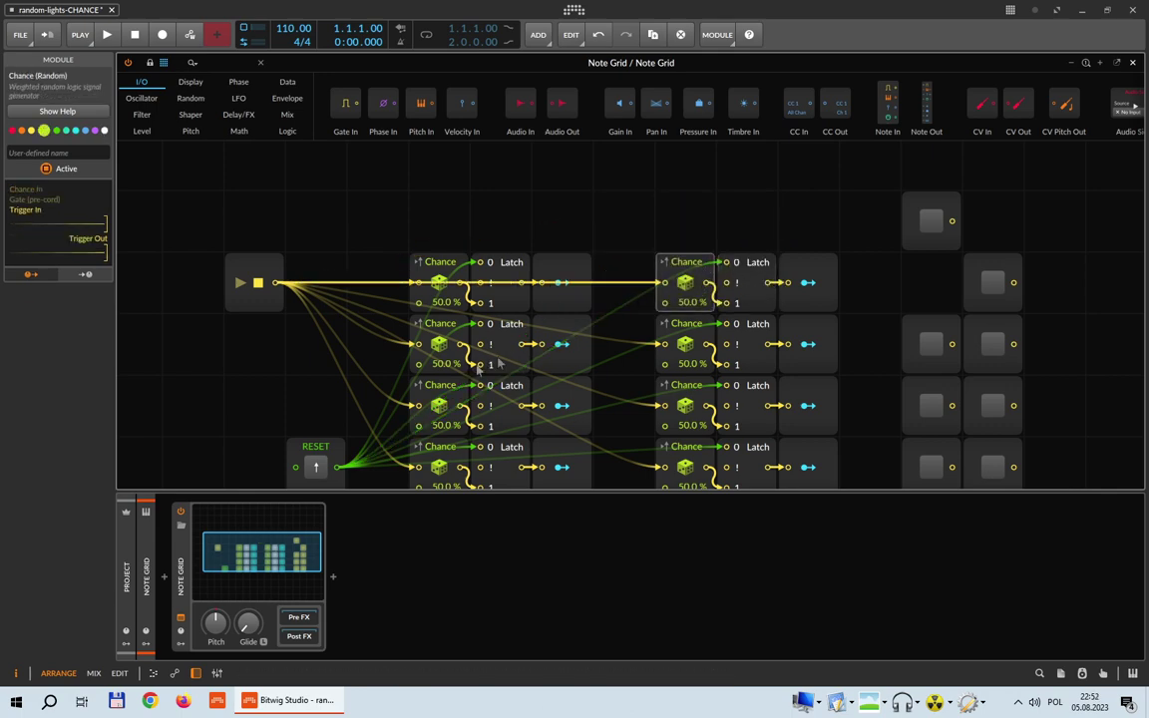
{"action": "left_click_drag", "start_coordinate": [335, 451], "coordinate": [335, 390]}
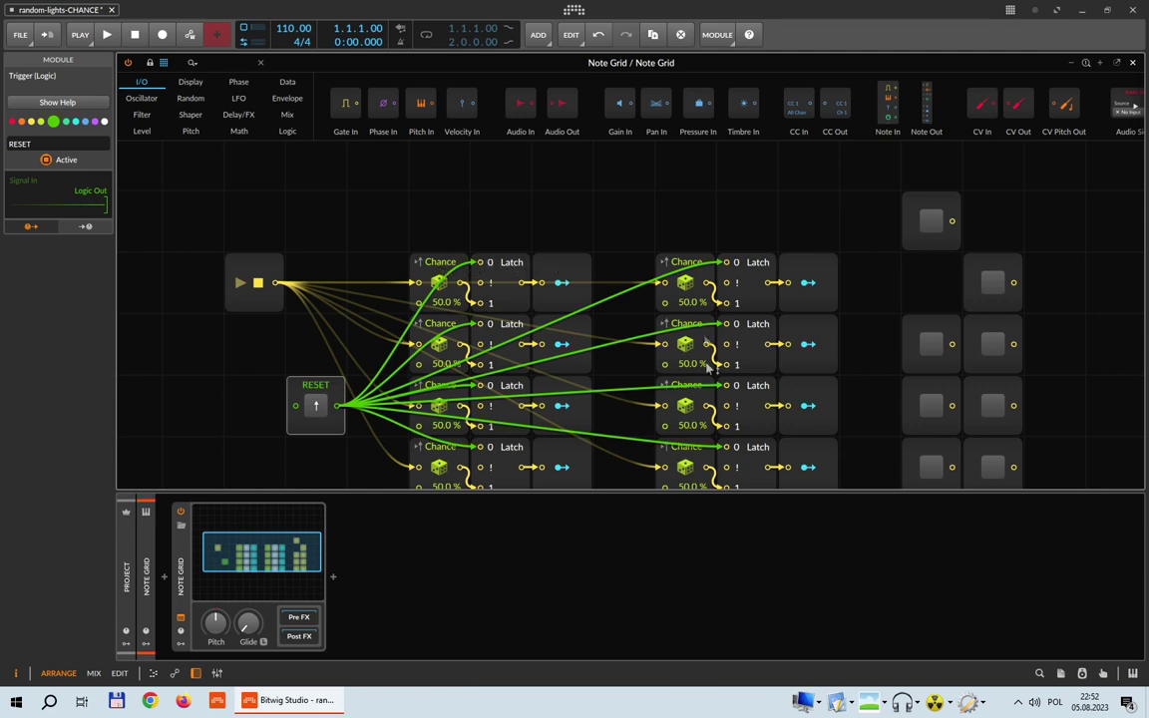
{"action": "left_click_drag", "start_coordinate": [947, 234], "coordinate": [947, 296]}
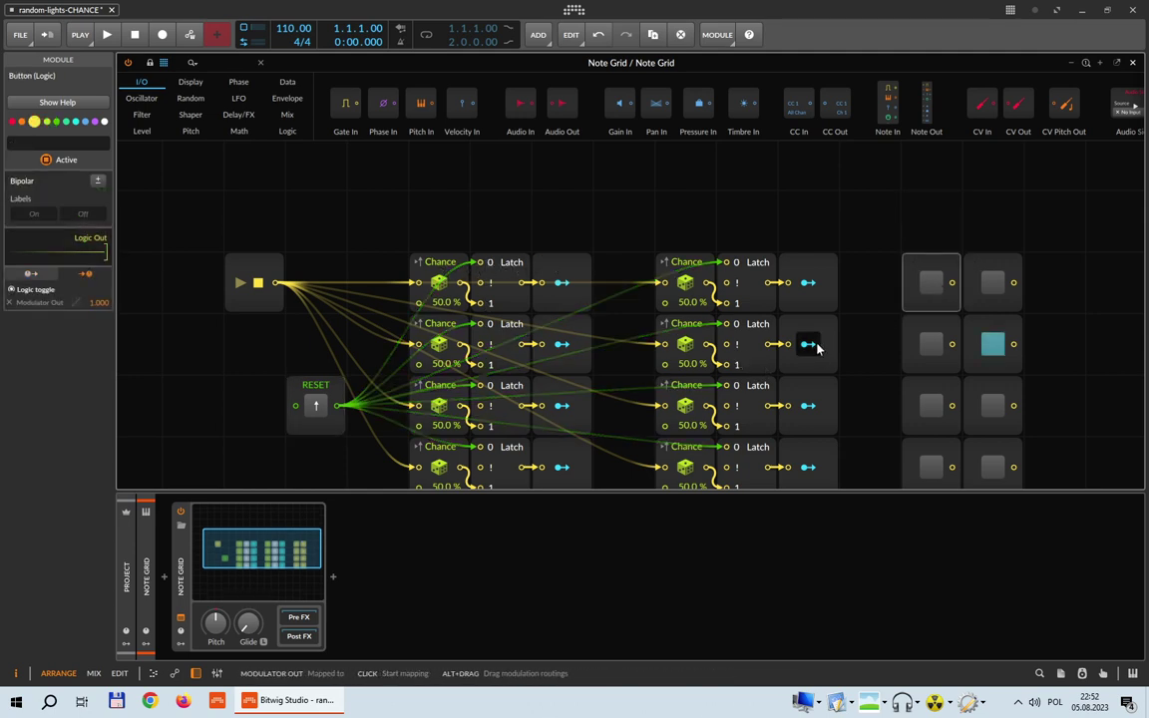
{"action": "scroll", "coordinate": [816, 346], "scroll_direction": "down", "scroll_amount": 2}
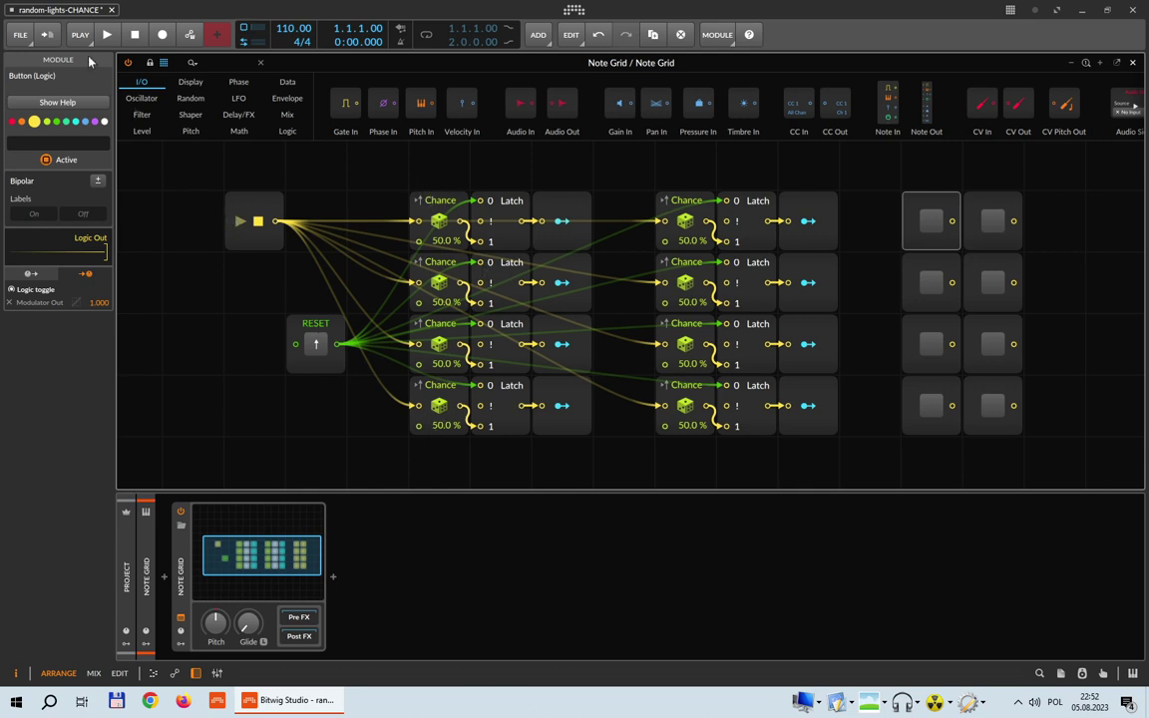
Run the Chance patch three times with the transport, clearing the lights with RESET between runs, to compare the random patterns.
{"action": "left_click", "coordinate": [238, 221]}
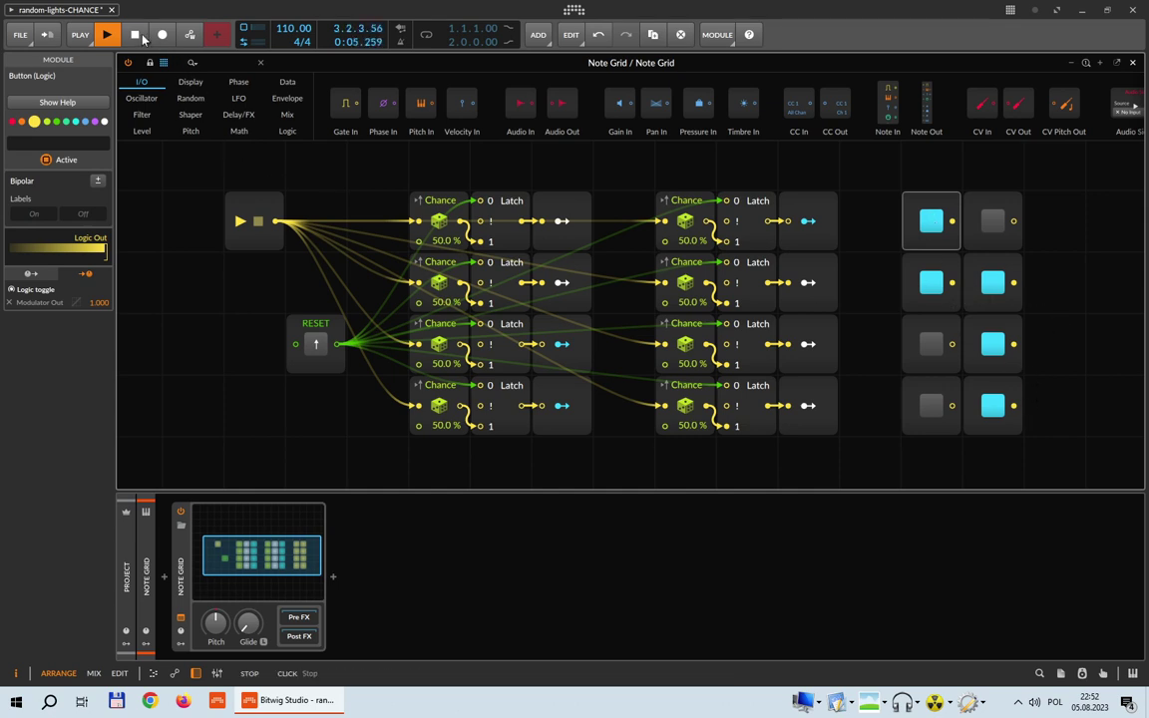
{"action": "left_click", "coordinate": [110, 37]}
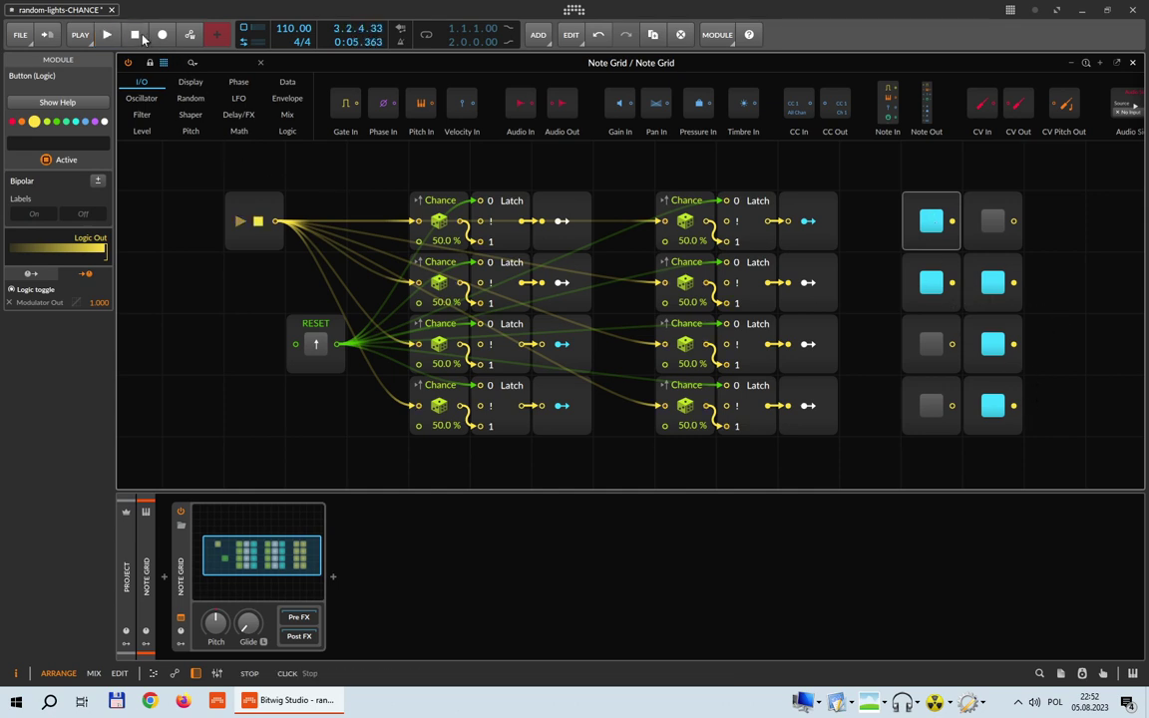
{"action": "left_click", "coordinate": [314, 346]}
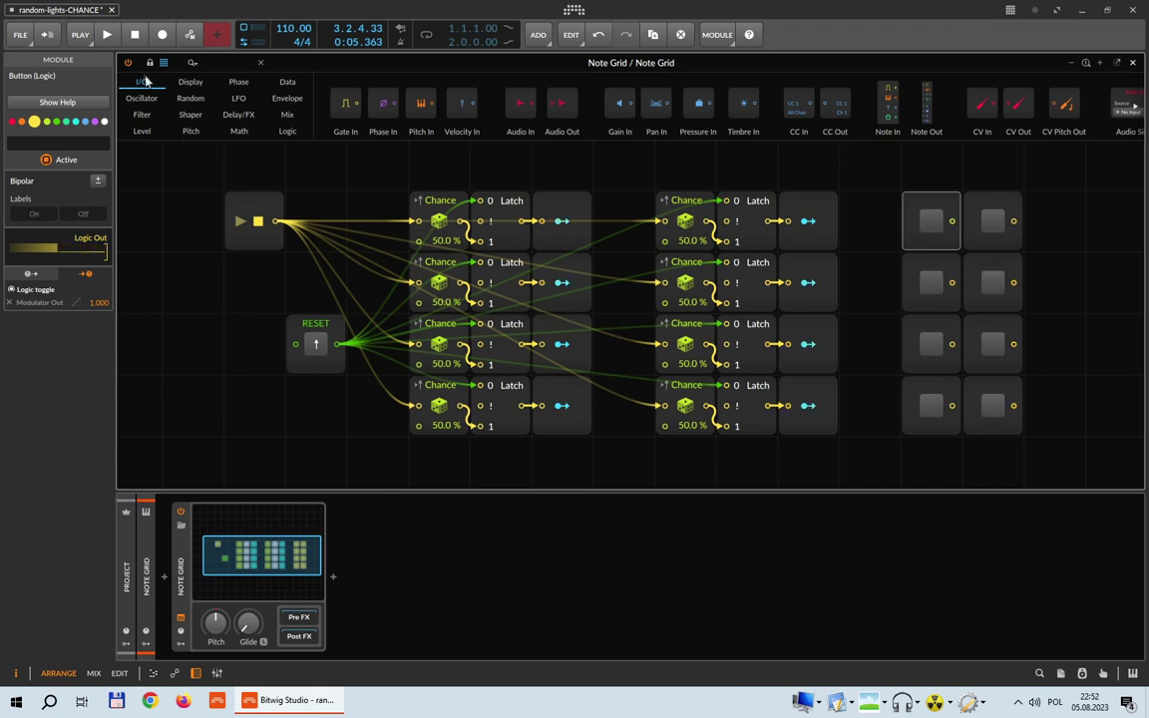
{"action": "left_click", "coordinate": [110, 36]}
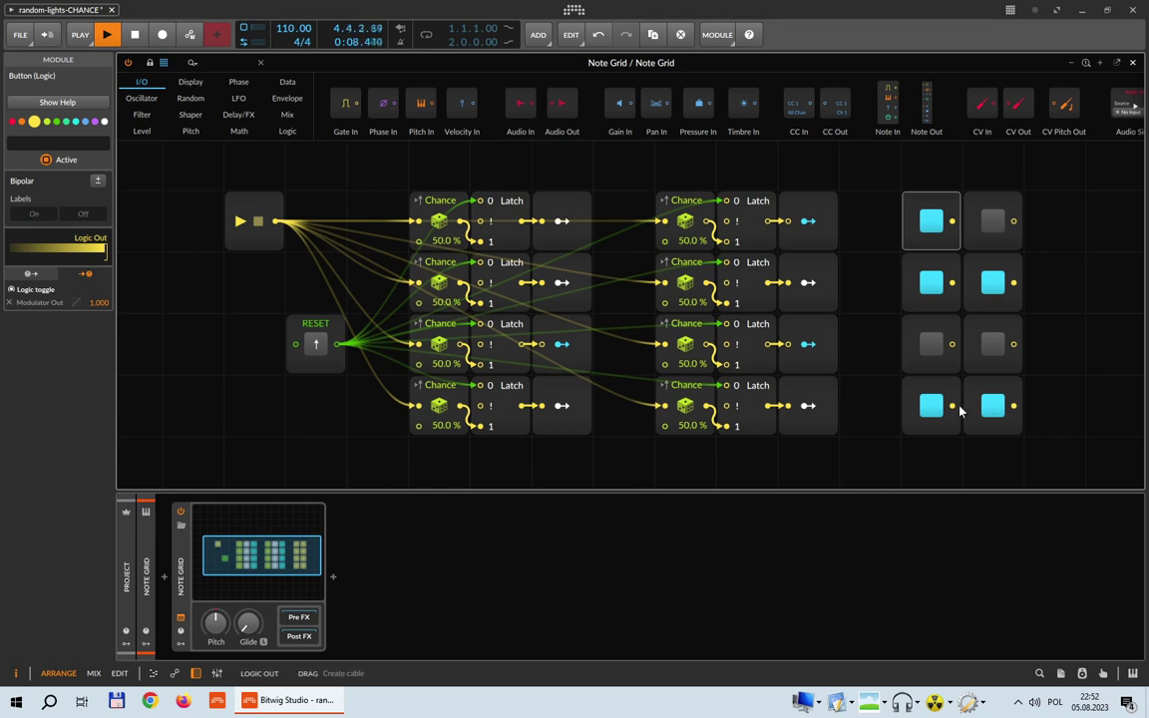
{"action": "left_click", "coordinate": [136, 37]}
{"action": "left_click", "coordinate": [107, 36]}
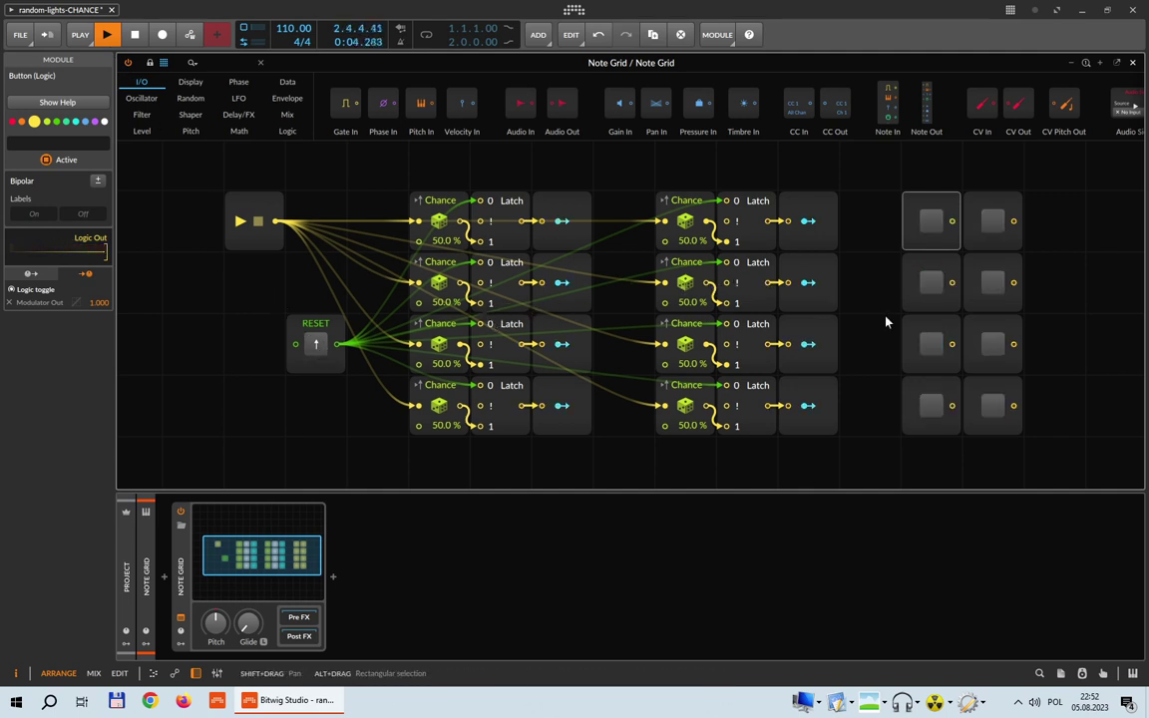
Select the RESET trigger, then close the random-lights-CHANCE project with its changes saved.
{"action": "mouse_move", "coordinate": [299, 321]}
{"action": "left_mouse_down"}
{"action": "mouse_move", "coordinate": [287, 252]}
{"action": "mouse_move", "coordinate": [296, 319]}
{"action": "left_mouse_up"}
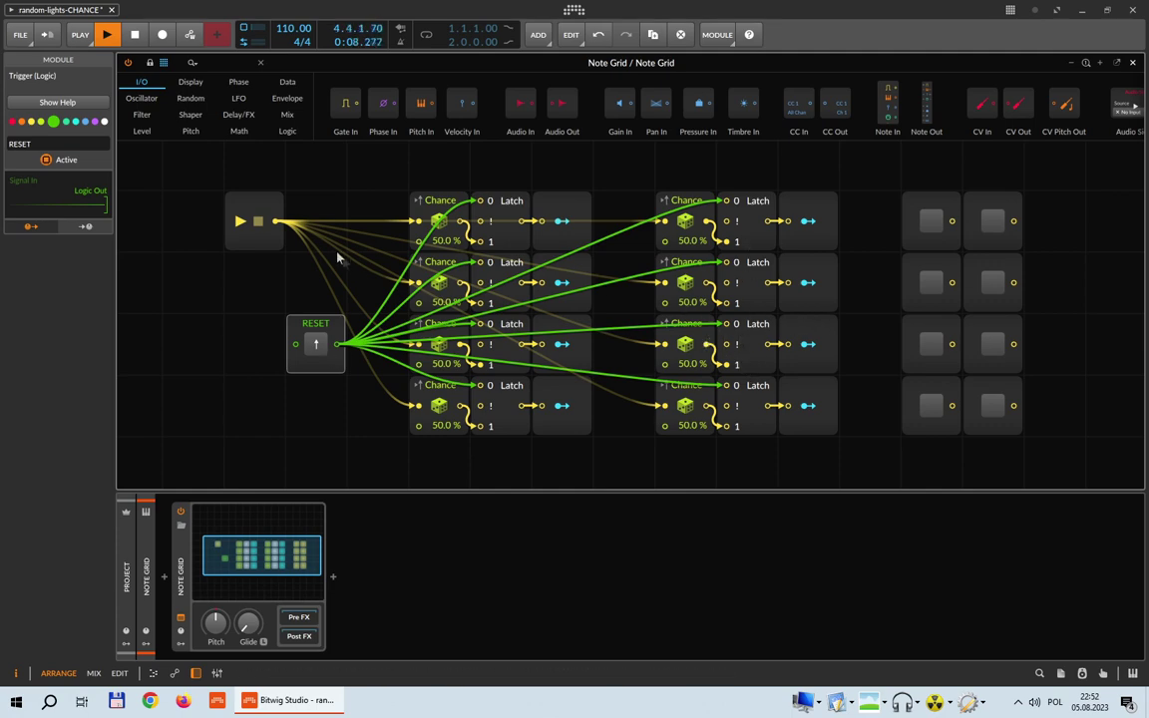
{"action": "left_click", "coordinate": [1131, 9]}
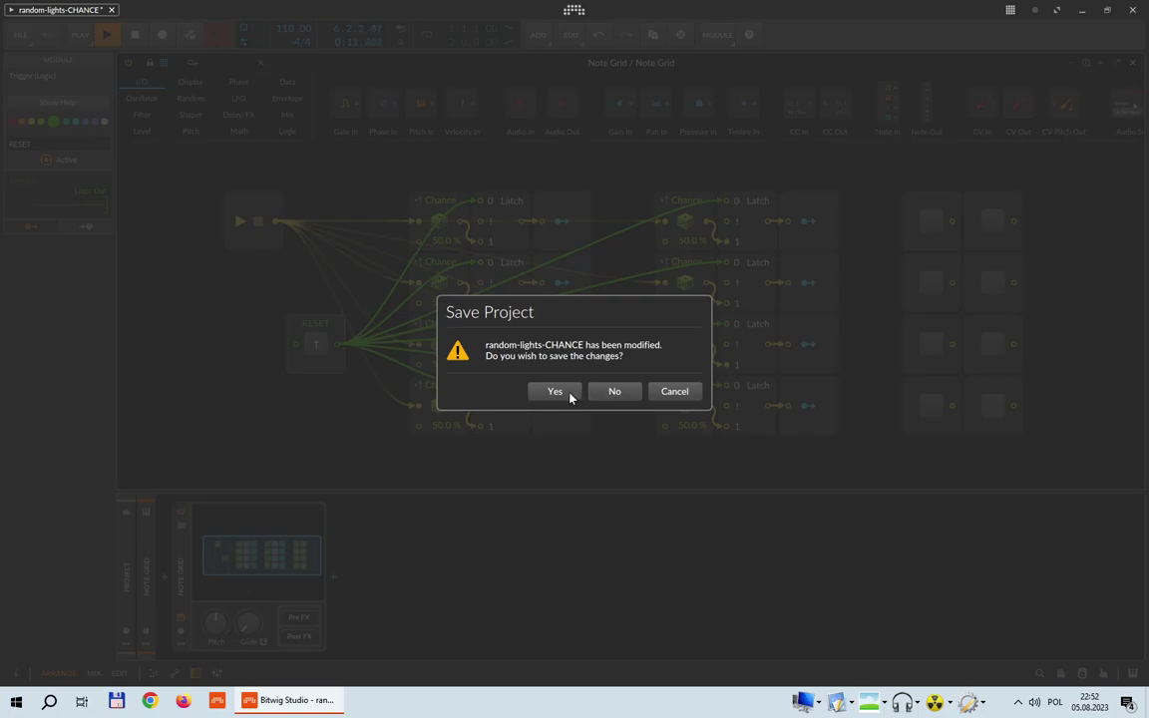
{"action": "left_click", "coordinate": [566, 392]}
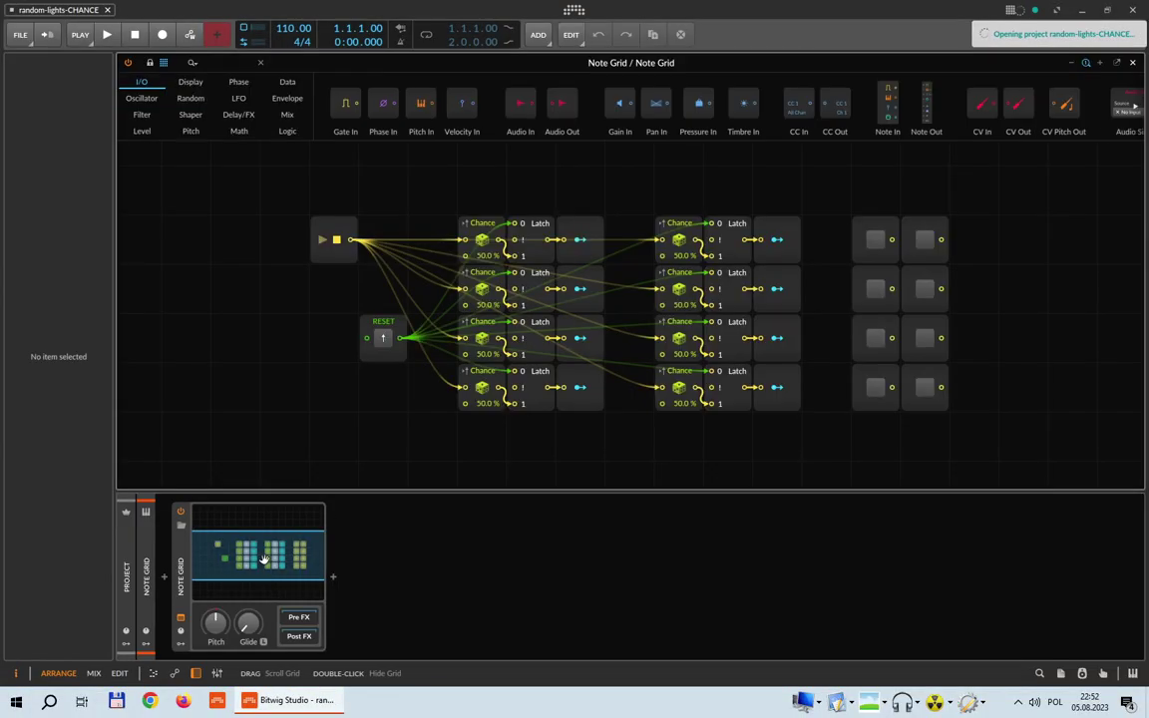
Play the reloaded Chance patch twice without clearing between runs, then clear the lights with RESET.
{"action": "left_click", "coordinate": [107, 35]}
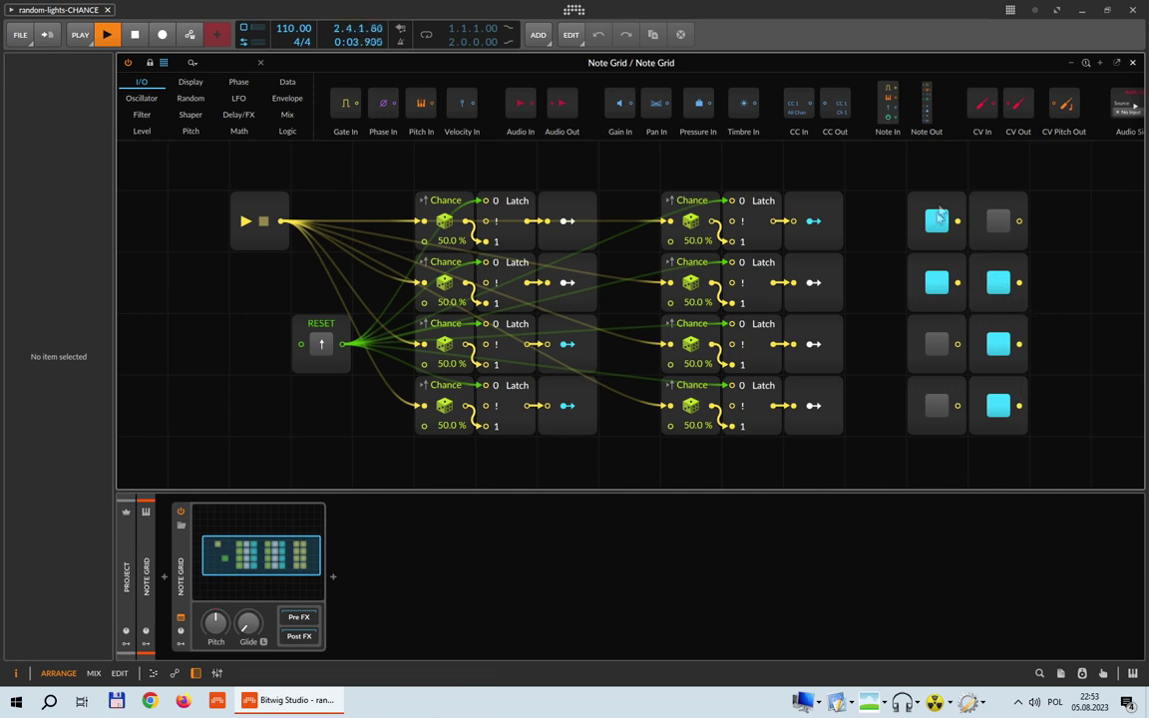
{"action": "left_click", "coordinate": [135, 36]}
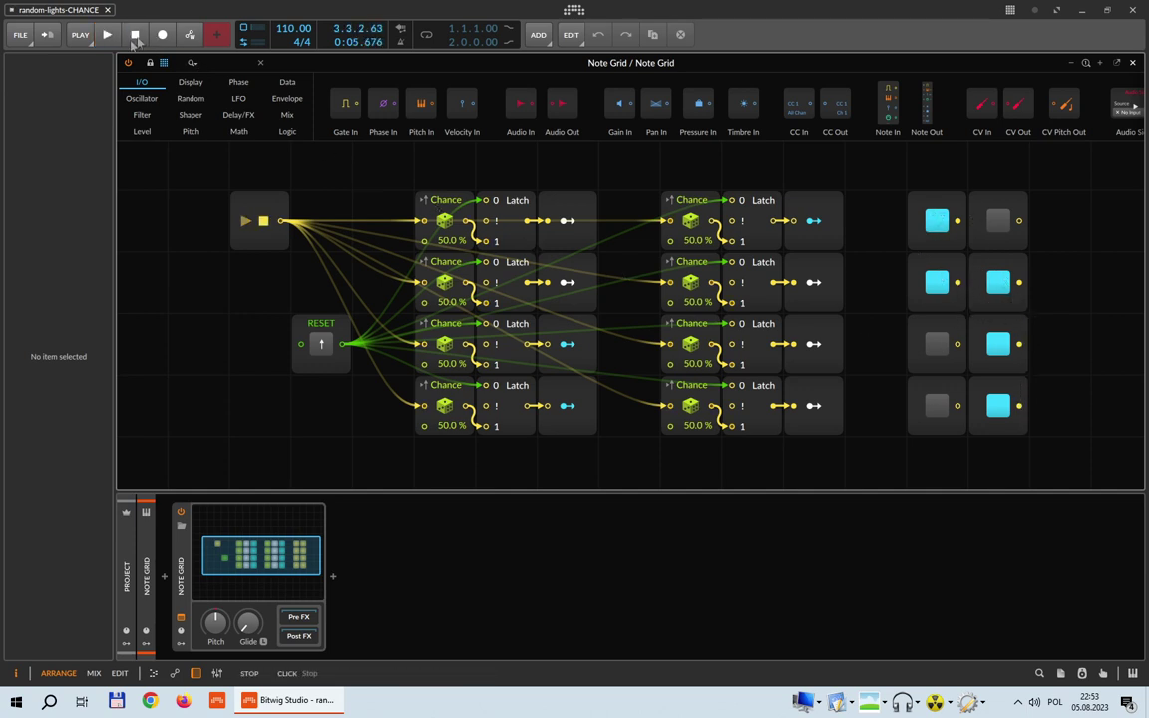
{"action": "left_click", "coordinate": [114, 40]}
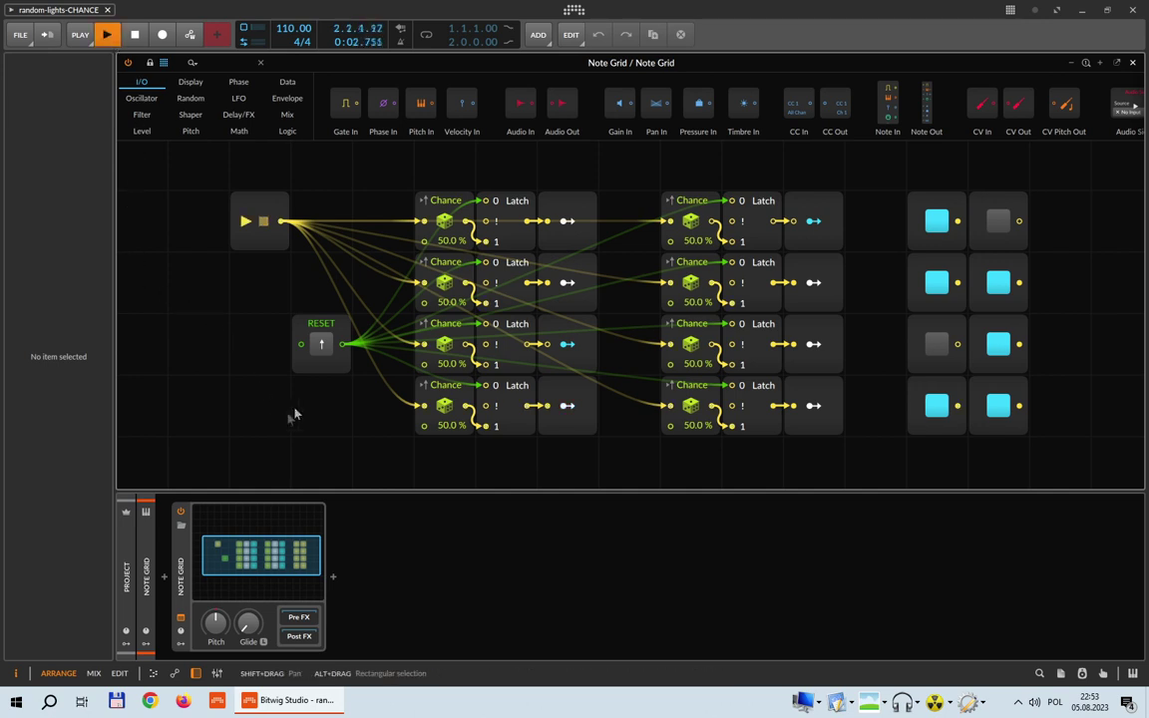
{"action": "left_click", "coordinate": [321, 344]}
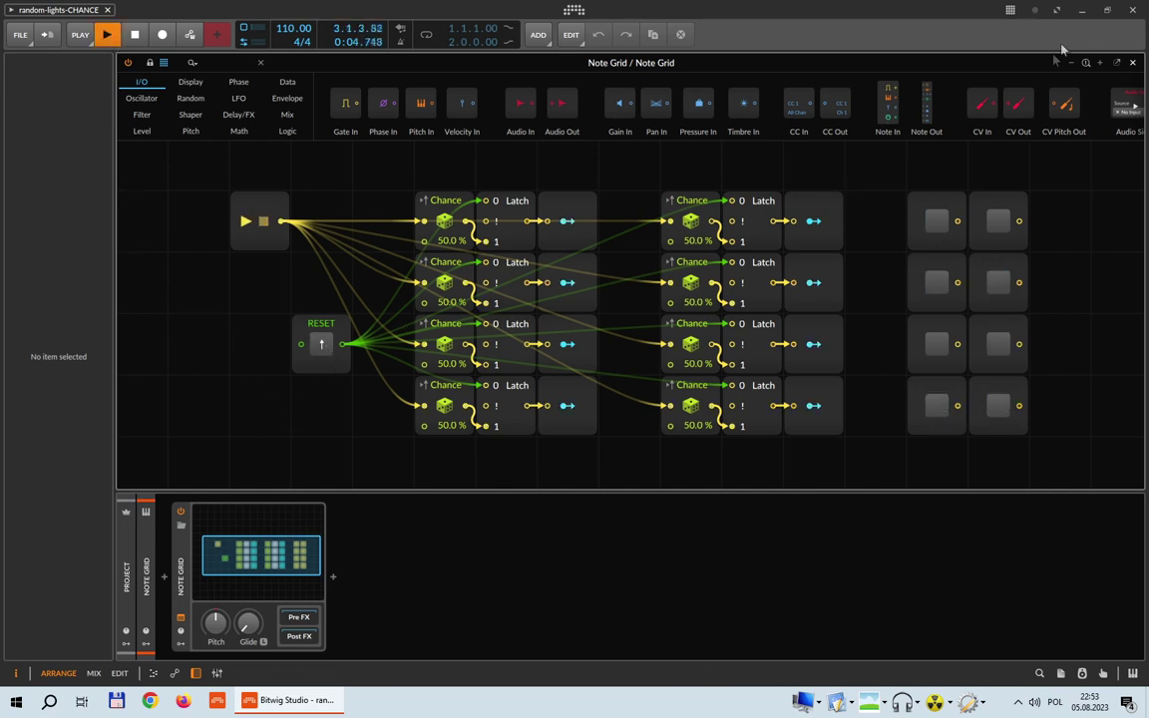
Close and reload random-lights-CHANCE, play it twice to compare the light patterns, and inspect the first Chance module.
{"action": "left_click", "coordinate": [1135, 10]}
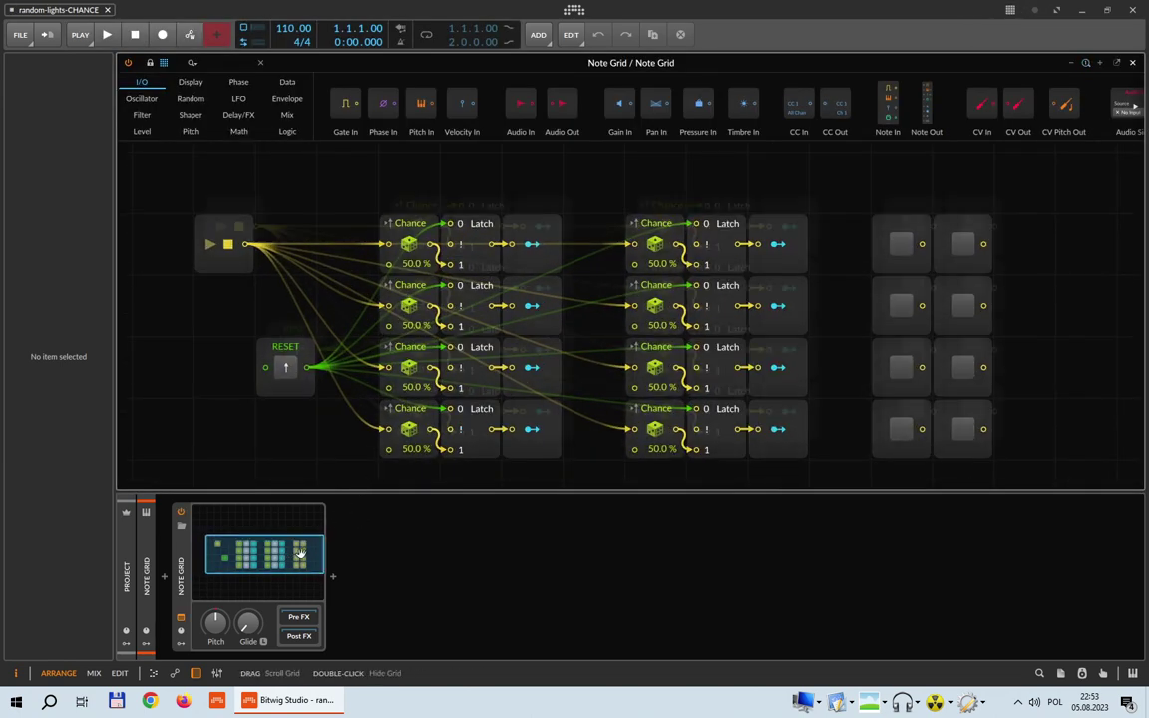
{"action": "left_click", "coordinate": [106, 35]}
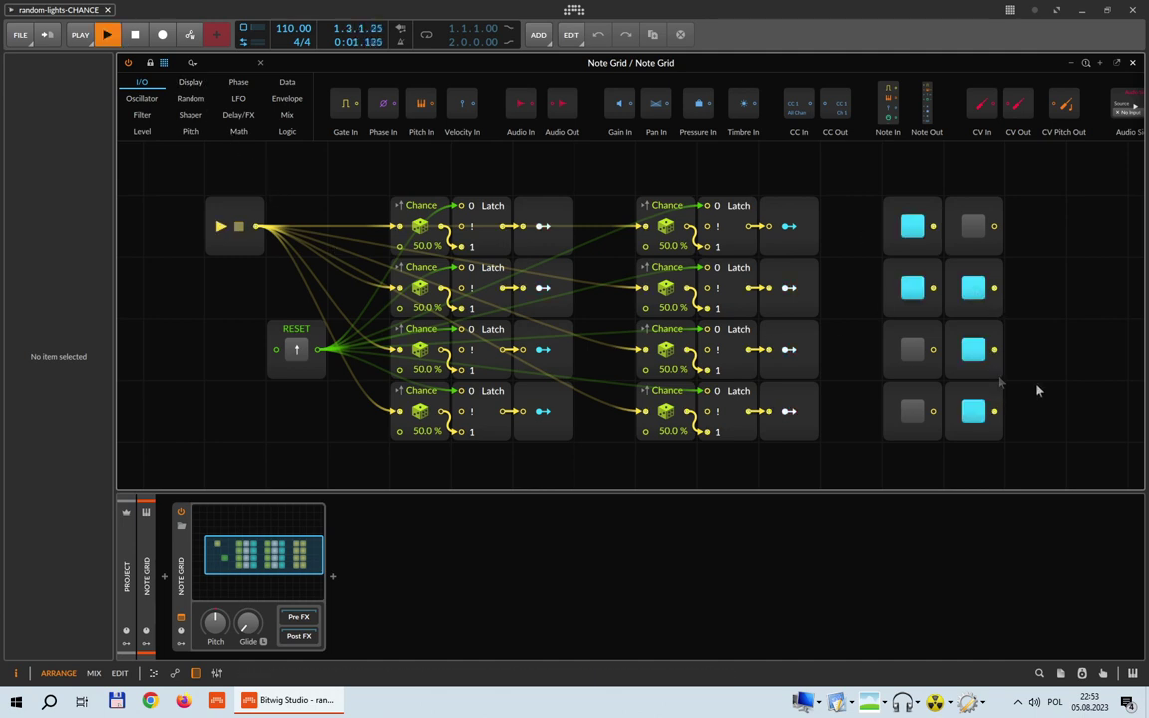
{"action": "key", "text": "space"}
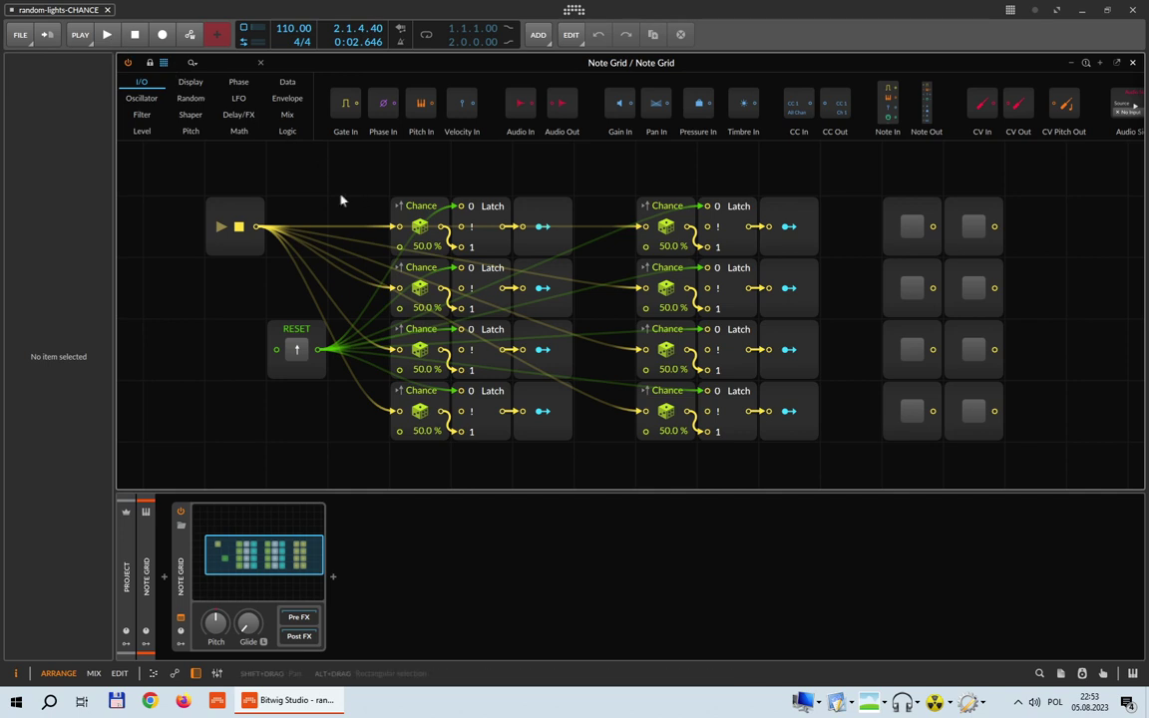
{"action": "left_click", "coordinate": [107, 34]}
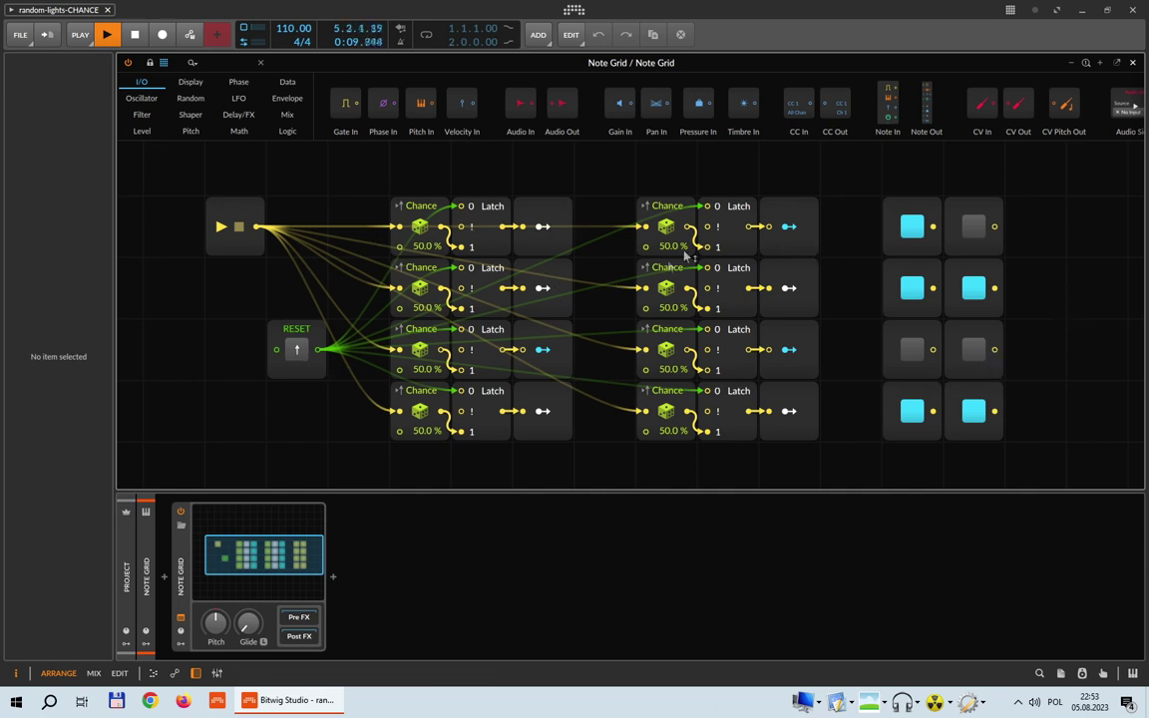
{"action": "left_click", "coordinate": [413, 216]}
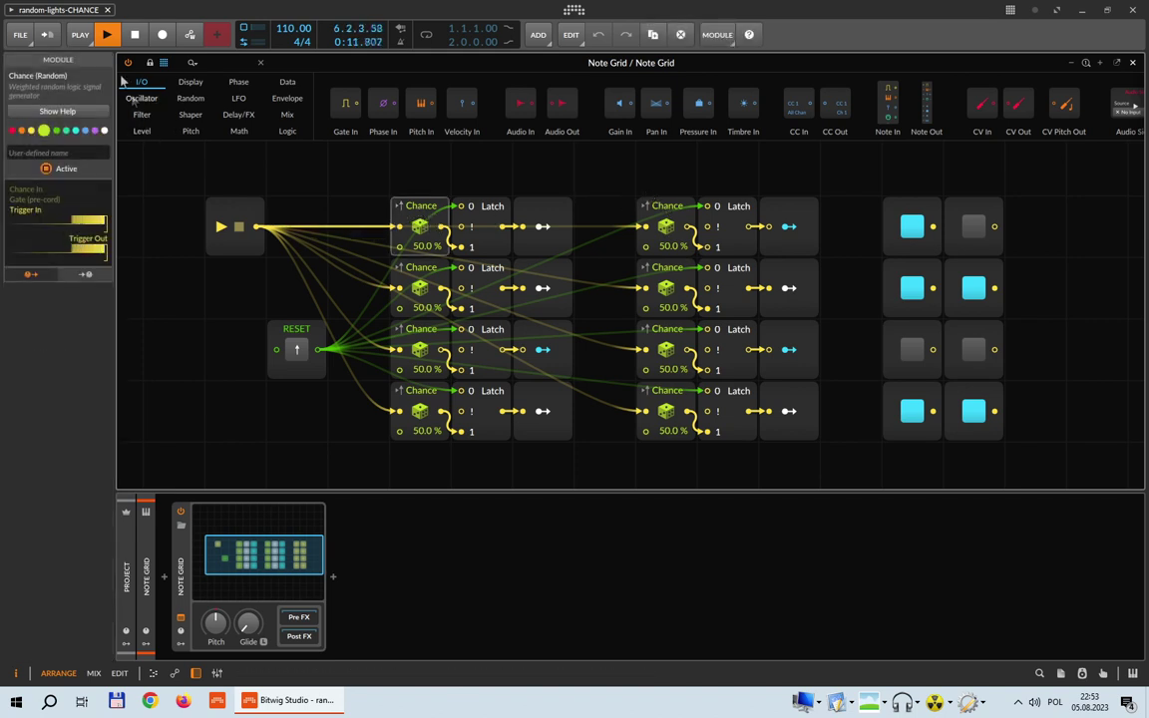
{"action": "key", "text": "space"}
{"action": "scroll", "coordinate": [451, 239], "scroll_direction": "up", "scroll_amount": 2}
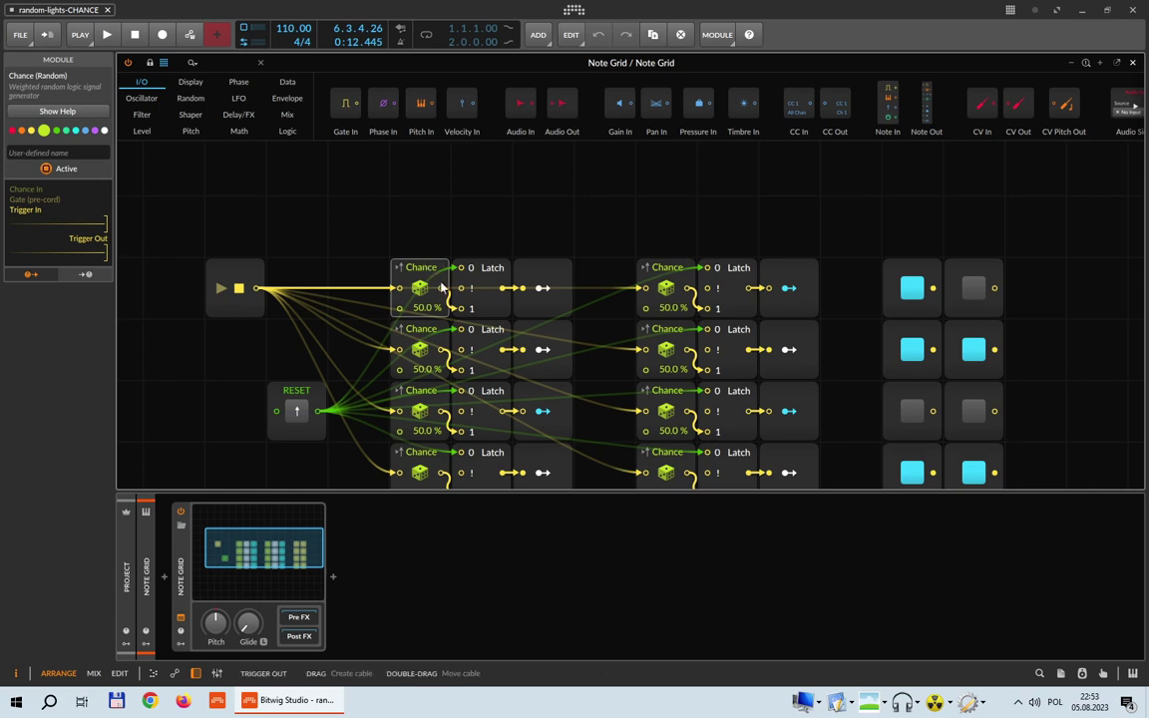
{"action": "scroll", "coordinate": [452, 279], "scroll_direction": "down", "scroll_amount": 2}
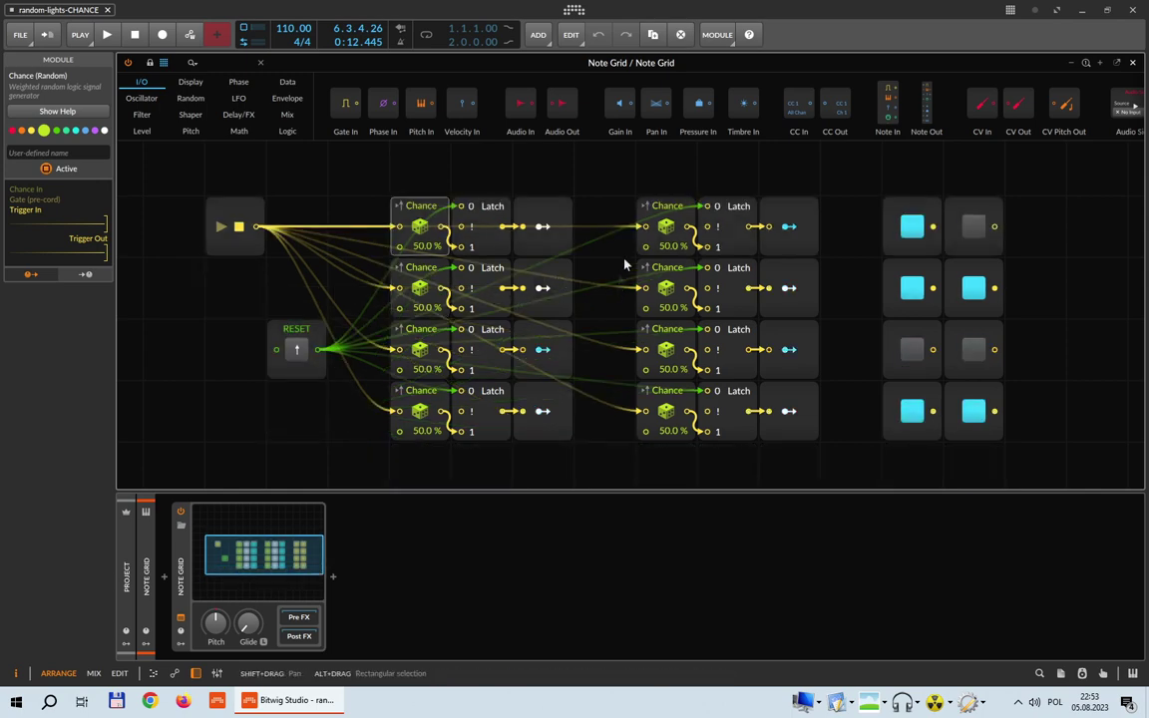
Leave the Chance project, open random-lights-PROBABILITIES and clear its lights with RESET.
{"action": "left_click", "coordinate": [1083, 10]}
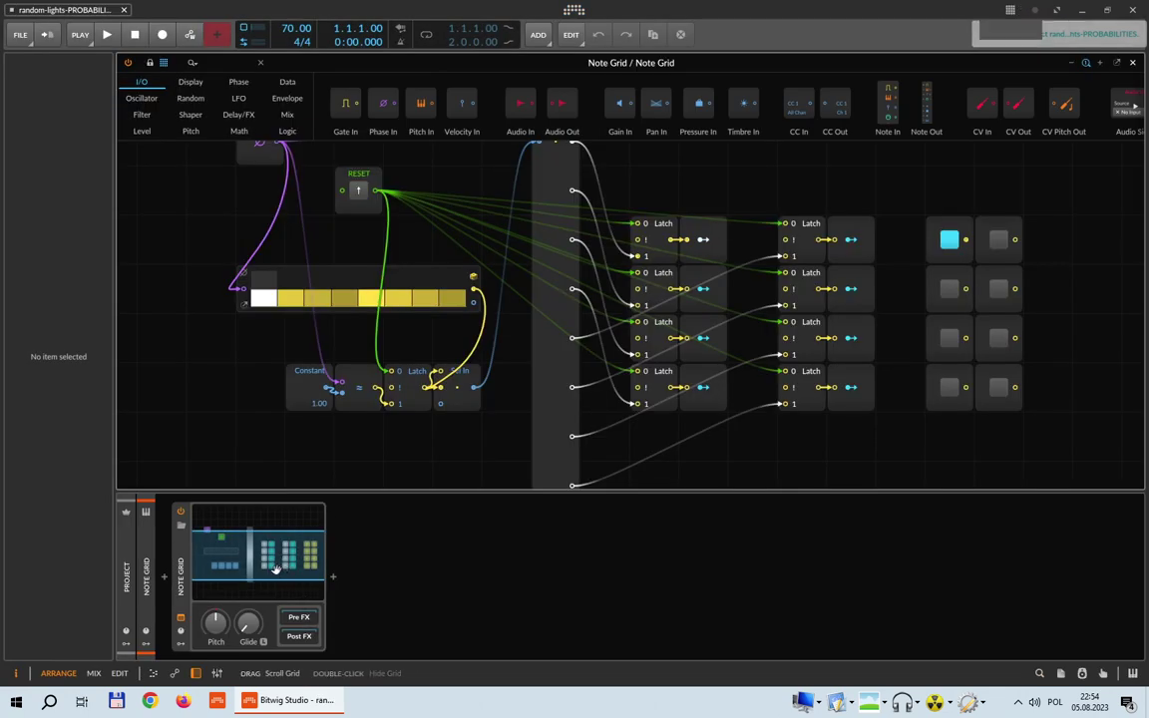
{"action": "left_click_drag", "start_coordinate": [276, 570], "coordinate": [267, 566]}
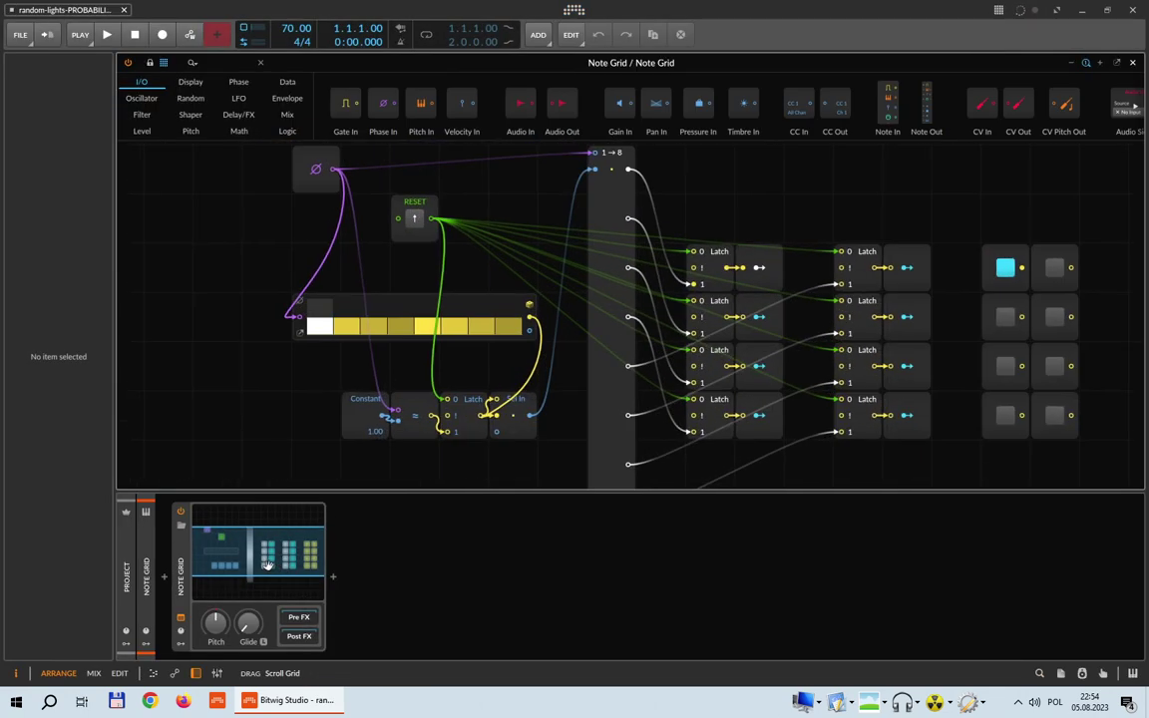
{"action": "left_click", "coordinate": [412, 218]}
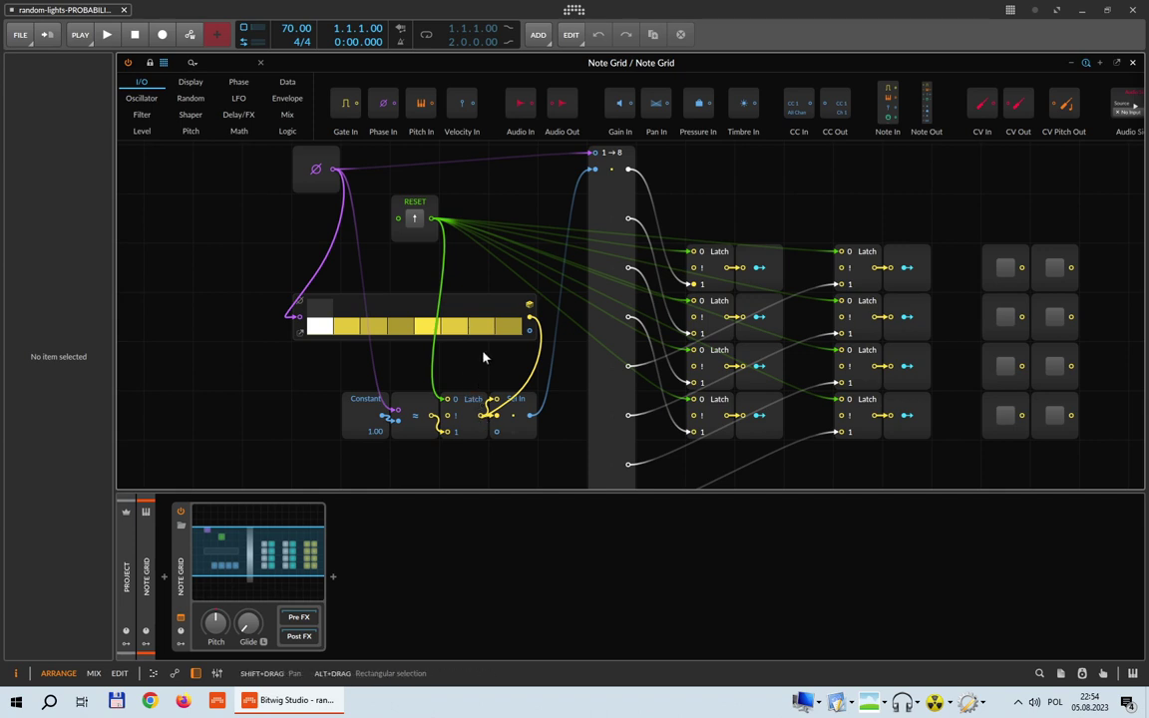
Enlarge the Probabilities module by one grid row so its steps are taller, and select the Phase In module.
{"action": "left_click", "coordinate": [301, 329]}
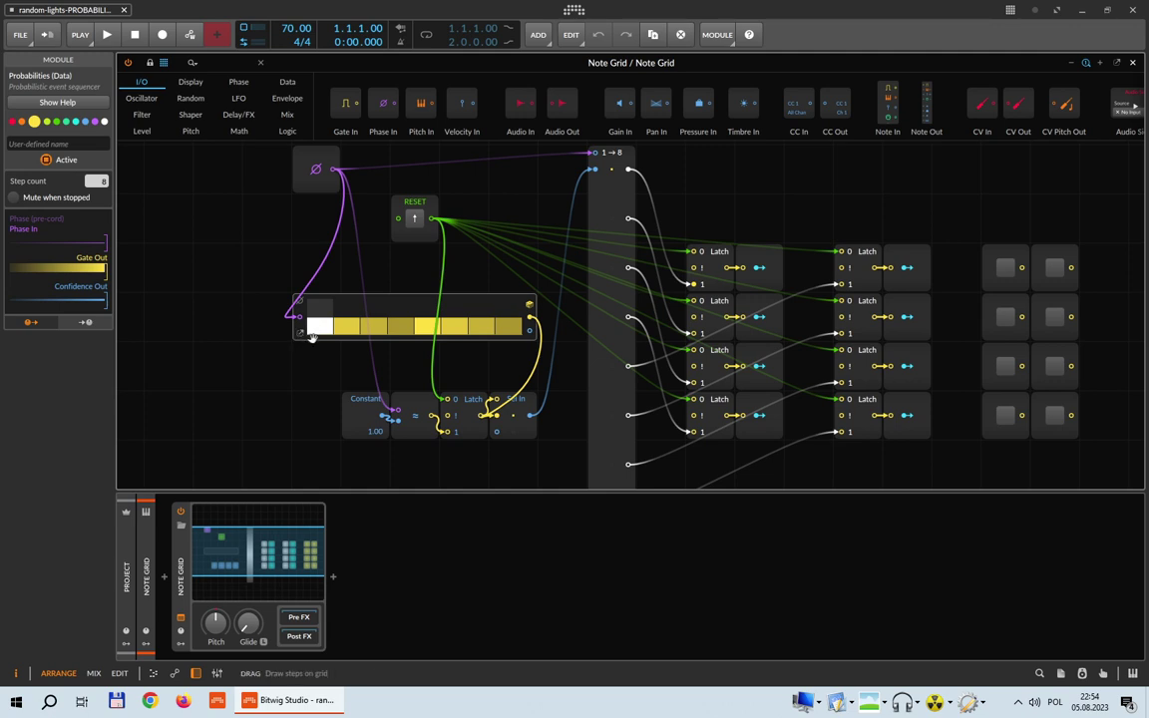
{"action": "mouse_move", "coordinate": [307, 350]}
{"action": "left_mouse_down"}
{"action": "mouse_move", "coordinate": [307, 404]}
{"action": "mouse_move", "coordinate": [296, 339]}
{"action": "left_mouse_up"}
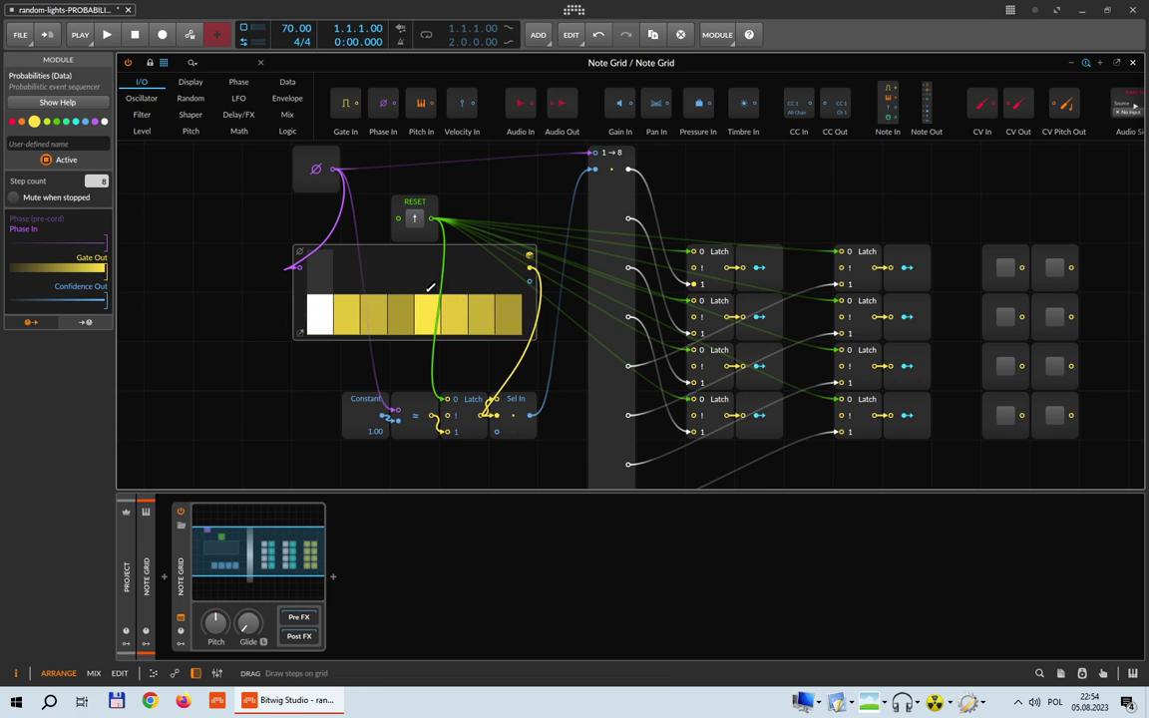
{"action": "mouse_move", "coordinate": [317, 169]}
{"action": "left_mouse_down"}
{"action": "mouse_move", "coordinate": [218, 172]}
{"action": "mouse_move", "coordinate": [317, 170]}
{"action": "left_mouse_up"}
{"action": "key", "text": "ctrl+z"}
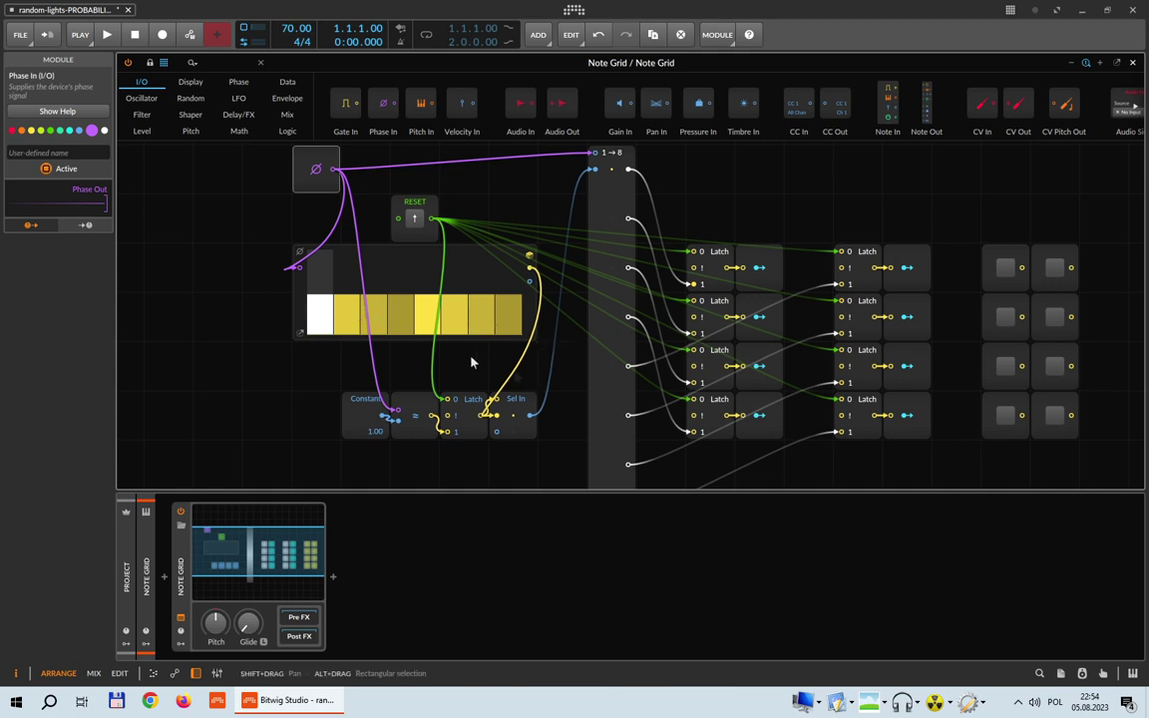
Move the RESET trigger one grid cell right, and inspect the Probabilities module and the first Latch.
{"action": "left_click_drag", "start_coordinate": [421, 221], "coordinate": [470, 222]}
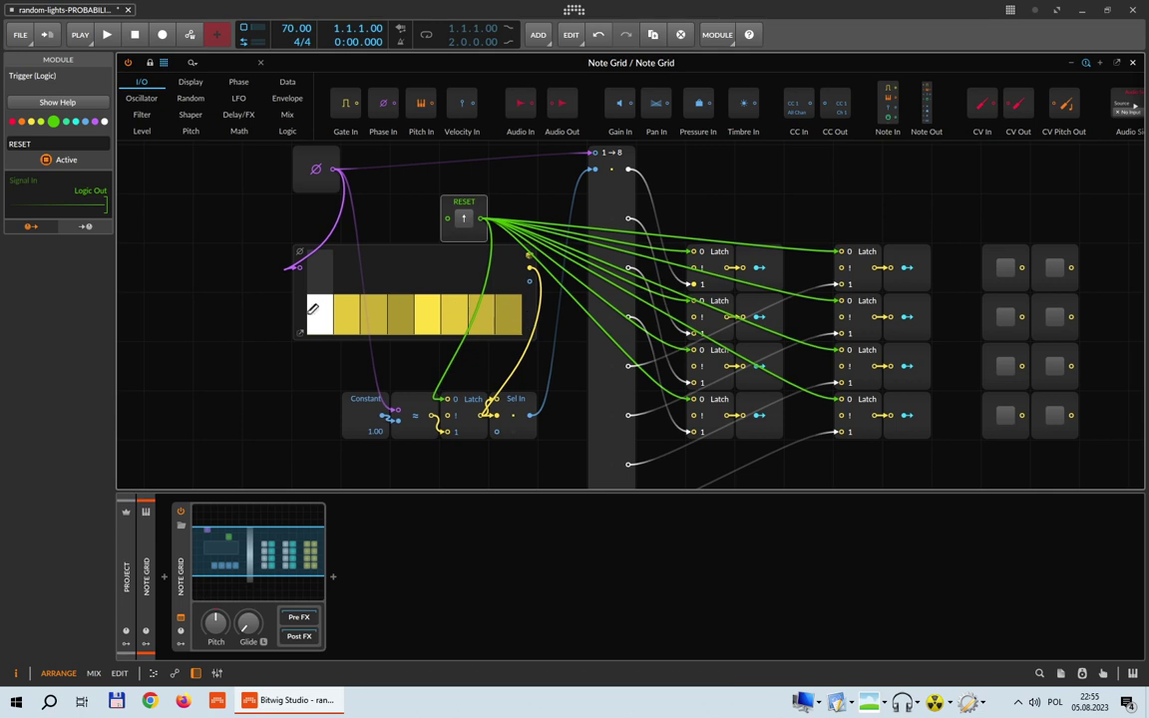
{"action": "left_click", "coordinate": [295, 320]}
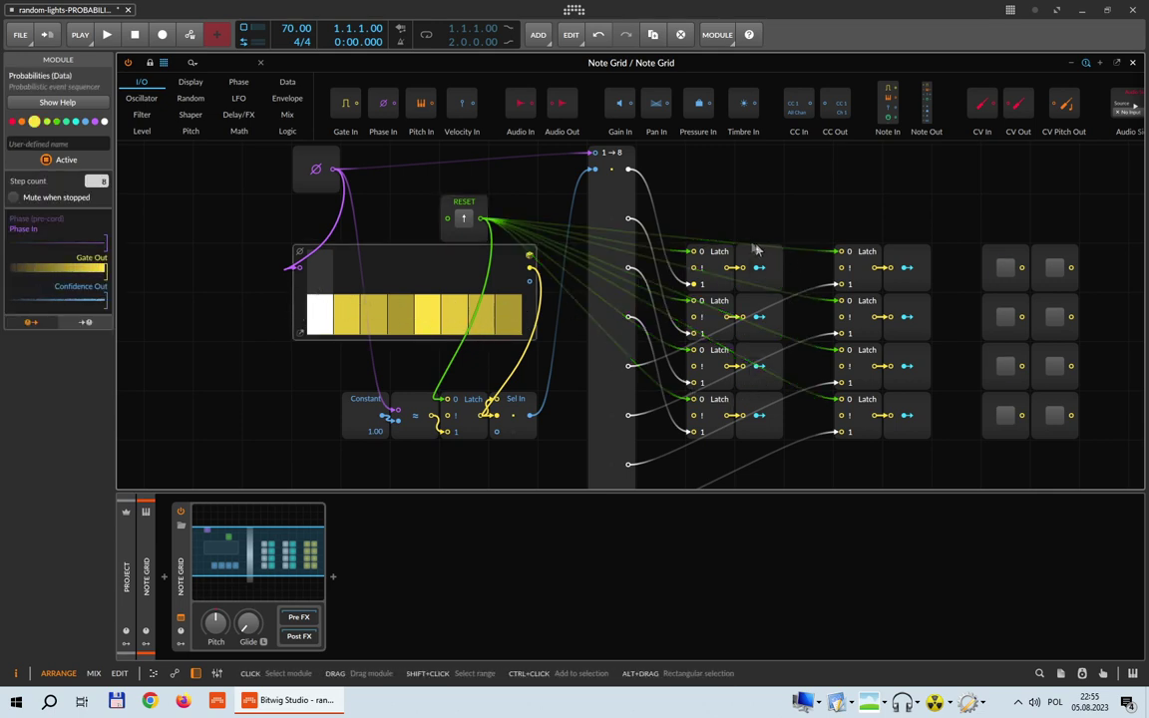
{"action": "left_click", "coordinate": [714, 265]}
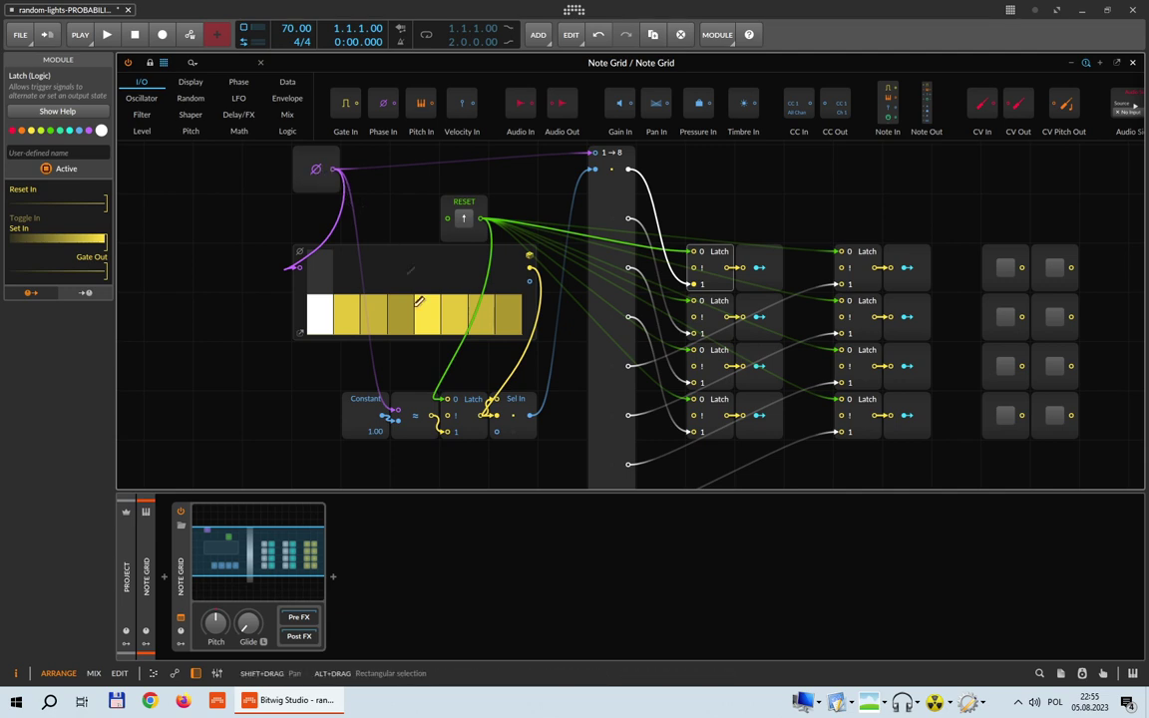
Pull the Constant and Select In modules out of line to expose their wiring, then put both back in place.
{"action": "left_click_drag", "start_coordinate": [358, 423], "coordinate": [358, 474]}
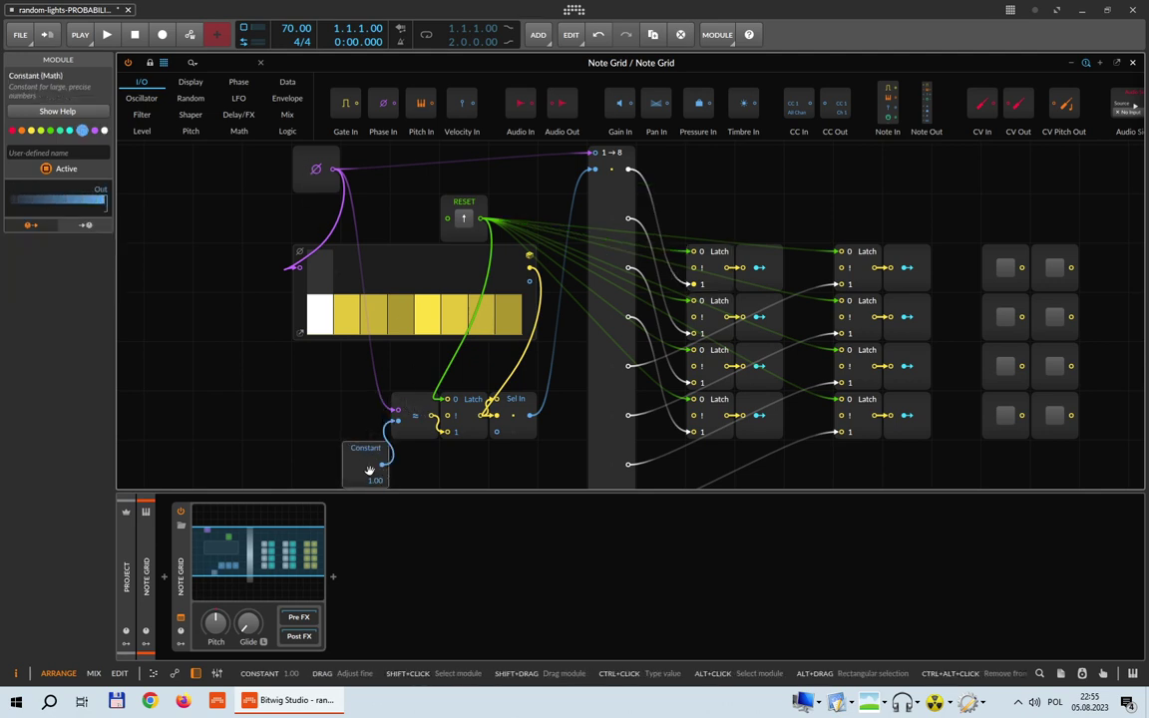
{"action": "left_click_drag", "start_coordinate": [369, 472], "coordinate": [369, 423]}
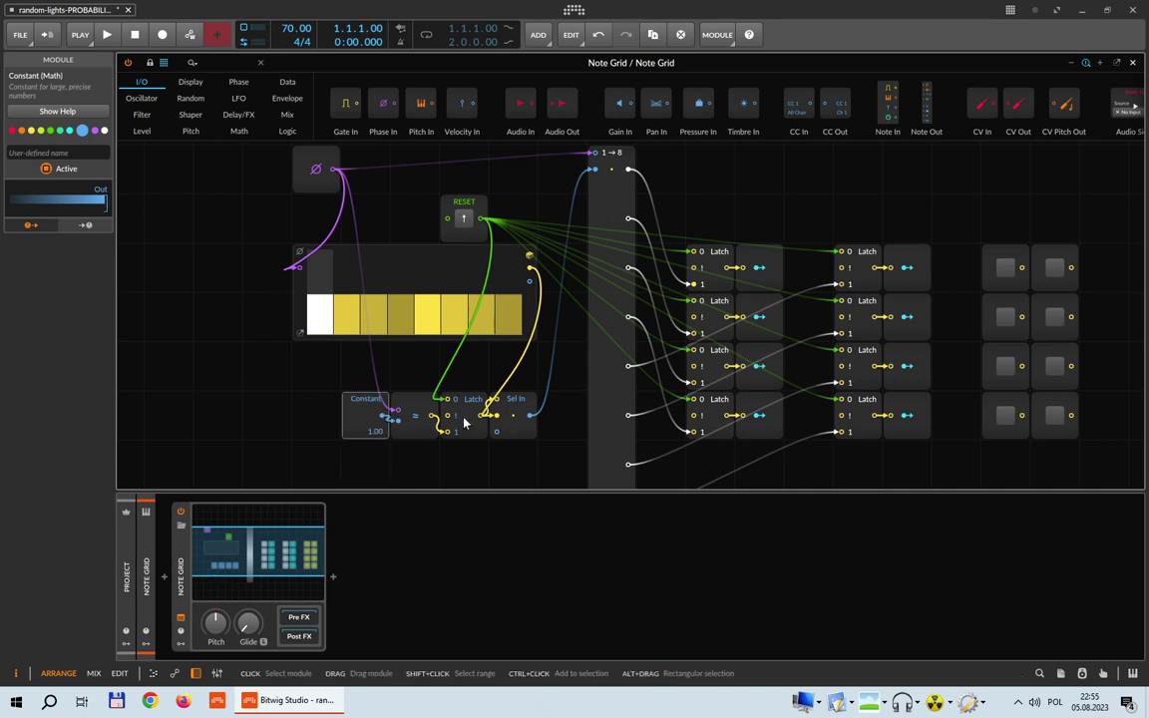
{"action": "left_click_drag", "start_coordinate": [512, 404], "coordinate": [542, 399]}
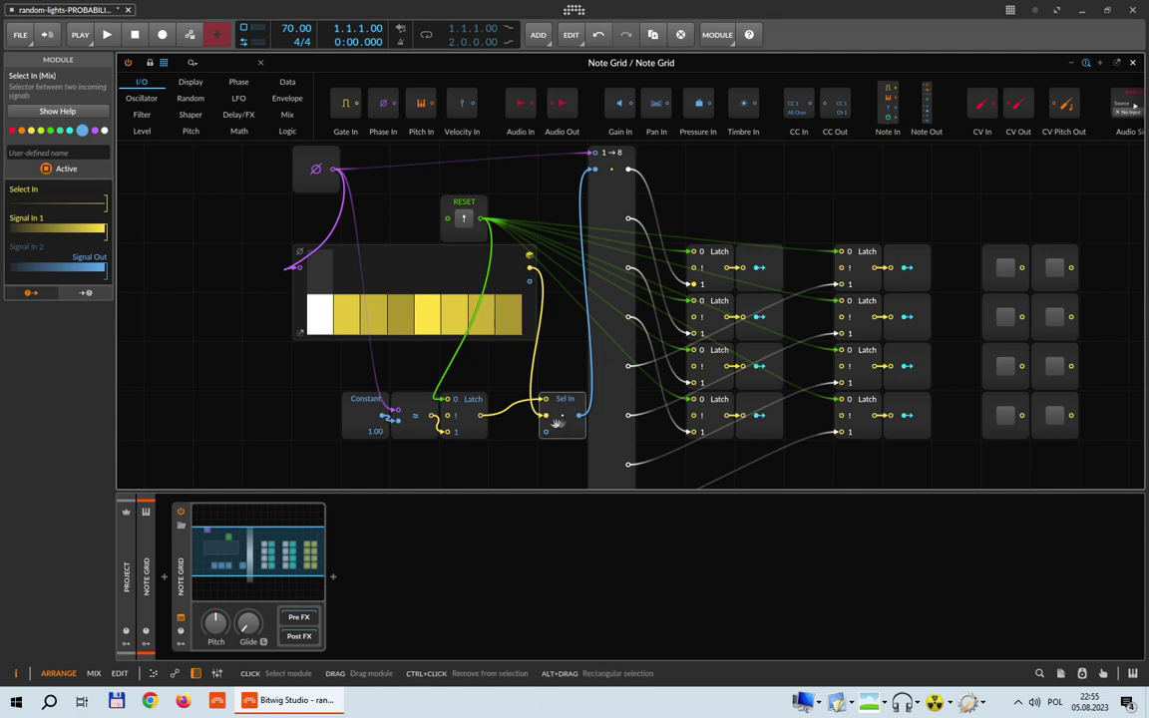
{"action": "left_click_drag", "start_coordinate": [545, 431], "coordinate": [498, 469]}
{"action": "left_click_drag", "start_coordinate": [560, 399], "coordinate": [511, 398]}
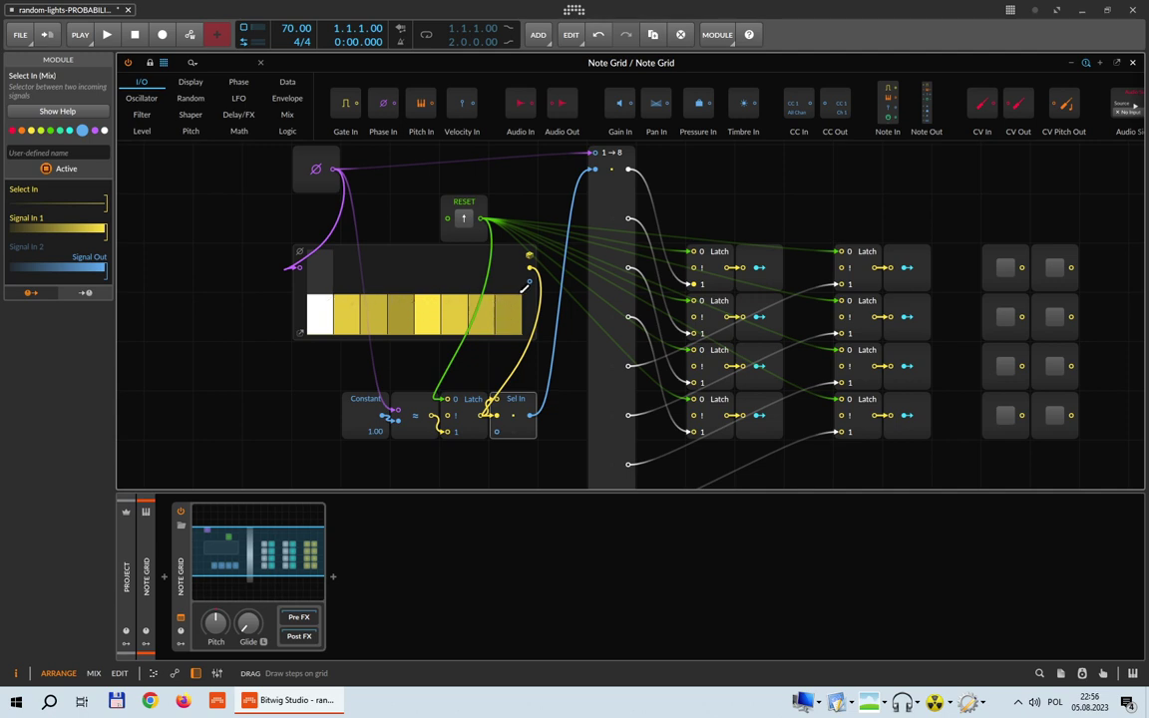
Inspect the Split module's outputs, then play the Probabilities patch to see which lights switch on and stop playback.
{"action": "left_click", "coordinate": [595, 256]}
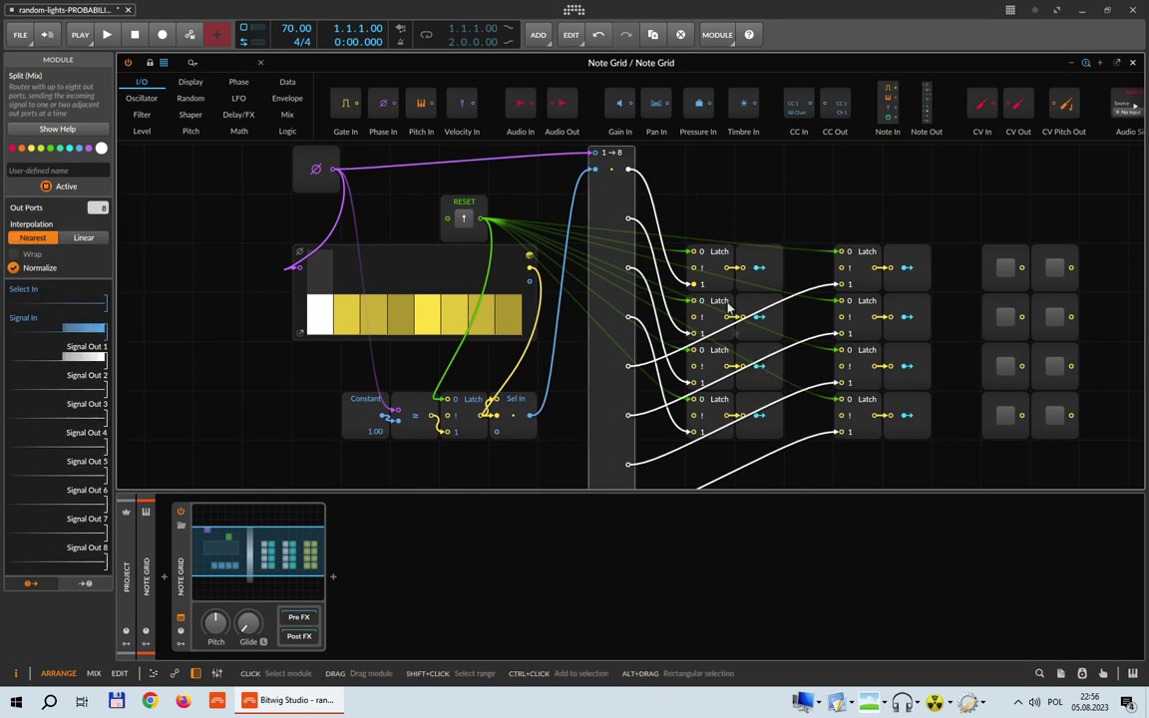
{"action": "left_click", "coordinate": [735, 217]}
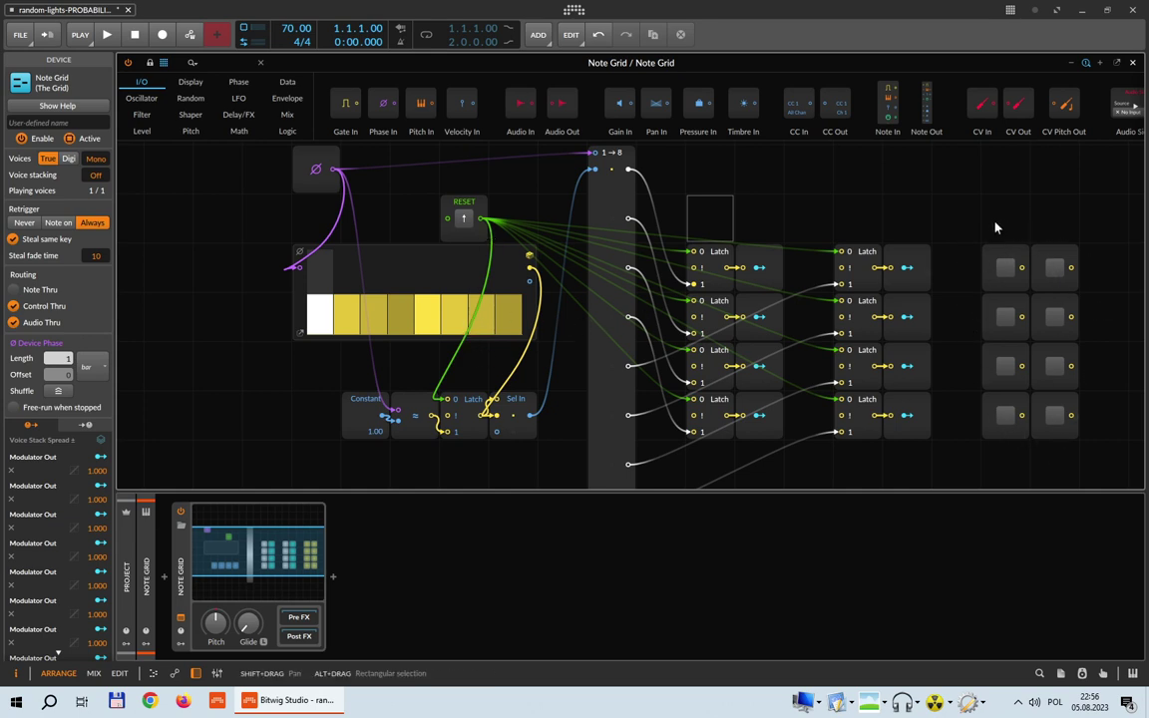
{"action": "left_click", "coordinate": [108, 34]}
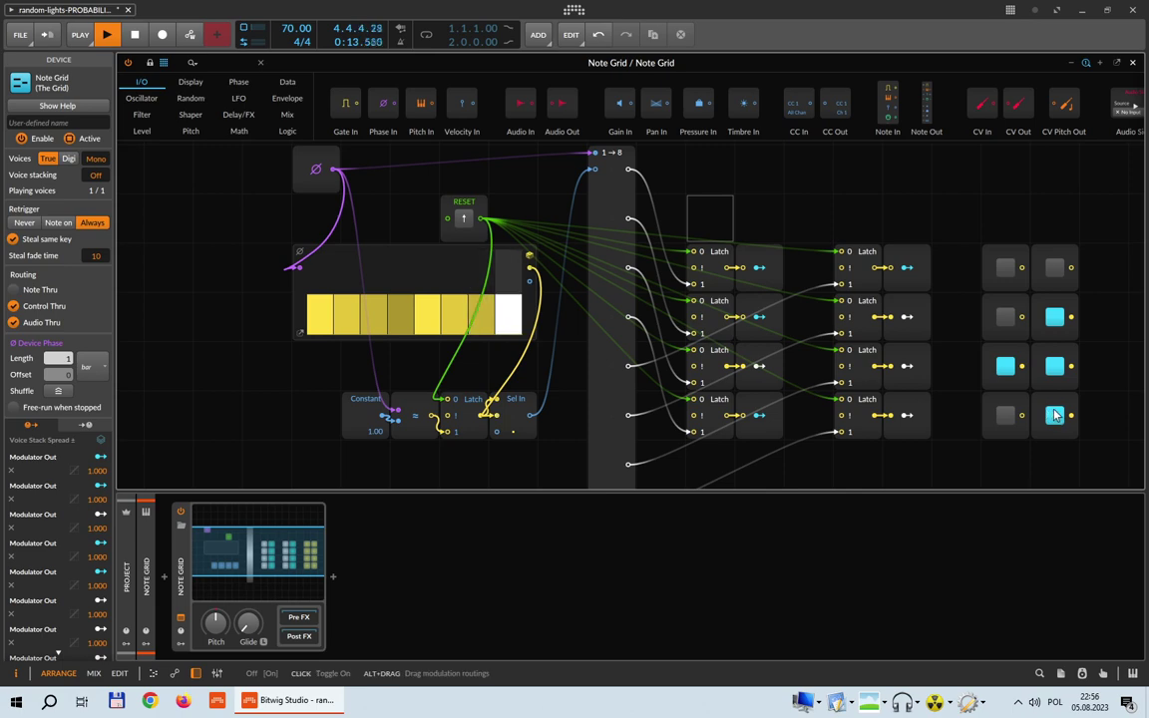
{"action": "left_click", "coordinate": [116, 34]}
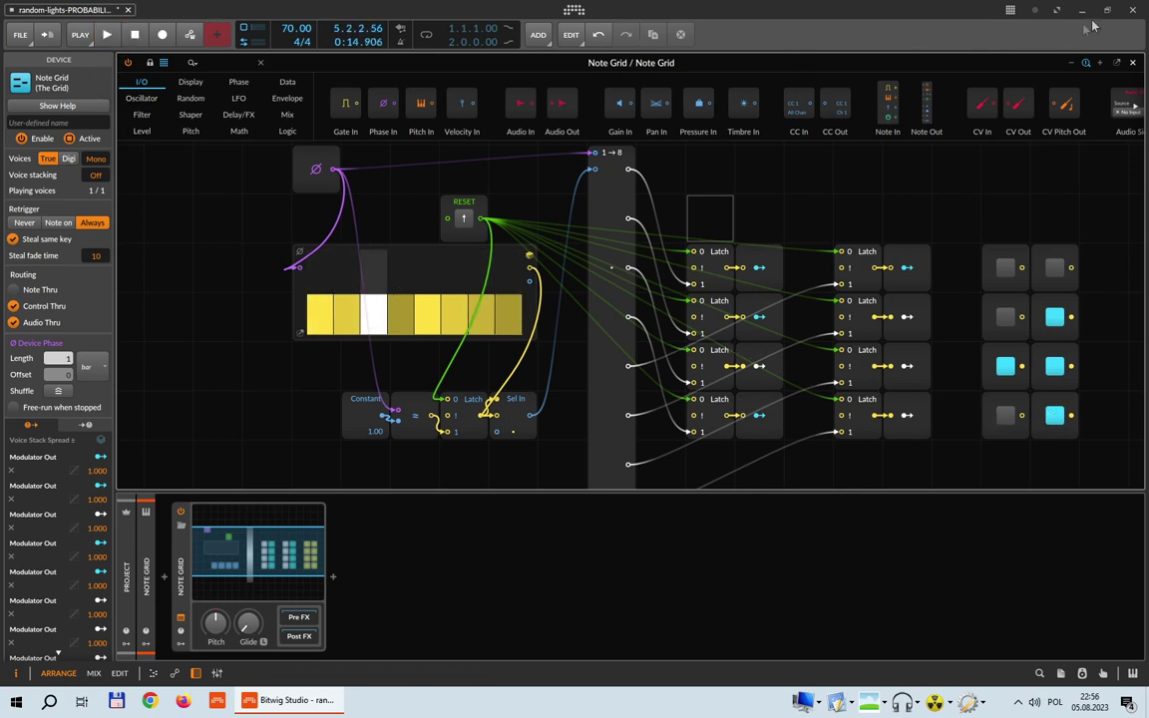
Close random-lights-PROBABILITIES without saving the changes and reload it with the RESET trigger and lights in view.
{"action": "key", "text": "ctrl+w"}
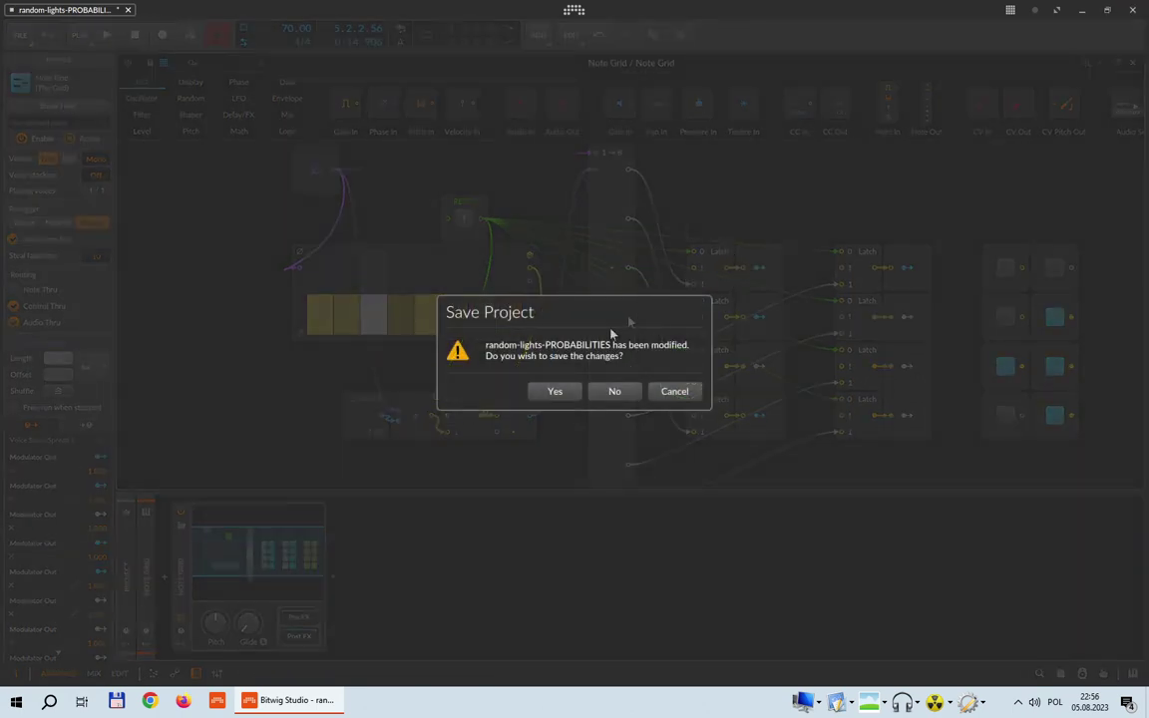
{"action": "left_click", "coordinate": [610, 391]}
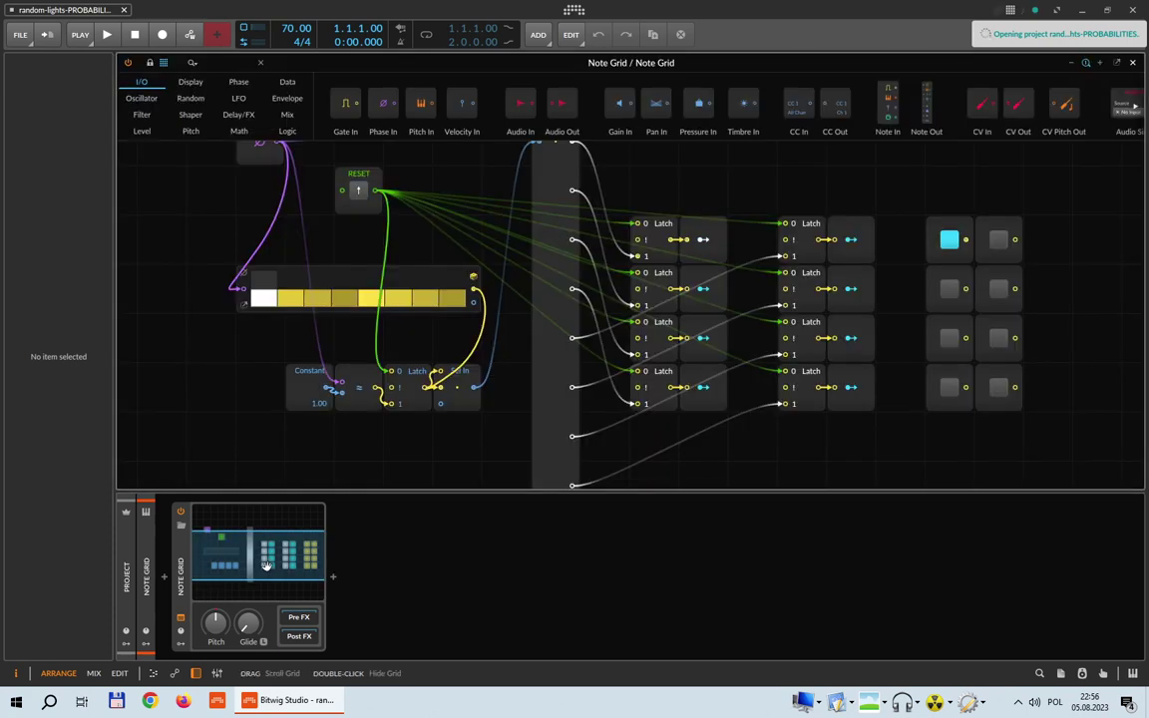
{"action": "scroll", "coordinate": [297, 549], "scroll_direction": "up", "scroll_amount": 2}
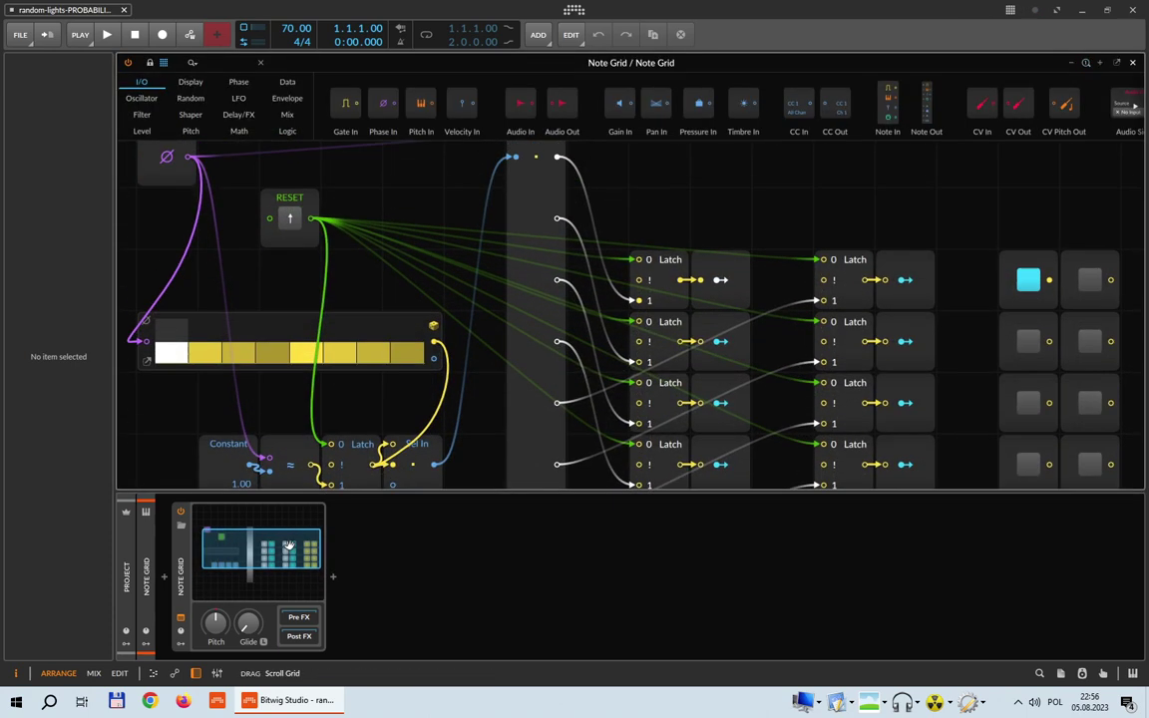
{"action": "scroll", "coordinate": [298, 550], "scroll_direction": "down", "scroll_amount": 1}
{"action": "scroll", "coordinate": [283, 482], "scroll_direction": "up", "scroll_amount": 1}
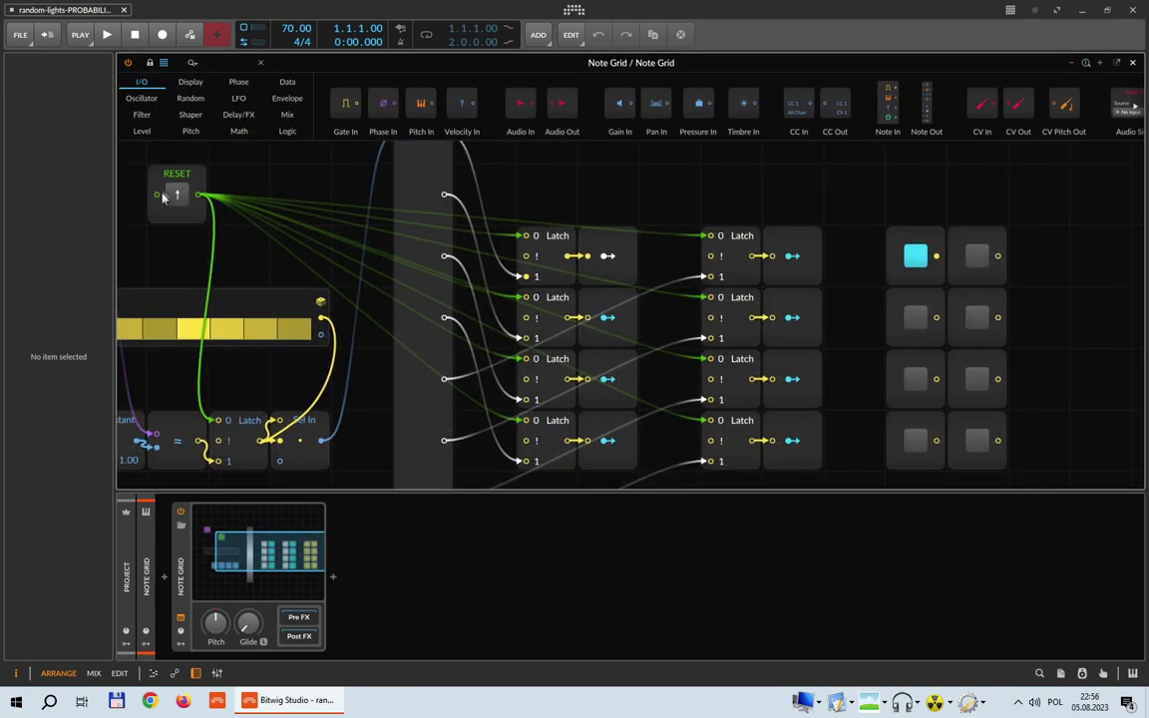
Play the reloaded Probabilities patch and watch which lights switch on along with the step sequence.
{"action": "left_click", "coordinate": [111, 36]}
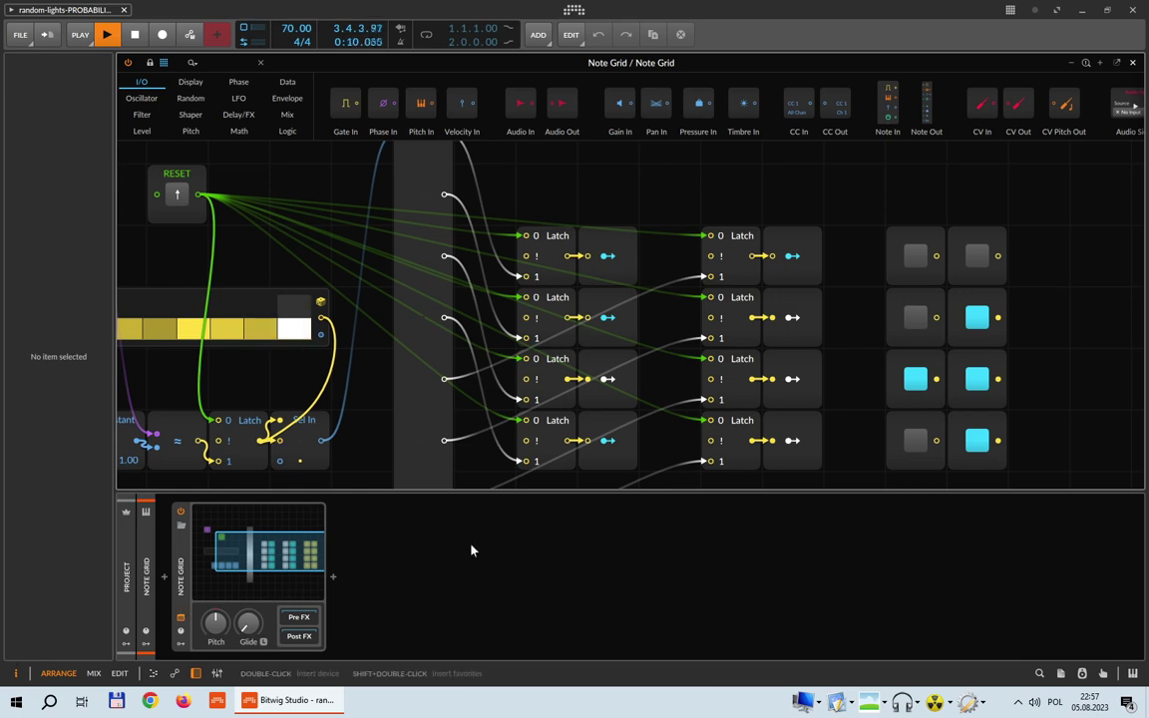
{"action": "mouse_move", "coordinate": [284, 569]}
{"action": "left_mouse_down"}
{"action": "mouse_move", "coordinate": [272, 565]}
{"action": "mouse_move", "coordinate": [302, 566]}
{"action": "mouse_move", "coordinate": [269, 564]}
{"action": "left_mouse_up"}
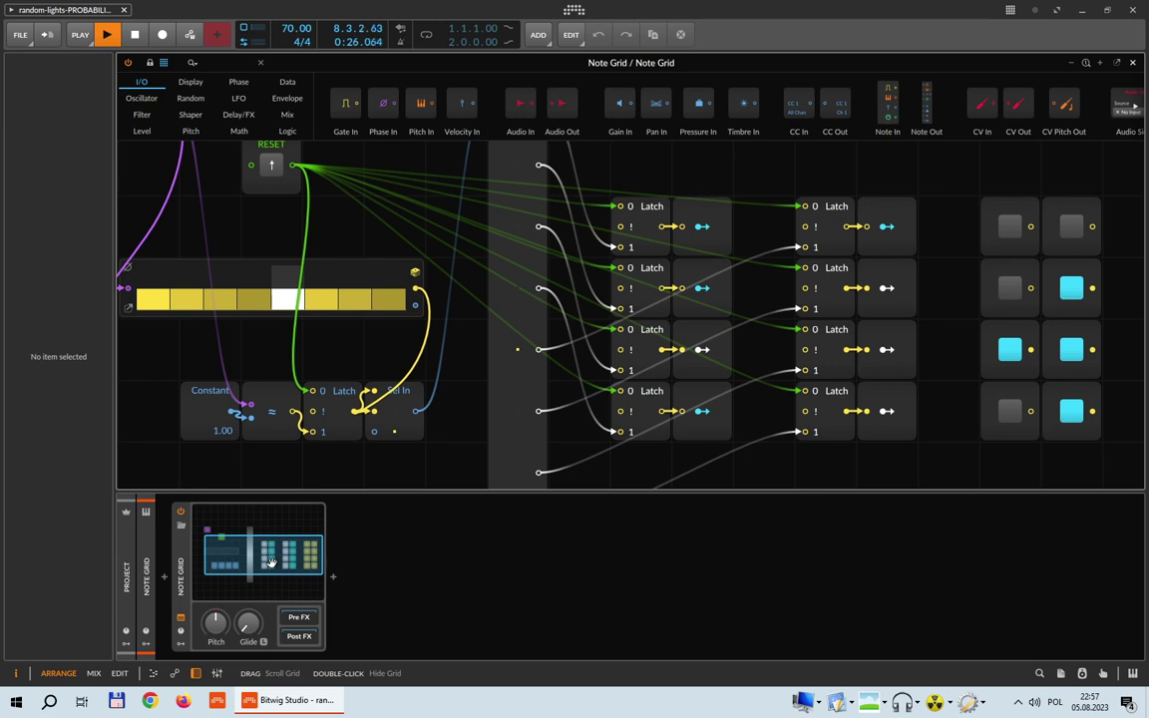
{"action": "left_click", "coordinate": [244, 506]}
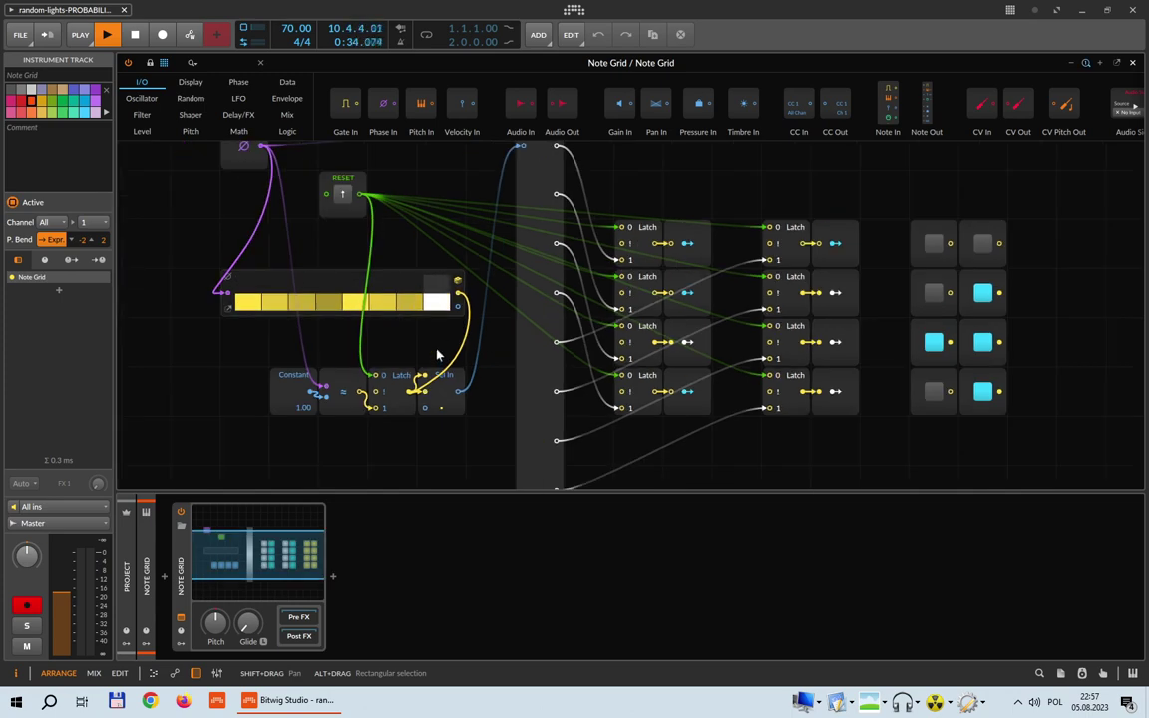
Examine the complete patch during playback, from Phase In and RESET through Probabilities and Split to the Latches and lights.
{"action": "key", "text": "minus"}
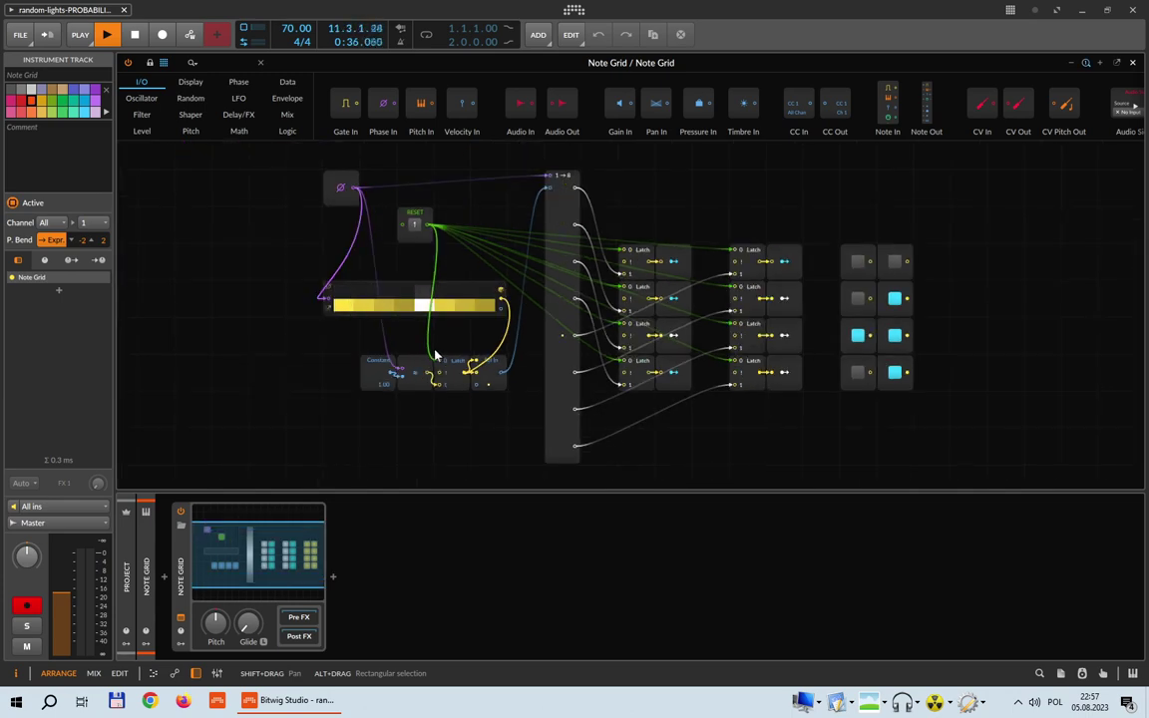
{"action": "scroll", "coordinate": [436, 355], "scroll_direction": "up", "scroll_amount": 3}
{"action": "scroll", "coordinate": [313, 366], "scroll_direction": "down", "scroll_amount": 1}
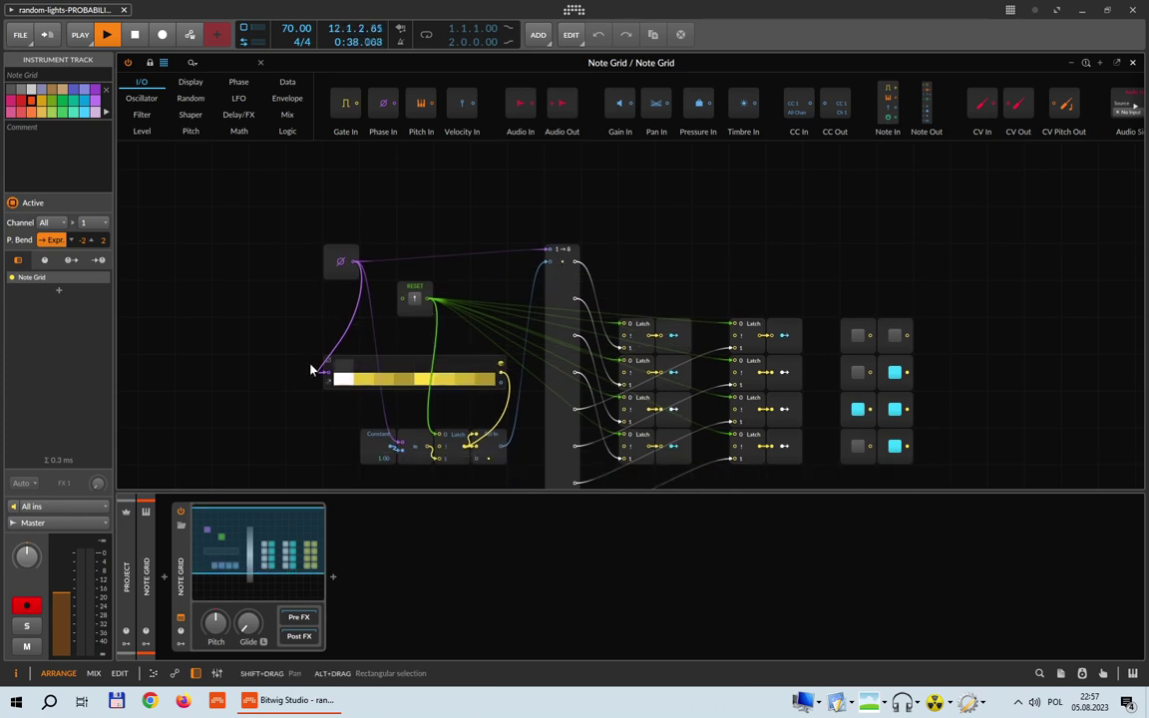
{"action": "scroll", "coordinate": [313, 364], "scroll_direction": "up", "scroll_amount": 2}
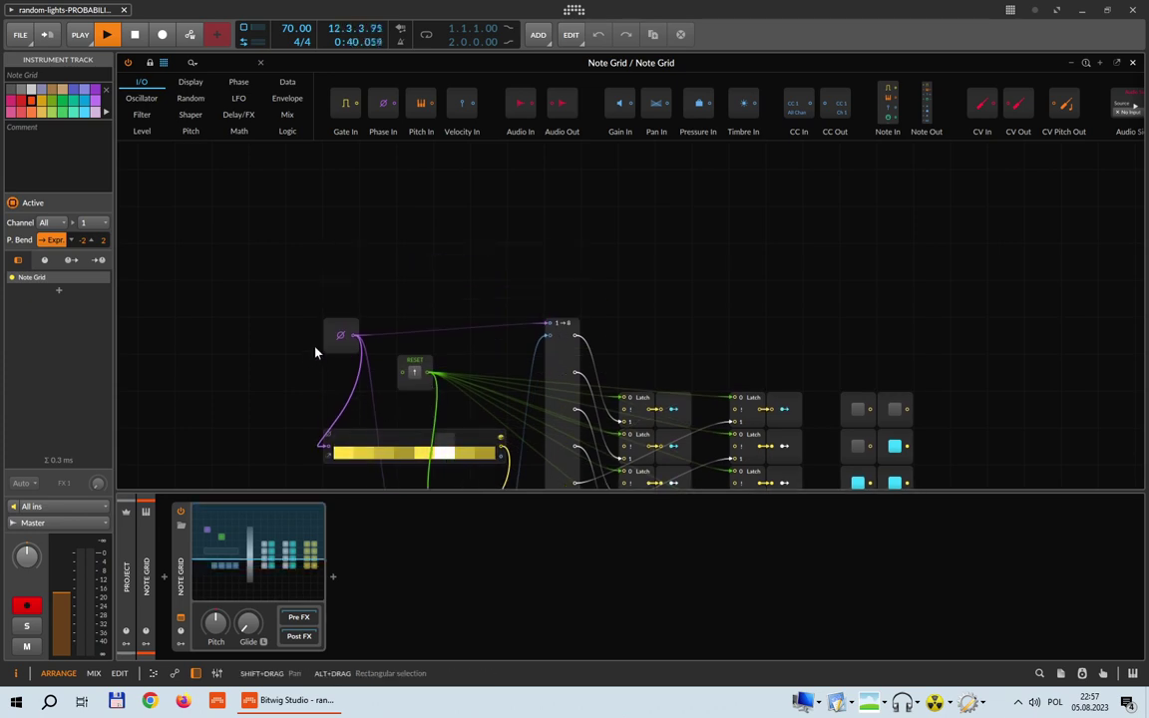
{"action": "scroll", "coordinate": [297, 360], "scroll_direction": "down", "scroll_amount": 1}
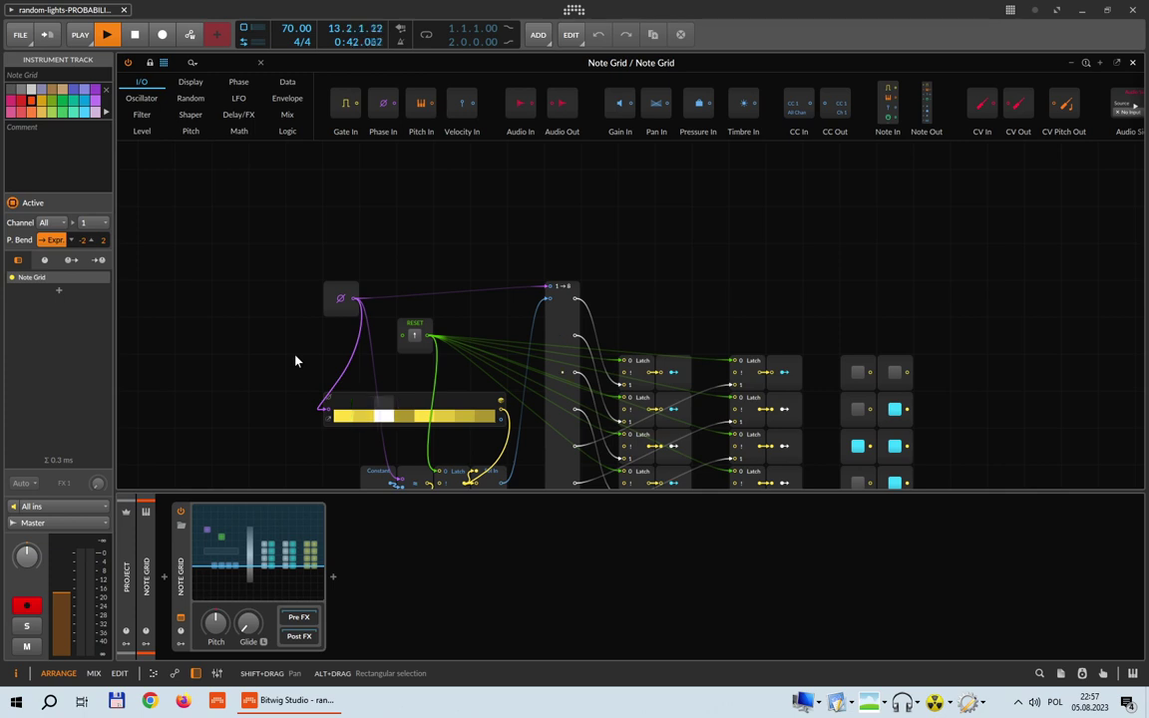
{"action": "scroll", "coordinate": [295, 361], "scroll_direction": "up", "scroll_amount": 2}
{"action": "scroll", "coordinate": [295, 361], "scroll_direction": "down", "scroll_amount": 4}
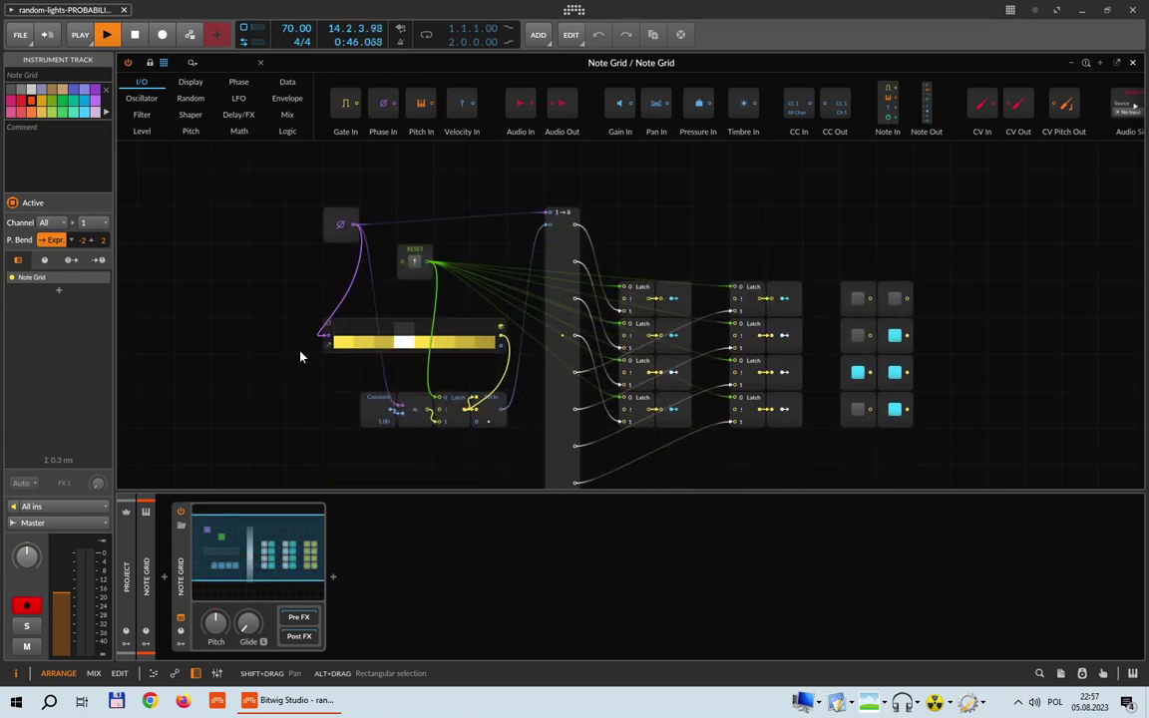
{"action": "scroll", "coordinate": [302, 356], "scroll_direction": "up", "scroll_amount": 3}
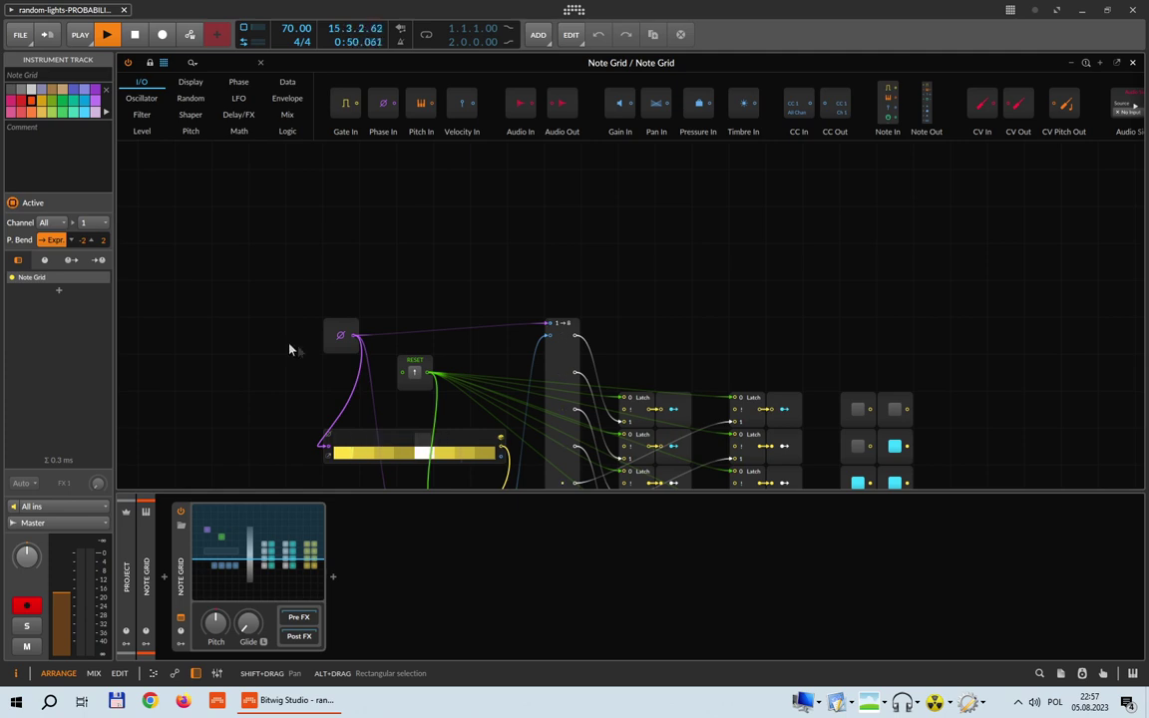
{"action": "left_click", "coordinate": [287, 219]}
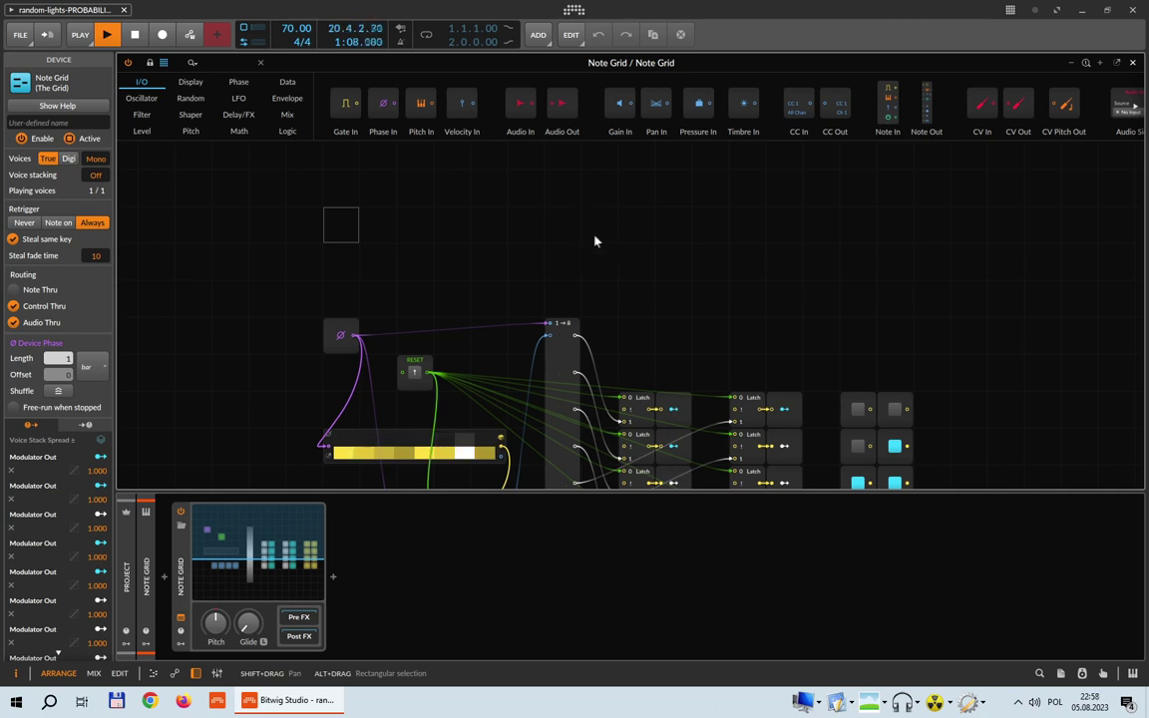
{"action": "scroll", "coordinate": [598, 240], "scroll_direction": "up", "scroll_amount": 2}
{"action": "scroll", "coordinate": [636, 292], "scroll_direction": "down", "scroll_amount": 5}
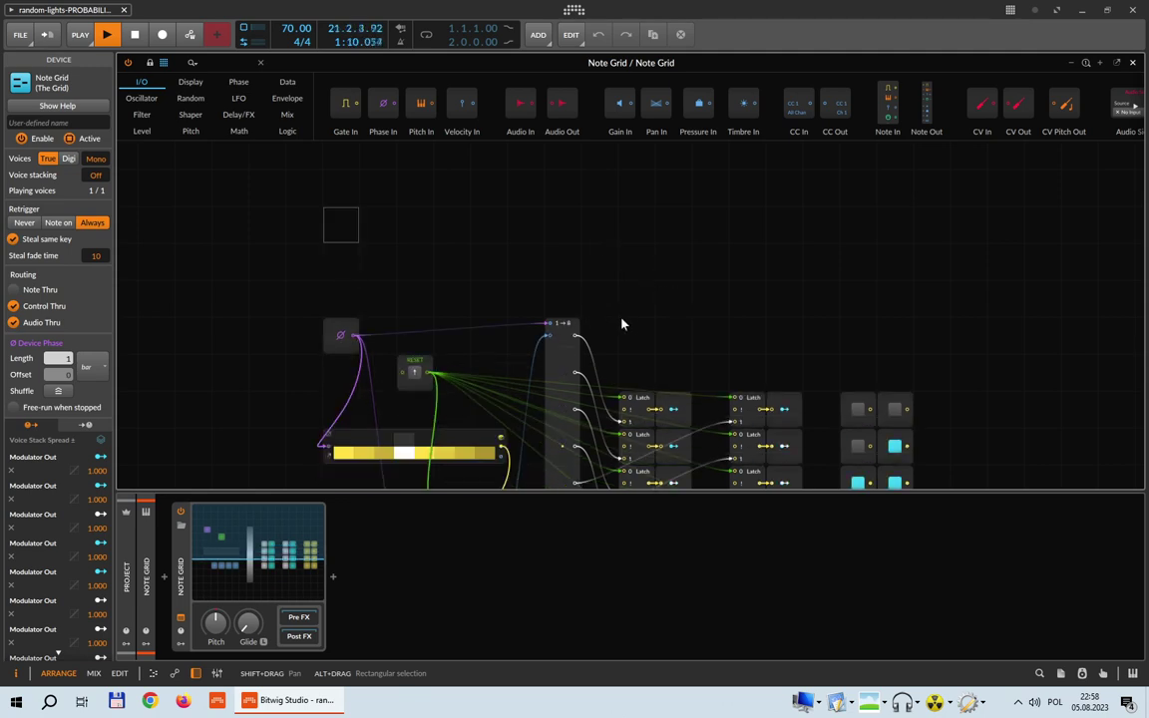
{"action": "left_click_drag", "start_coordinate": [297, 193], "coordinate": [960, 468]}
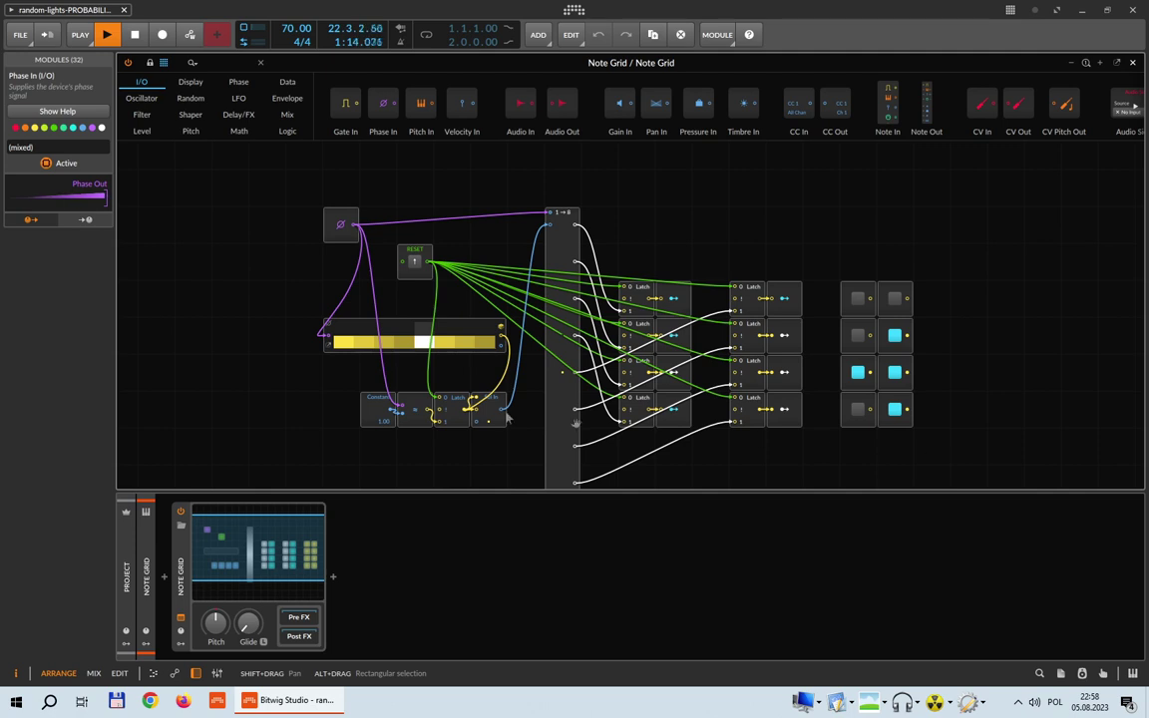
{"action": "left_click", "coordinate": [308, 377]}
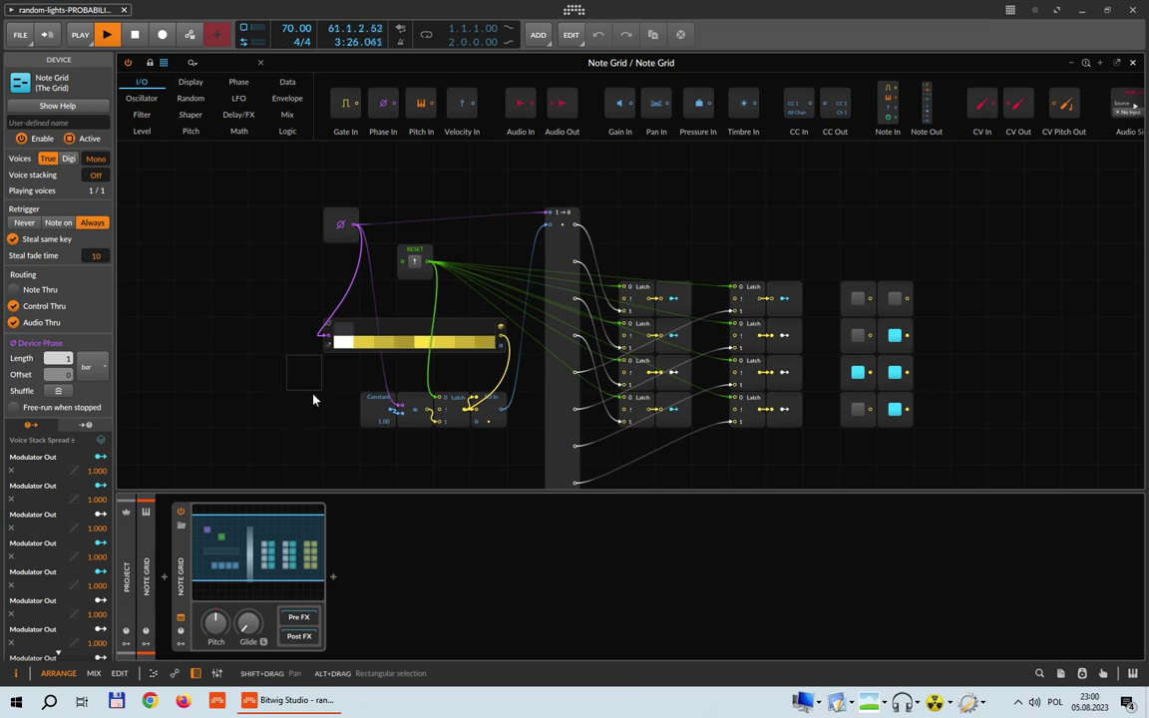
Lower the Phase In module one grid cell level with RESET, and the Split module two cells level with the first Latch row.
{"action": "scroll", "coordinate": [265, 368], "scroll_direction": "up", "scroll_amount": 5}
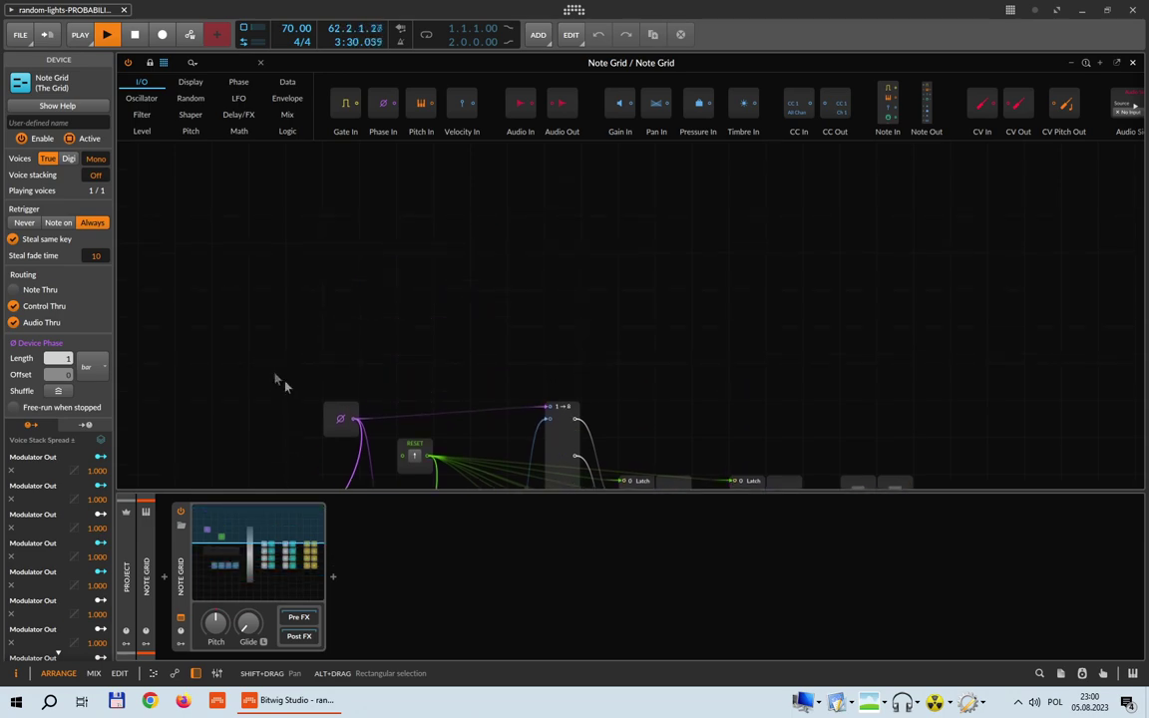
{"action": "left_click_drag", "start_coordinate": [340, 419], "coordinate": [340, 457]}
{"action": "left_click_drag", "start_coordinate": [563, 440], "coordinate": [563, 472]}
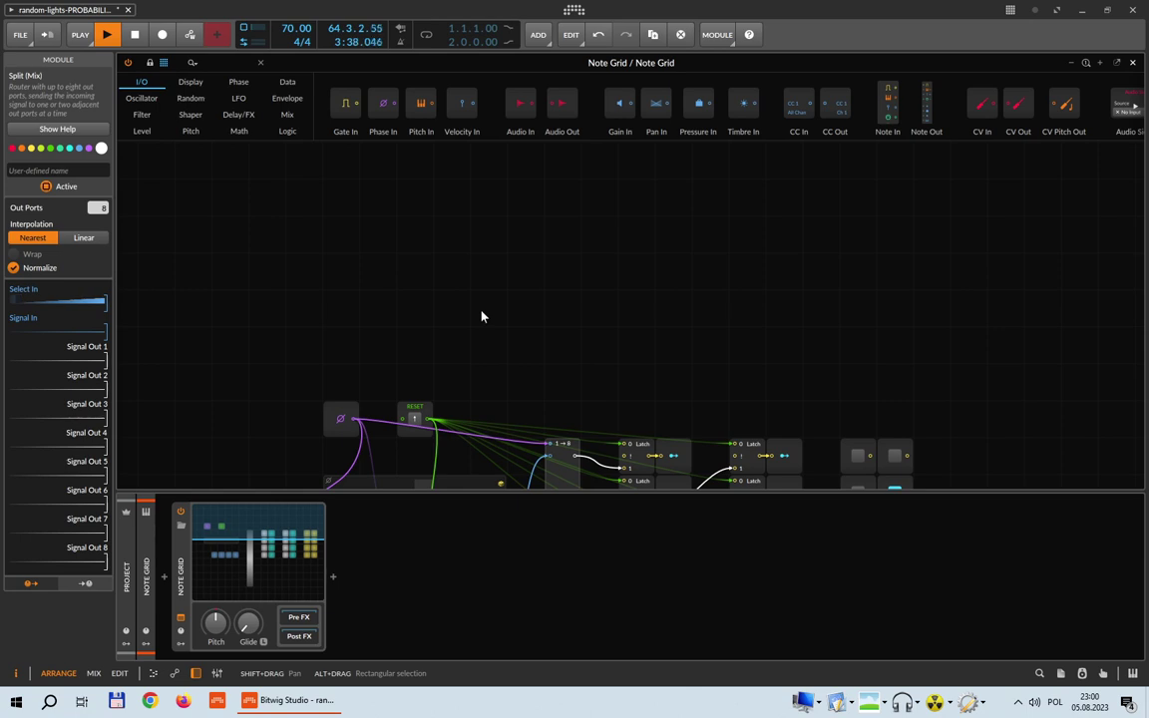
{"action": "scroll", "coordinate": [510, 354], "scroll_direction": "down", "scroll_amount": 3}
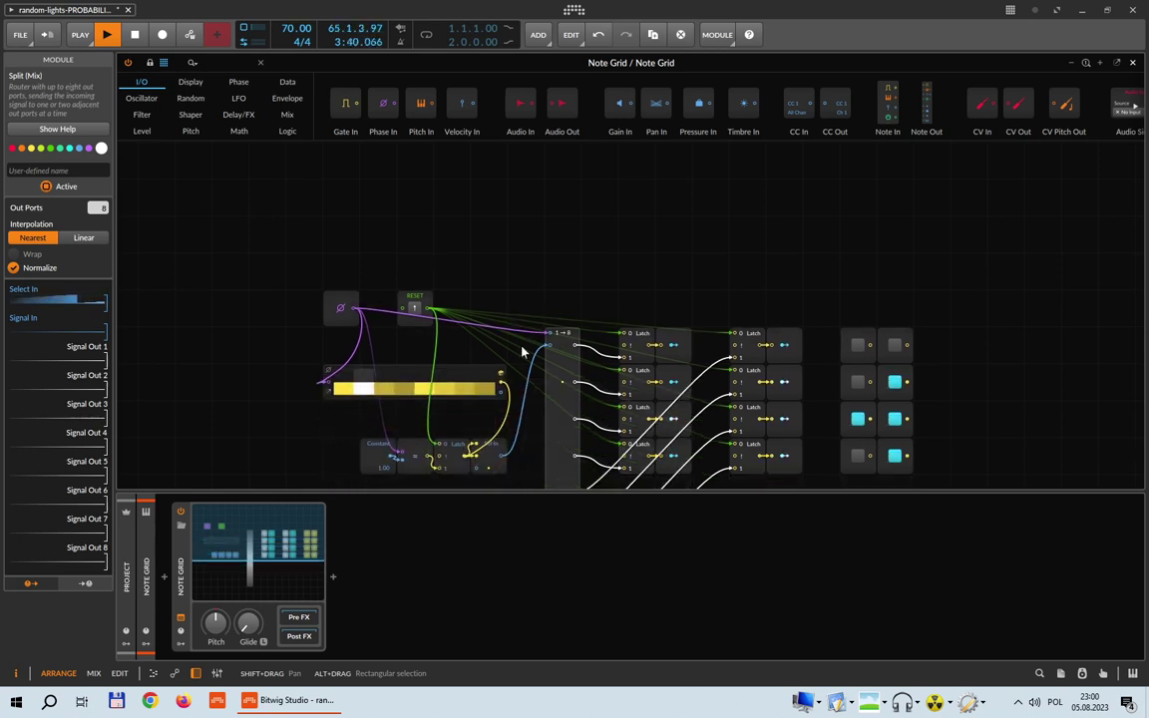
{"action": "scroll", "coordinate": [528, 424], "scroll_direction": "down", "scroll_amount": 2}
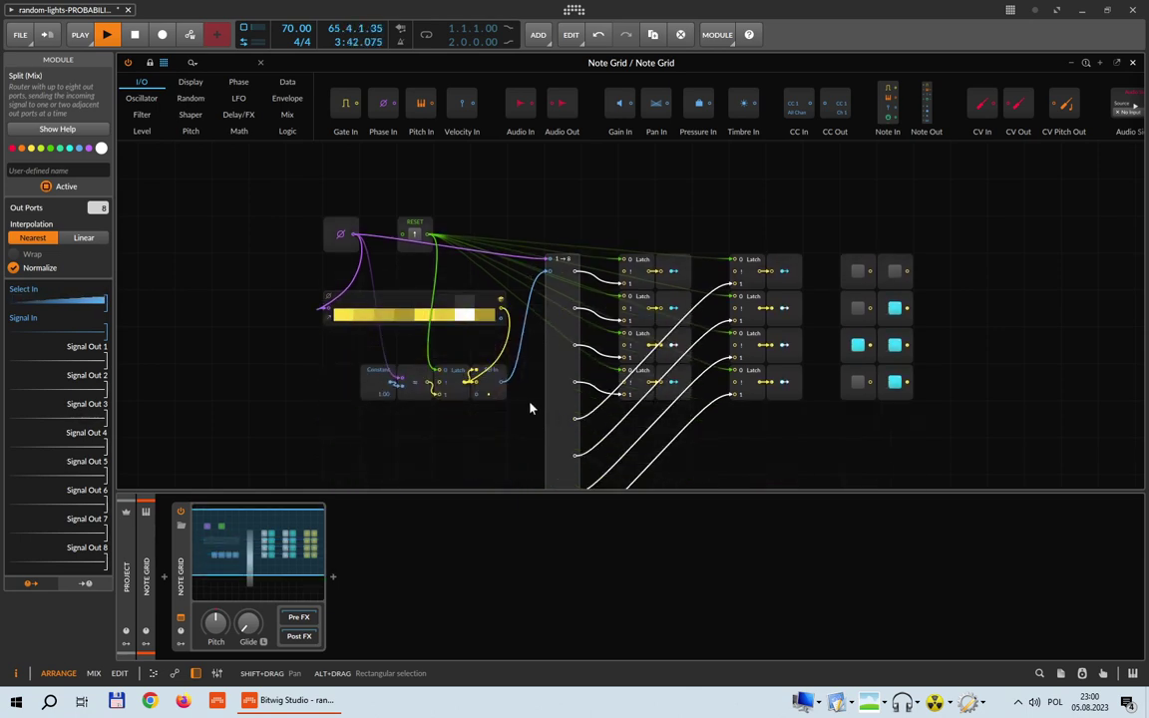
{"action": "scroll", "coordinate": [530, 404], "scroll_direction": "up", "scroll_amount": 5}
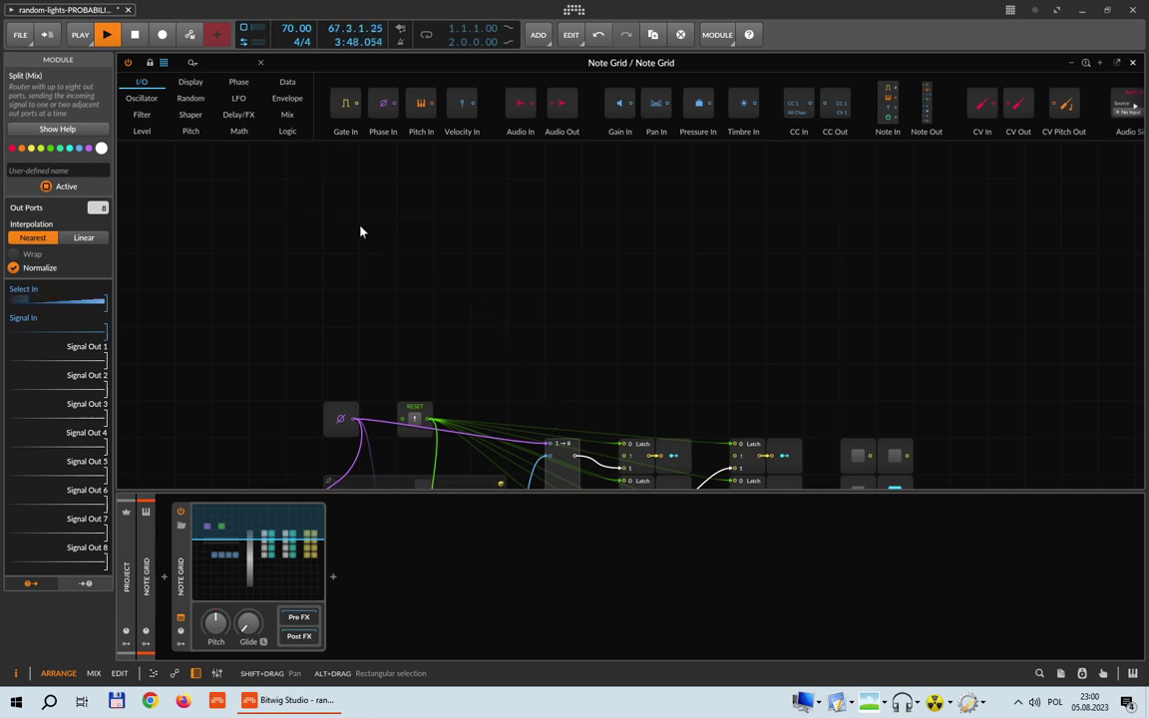
Add a Chance, a Dice and a Probabilities module, stacked in the empty grid area above the patch.
{"action": "left_click", "coordinate": [190, 99]}
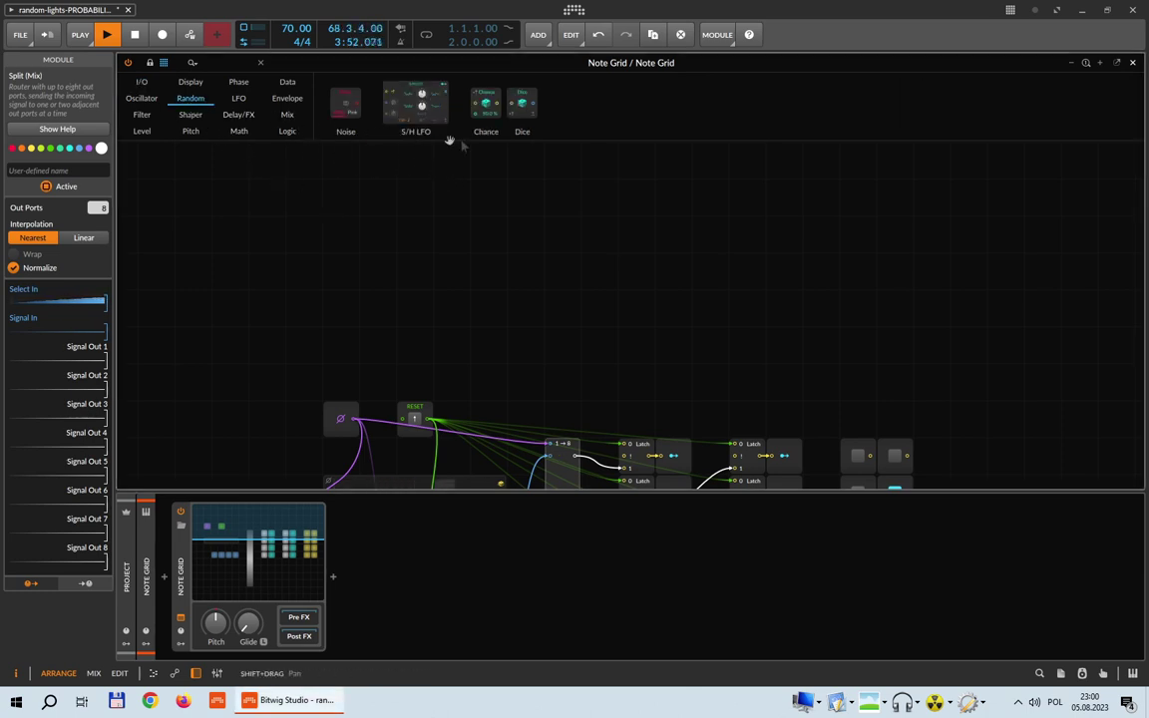
{"action": "left_click_drag", "start_coordinate": [487, 106], "coordinate": [406, 199]}
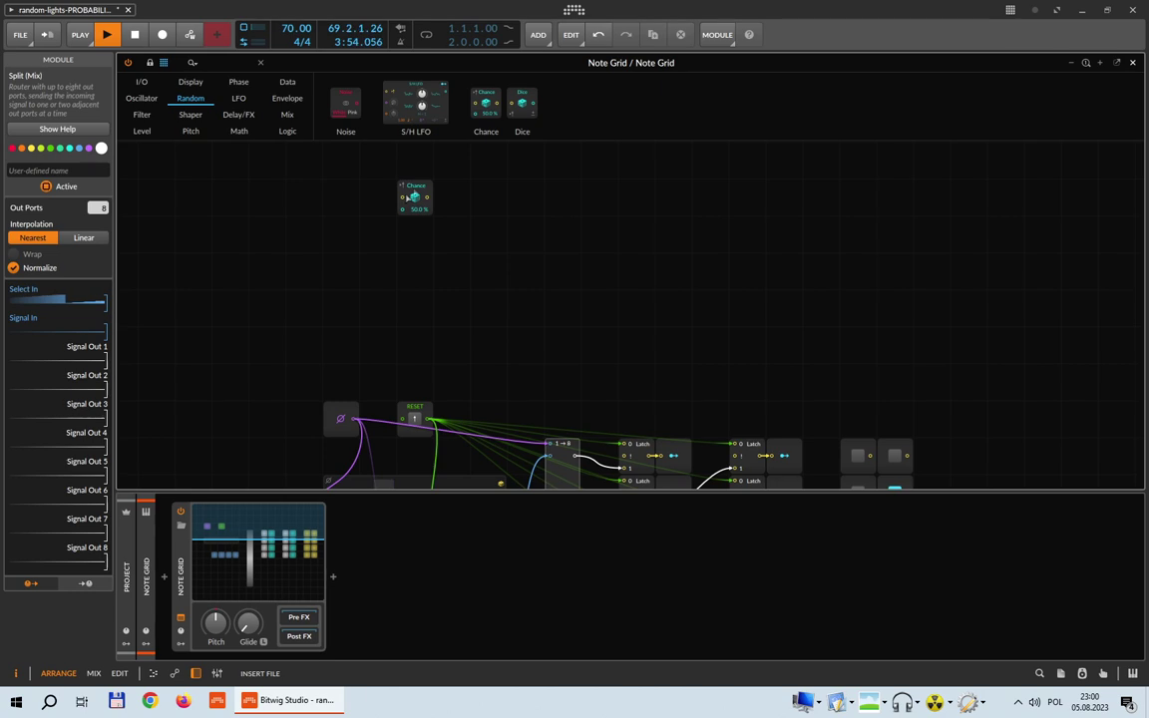
{"action": "left_click_drag", "start_coordinate": [521, 103], "coordinate": [407, 239]}
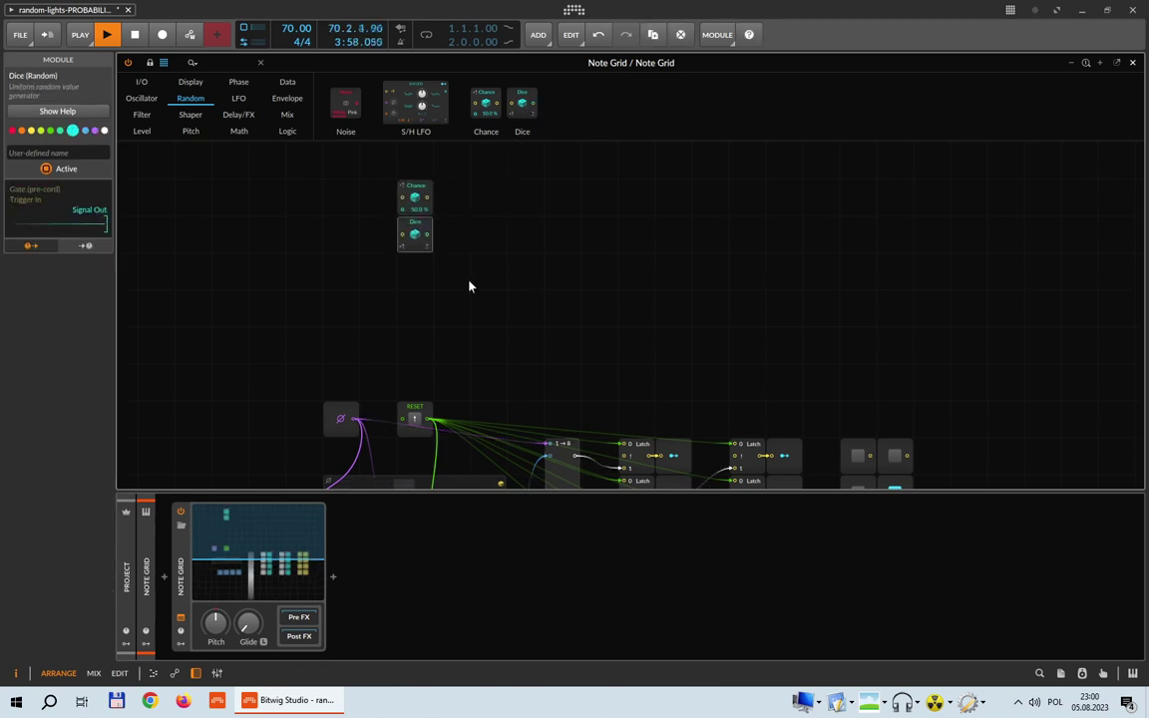
{"action": "scroll", "coordinate": [443, 289], "scroll_direction": "up", "scroll_amount": 3}
{"action": "scroll", "coordinate": [444, 288], "scroll_direction": "up", "scroll_amount": 2}
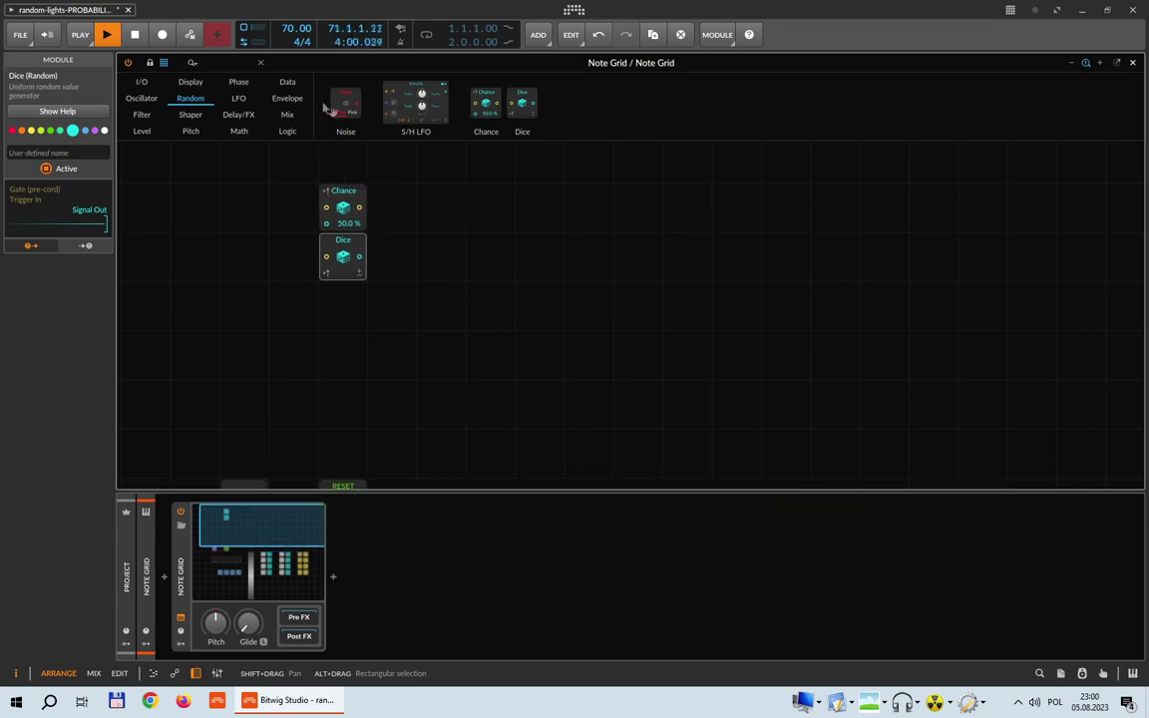
{"action": "left_click", "coordinate": [288, 83]}
{"action": "left_click_drag", "start_coordinate": [795, 111], "coordinate": [289, 299]}
Deactivate the newly added Chance, Dice and Probabilities modules together.
{"action": "left_click_drag", "start_coordinate": [290, 179], "coordinate": [434, 377]}
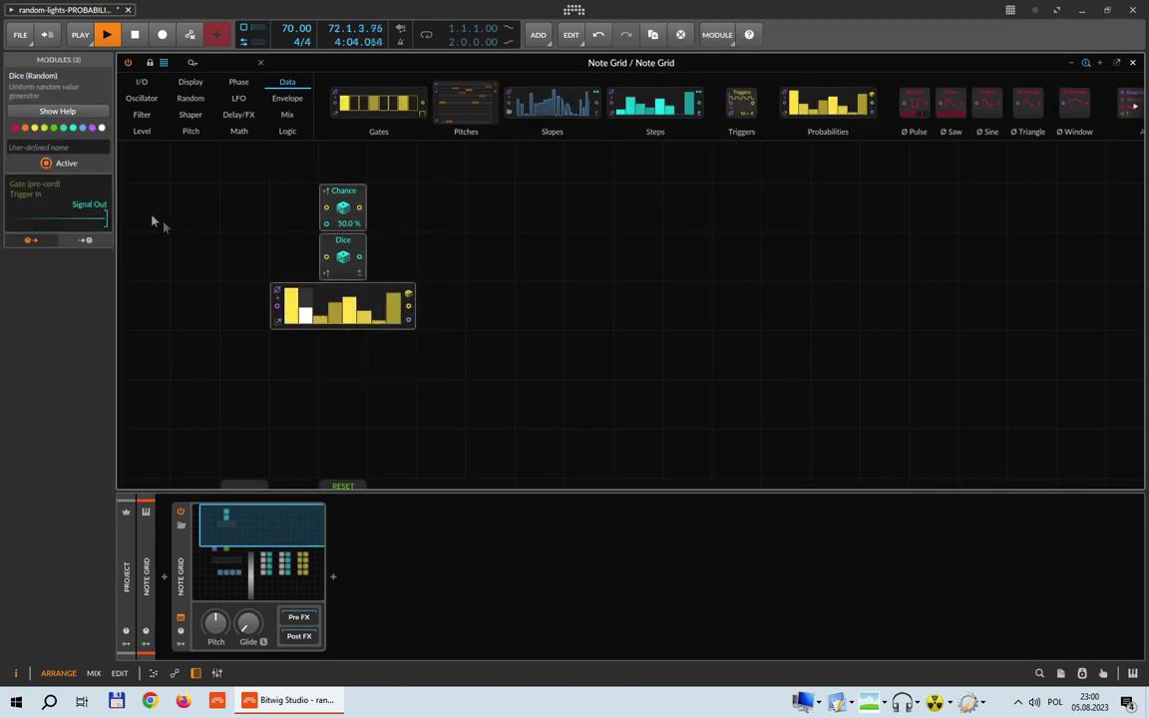
{"action": "left_click", "coordinate": [46, 163]}
{"action": "left_click", "coordinate": [506, 276]}
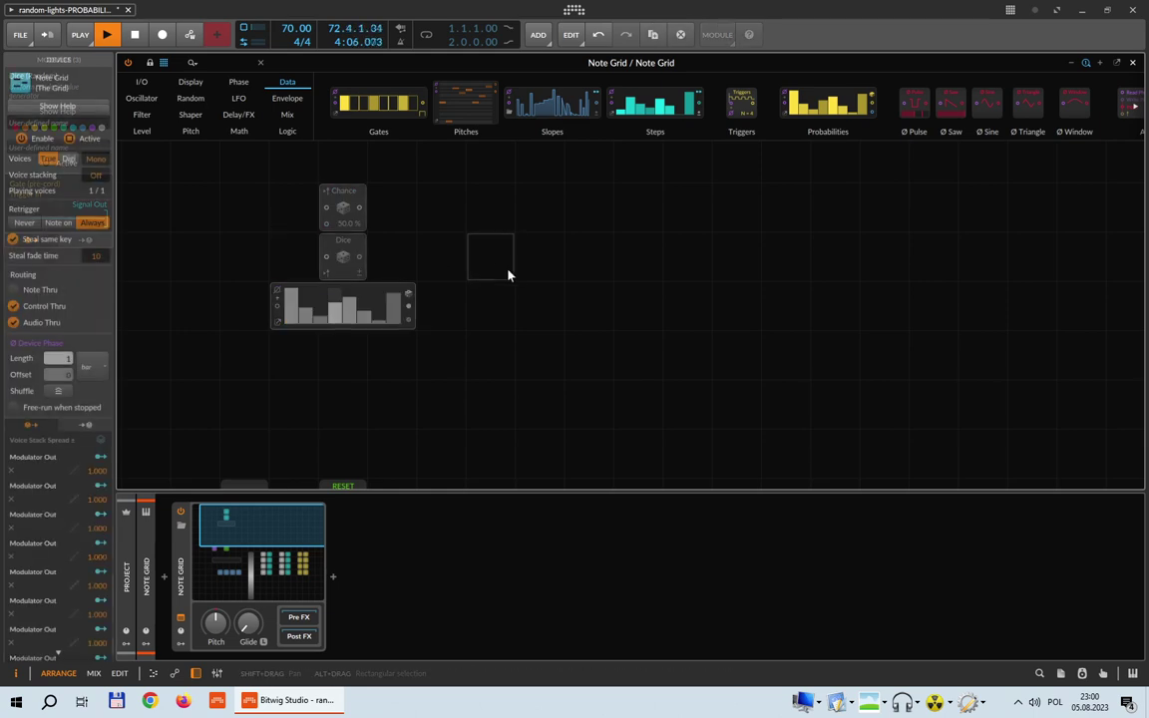
Add a Noise module beside the deactivated Chance module, with an S/H LFO directly below it.
{"action": "left_click", "coordinate": [190, 99]}
{"action": "left_click_drag", "start_coordinate": [345, 105], "coordinate": [538, 205]}
{"action": "left_click_drag", "start_coordinate": [416, 105], "coordinate": [521, 252]}
Colour the Noise and S/H LFO modules yellow-green.
{"action": "left_click", "coordinate": [499, 188]}
{"action": "left_click_drag", "start_coordinate": [523, 207], "coordinate": [524, 209]}
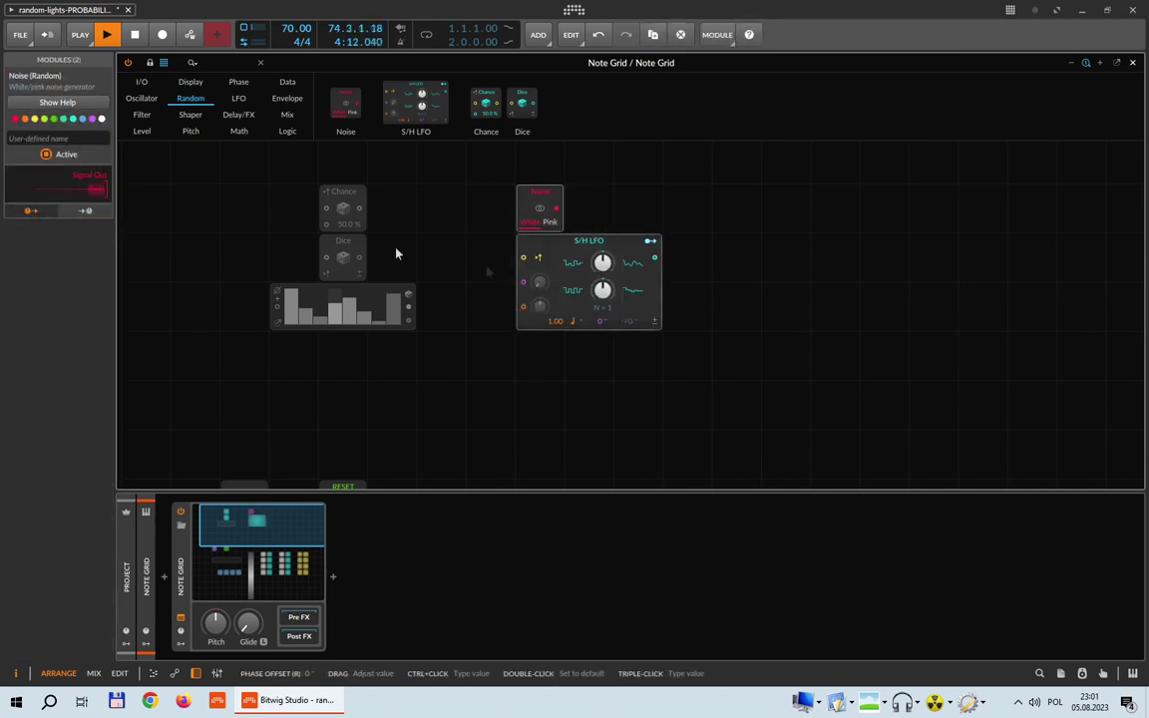
{"action": "left_click", "coordinate": [44, 120]}
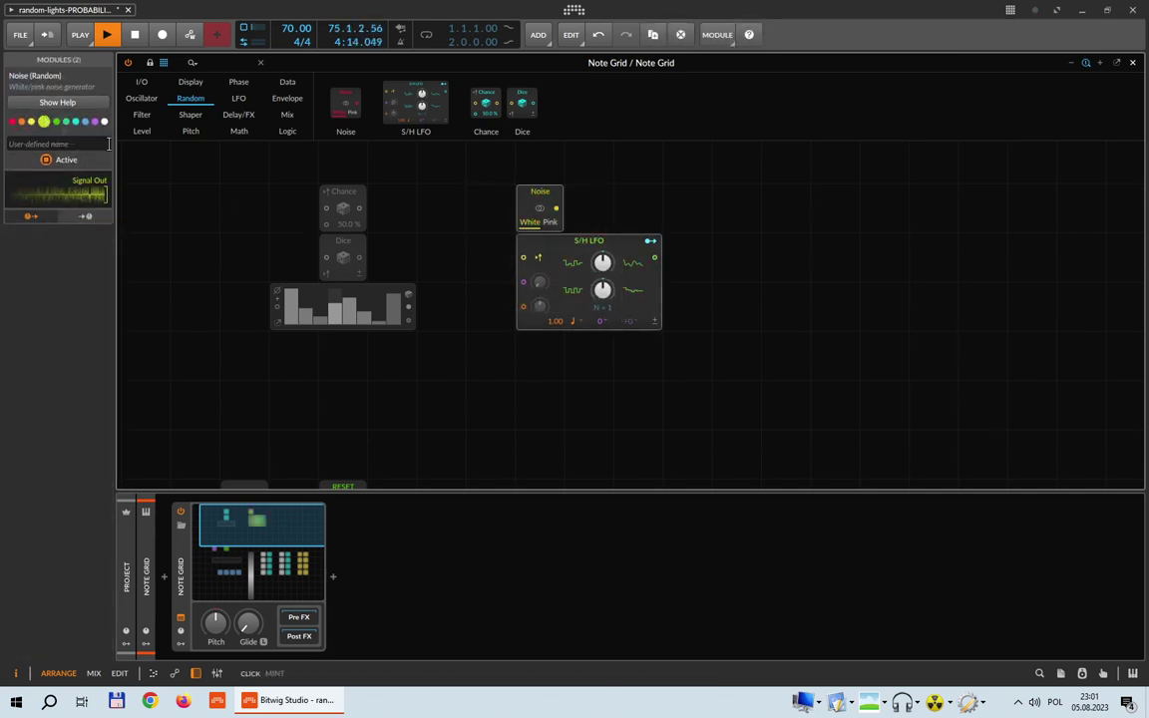
{"action": "left_click_drag", "start_coordinate": [514, 378], "coordinate": [475, 343]}
{"action": "left_click_drag", "start_coordinate": [505, 195], "coordinate": [620, 336]}
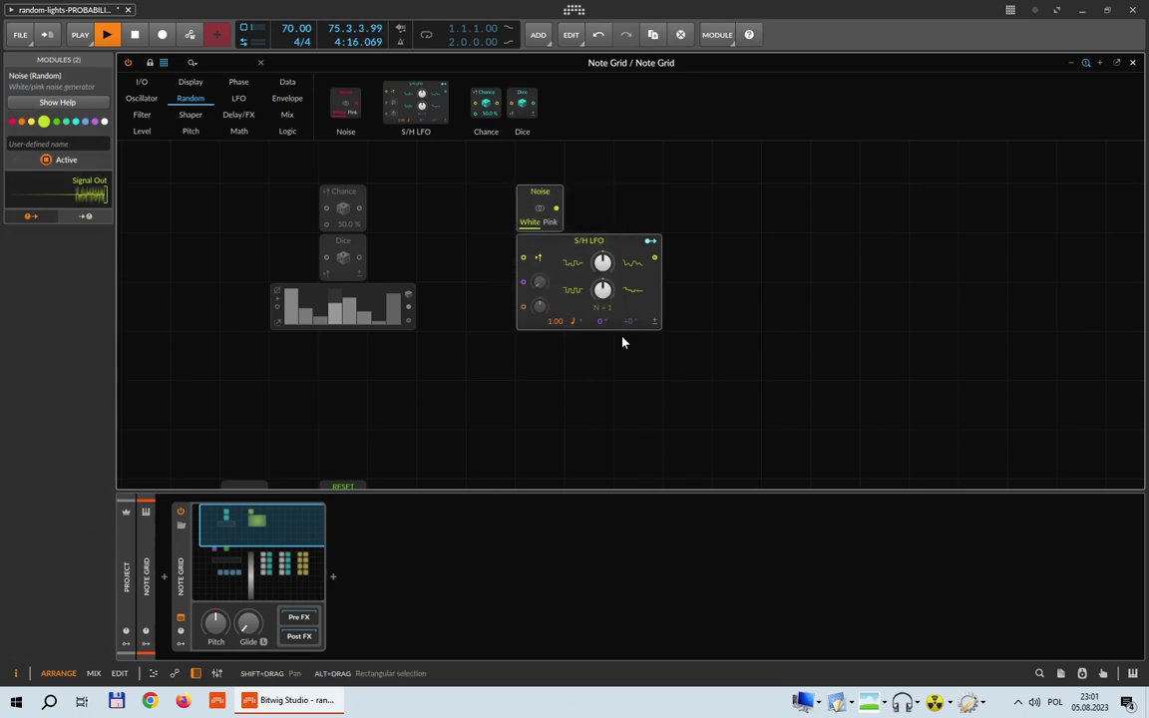
{"action": "left_click", "coordinate": [626, 371]}
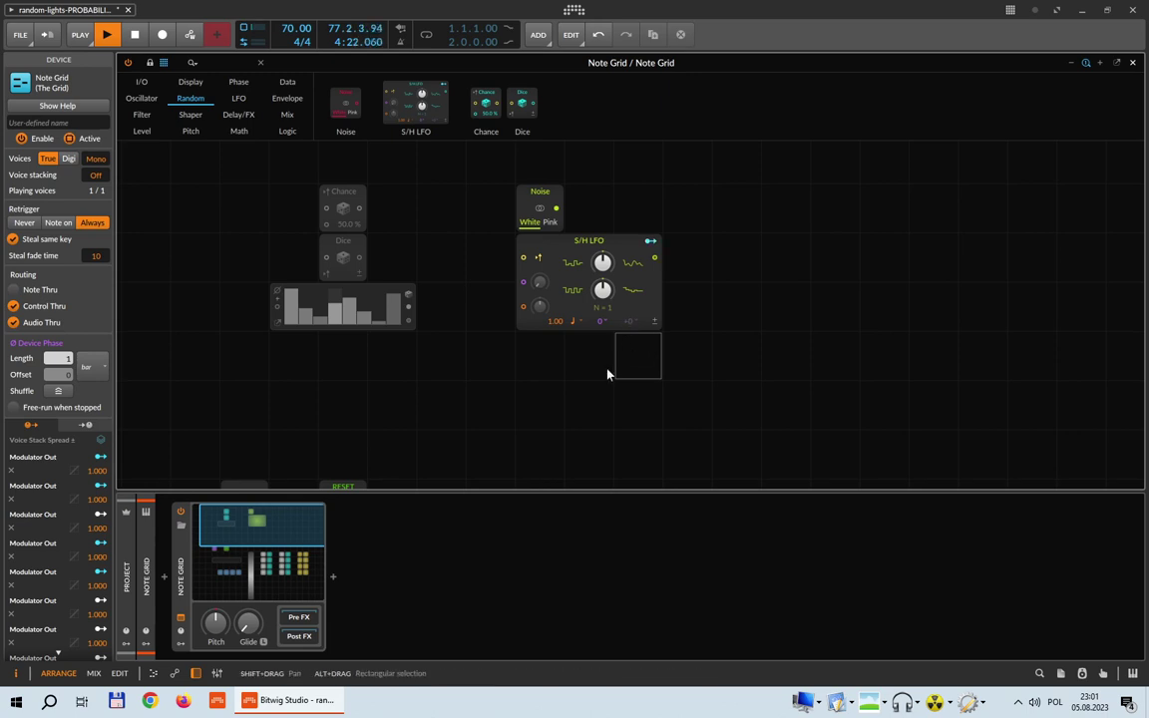
Move the S/H LFO three grid cells right and one down, and the Noise module one cell down.
{"action": "left_click_drag", "start_coordinate": [576, 288], "coordinate": [735, 276]}
{"action": "left_click_drag", "start_coordinate": [524, 193], "coordinate": [546, 255]}
{"action": "left_click_drag", "start_coordinate": [671, 280], "coordinate": [672, 329]}
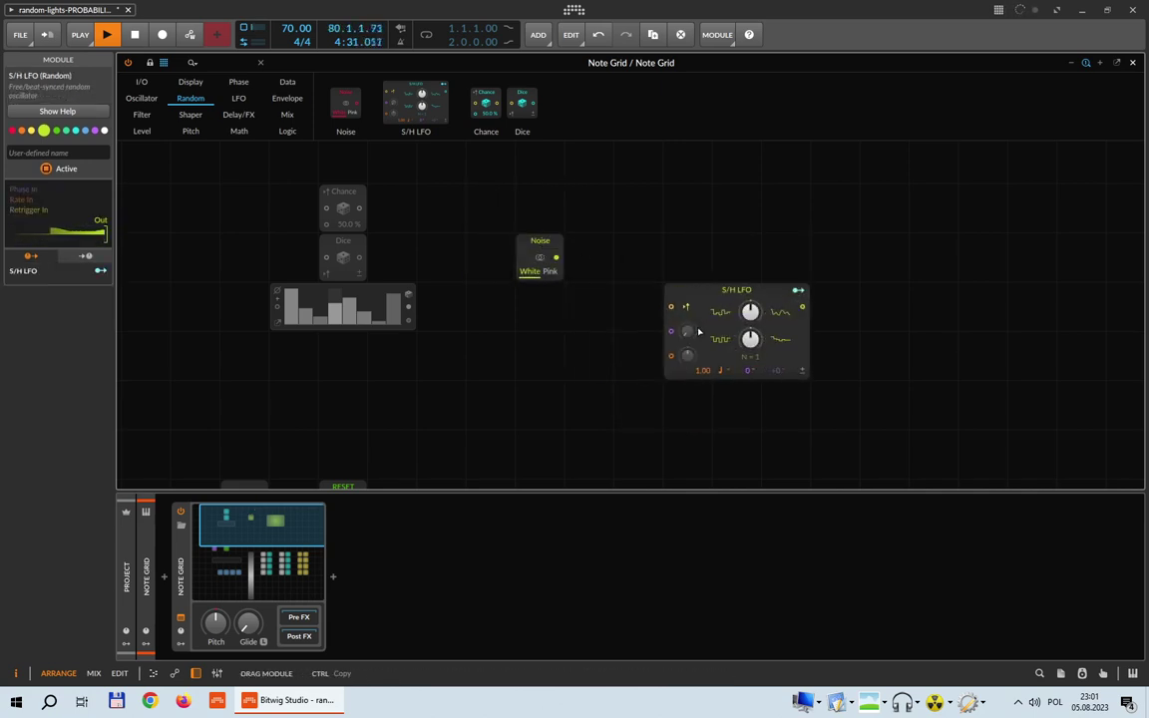
Inspect the deactivated Chance and Dice modules, and move the Noise module one grid cell left.
{"action": "left_click", "coordinate": [346, 200]}
{"action": "left_click", "coordinate": [342, 256]}
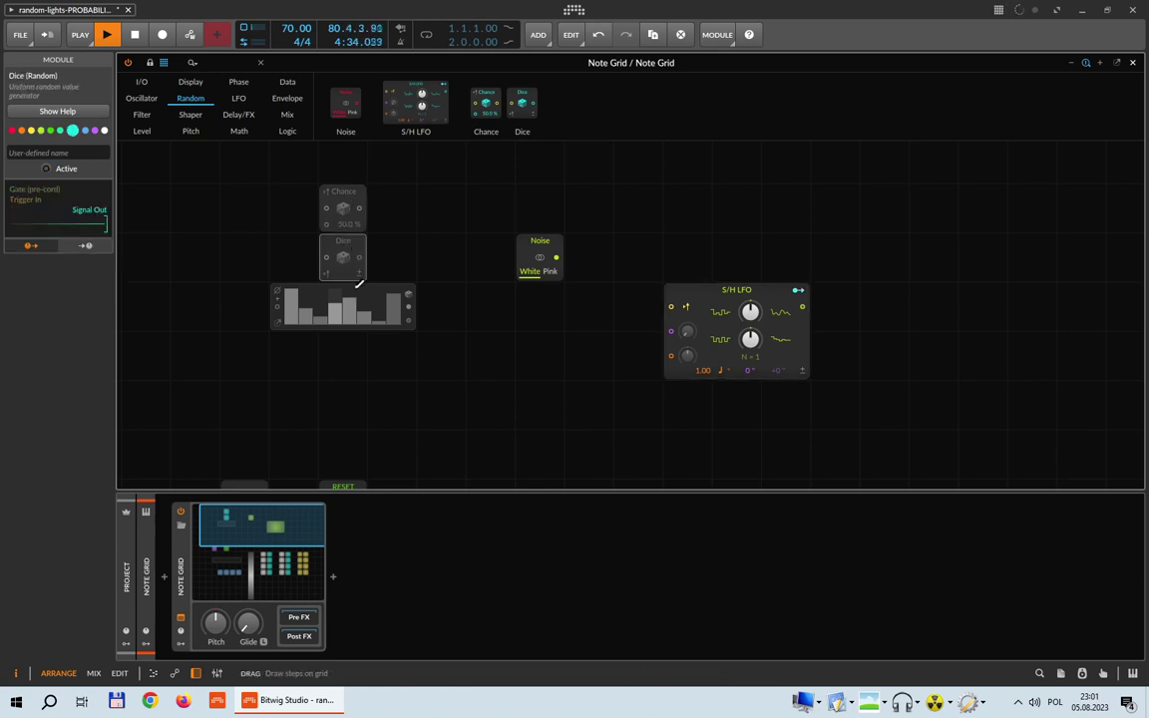
{"action": "left_click_drag", "start_coordinate": [516, 226], "coordinate": [582, 320]}
{"action": "left_click", "coordinate": [535, 361]}
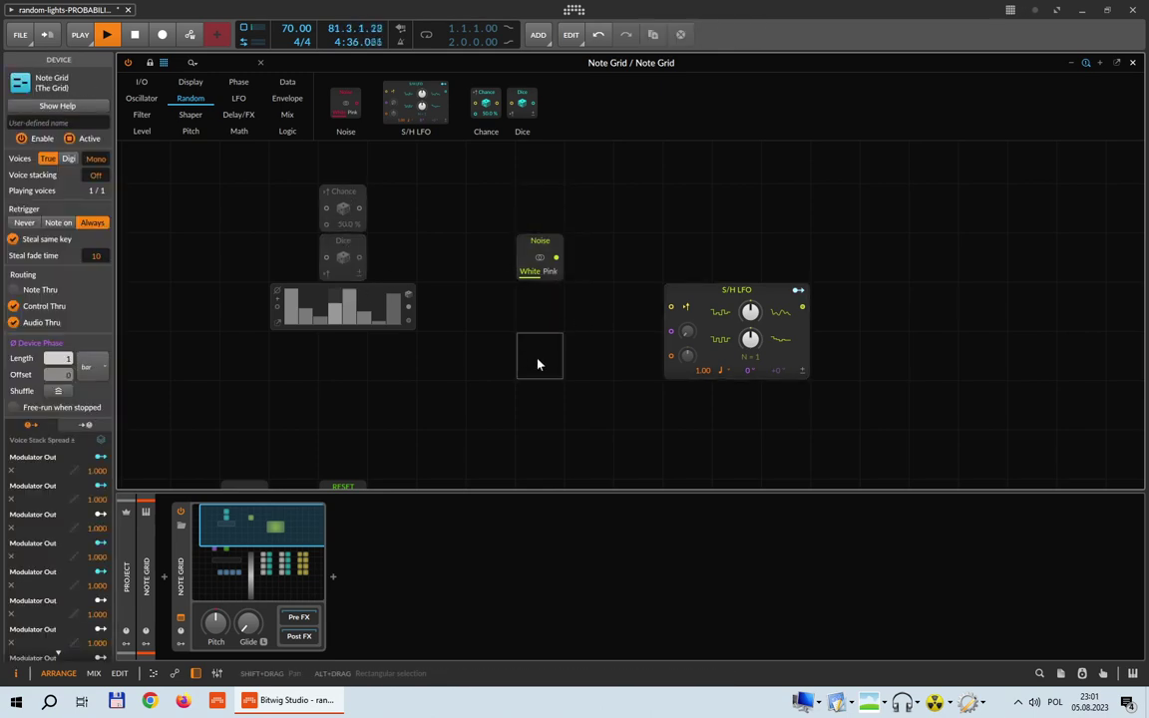
{"action": "left_click", "coordinate": [485, 317]}
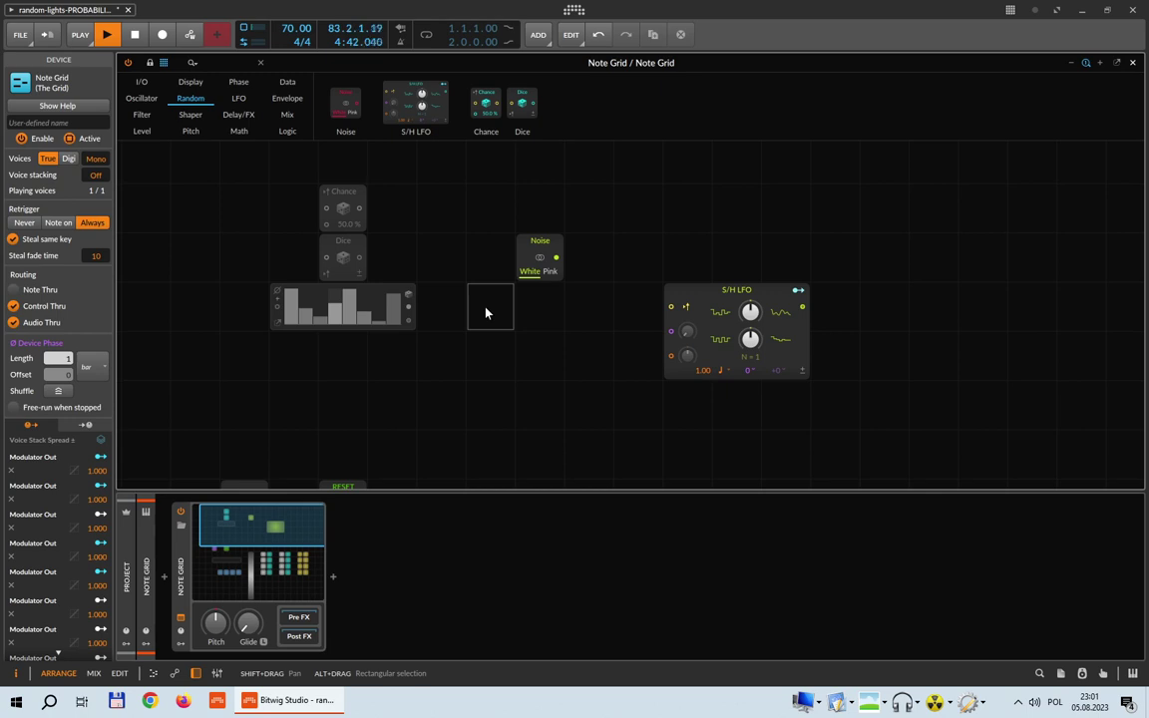
{"action": "left_click_drag", "start_coordinate": [554, 254], "coordinate": [505, 254]}
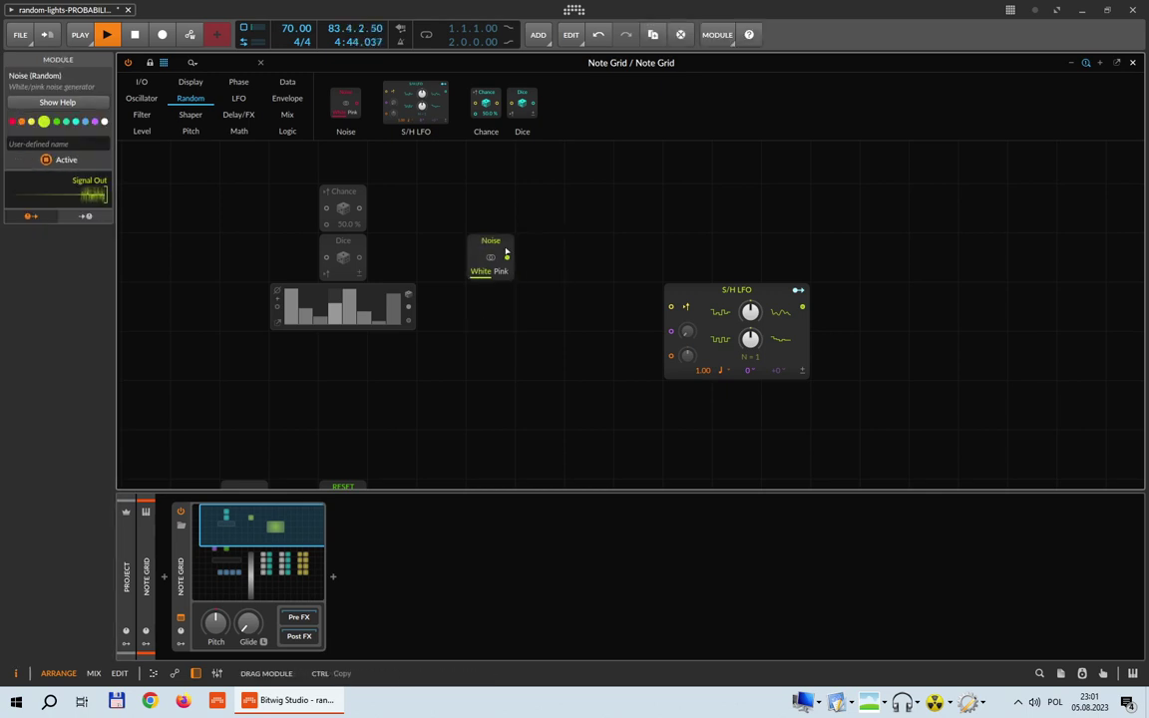
{"action": "left_click", "coordinate": [497, 305]}
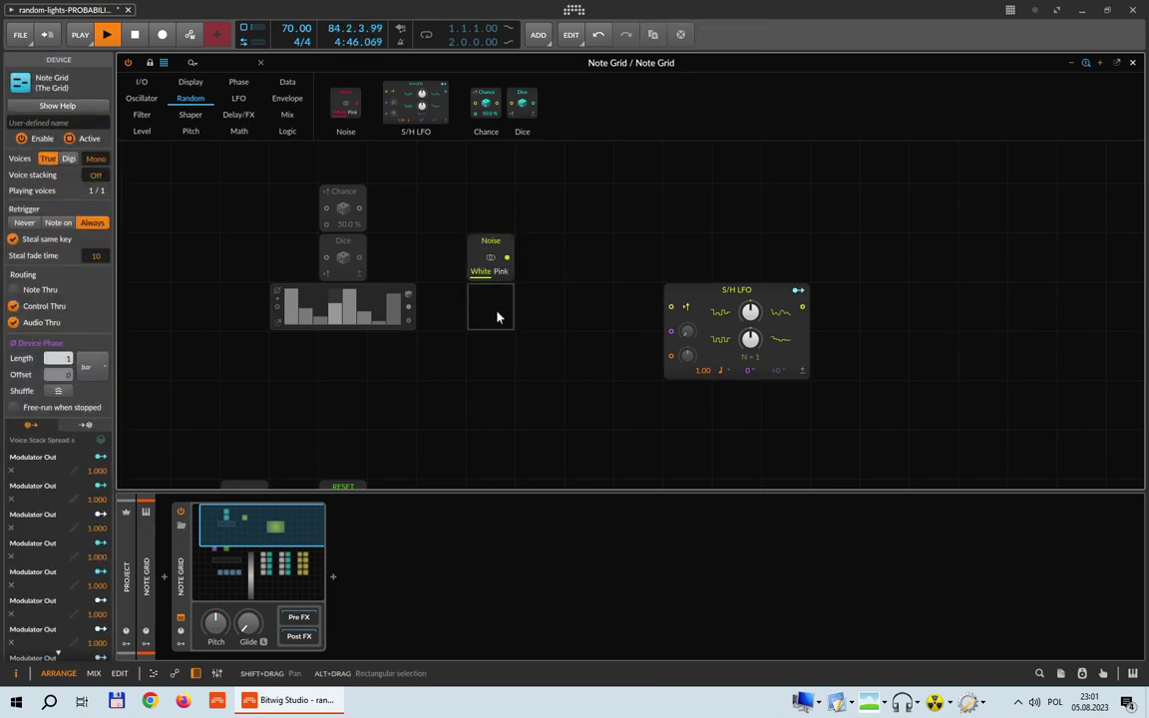